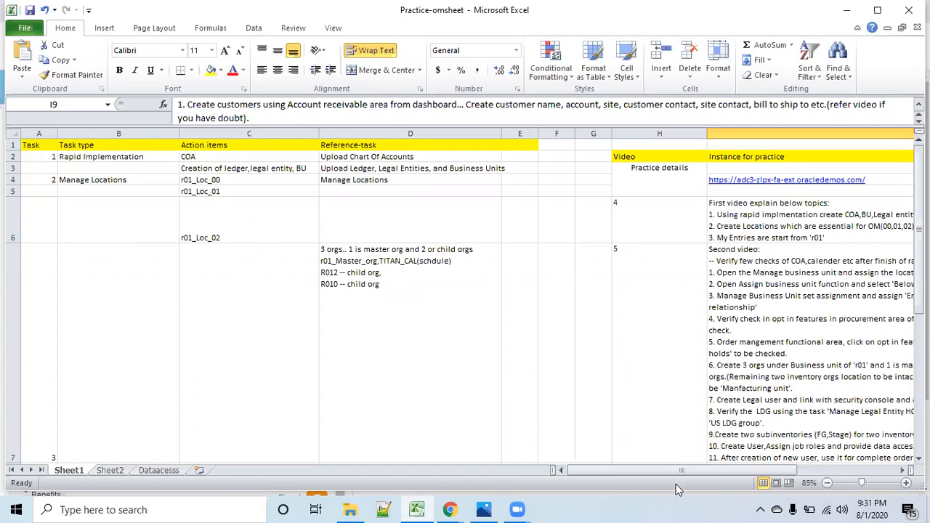
- Examine the practice action items on Sheet1 and the user role and security context assignments on the data access sheet
scroll(460, 302, down, 4)
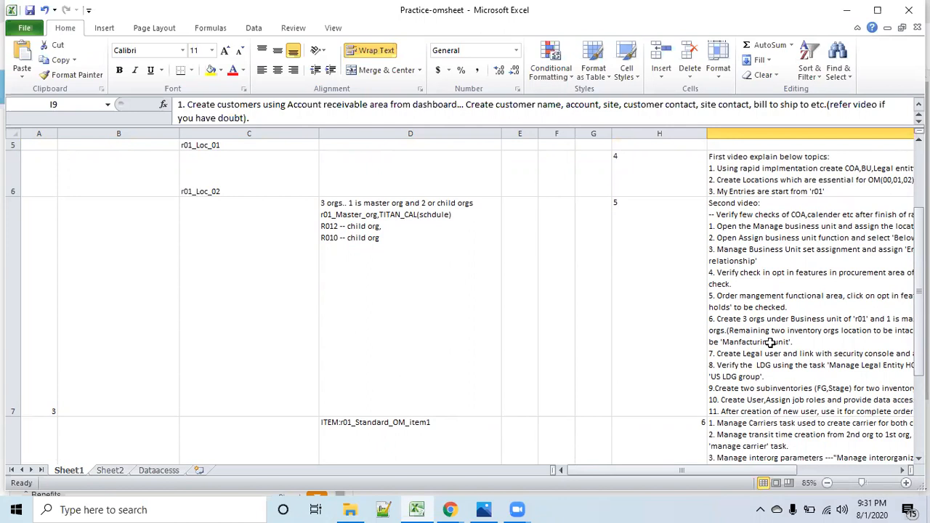
click(155, 471)
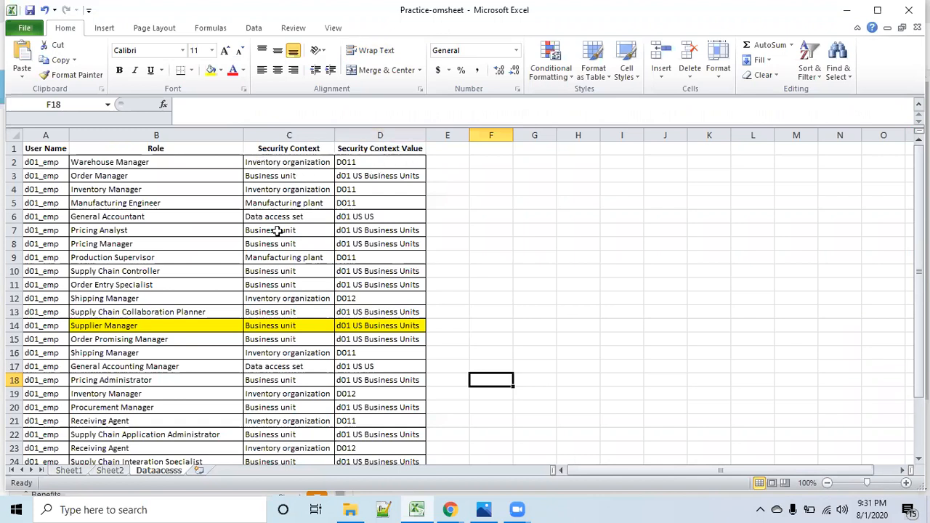
click(144, 164)
scroll(348, 341, down, 3)
scroll(351, 342, up, 3)
scroll(336, 338, down, 3)
scroll(335, 338, up, 3)
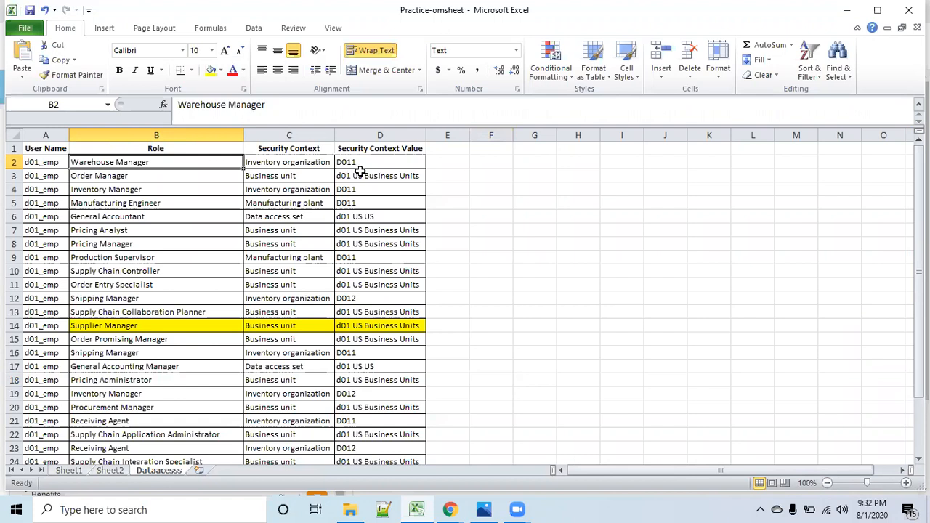
click(69, 470)
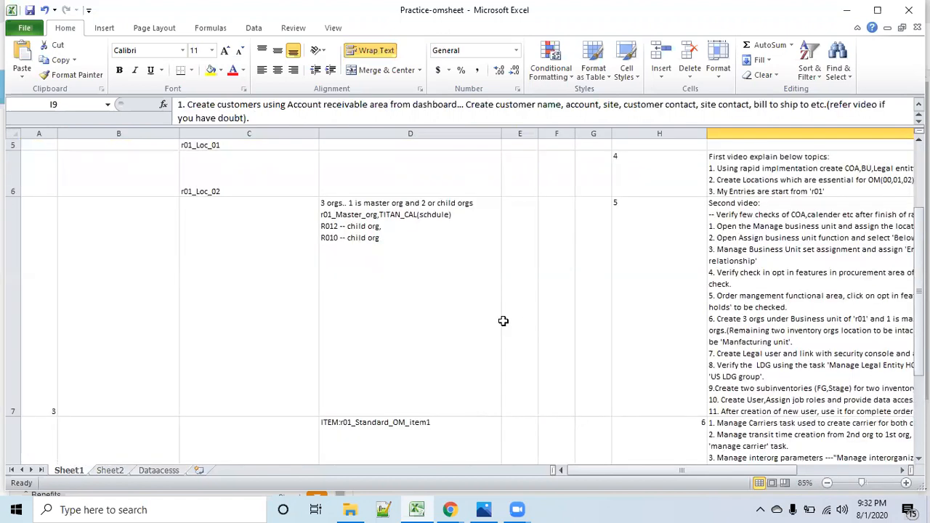
scroll(557, 325, down, 1)
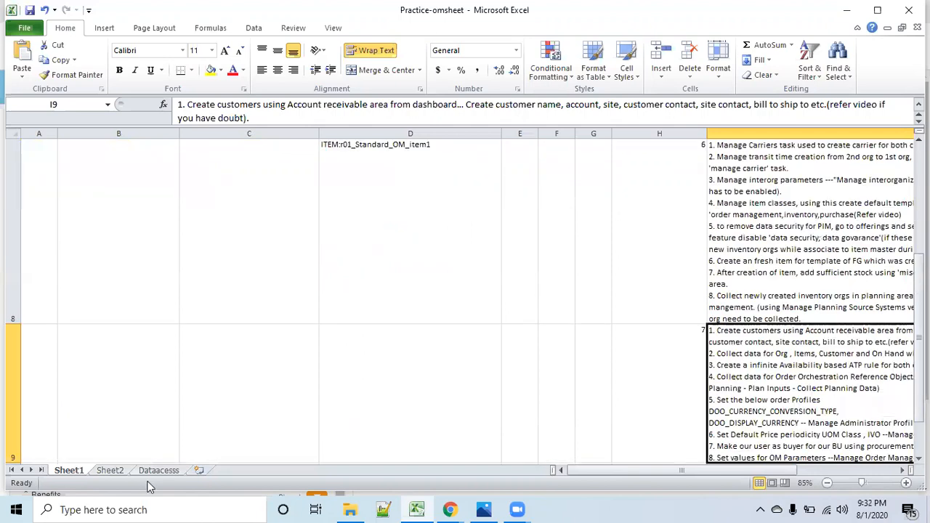
- On Sheet2, list the topics "Carrier", "Transit time" and "interog par" in cells M11 to M13
click(111, 472)
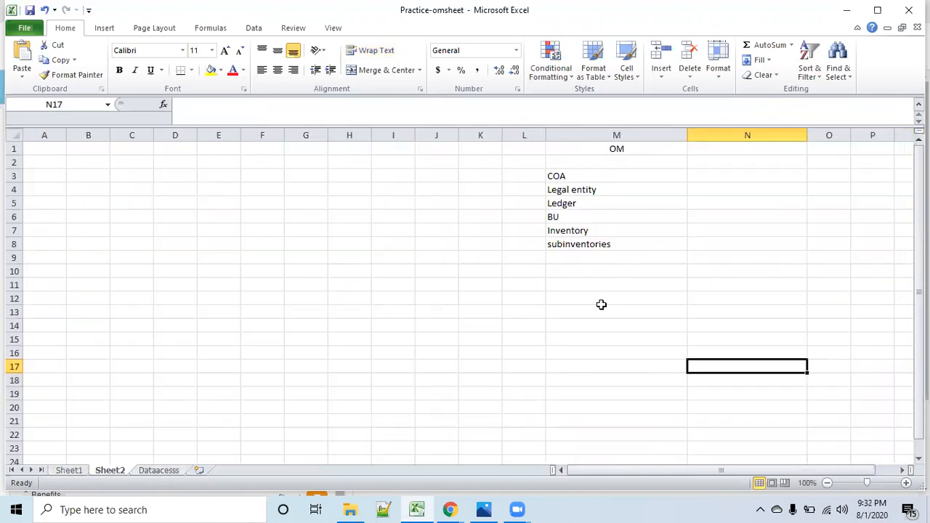
click(587, 286)
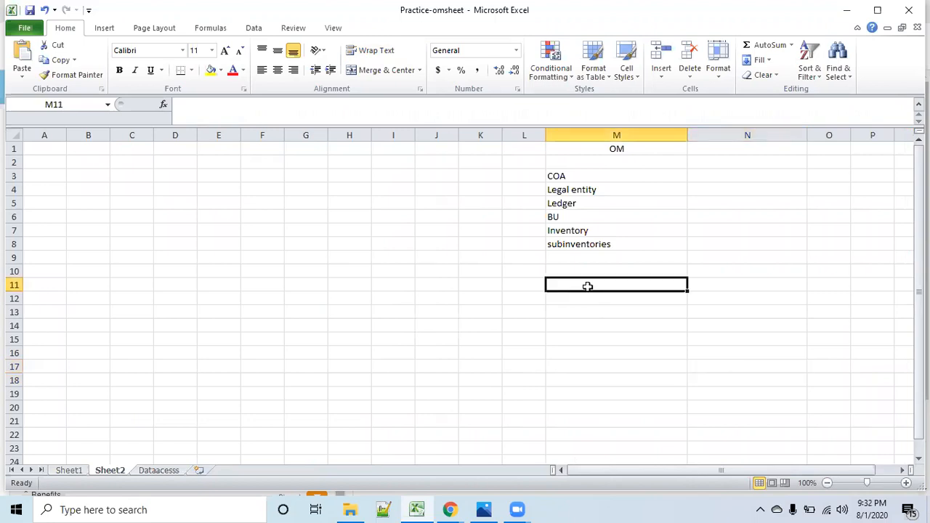
text(Carrier)
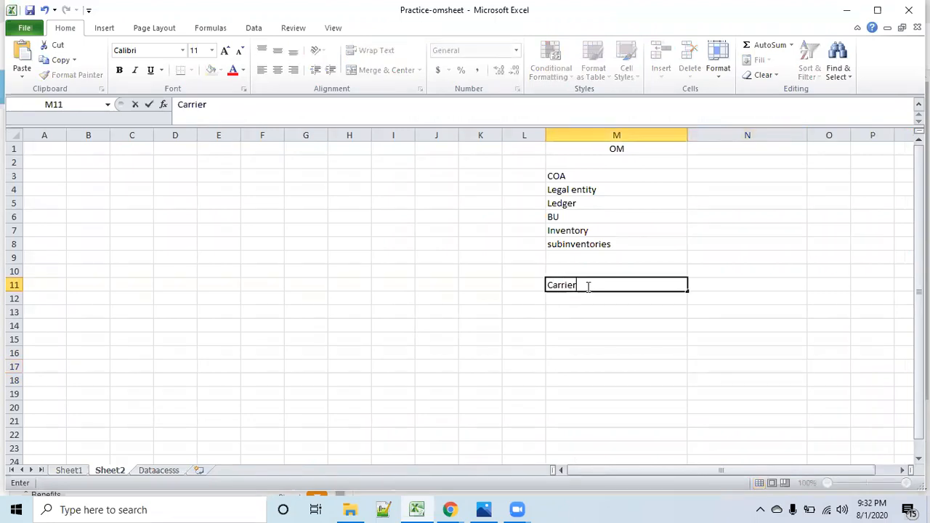
click(627, 302)
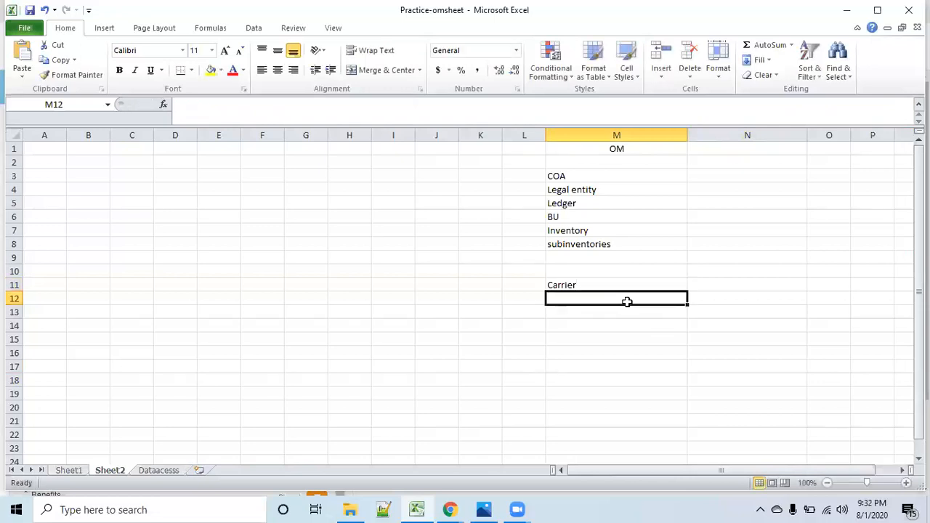
text(Transit )
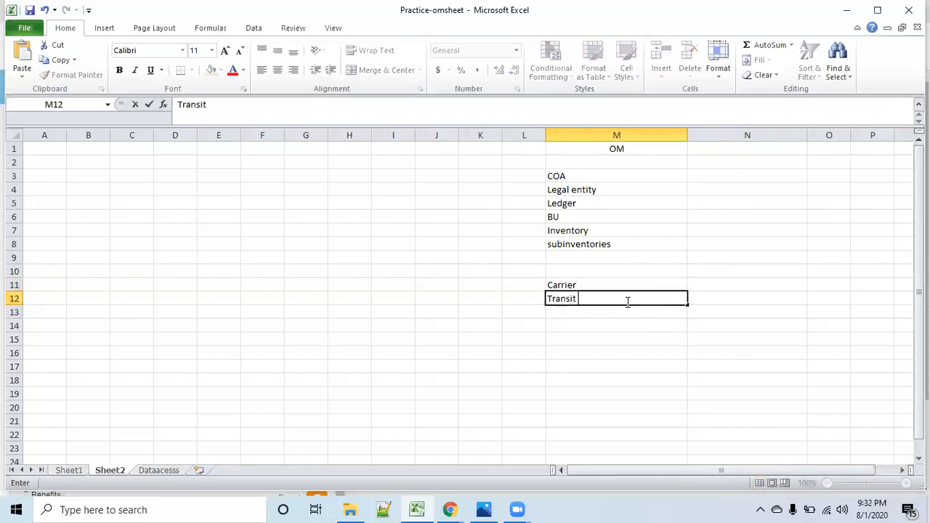
text(time)
click(618, 313)
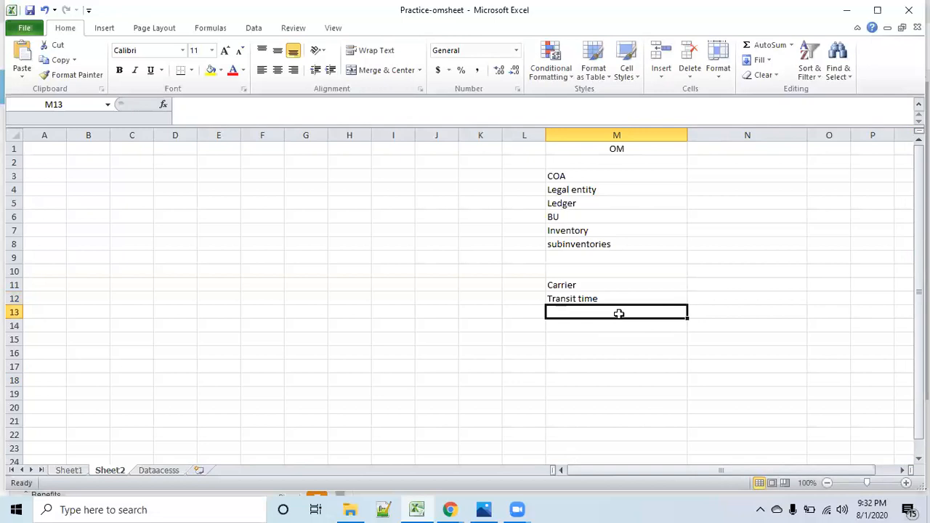
text(intero)
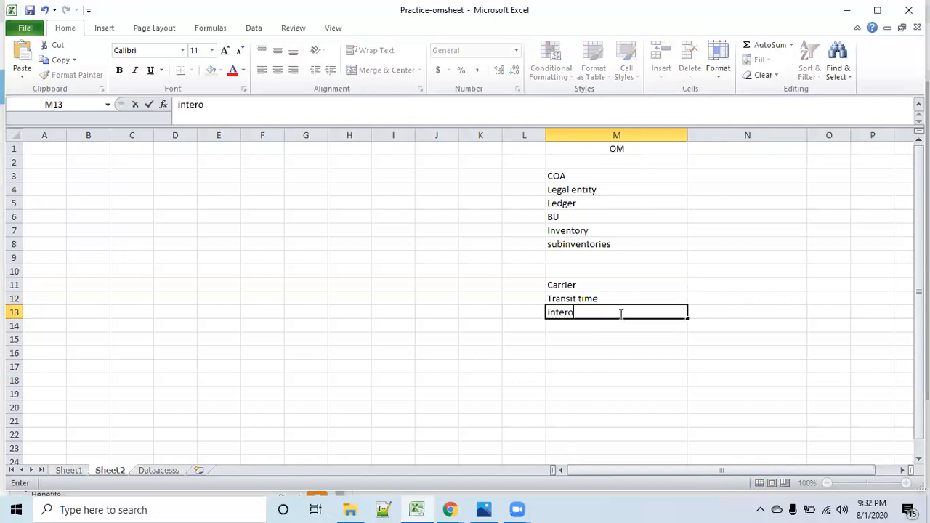
text(g par)
click(617, 326)
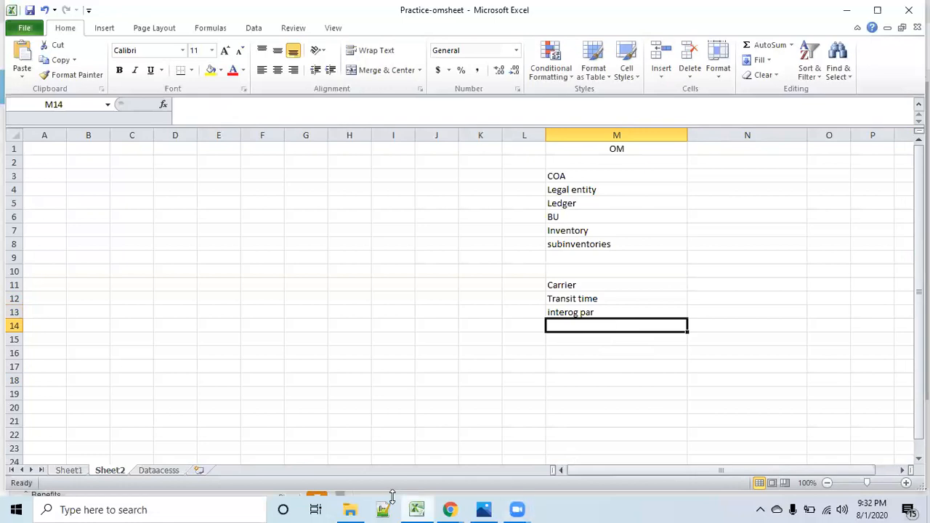
- Check the practice notes on Sheet1, and add "item class" and "item template" in cells M14 and M15 of Sheet2
click(68, 470)
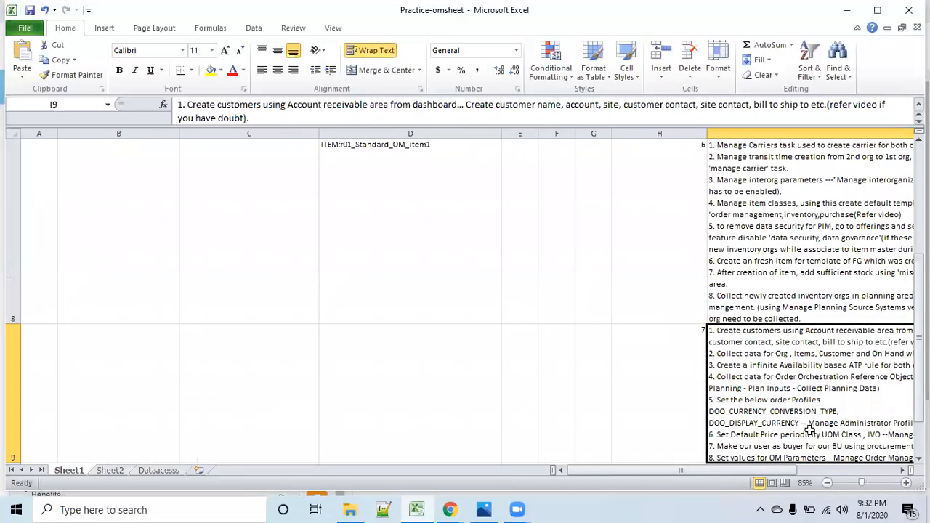
scroll(812, 428, down, 1)
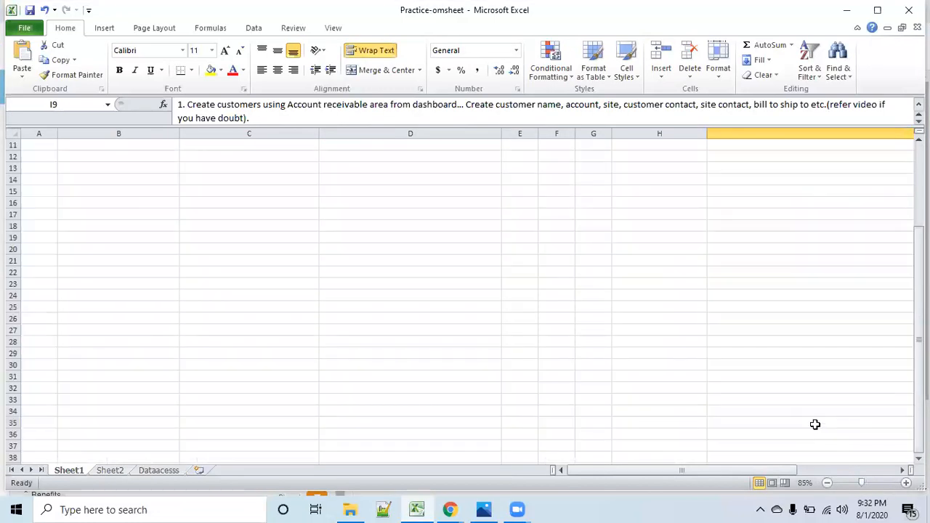
scroll(814, 427, up, 1)
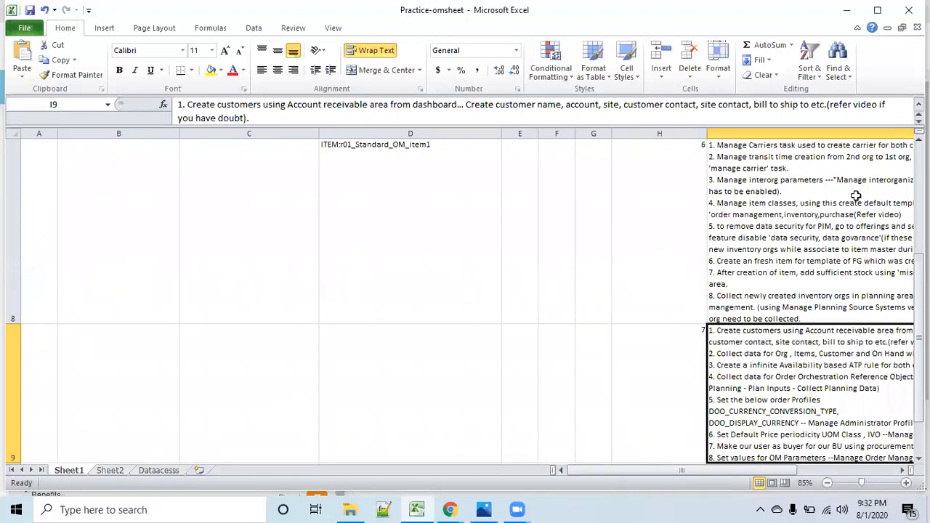
click(156, 471)
click(111, 473)
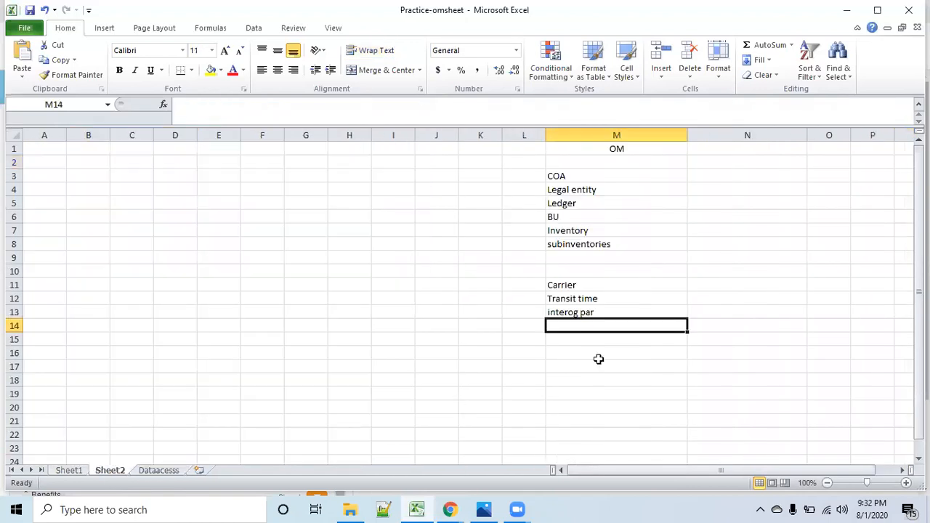
text(i)
key(BackSpace)
text(item class)
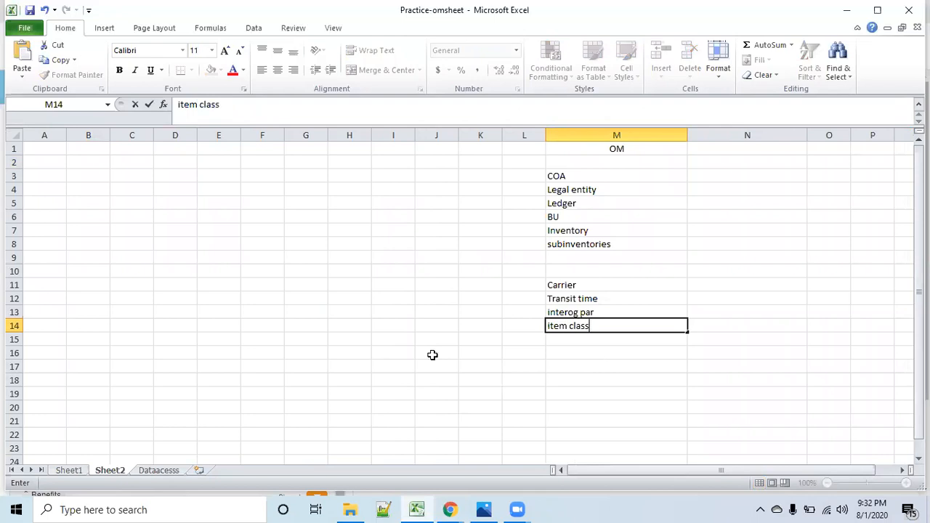
key(Return)
text(i)
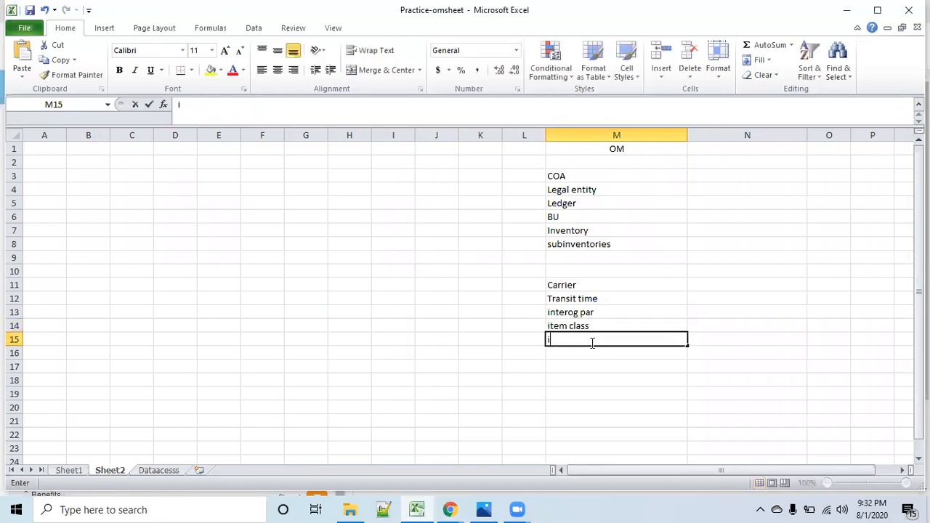
text(tem templ)
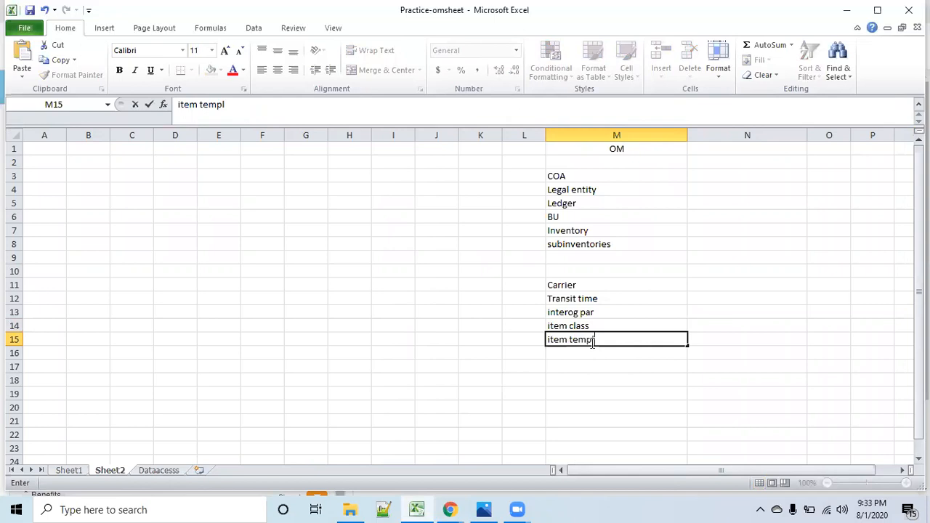
text(ate)
click(606, 356)
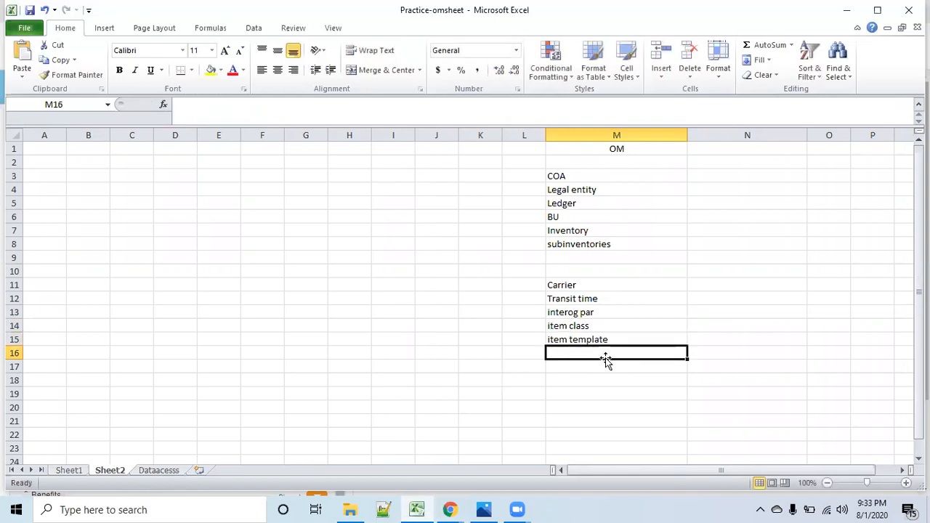
- Enter the topic "how to create FG" in cell M16
text(how to )
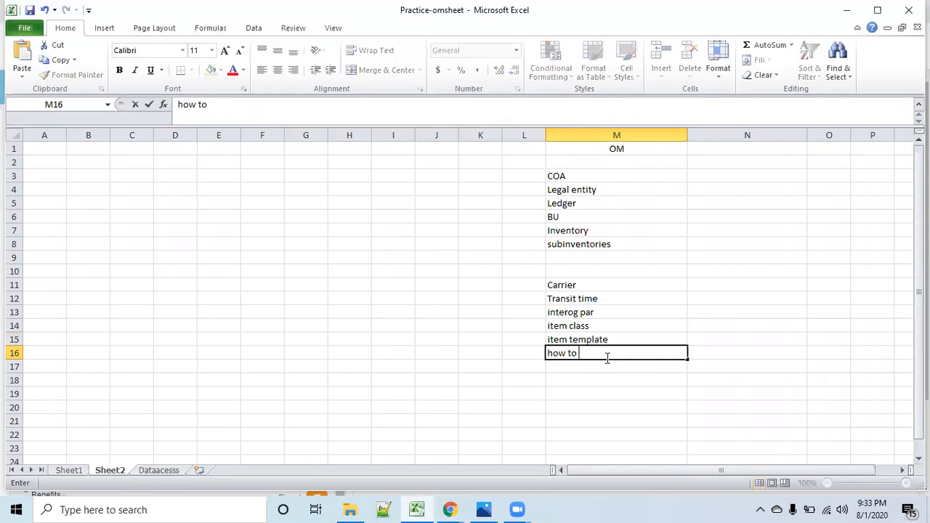
text(create FG)
click(618, 370)
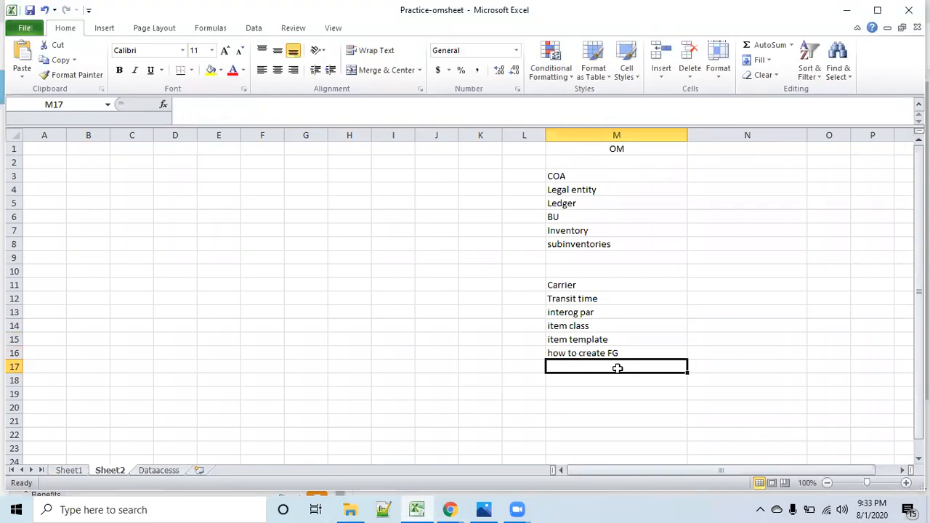
- Enter the topic "how to collect new inventory org and new item in planning" in cell M17
text(how to)
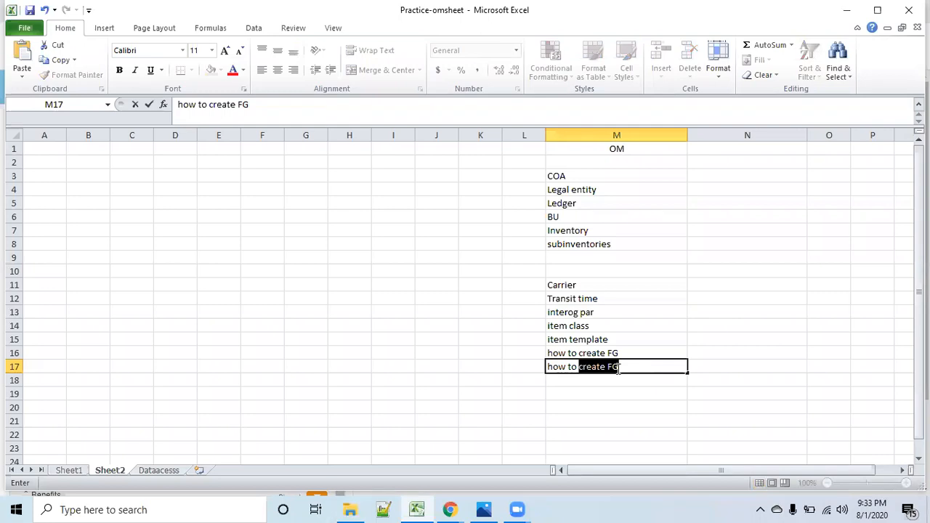
text(collect new invenotry o)
key(BackSpace)
key(BackSpace)
key(BackSpace)
key(BackSpace)
key(BackSpace)
key(BackSpace)
text(tory org and new)
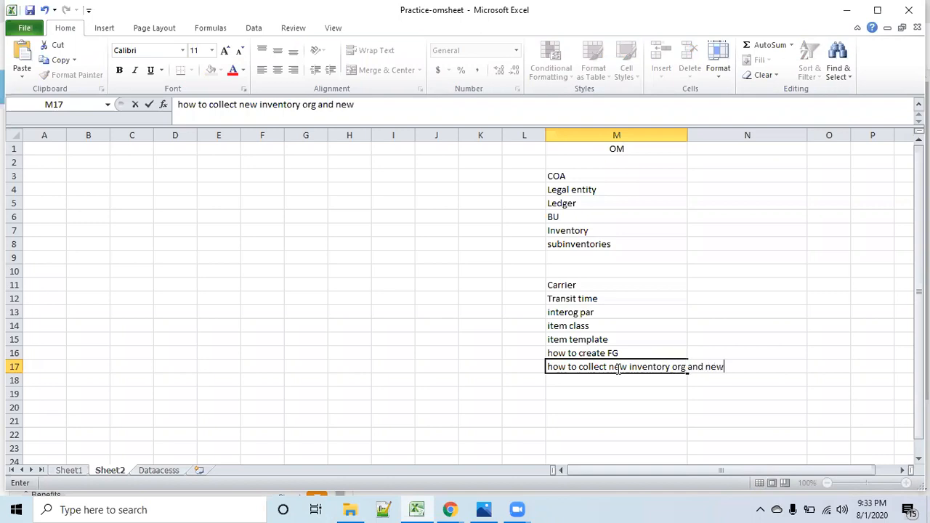
text( item in planning)
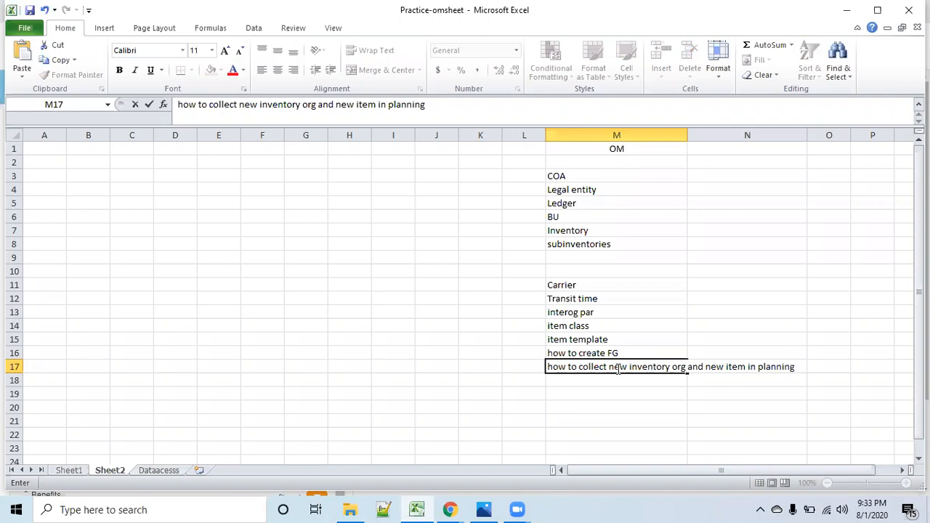
click(822, 405)
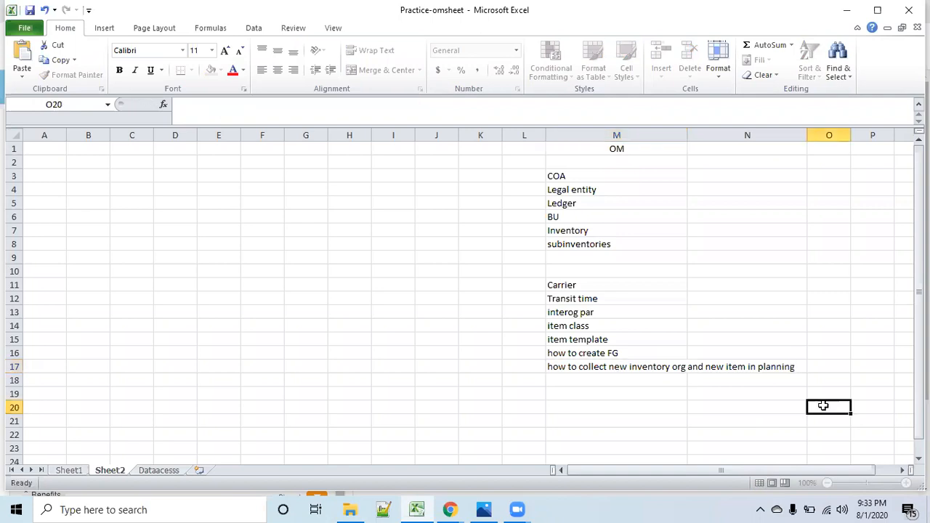
- Review the topics listed in cells M11 to M17 one by one
click(646, 371)
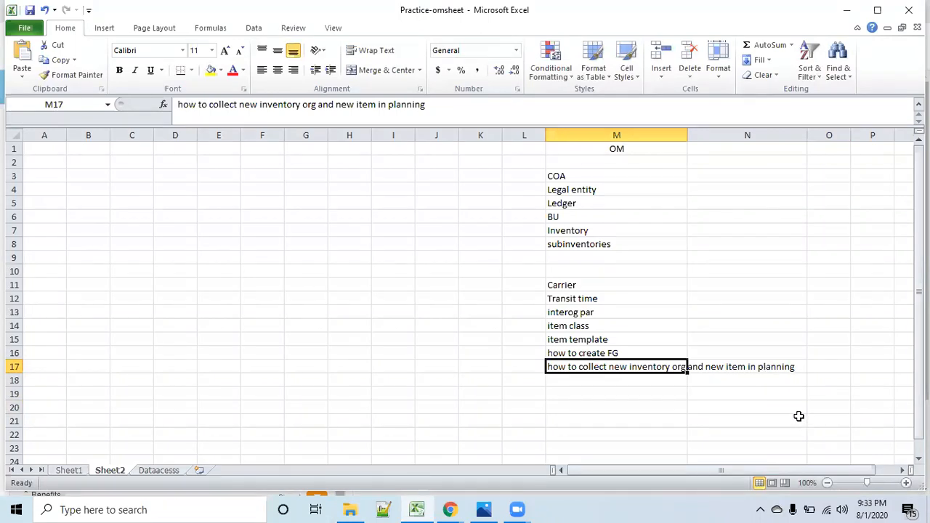
click(800, 419)
click(661, 366)
click(733, 409)
click(597, 287)
click(598, 298)
click(608, 313)
click(610, 327)
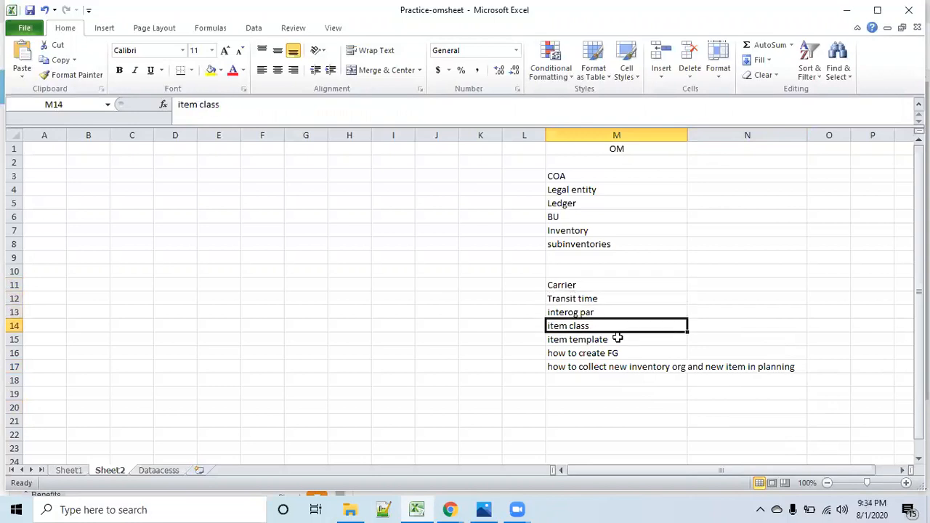
click(617, 338)
click(630, 353)
click(641, 366)
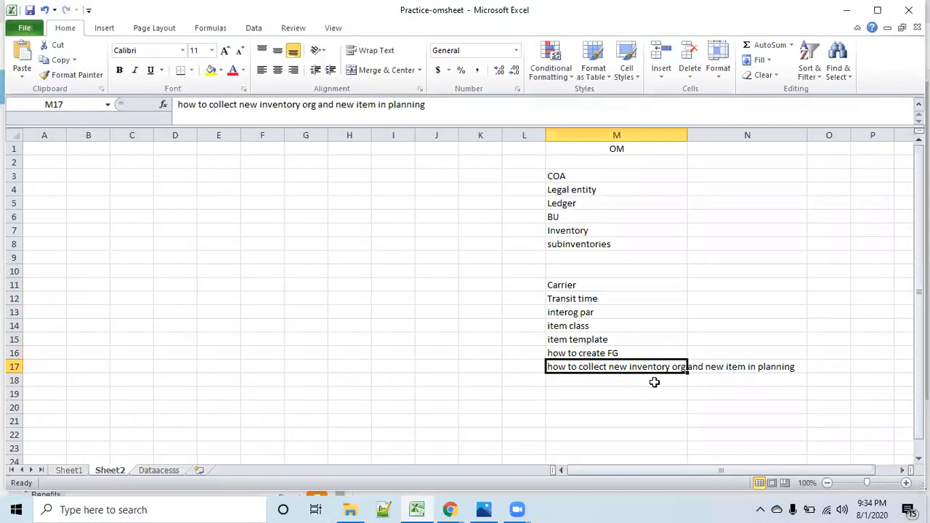
- Enter "create Customer" in cell M18 and fill the topic list M11:M18 with yellow
click(654, 381)
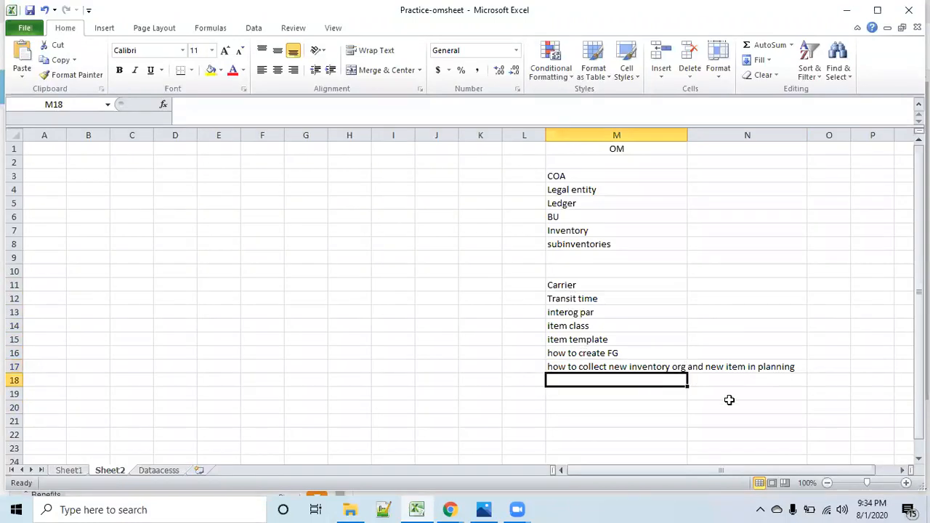
text(create )
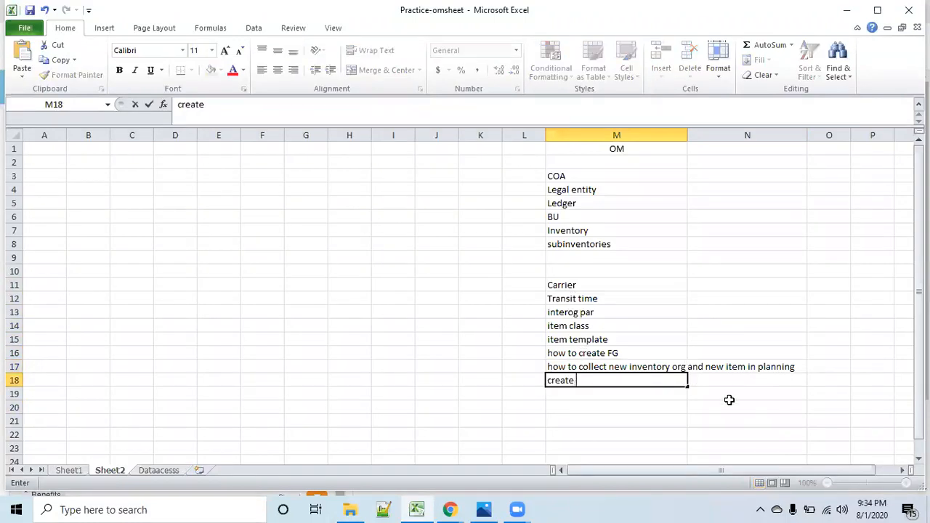
text(Customer)
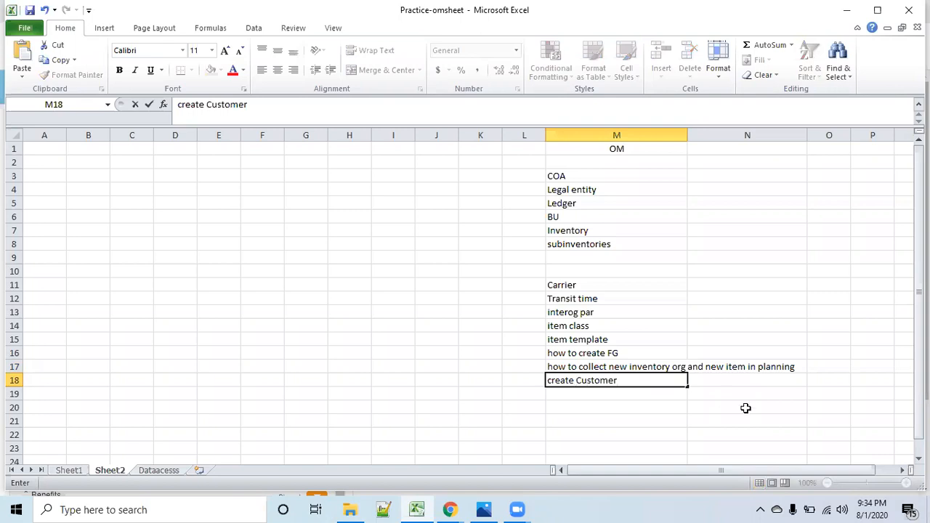
click(828, 434)
drag(587, 288, 601, 380)
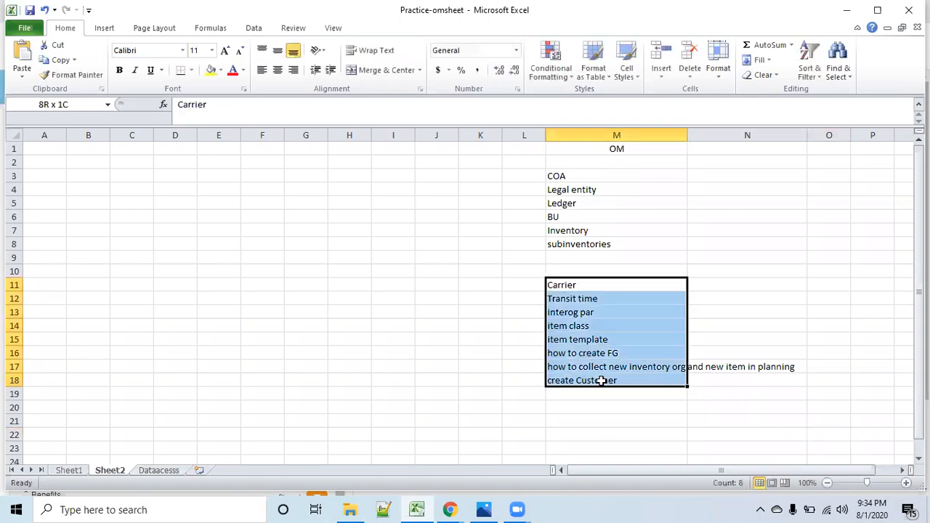
click(211, 70)
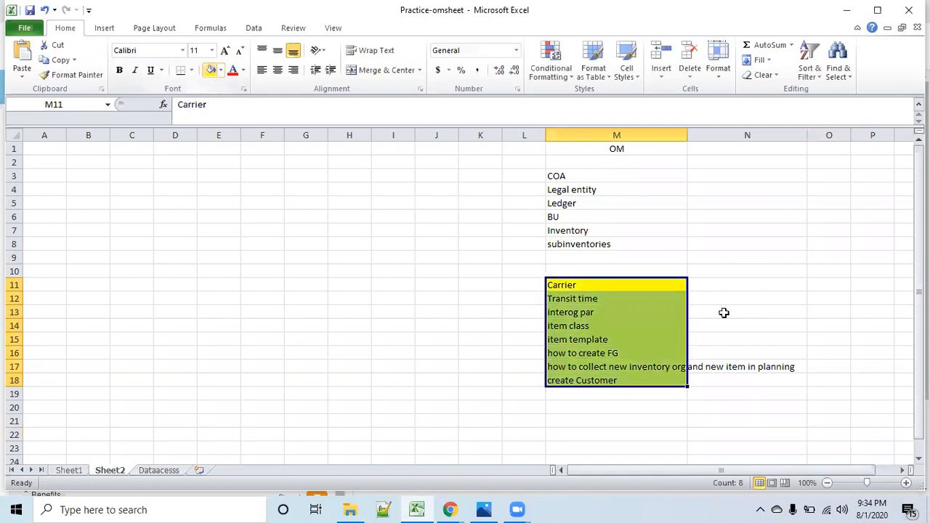
- Apply borders to all cells of the highlighted topic list M11:M18
click(192, 70)
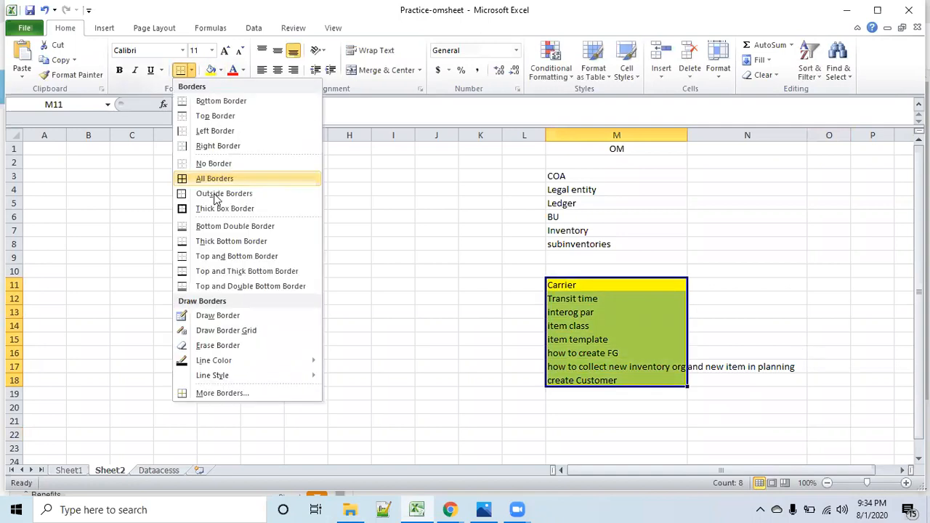
click(214, 178)
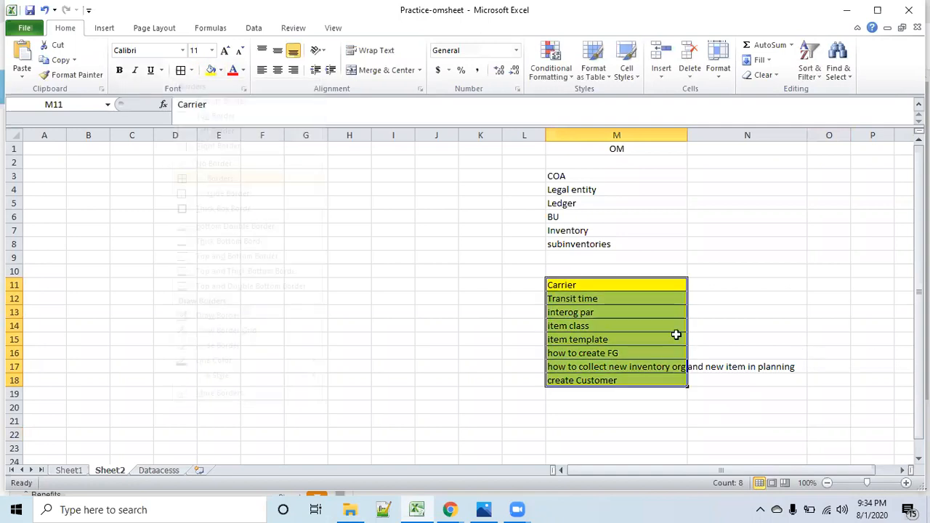
click(791, 314)
click(599, 283)
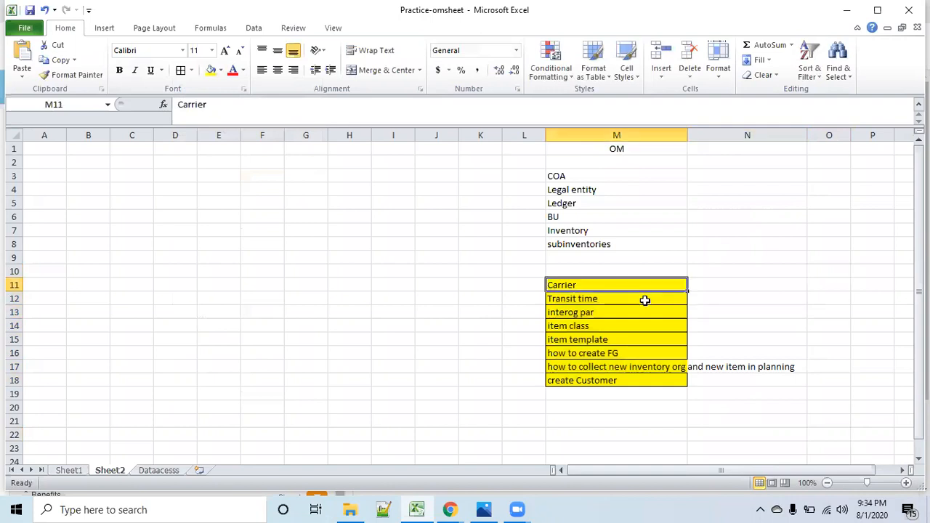
- Switch to the Oracle Setup and Maintenance page in Chrome and open its task search
mouse_move(452, 509)
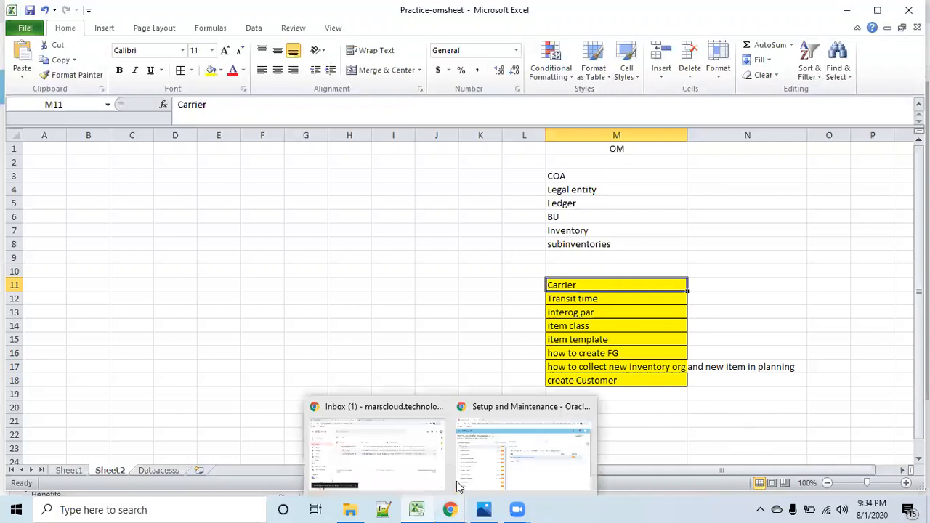
click(906, 180)
click(804, 241)
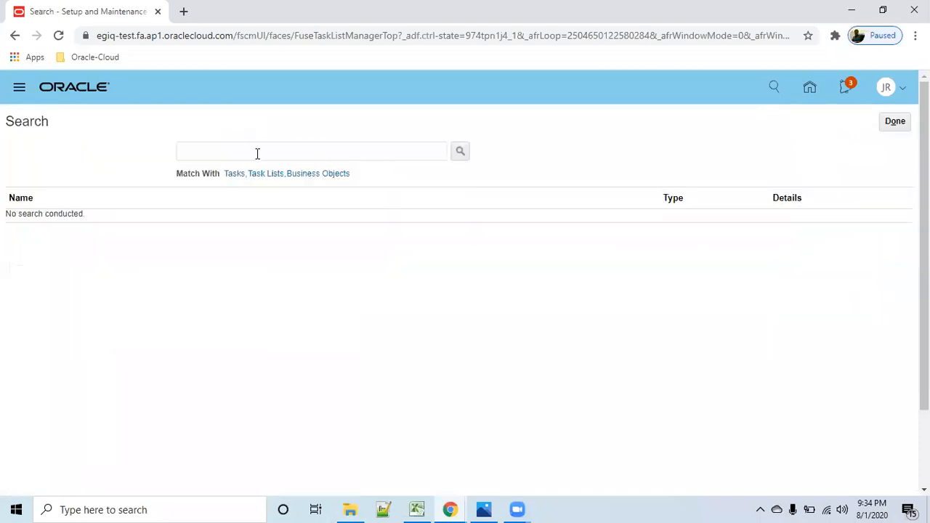
- Search the setup tasks for "Manage carriers" and open the Manage Carriers task
click(257, 152)
text(Manage carr)
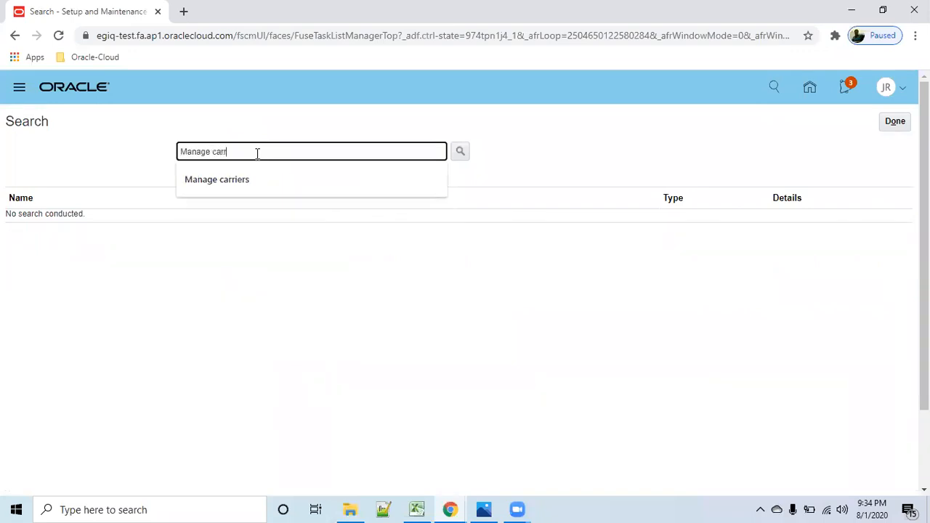
click(239, 181)
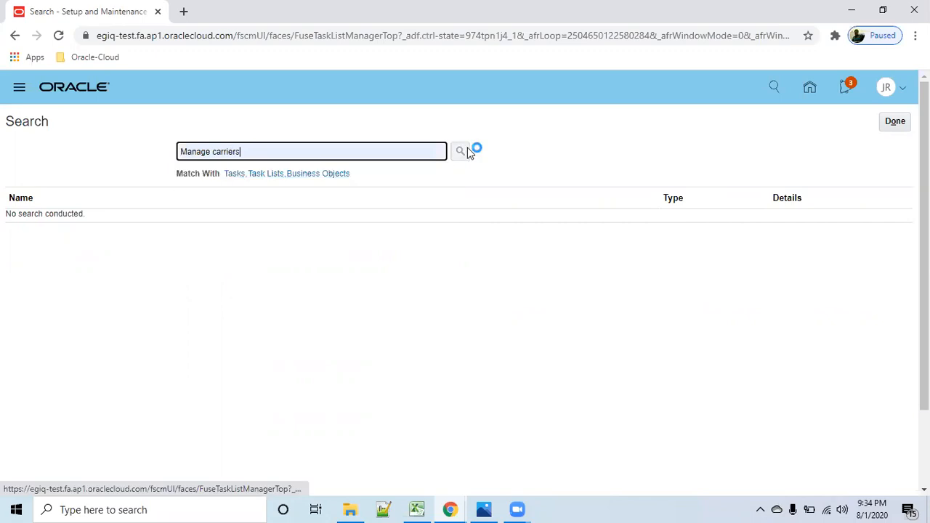
click(465, 148)
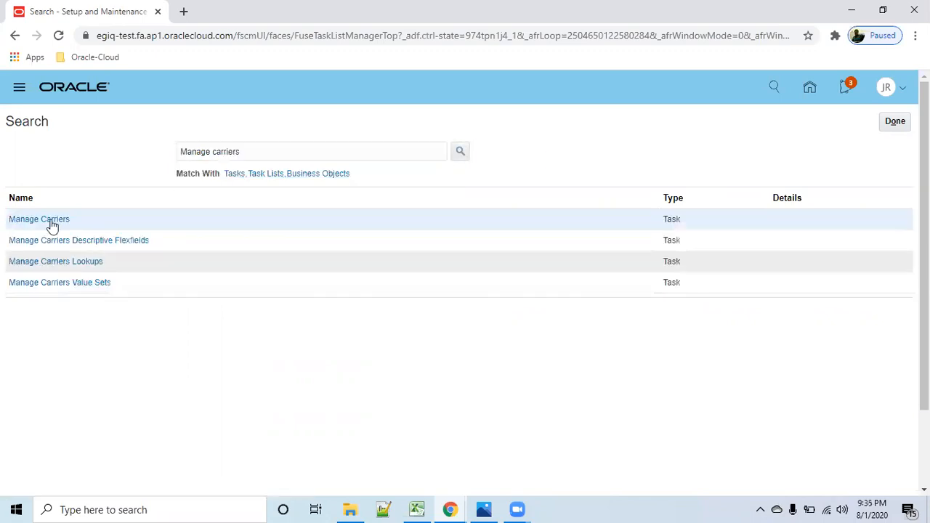
click(49, 221)
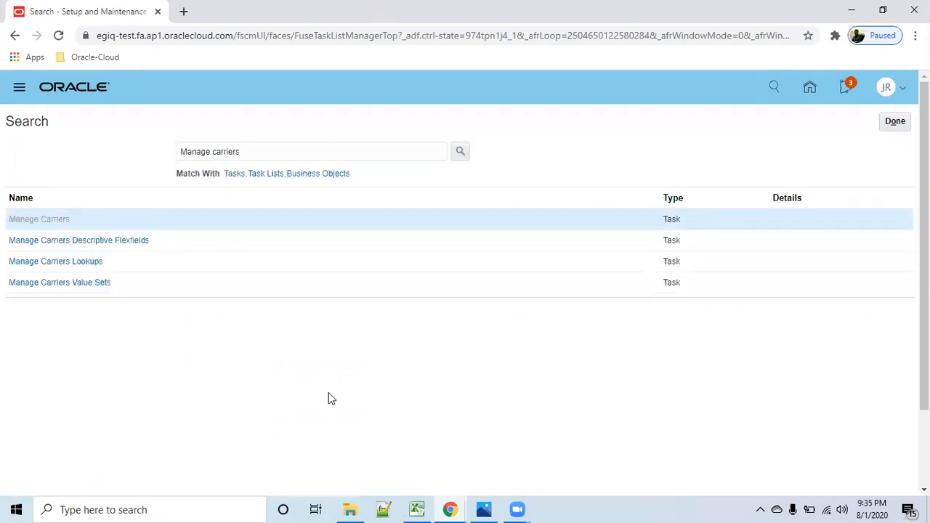
- Leave the blank new carrier form and search the existing carriers for "r01"
click(159, 273)
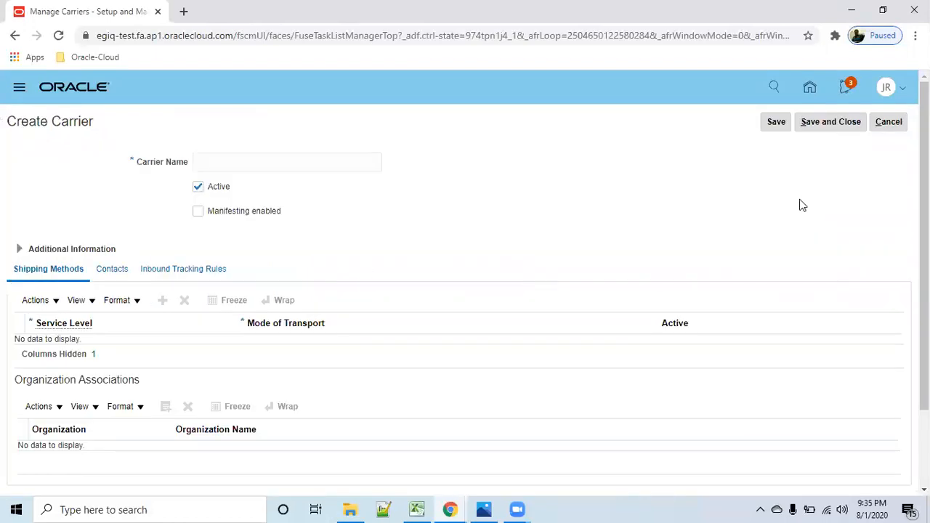
click(881, 128)
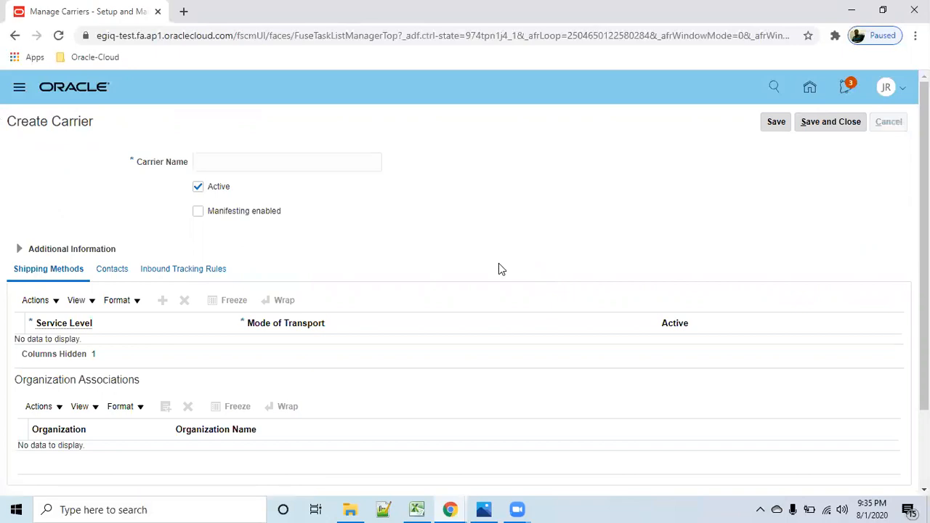
click(169, 201)
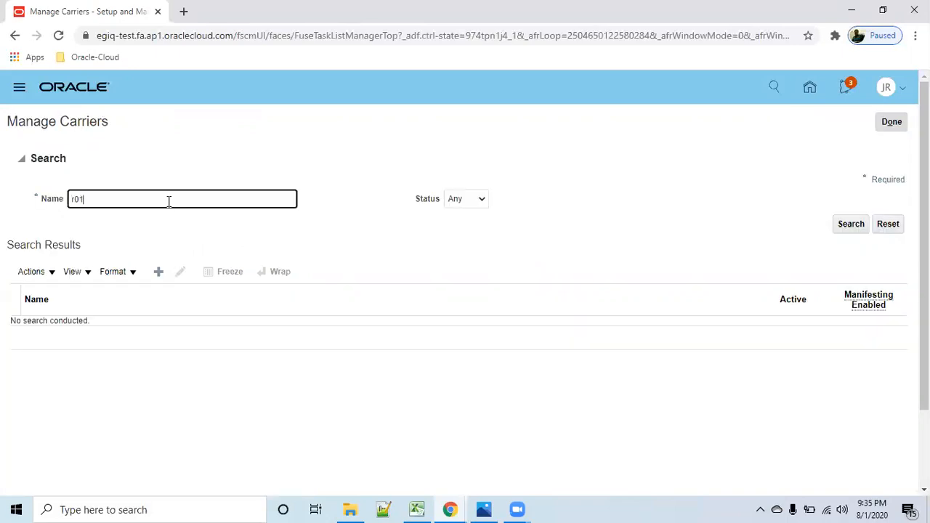
text(r01)
click(849, 225)
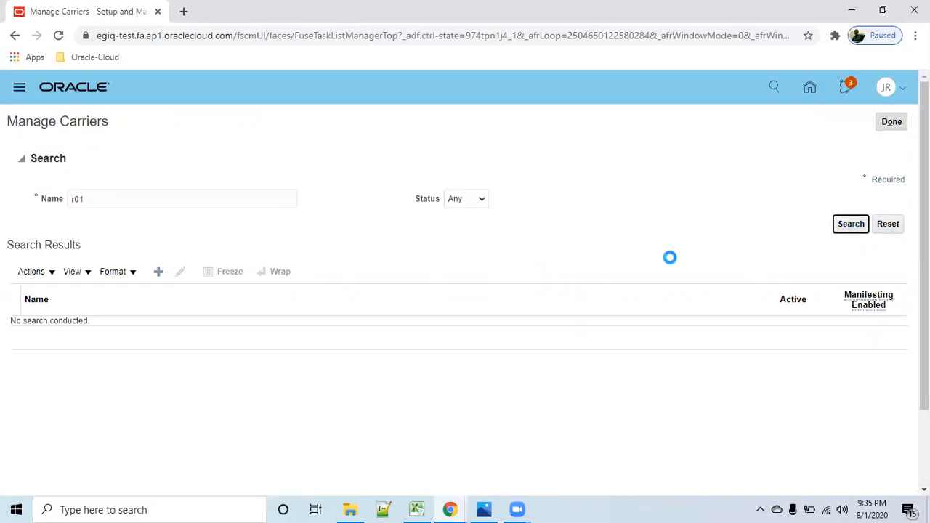
- Start a new carrier and name it r02_Carrier
click(157, 210)
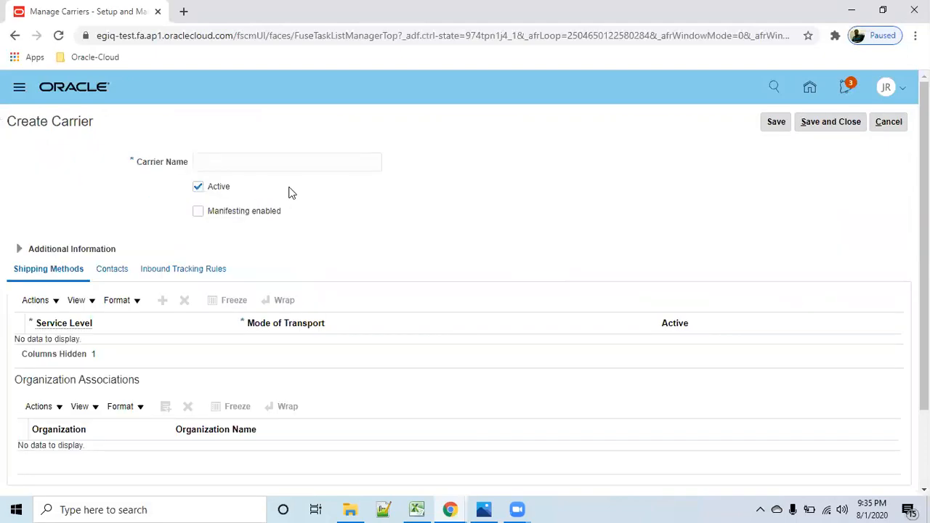
click(220, 167)
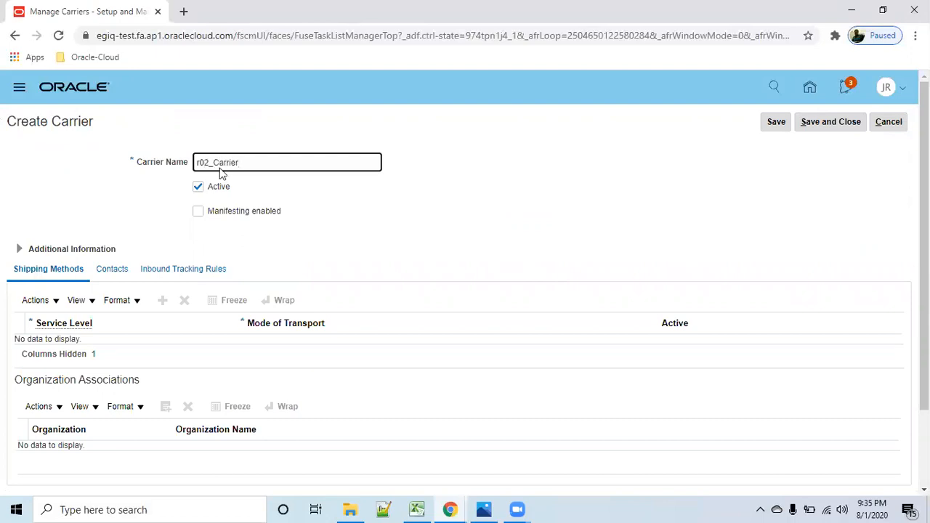
click(433, 260)
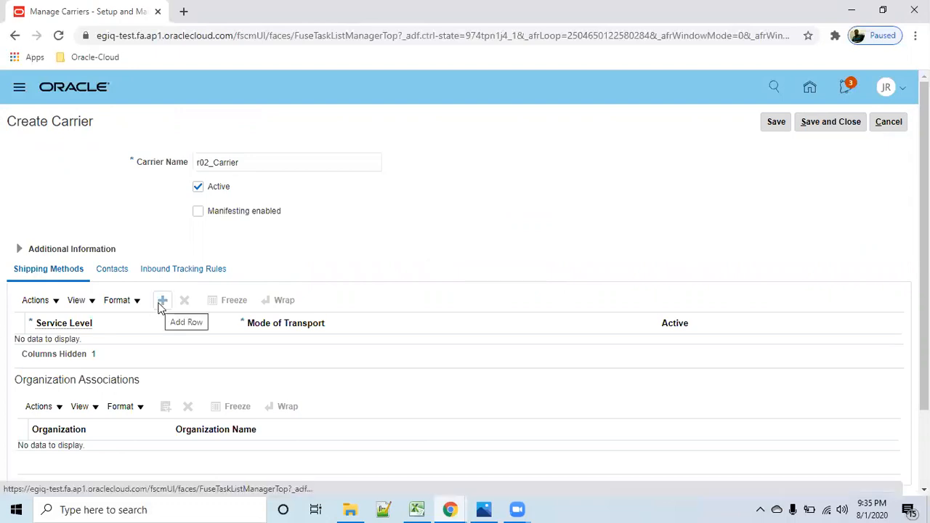
- Add a shipping method to the carrier with service level FedEx 2day and mode of transport Truckload
click(162, 301)
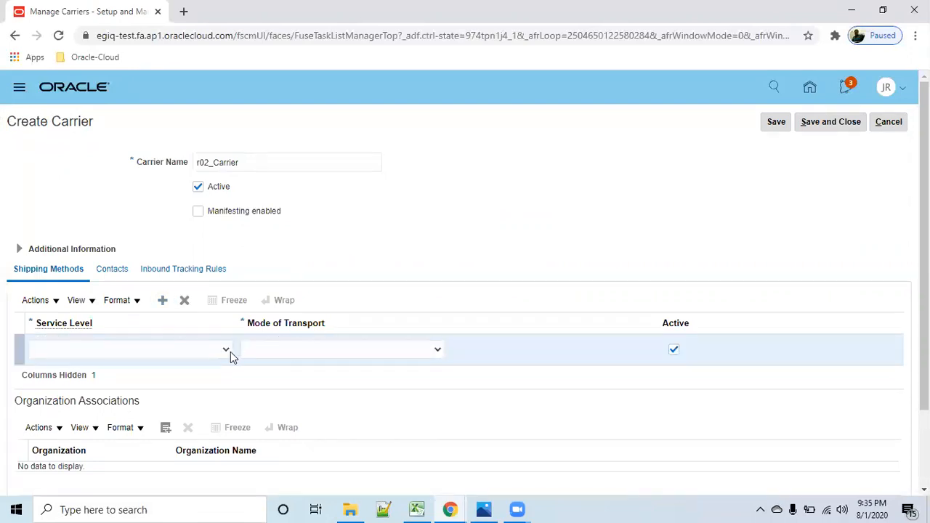
click(231, 352)
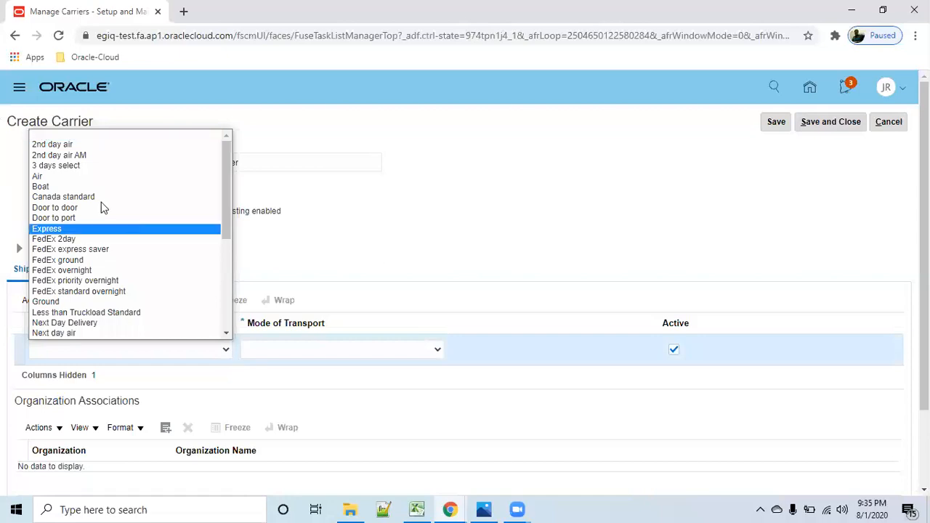
click(102, 244)
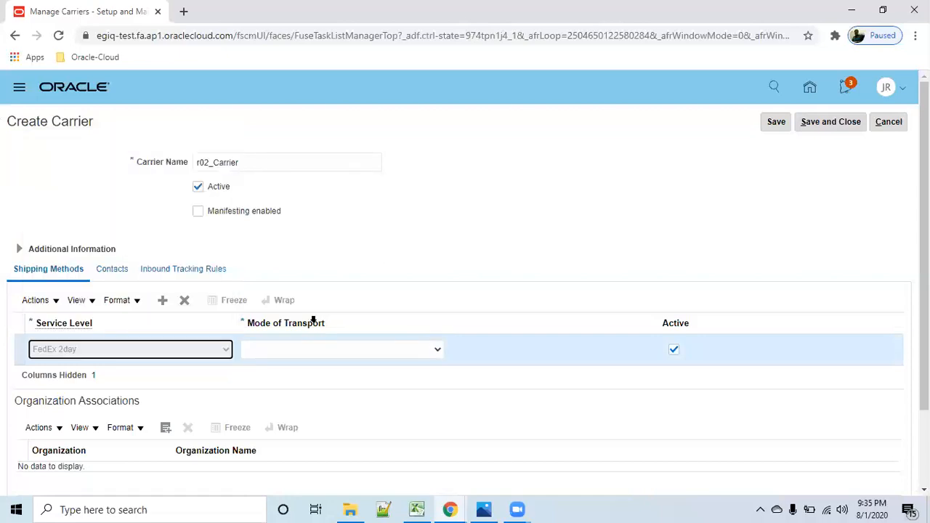
click(433, 349)
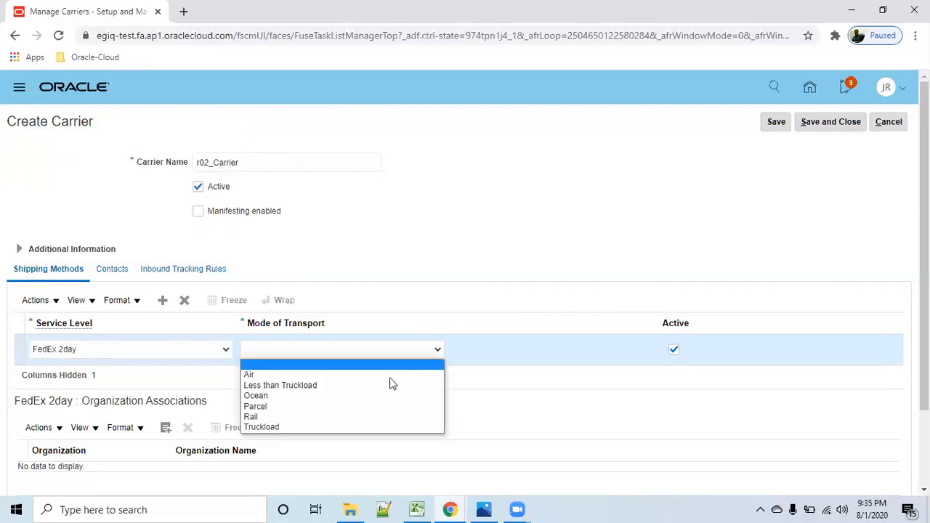
click(342, 428)
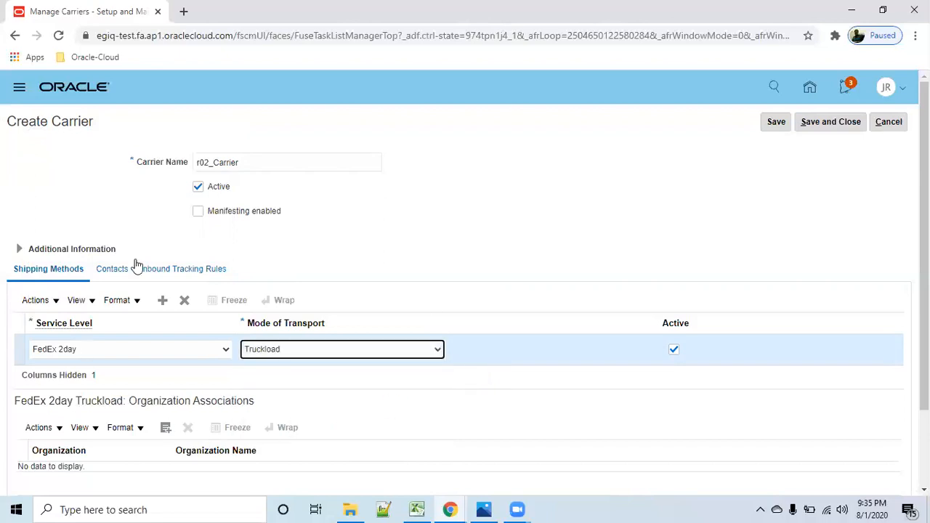
- Search organizations for "r01" and associate R012 and R010 with the FedEx 2day Truckload shipping method
scroll(169, 369, down, 2)
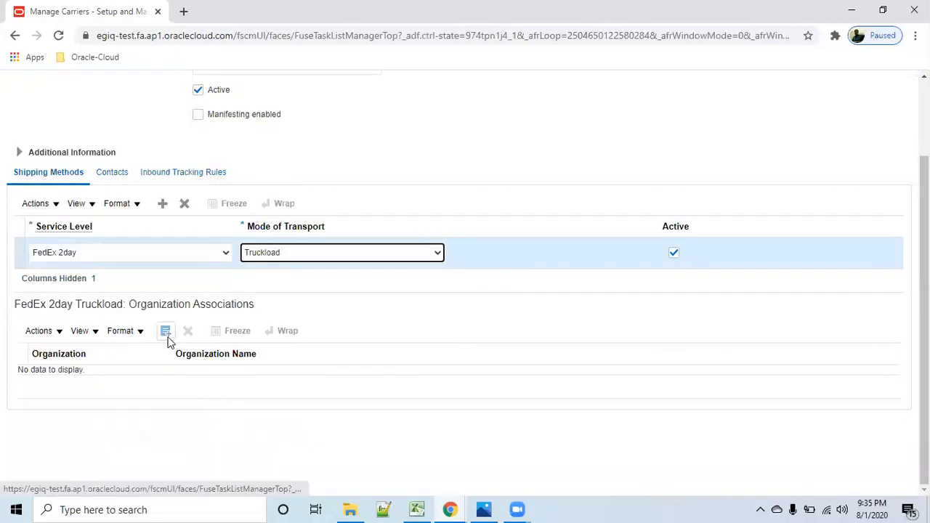
click(166, 332)
click(399, 263)
text(r01)
click(619, 292)
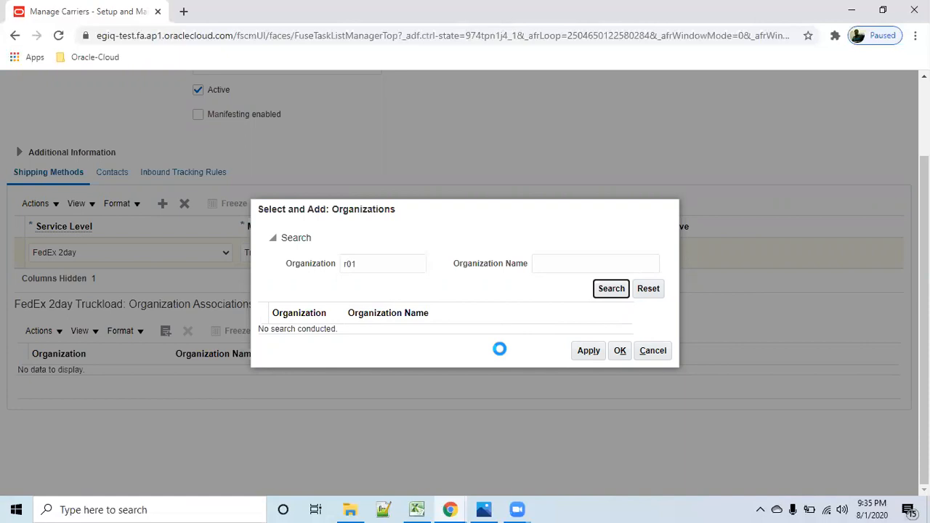
click(270, 309)
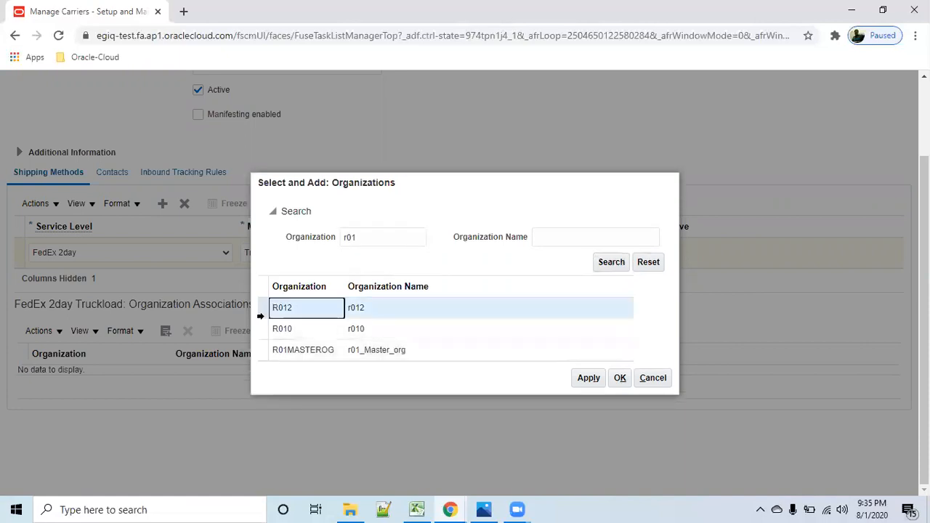
ctrl+click(396, 336)
click(585, 379)
click(620, 377)
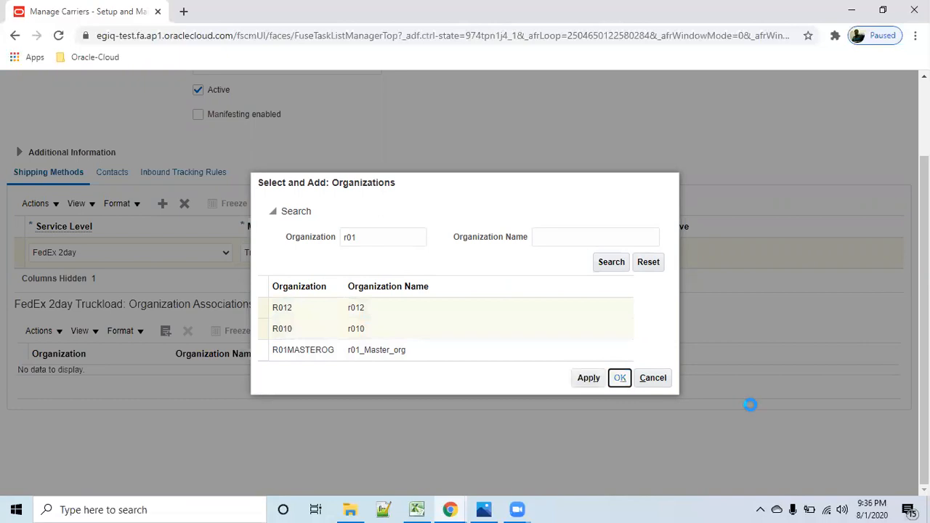
- Add a contact to the carrier, filling in the contact's last name and first name
scroll(612, 404, up, 2)
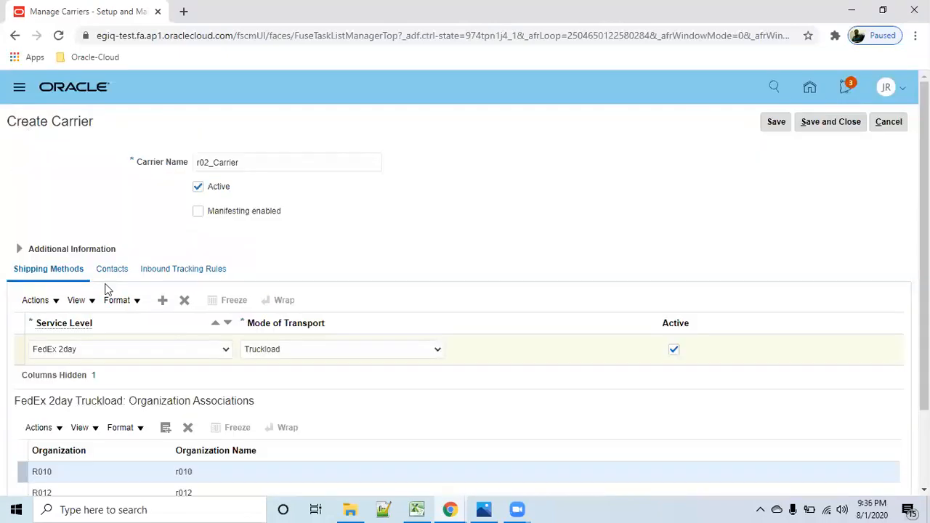
click(113, 271)
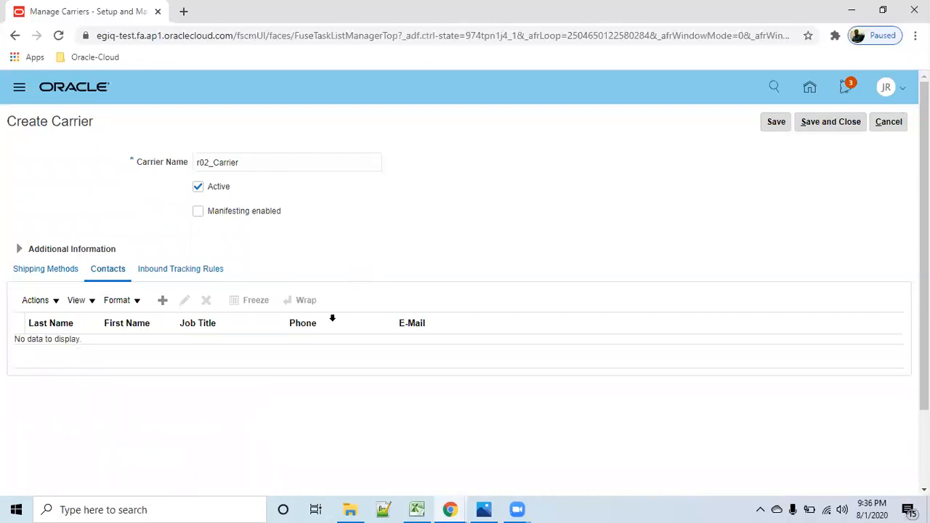
click(162, 301)
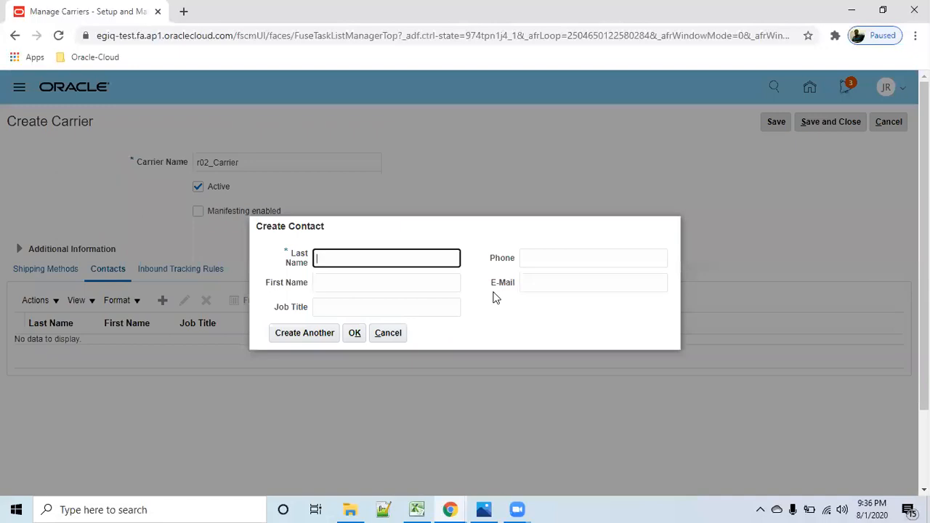
key(Tab)
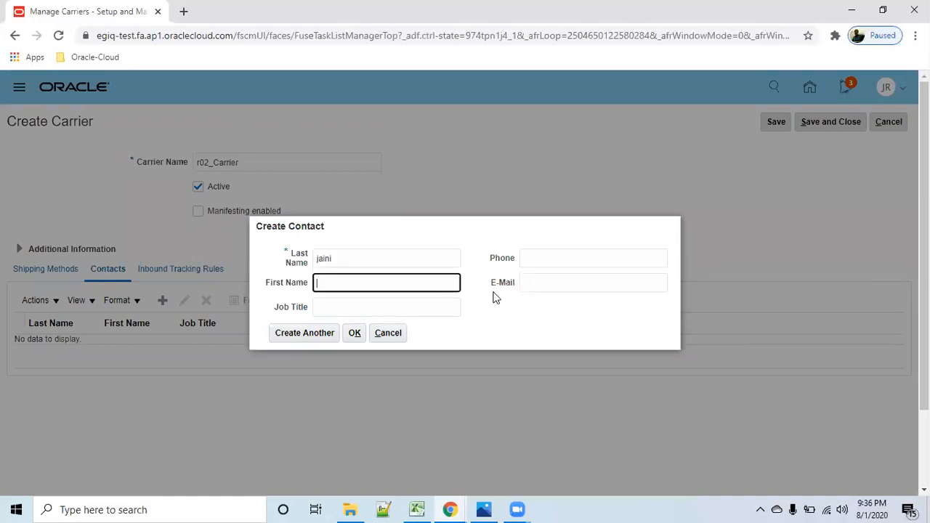
key(Tab)
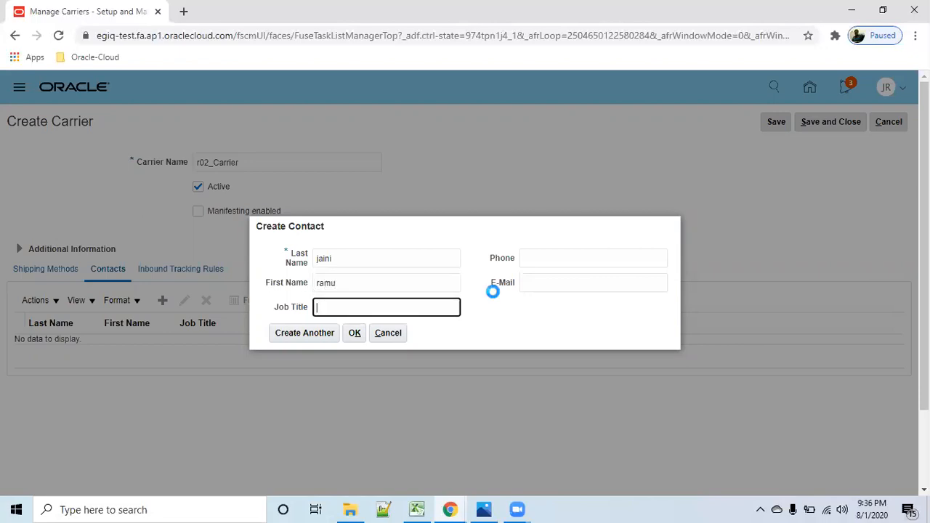
click(354, 334)
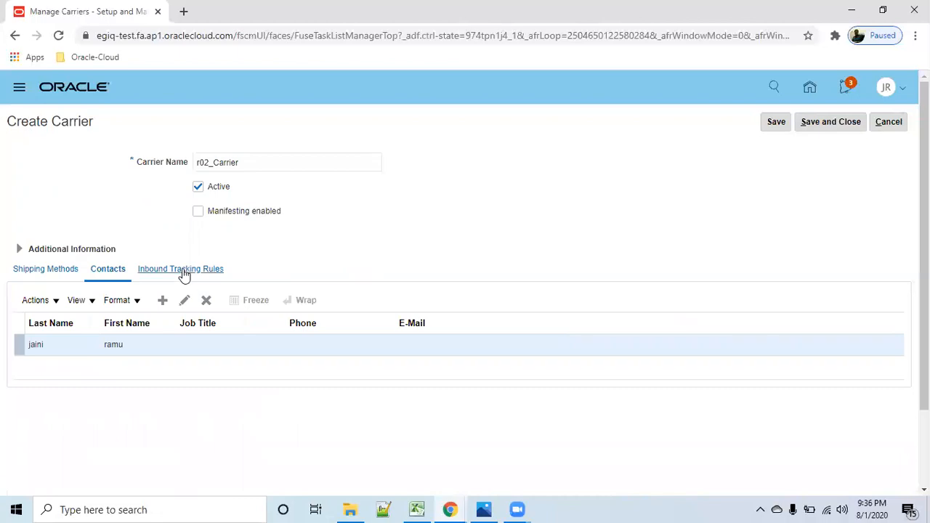
- Check the carrier's inbound tracking rules and shipping methods, and save the carrier
click(184, 272)
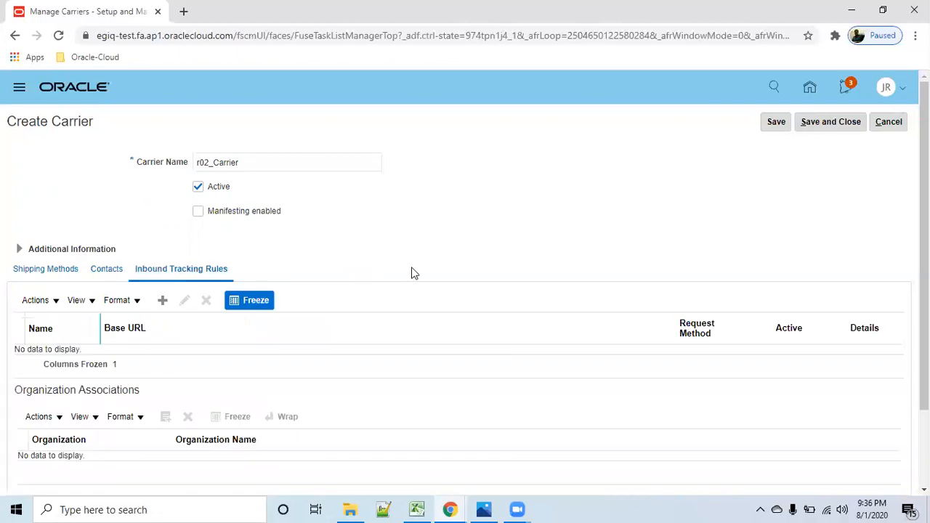
click(61, 274)
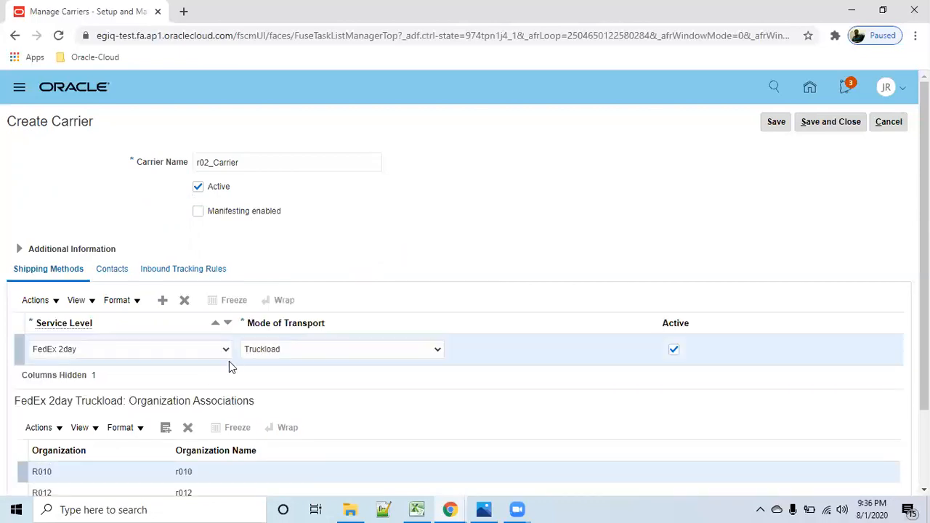
scroll(202, 356, down, 2)
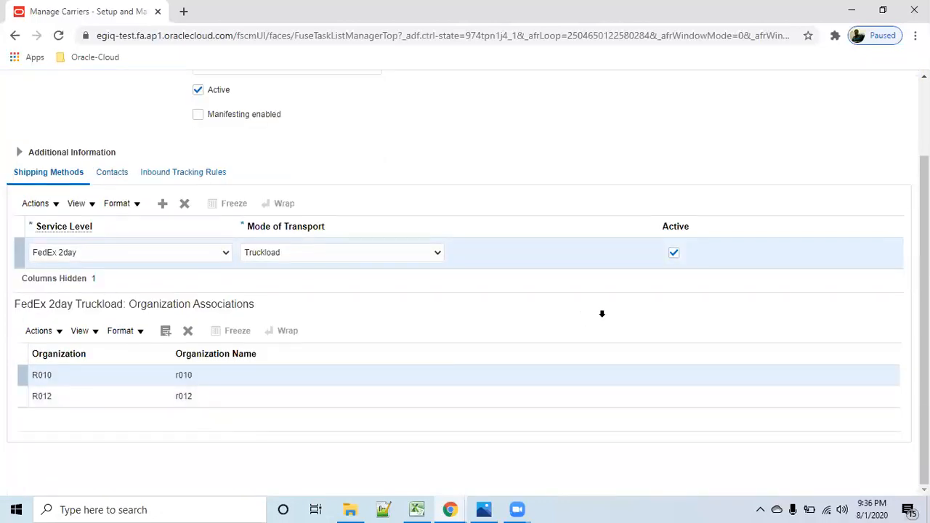
scroll(602, 314, up, 2)
click(773, 122)
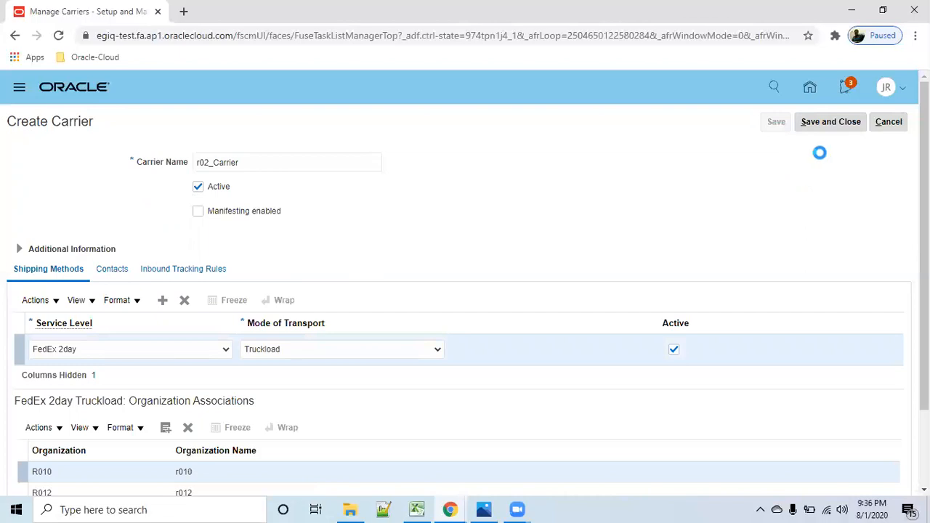
- Save and close the carrier, leave the carrier list, and find and open the Manage Transit Times setup task
click(829, 123)
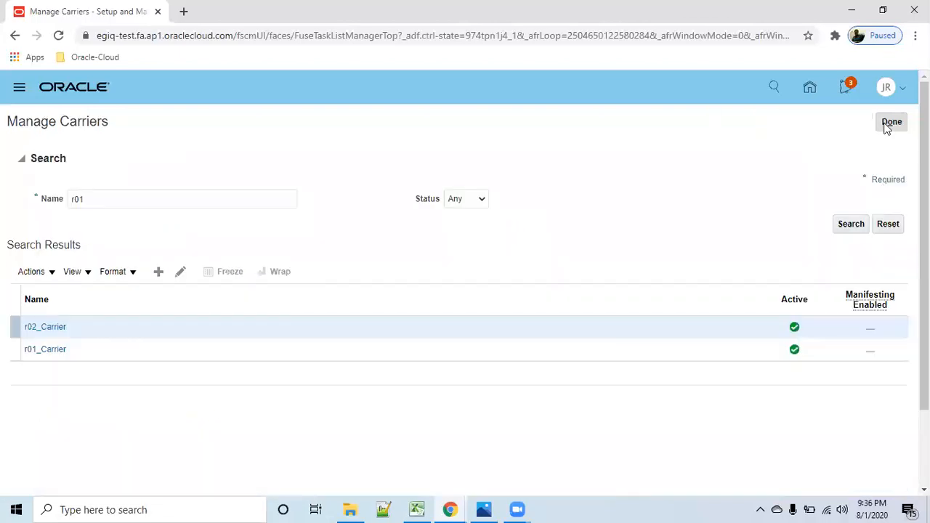
click(890, 123)
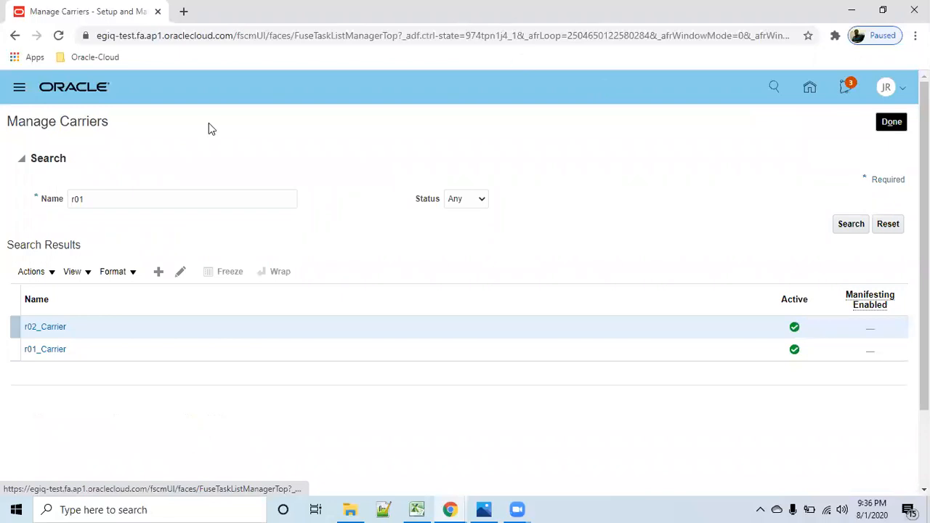
double_click(258, 149)
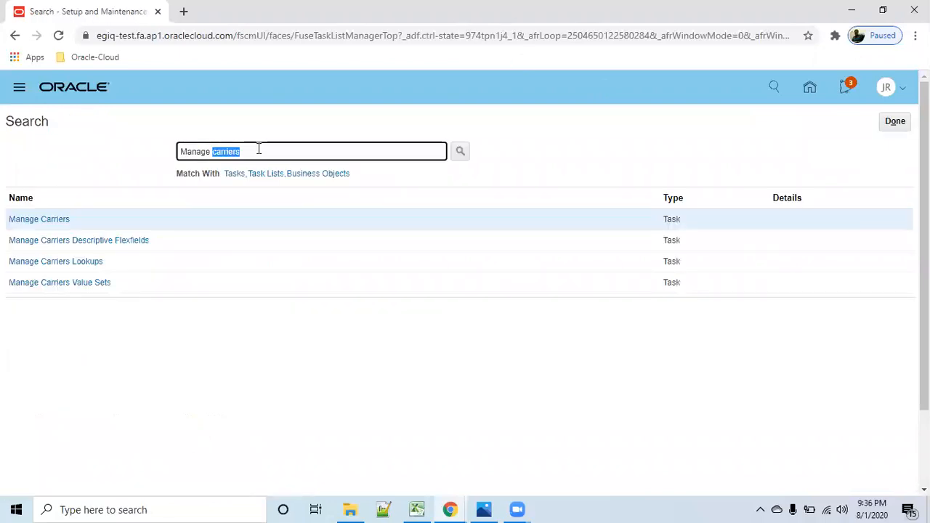
key(BackSpace)
text(tra)
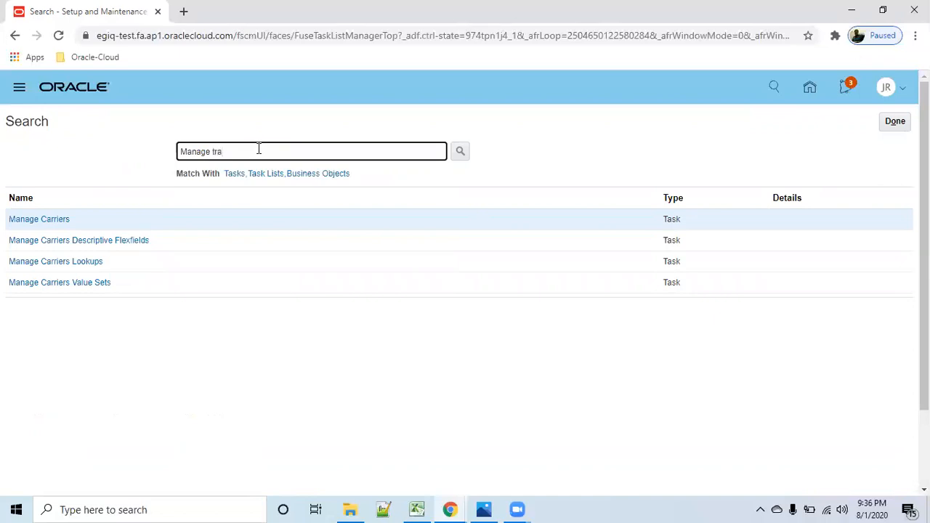
text(nsit)
key(Return)
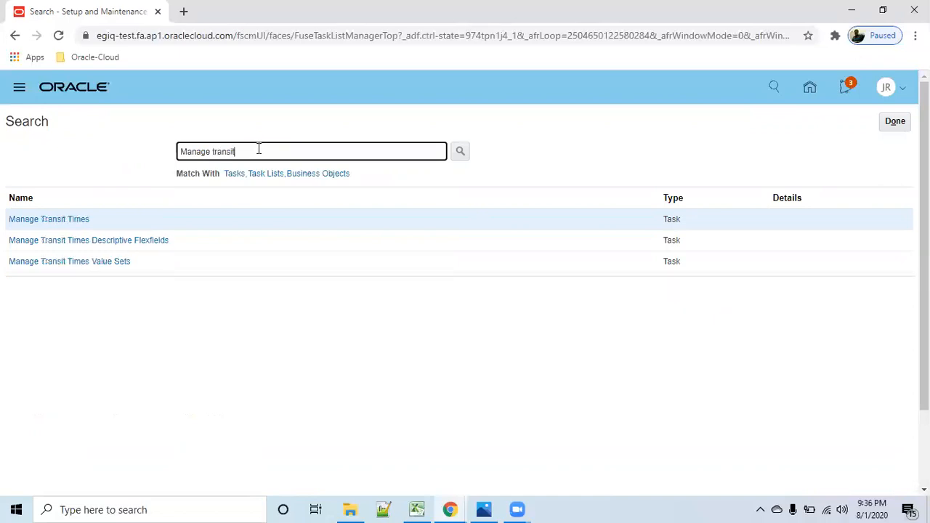
click(73, 220)
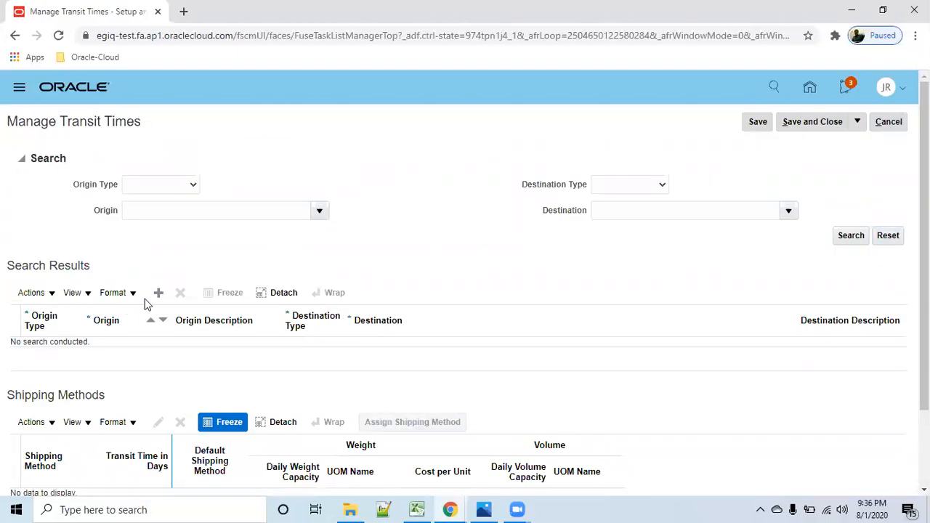
- Add a transit time row with origin type Internal location and origin r01_loc_02
click(159, 293)
click(72, 354)
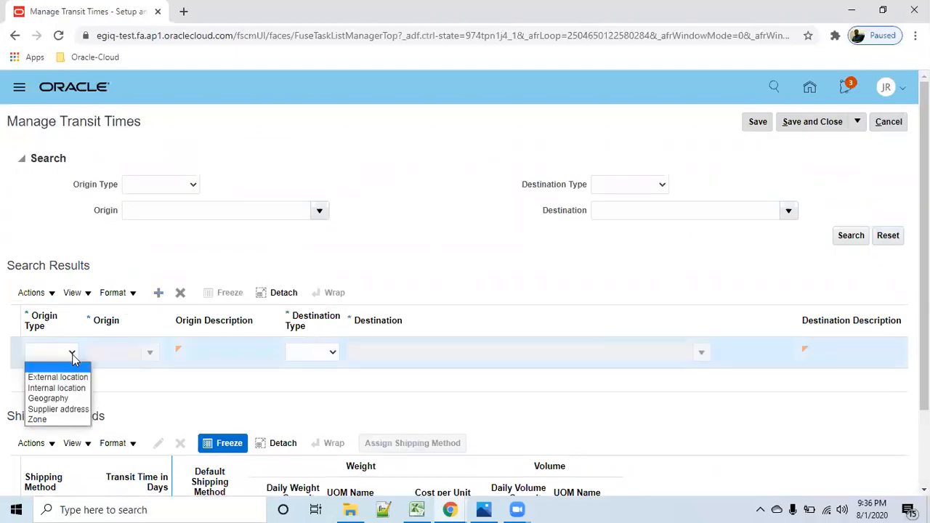
click(77, 387)
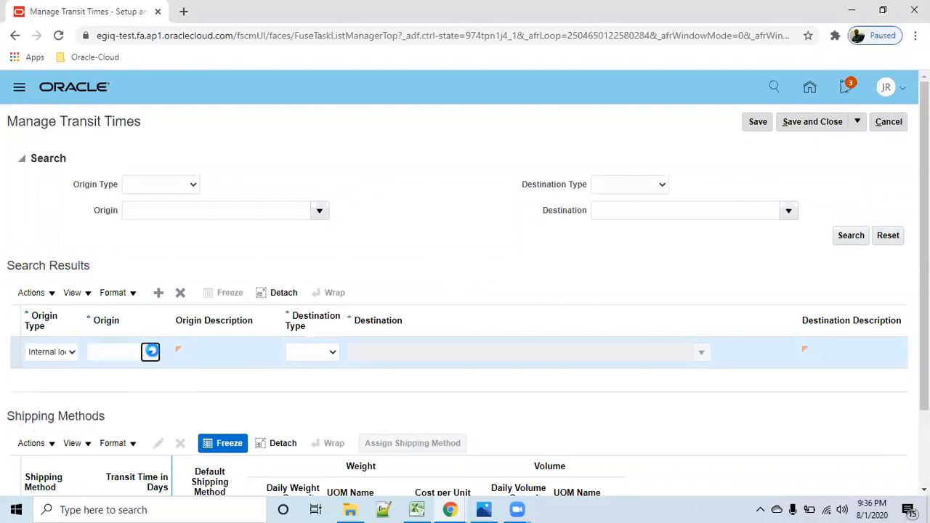
click(151, 352)
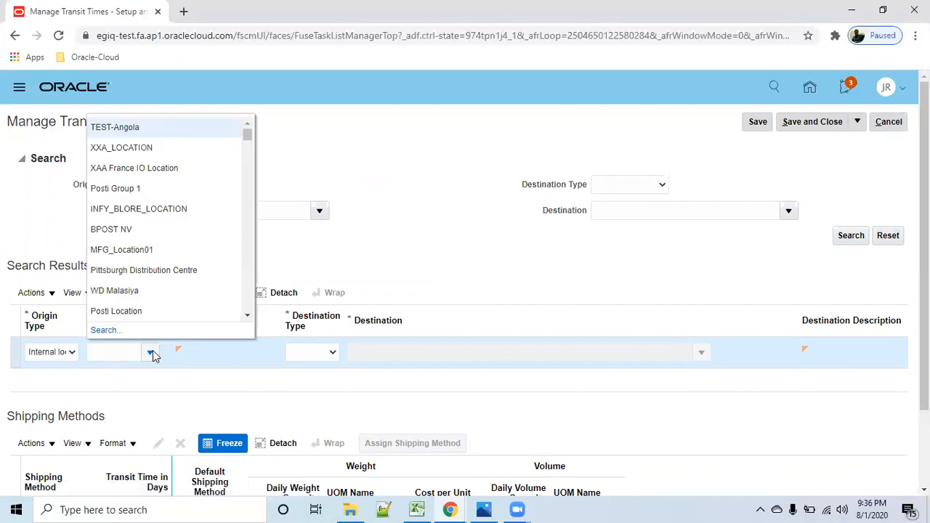
click(117, 333)
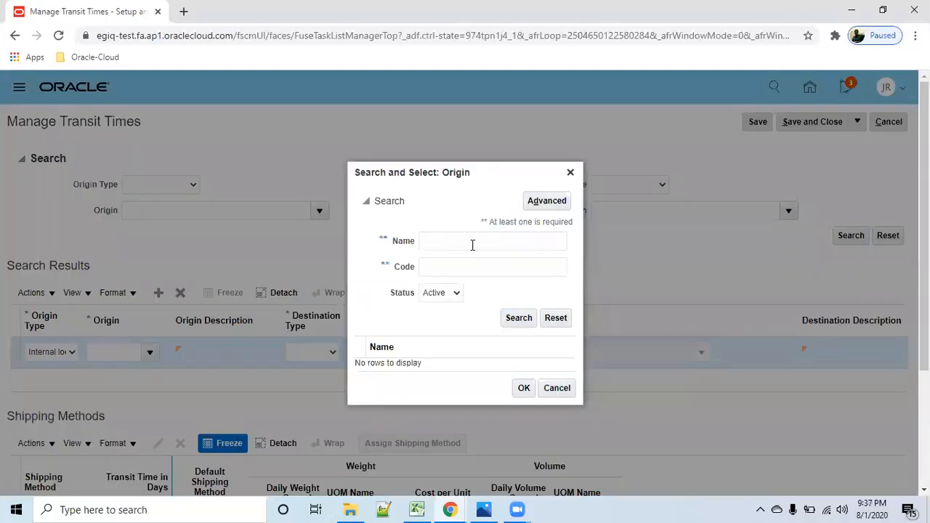
click(472, 245)
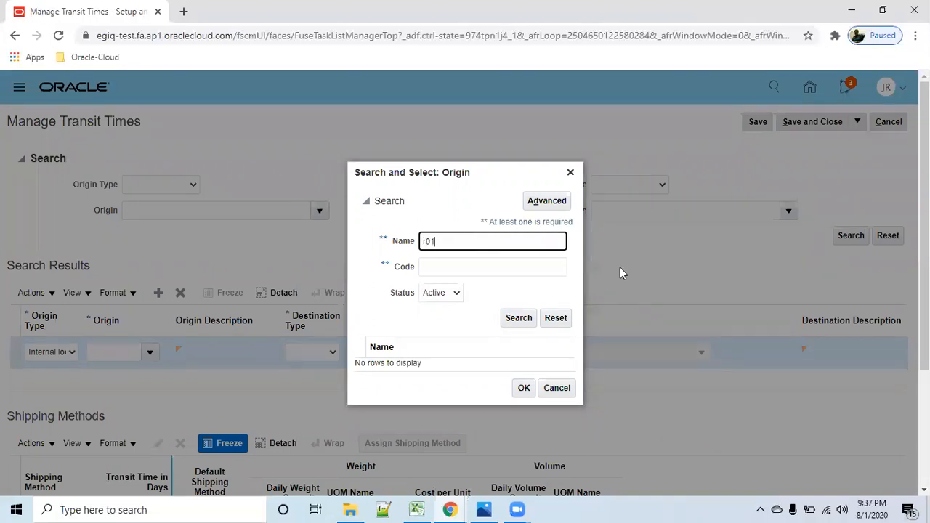
click(513, 321)
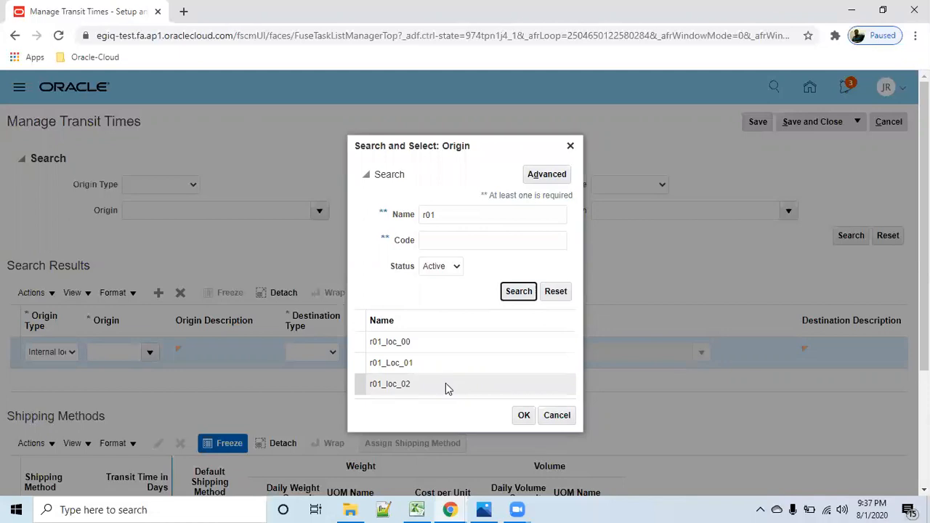
click(433, 384)
click(524, 415)
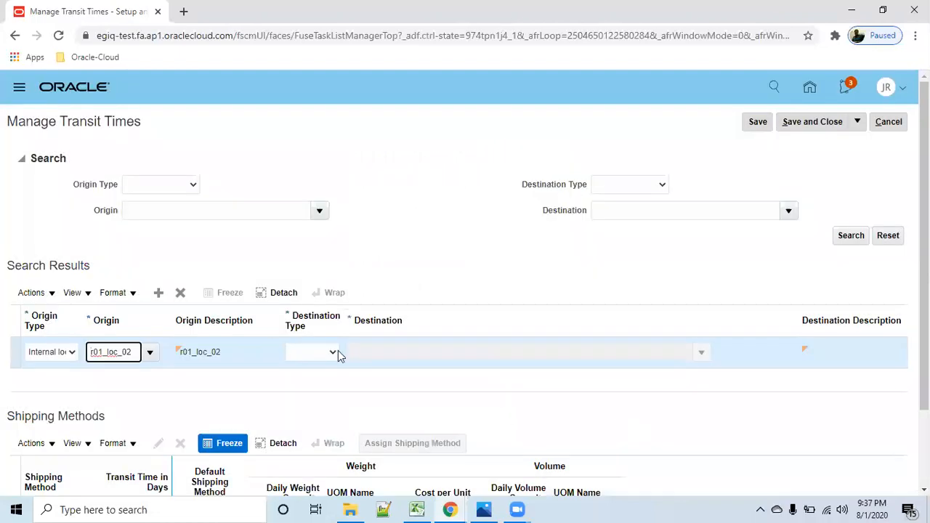
- Set the row's destination type to Internal location and its destination to r01_Loc_01
click(339, 353)
click(340, 388)
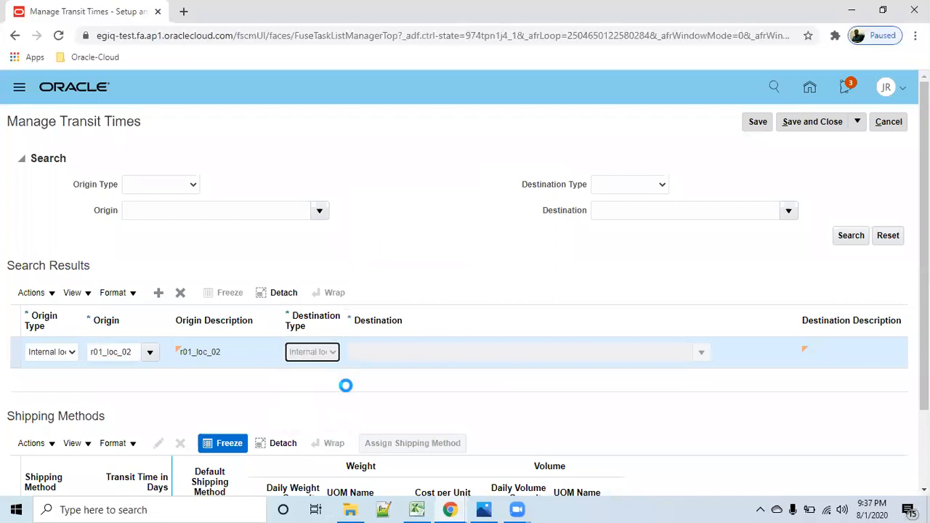
click(504, 350)
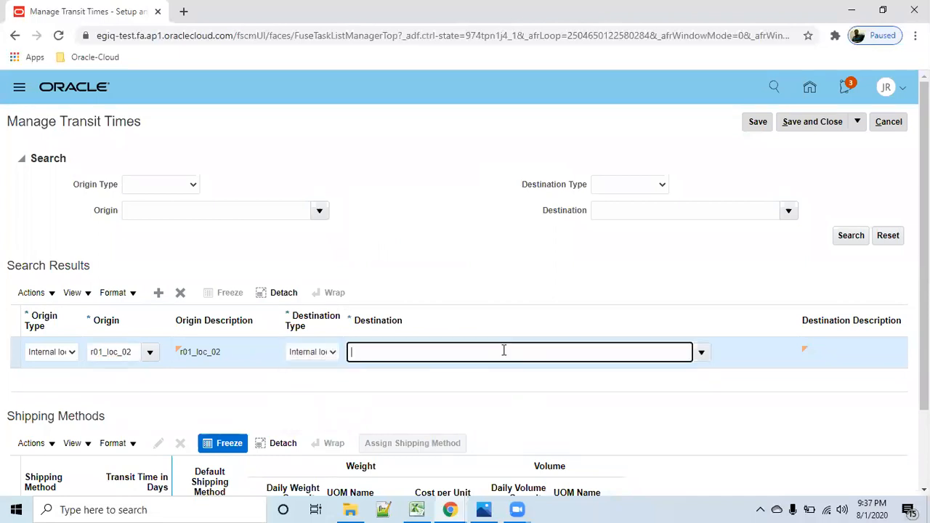
text(r01)
key(Tab)
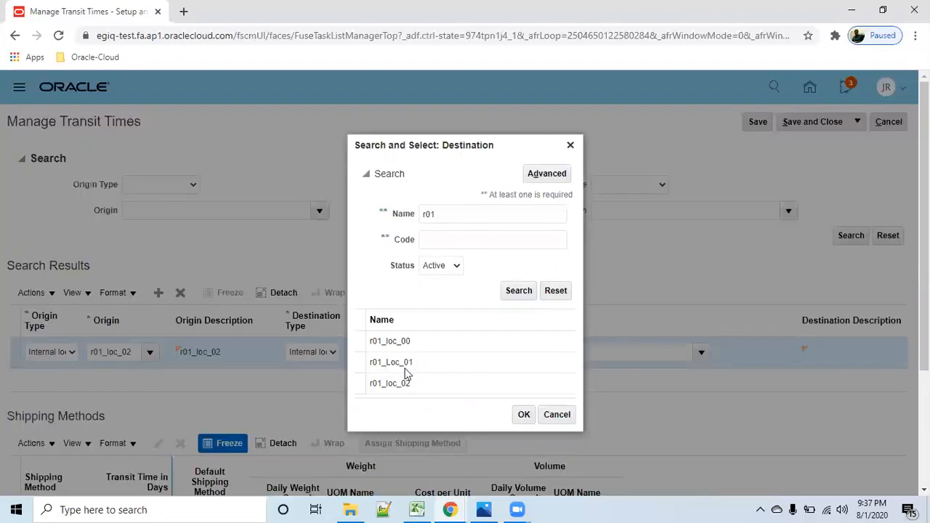
click(407, 373)
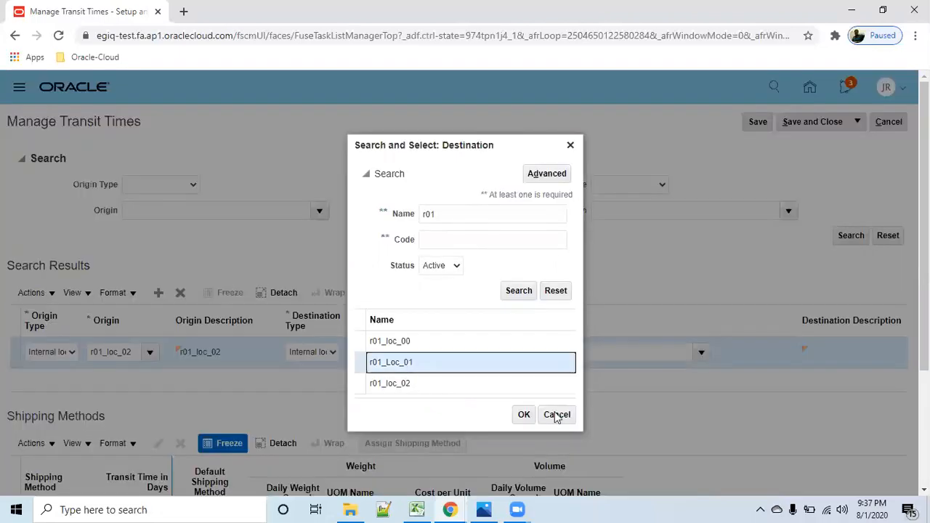
click(525, 415)
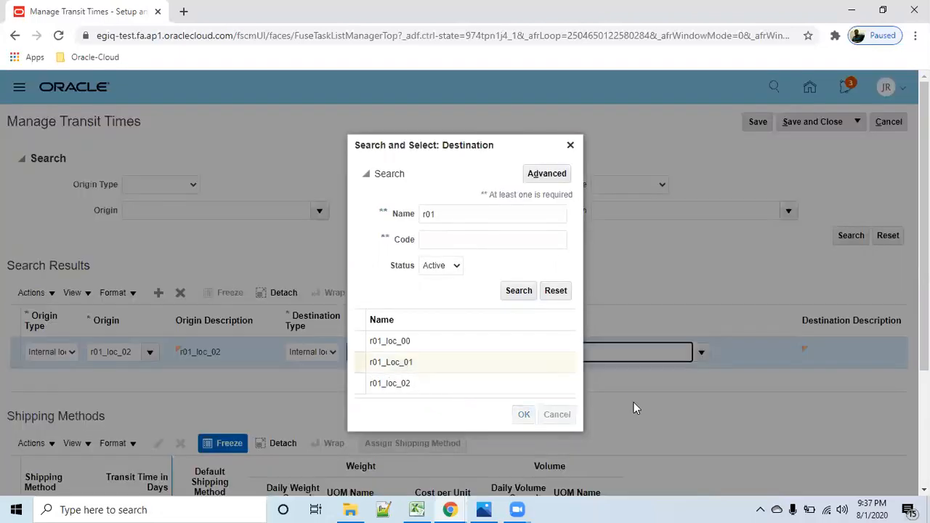
- Assign r02_Carrier-Truckload-FedEx 2day to the route as the default shipping method with a transit time of 3 days
scroll(633, 407, down, 2)
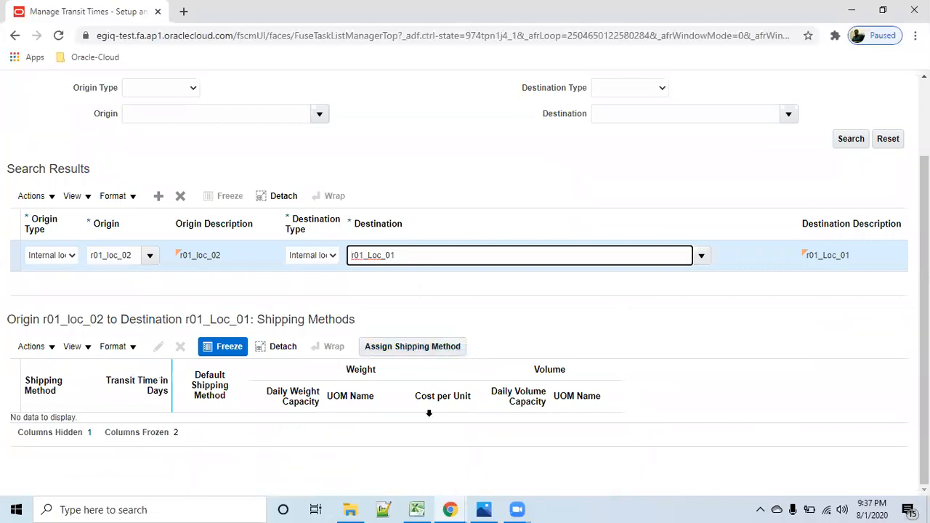
click(418, 350)
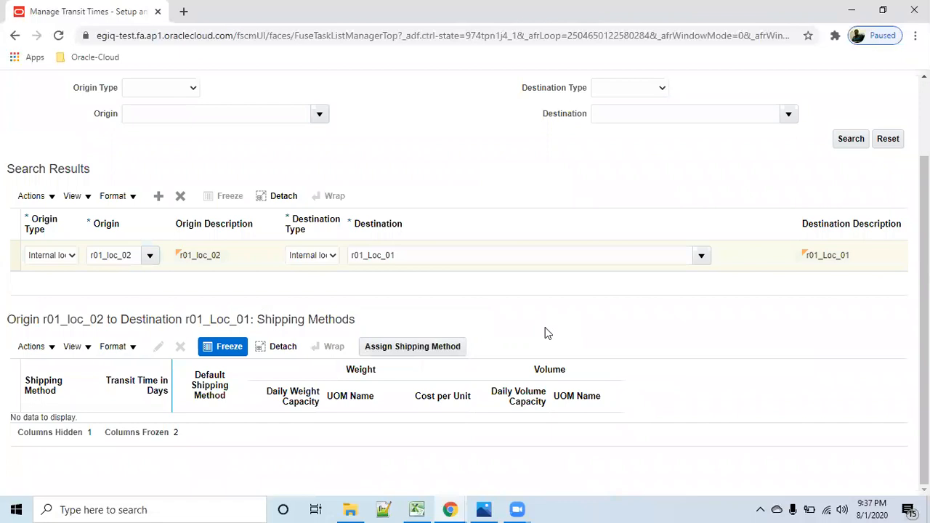
text(r02)
key(Tab)
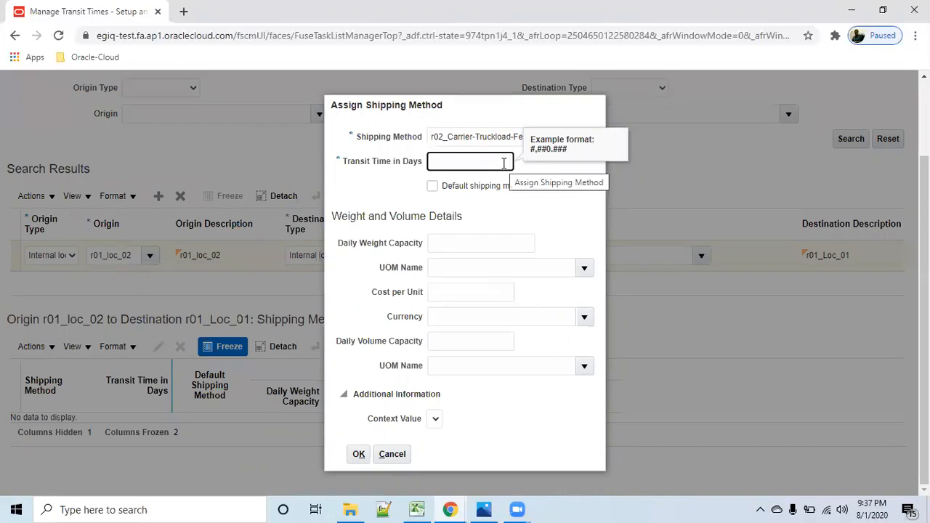
text(3)
key(Tab)
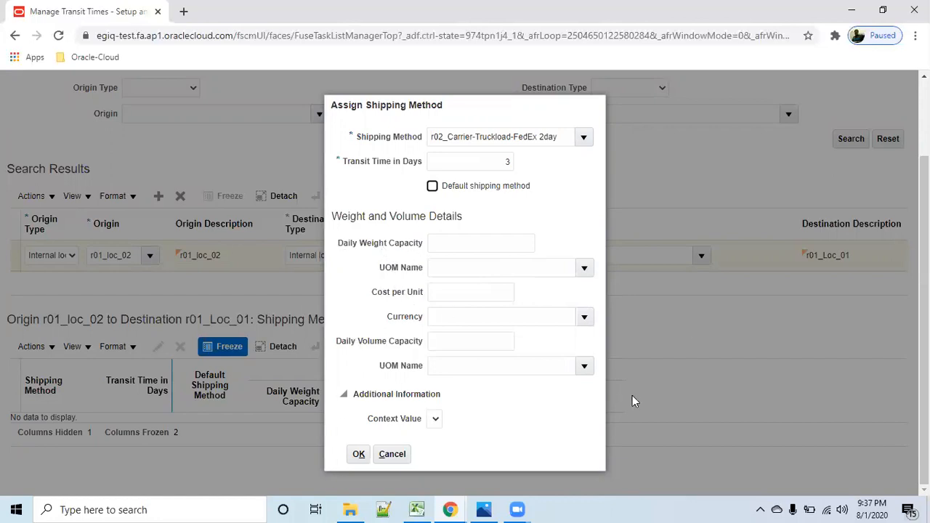
click(432, 186)
click(358, 453)
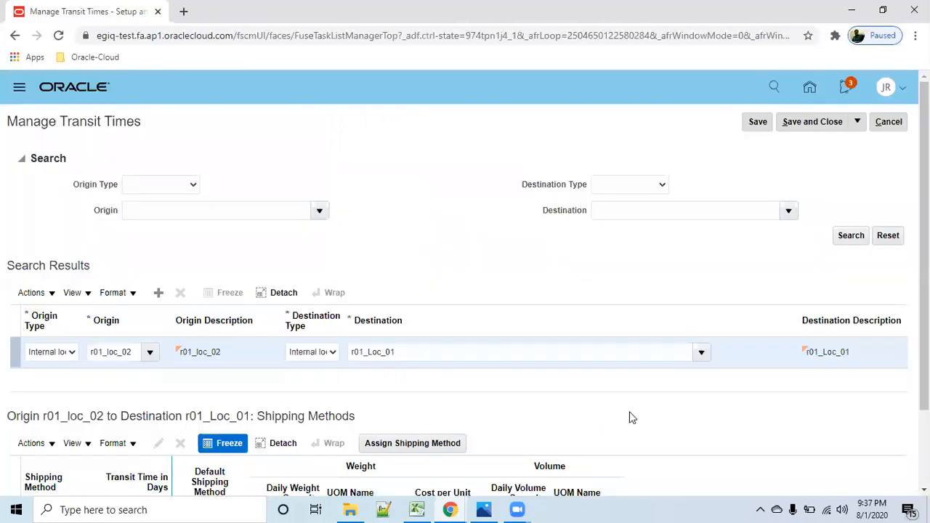
- Try to save the transit time from r01_loc_02 to r01_Loc_01
scroll(626, 414, down, 3)
scroll(293, 422, up, 3)
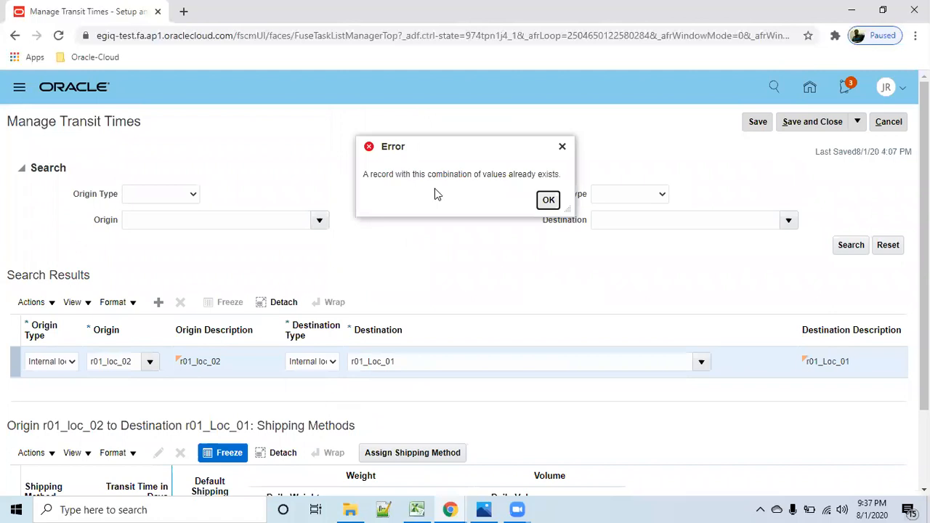
click(554, 202)
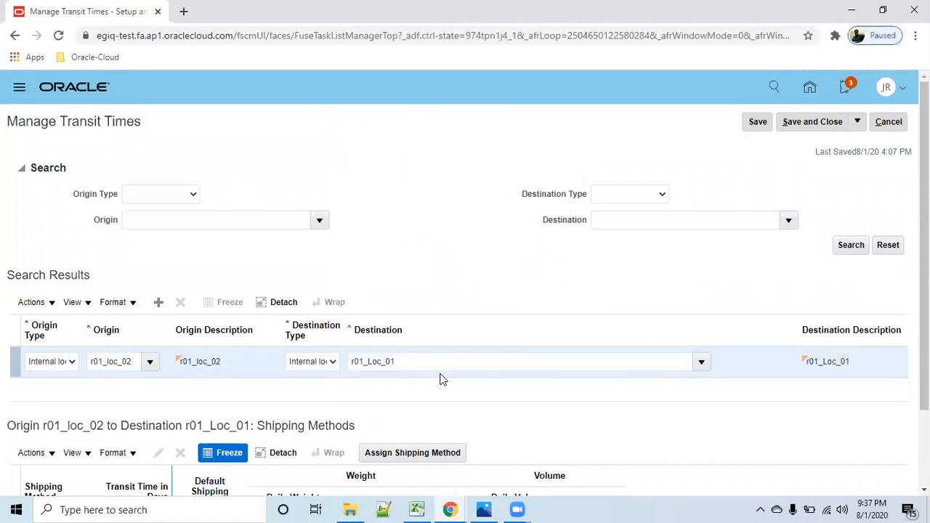
- Try to save the transit time with origin type External location and origin r01US1234
scroll(440, 378, down, 2)
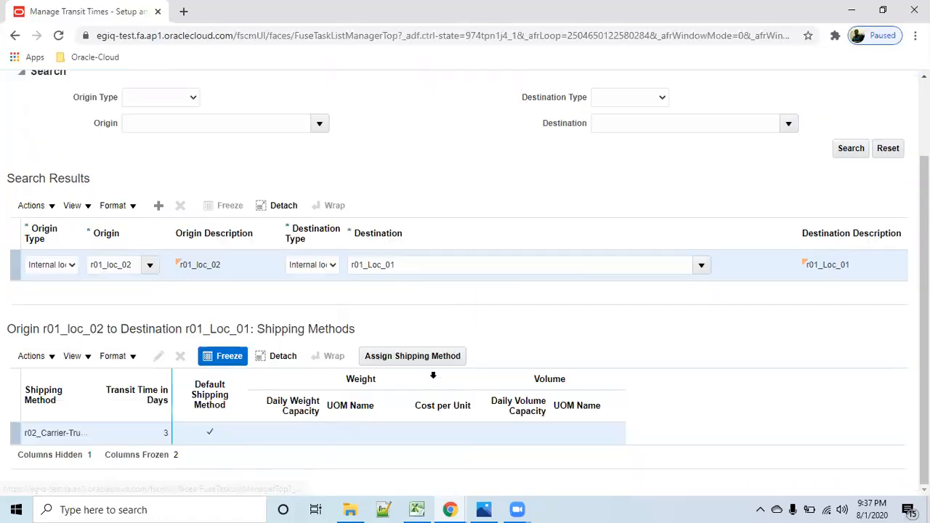
click(72, 265)
click(58, 280)
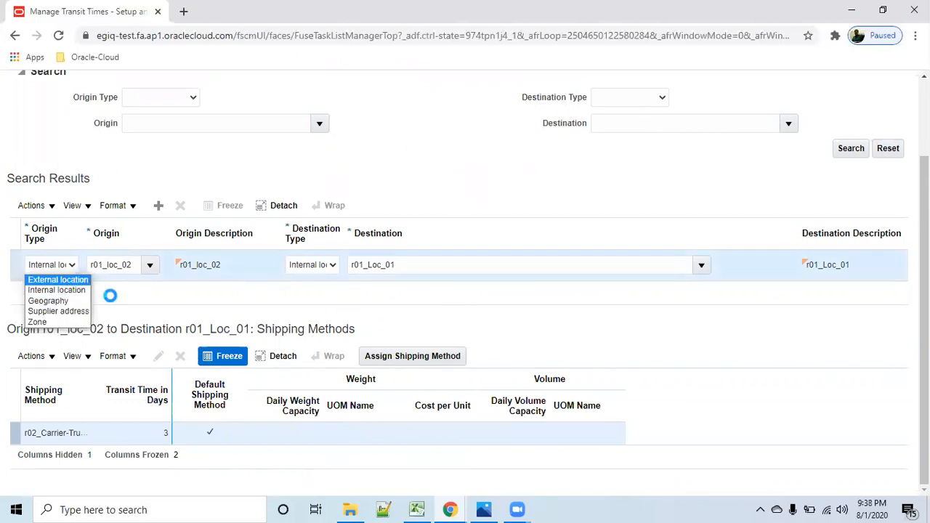
click(117, 266)
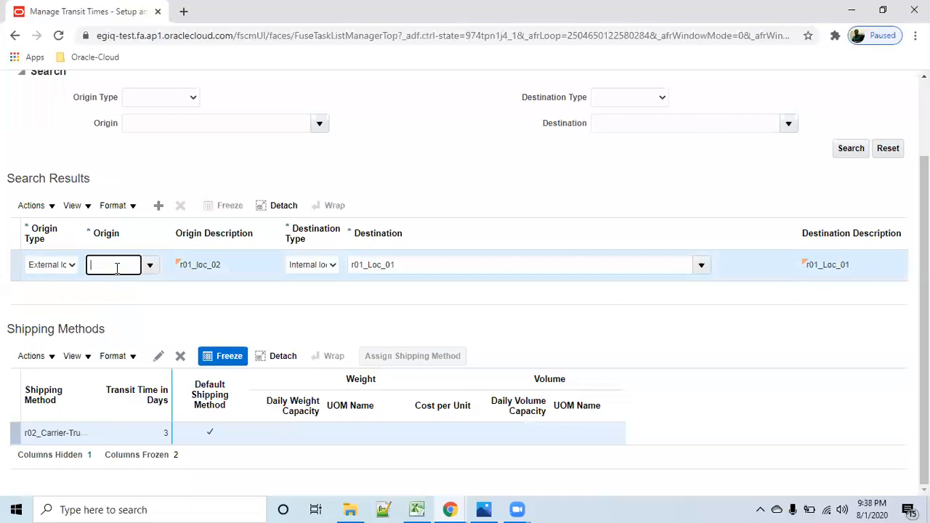
text(r01)
key(Tab)
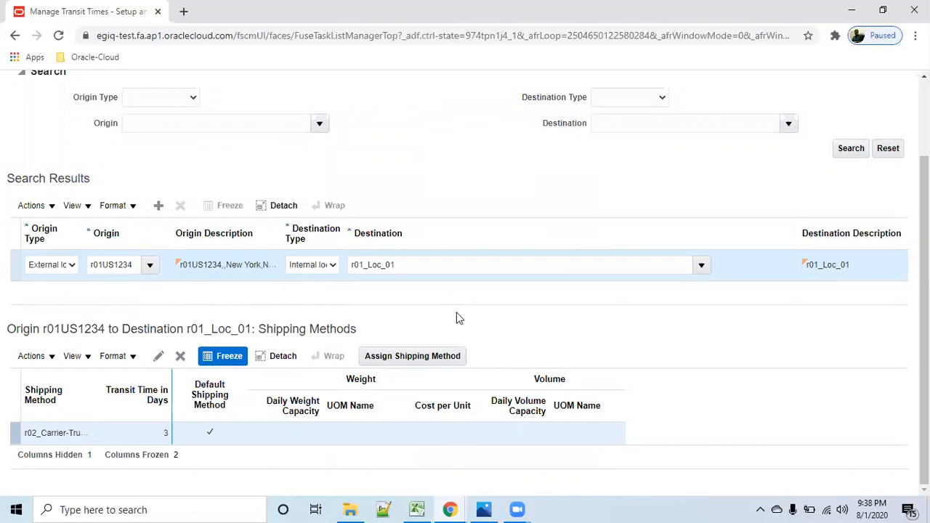
scroll(465, 316, up, 2)
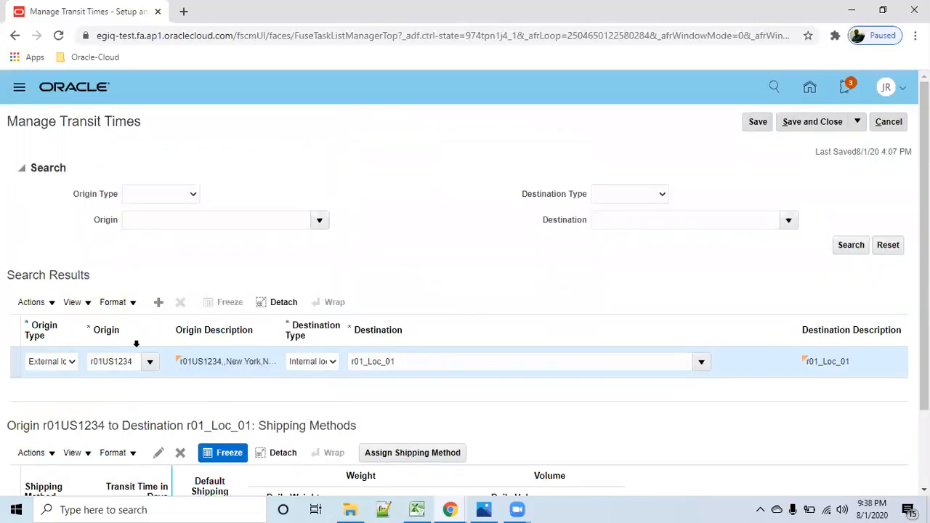
click(767, 127)
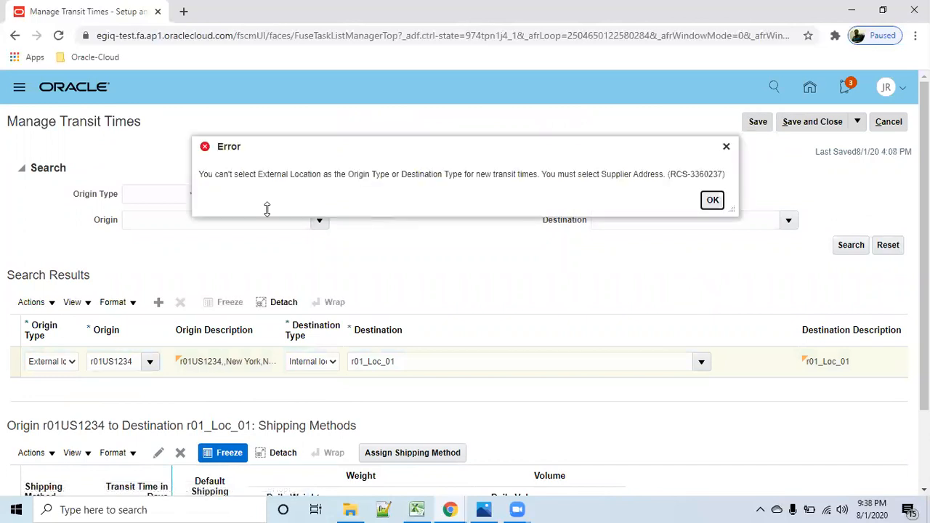
click(712, 201)
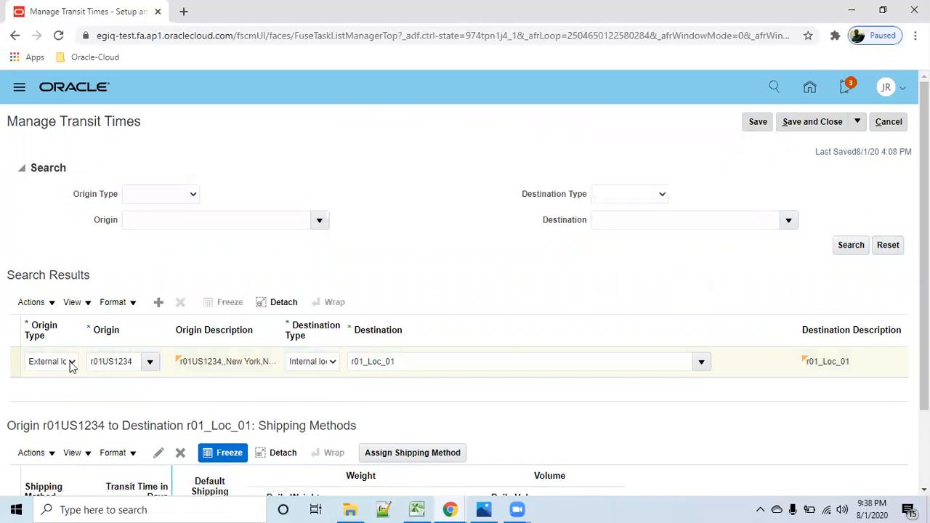
- Set the transit time's origin type to Internal location and its origin to r01_loc_00
click(72, 361)
click(82, 386)
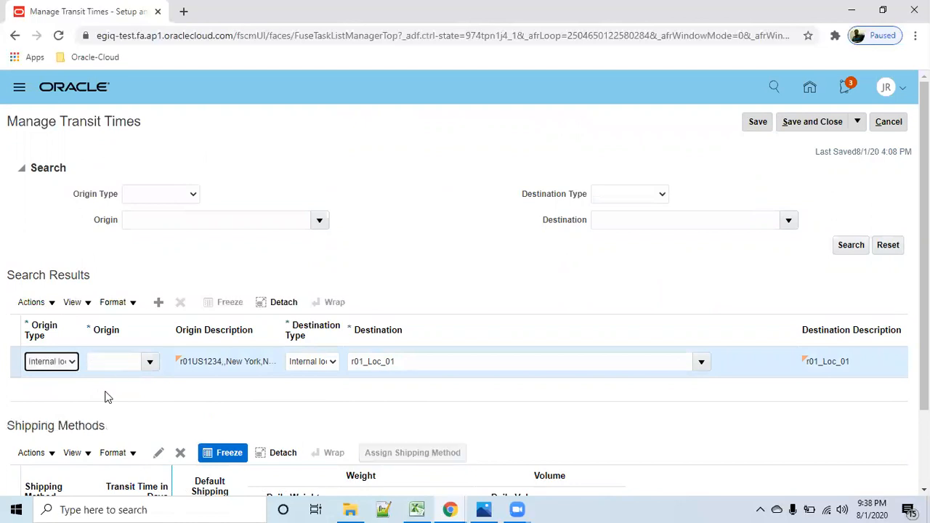
click(116, 361)
text(r01)
key(Tab)
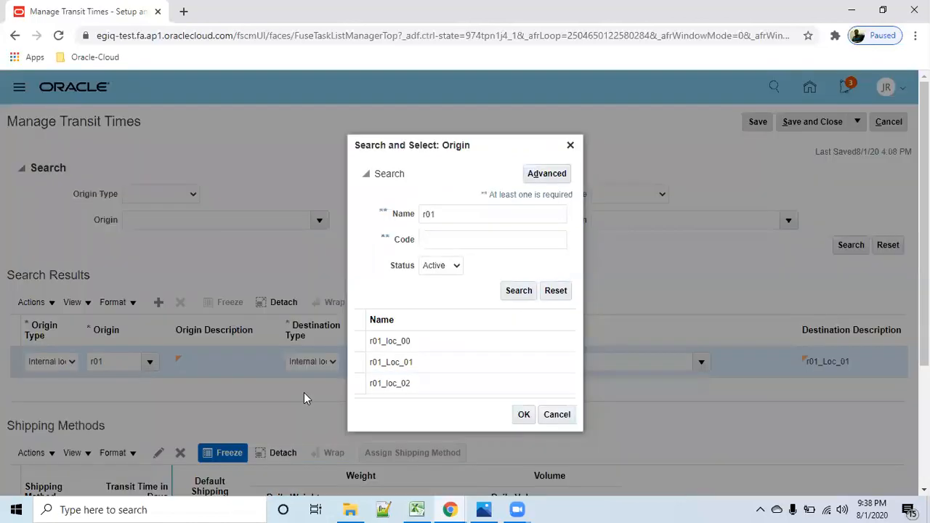
click(523, 414)
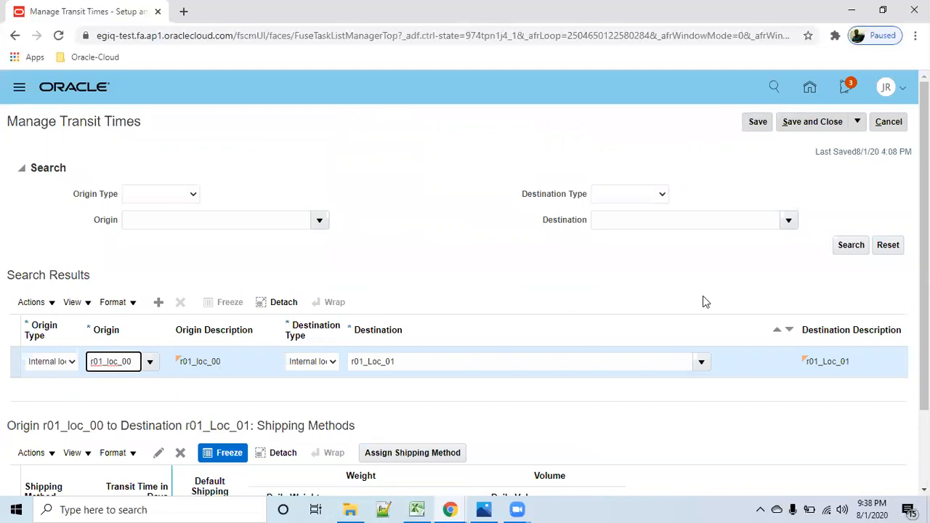
- Save the transit time from r01_loc_00 to r01_Loc_01 and close the transit times page
click(758, 123)
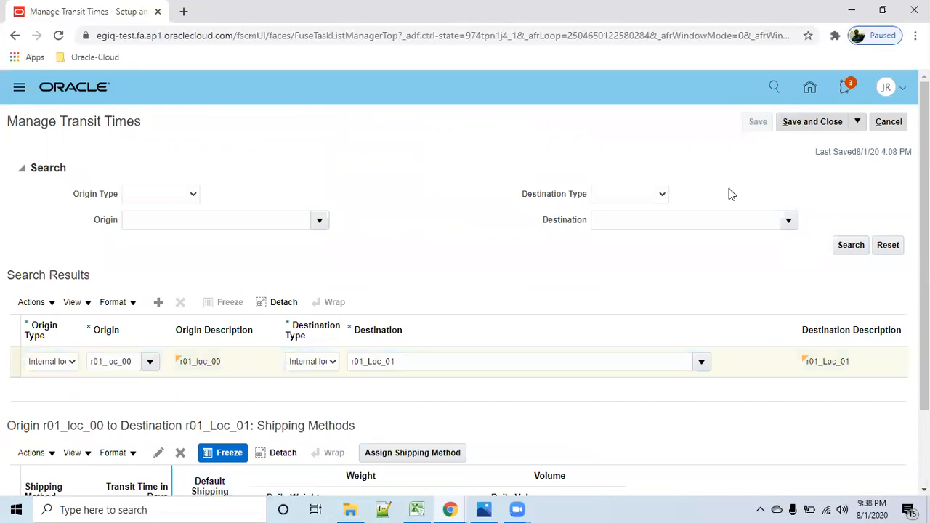
click(763, 125)
click(828, 121)
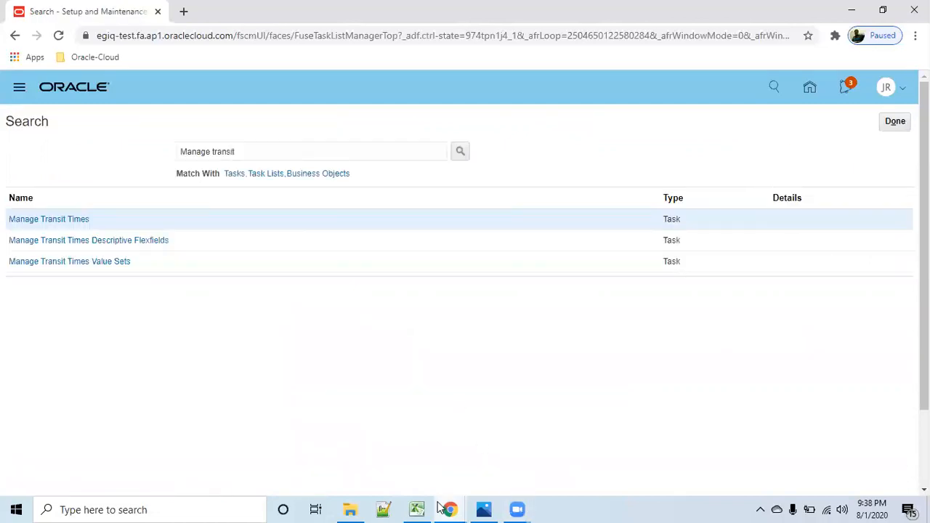
- Switch to the Practice-omsheet workbook in Excel, select the interog par entry in the setup checklist, and return to Oracle
mouse_move(414, 509)
click(440, 452)
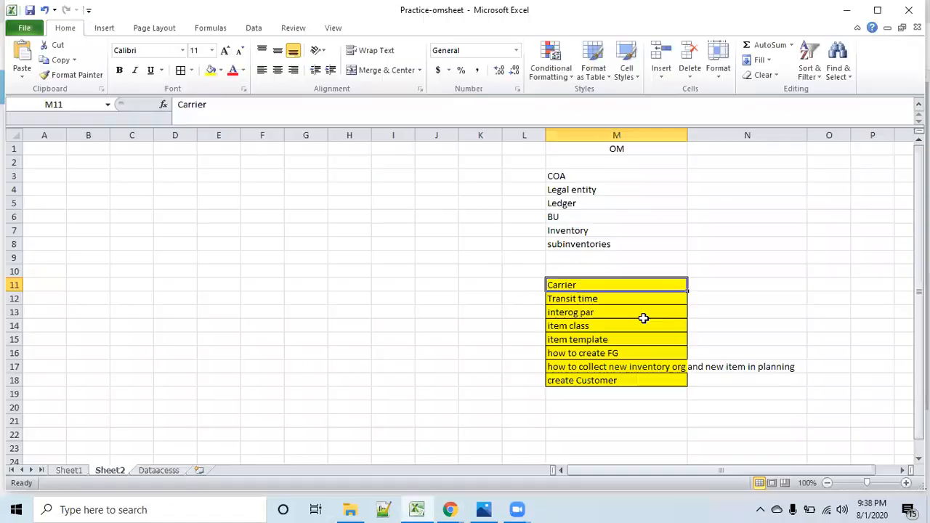
click(634, 311)
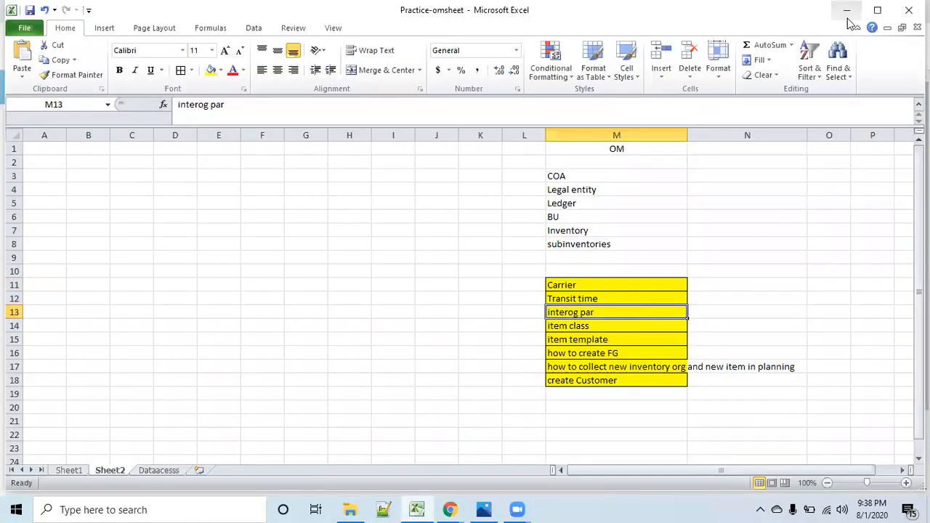
click(846, 10)
- Leave the transit task results and open a new task search from Setup and Maintenance
click(895, 125)
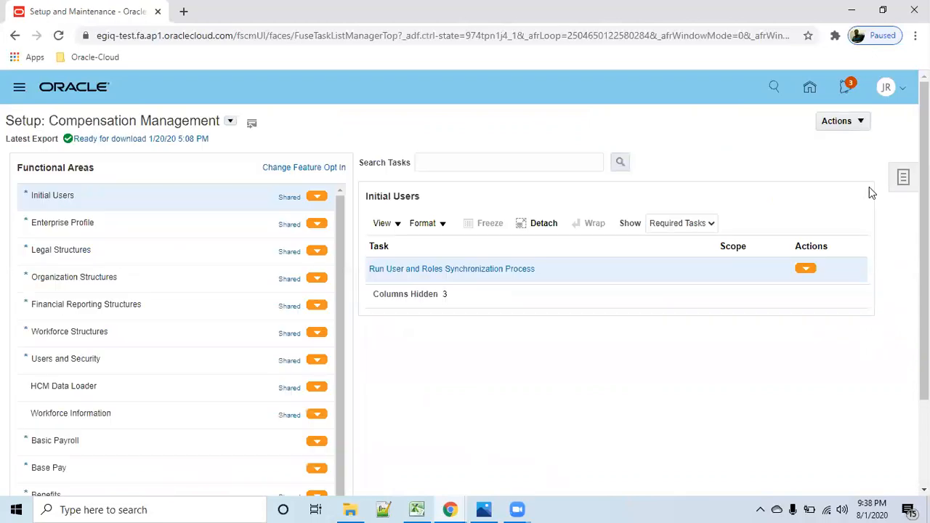
click(904, 183)
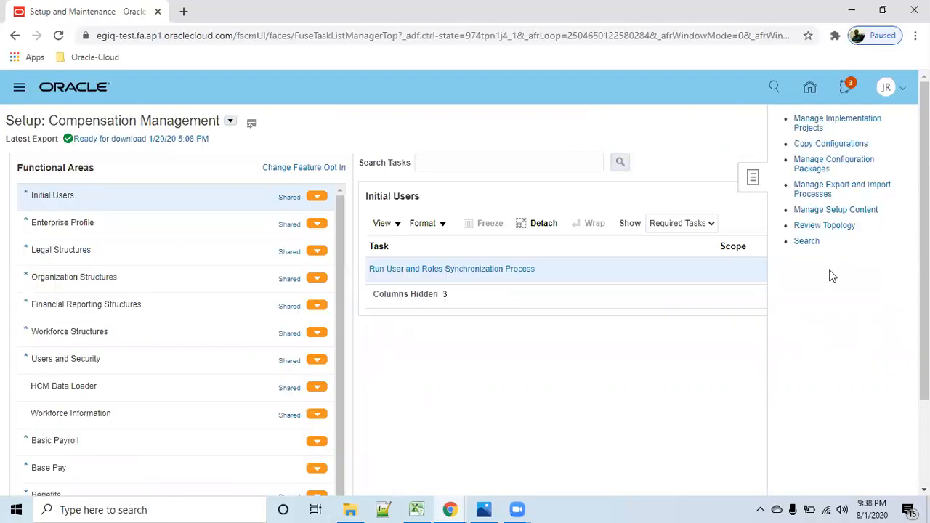
click(806, 242)
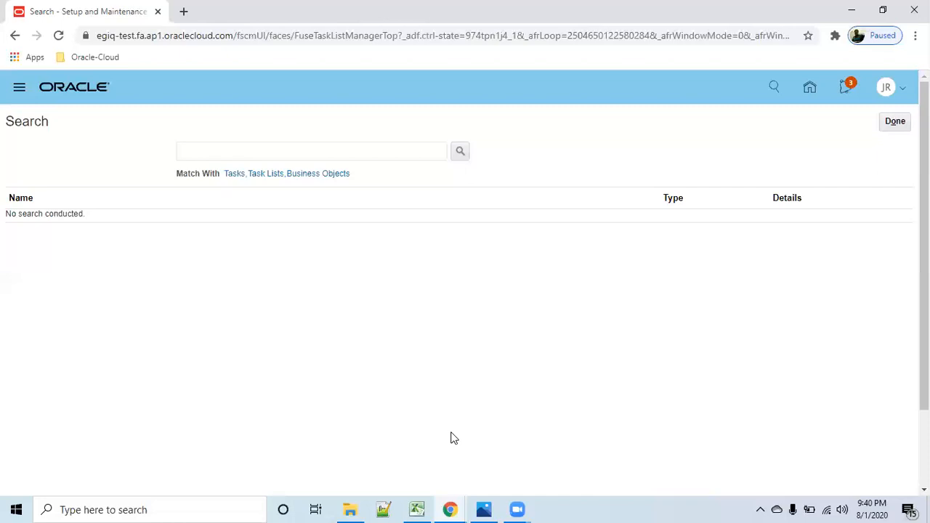
- Search the setup tasks for Manage interorg and open Manage Interorganization Parameters
click(289, 158)
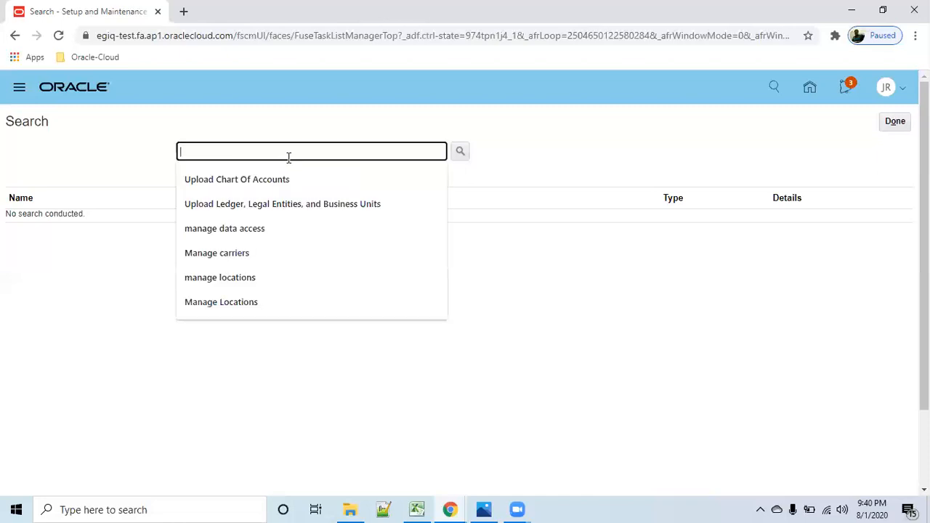
text(Manage)
key(BackSpace)
key(BackSpace)
key(BackSpace)
key(BackSpace)
text(anage inter)
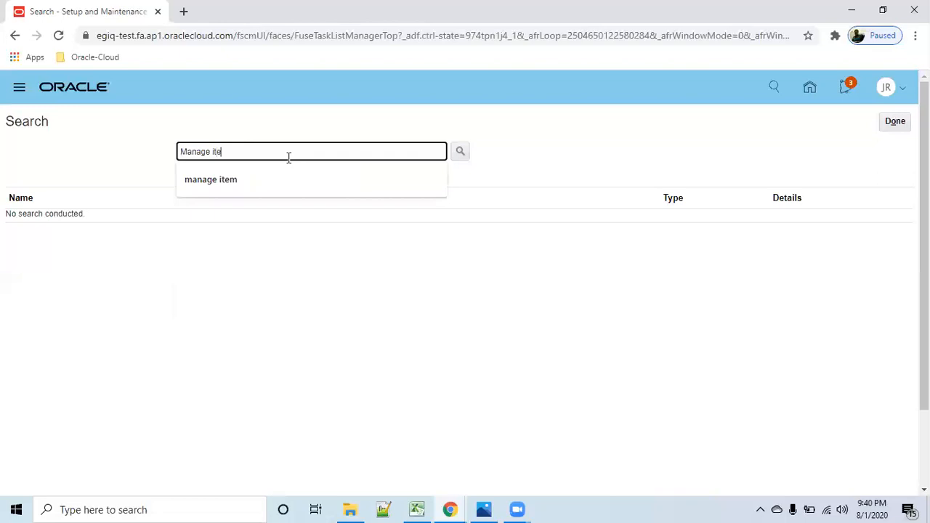
text(org)
key(Return)
click(89, 219)
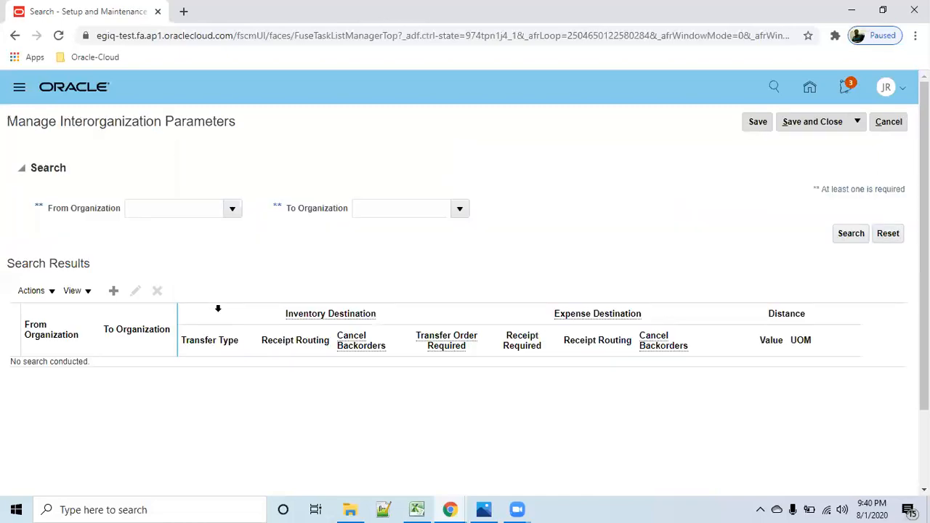
- Search the interorganization parameters with R012 as the From Organization
click(165, 211)
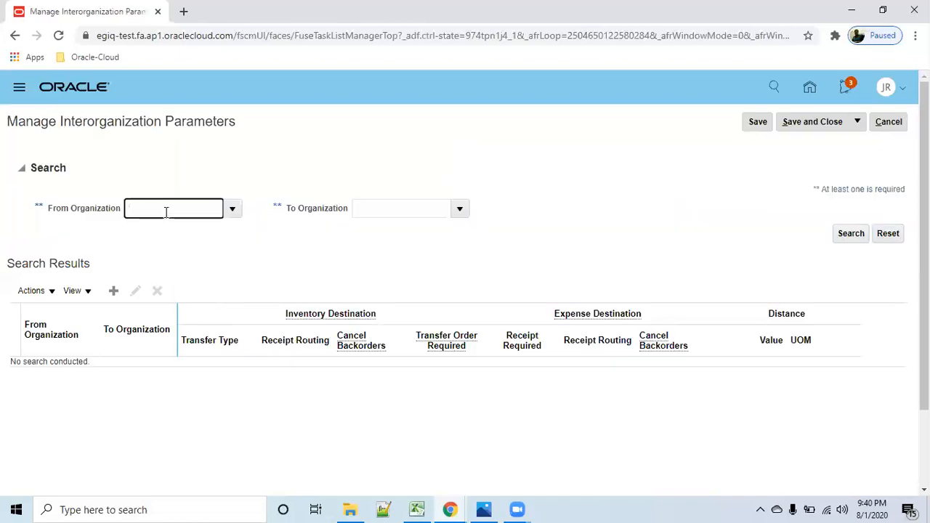
text(r01)
key(Tab)
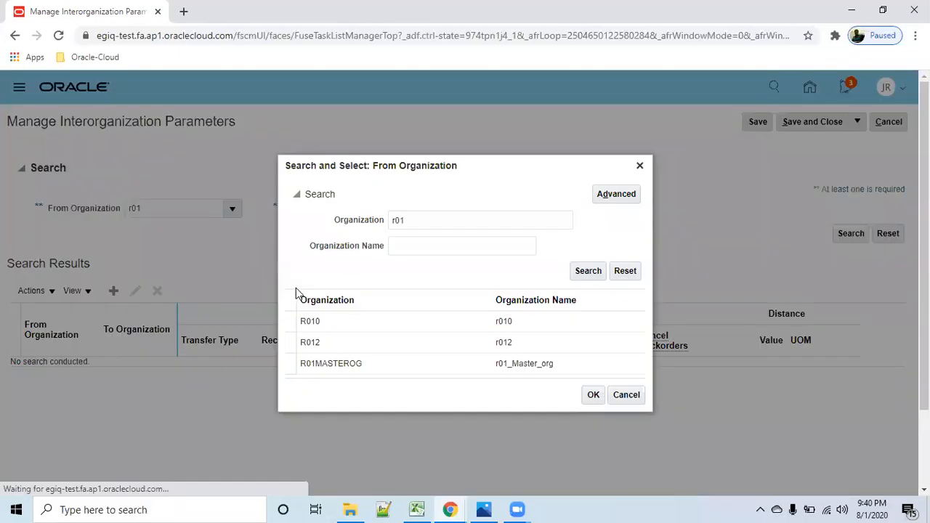
click(388, 347)
click(597, 396)
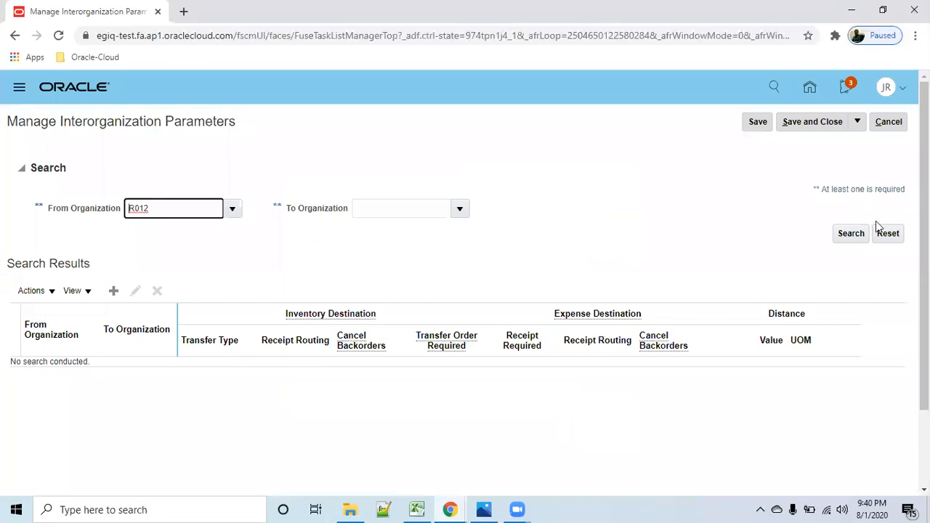
click(851, 233)
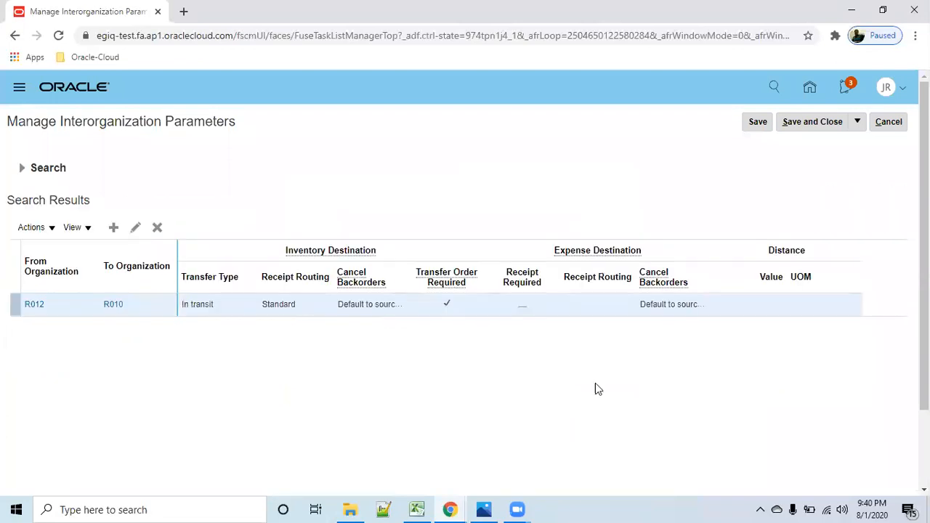
- Review the interorganization parameters from R012 to R010 in the edit dialog, accept them, and save and close the page
click(136, 228)
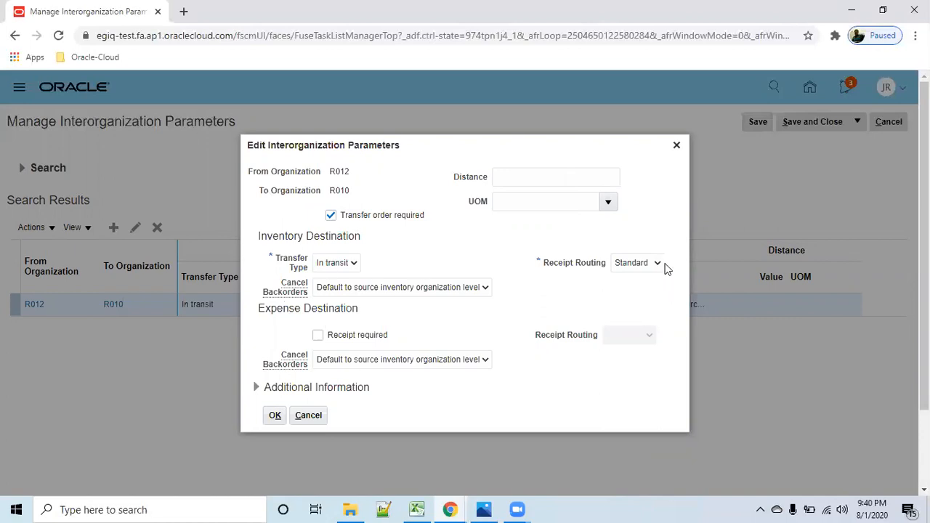
click(274, 415)
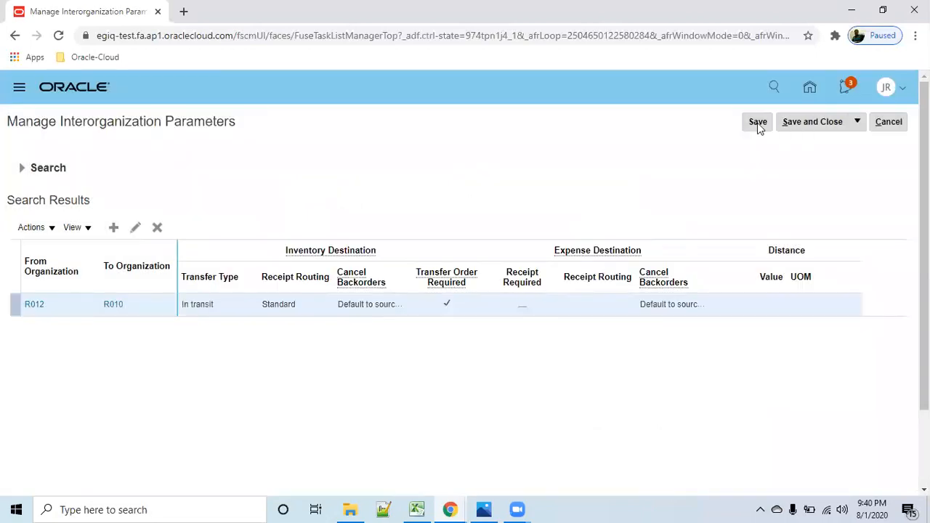
click(757, 123)
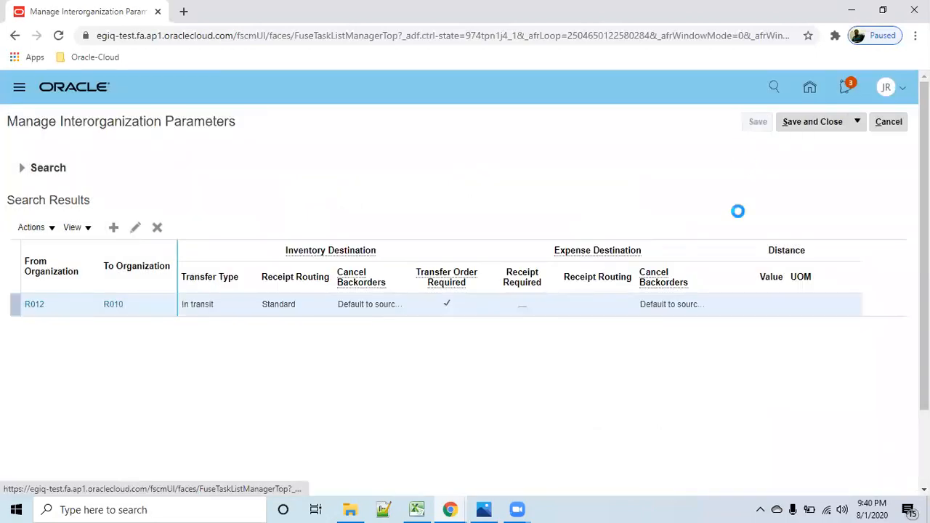
click(815, 121)
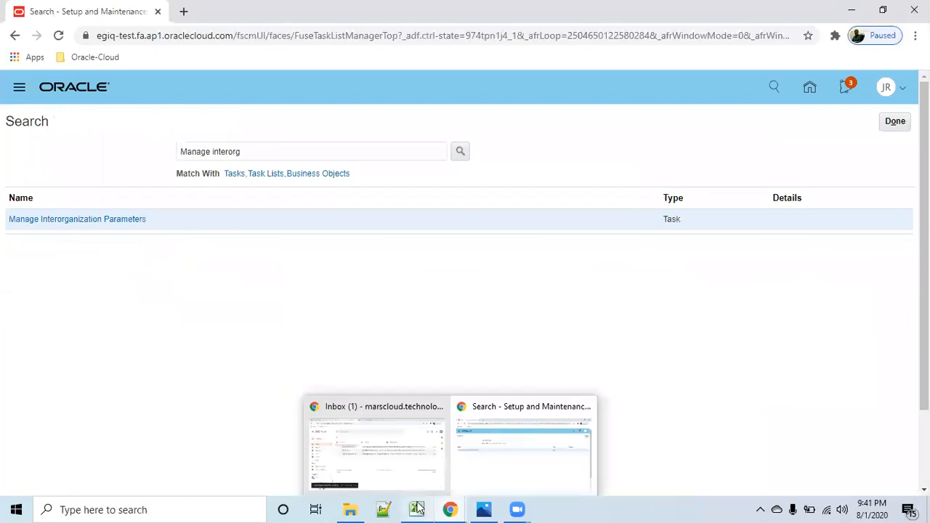
- Switch to the Excel setup checklist, select the item class entry, and return to the Oracle task search
click(469, 473)
click(598, 325)
click(847, 10)
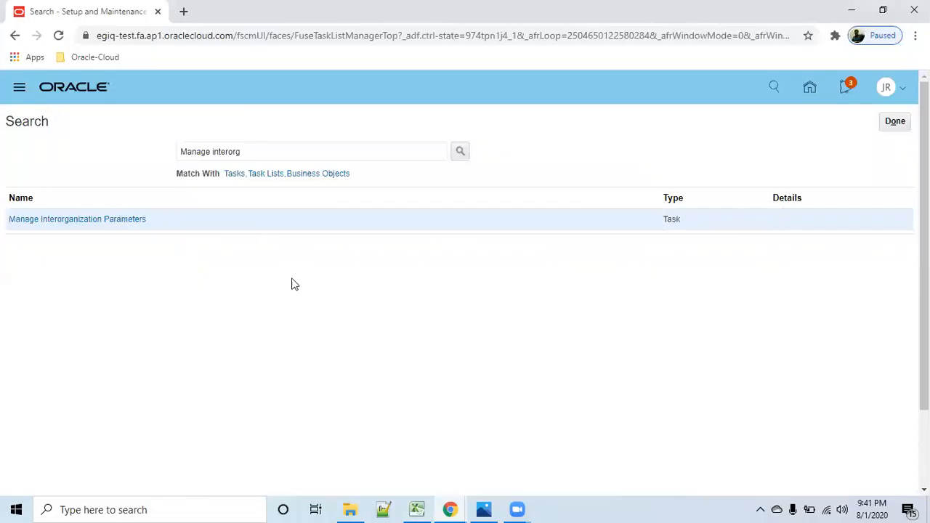
- Try to find the item class task by searching for manage item
triple_click(294, 148)
text(Manage anage )
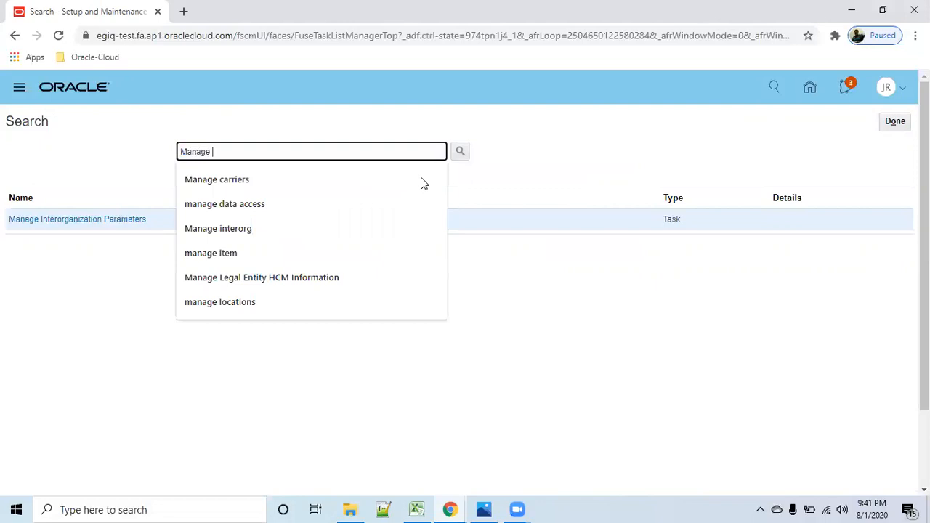
text(itemclass)
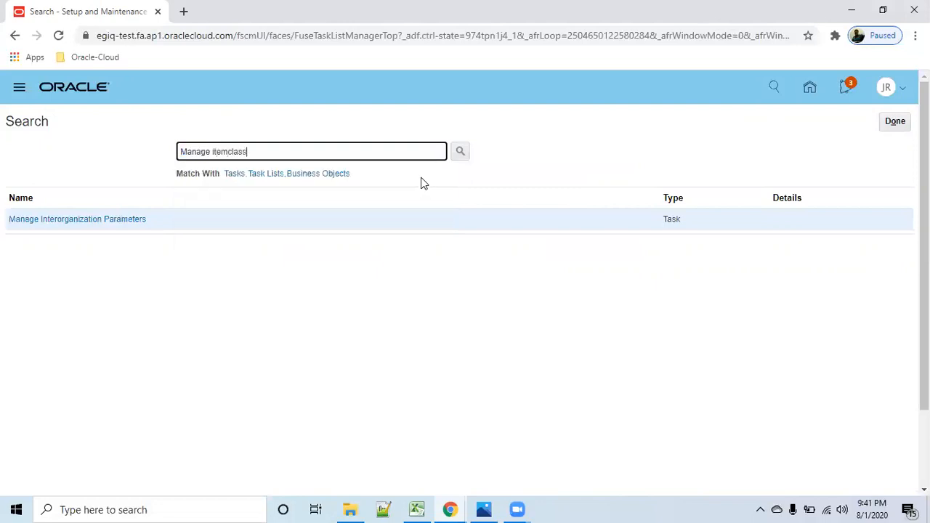
key(BackSpace)
key(BackSpace)
key(BackSpace)
key(BackSpace)
key(BackSpace)
click(300, 184)
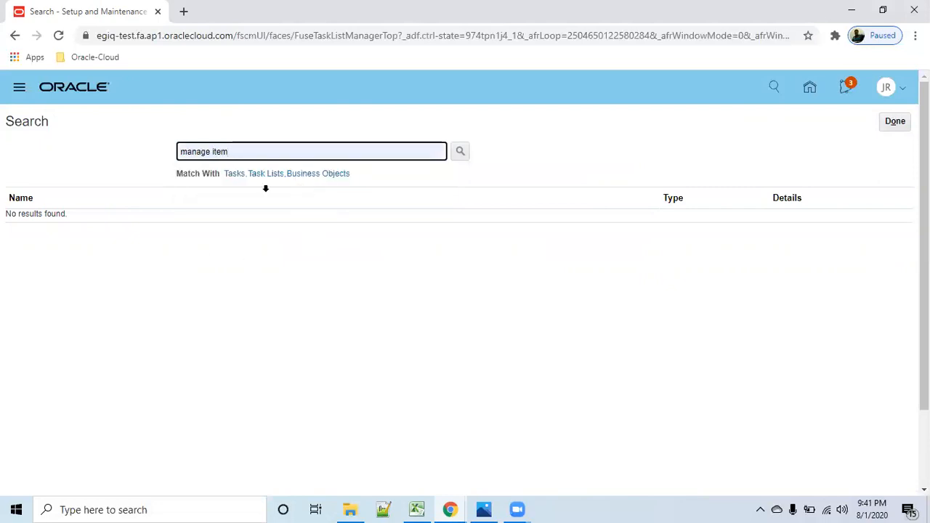
- Search the setup tasks for Manage item Classes and open the Manage Item Classes task
drag(241, 152, 104, 156)
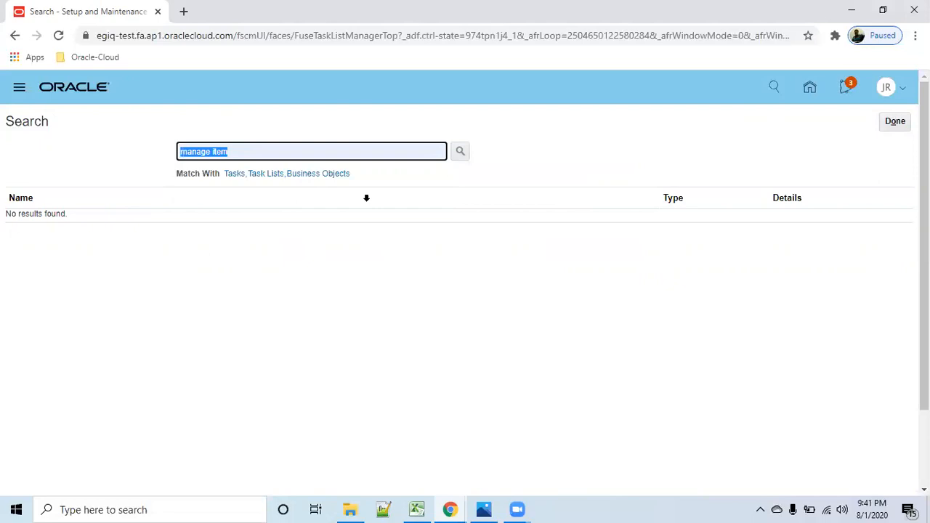
text(Man)
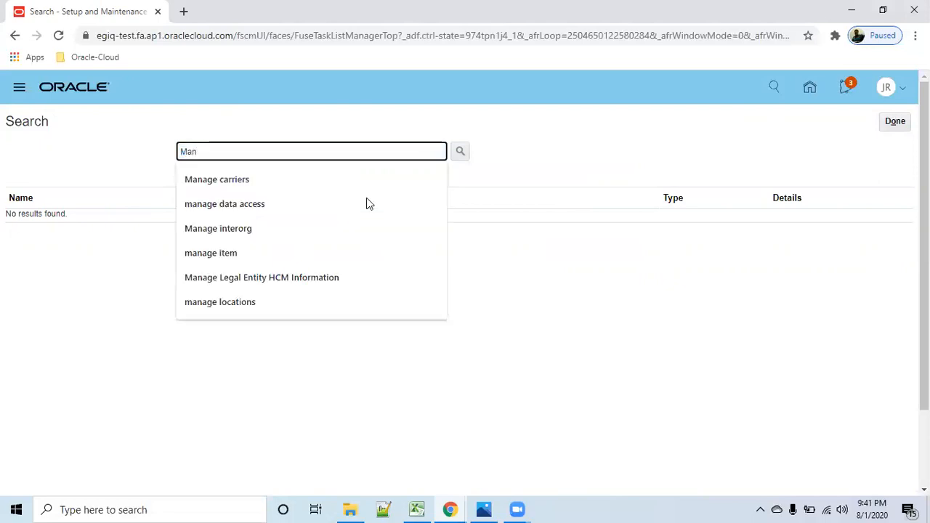
text(age i)
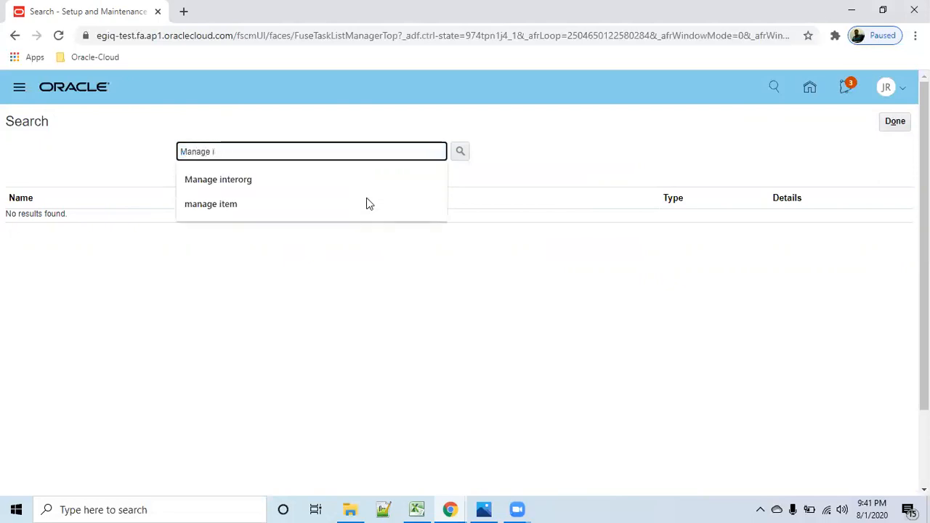
text(tem Classes)
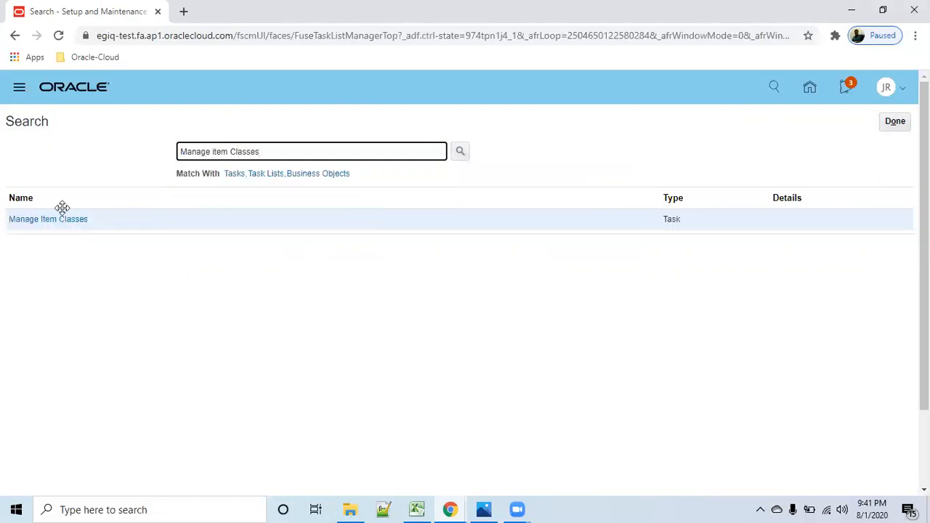
click(65, 218)
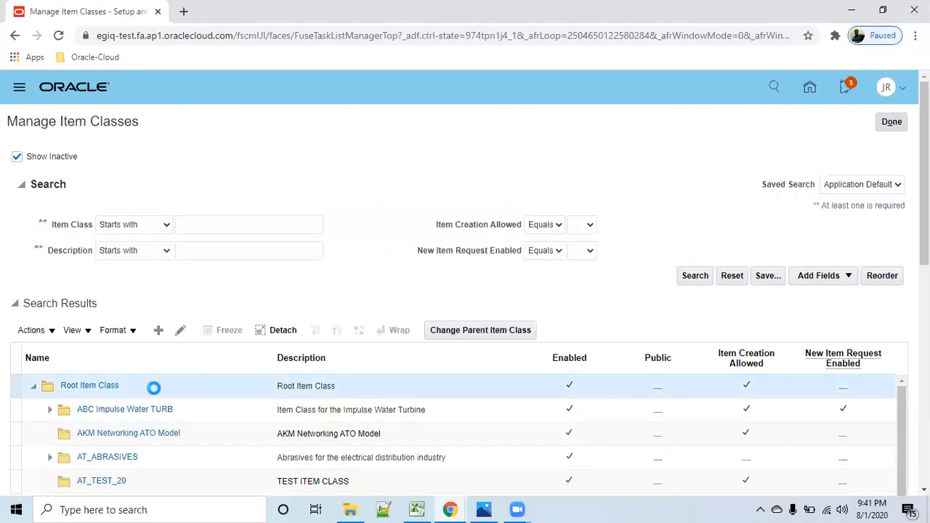
- Open Root Item Class for editing and review its Item Management settings for number and description generation
click(154, 390)
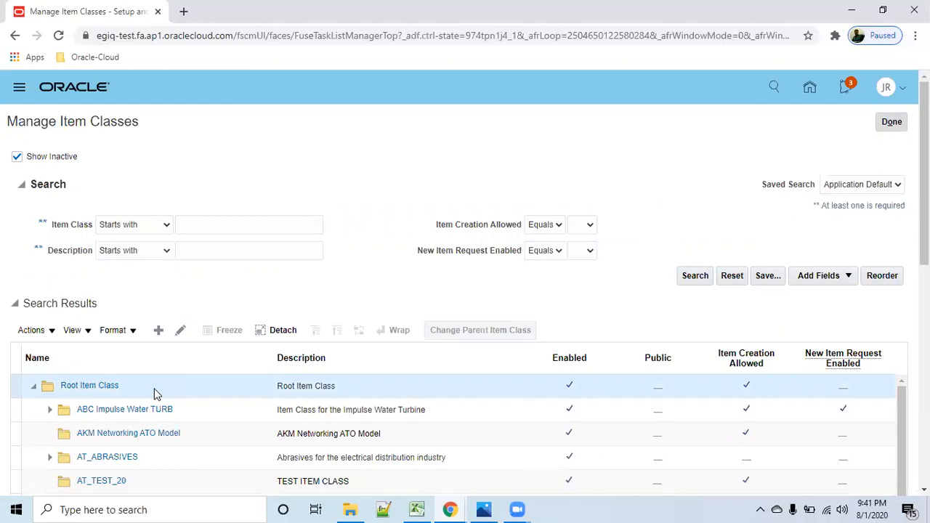
click(181, 331)
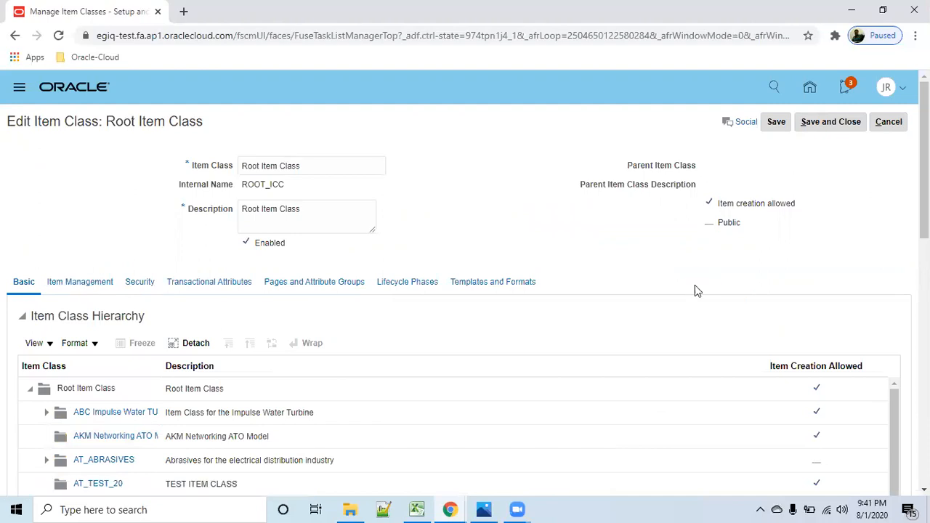
scroll(692, 290, down, 1)
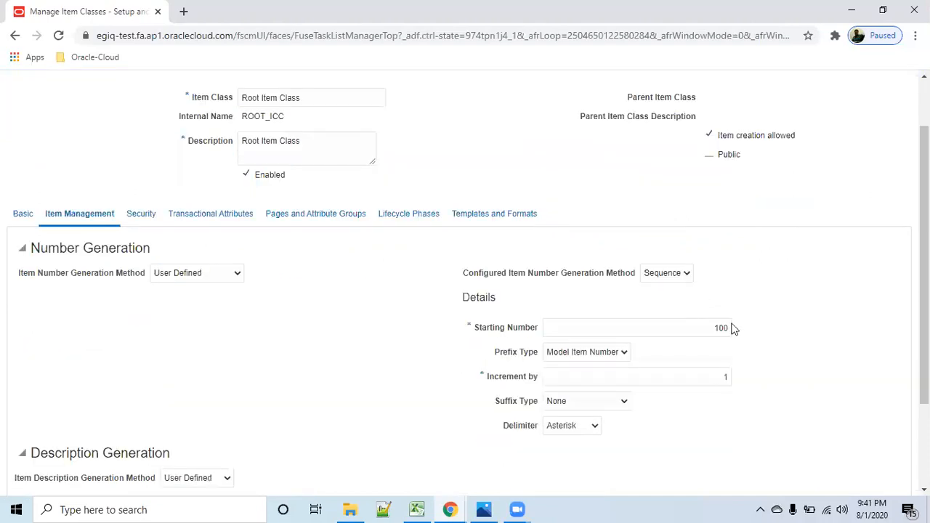
scroll(487, 411, down, 2)
scroll(515, 388, up, 3)
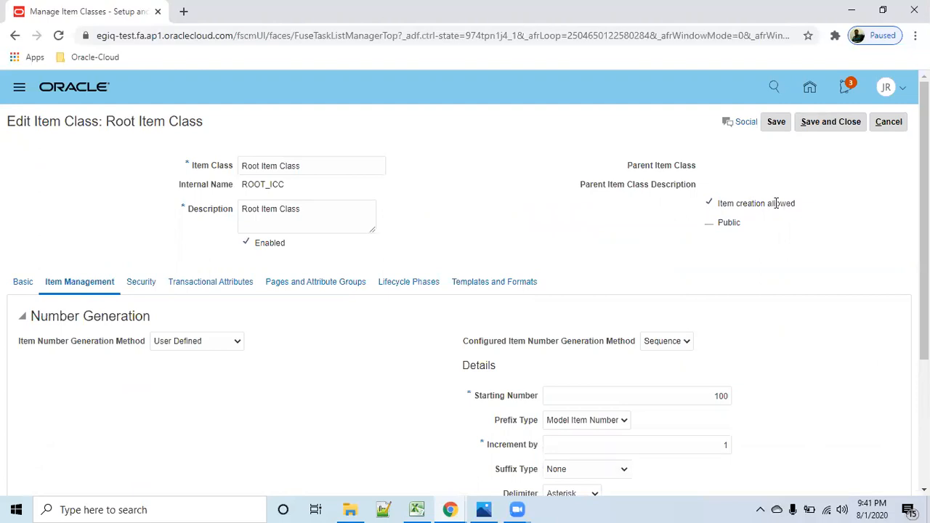
- Show the security assignments of Root Item Class and filter them by organization r01
click(138, 287)
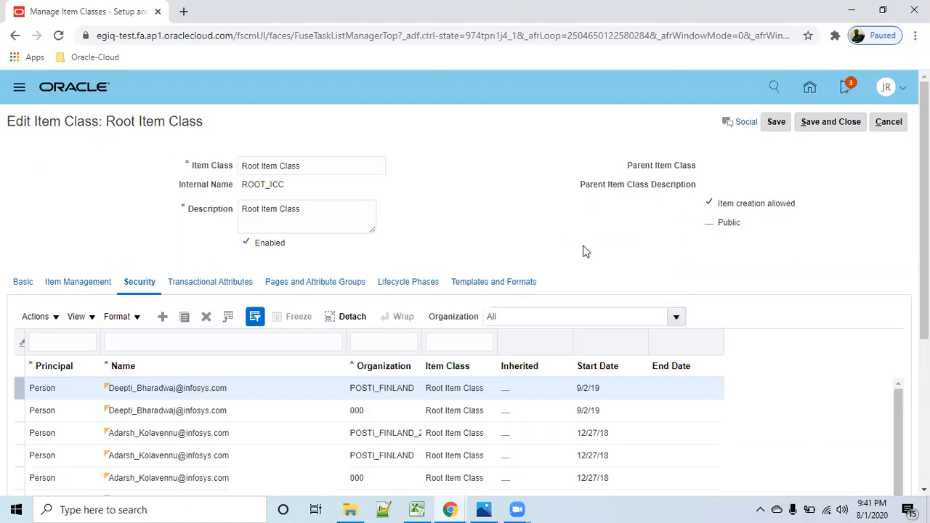
scroll(595, 247, down, 1)
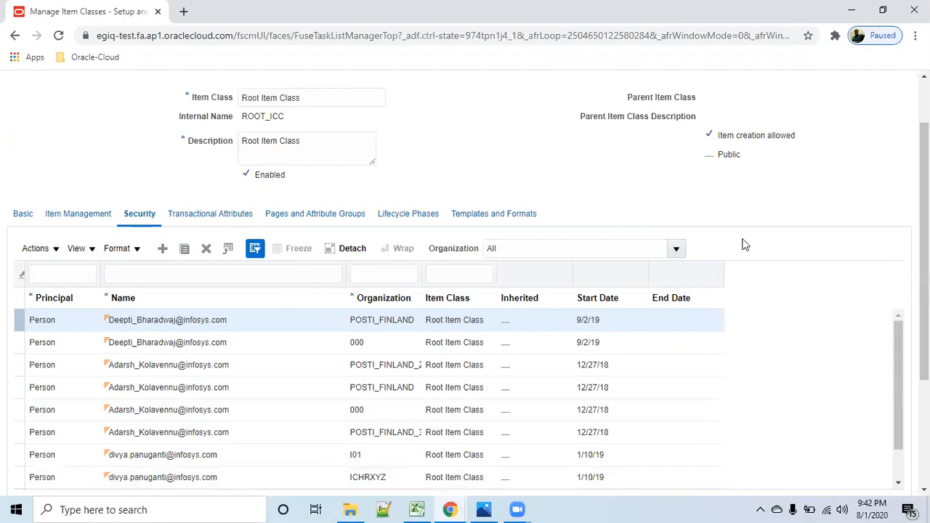
scroll(743, 246, down, 3)
scroll(269, 320, up, 4)
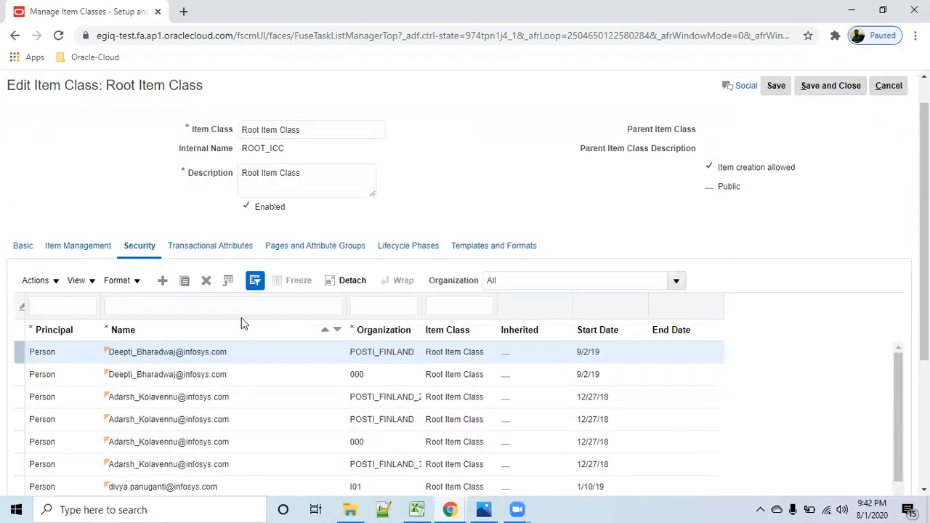
click(225, 306)
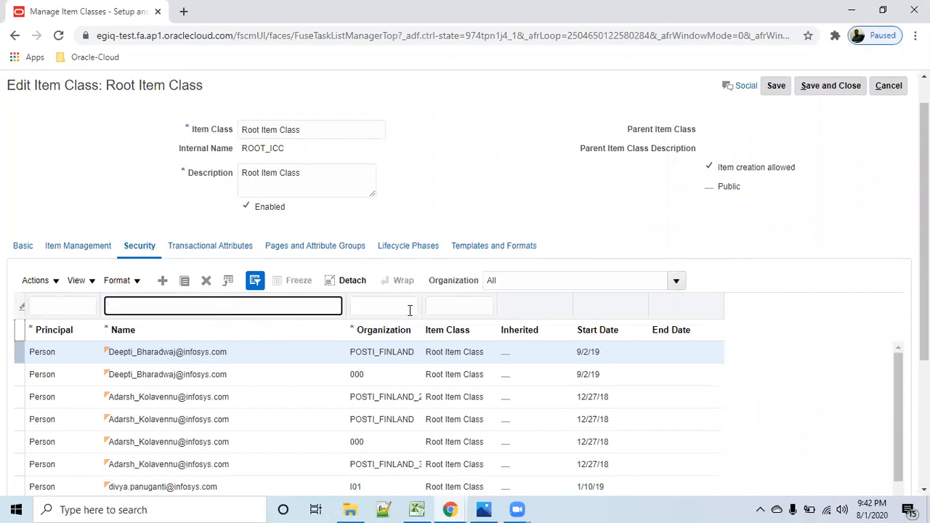
click(398, 306)
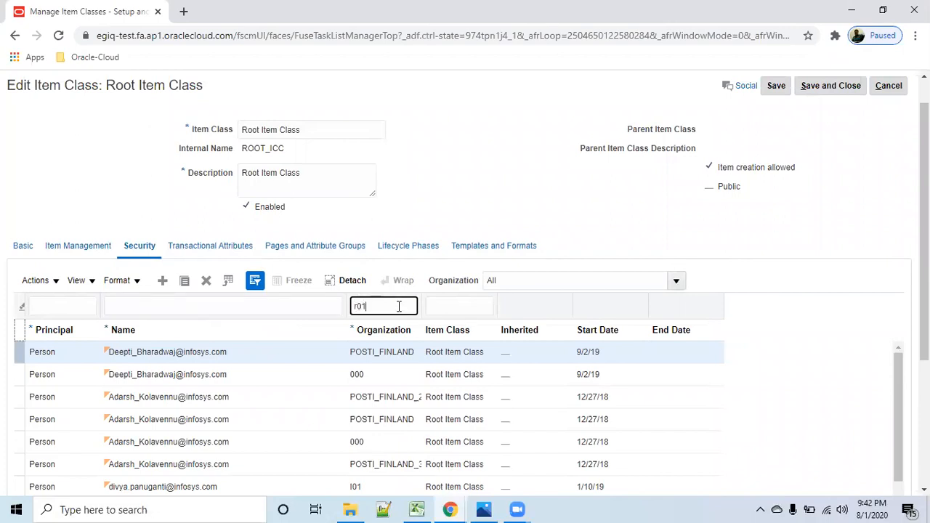
text(r01)
key(Return)
scroll(582, 403, down, 2)
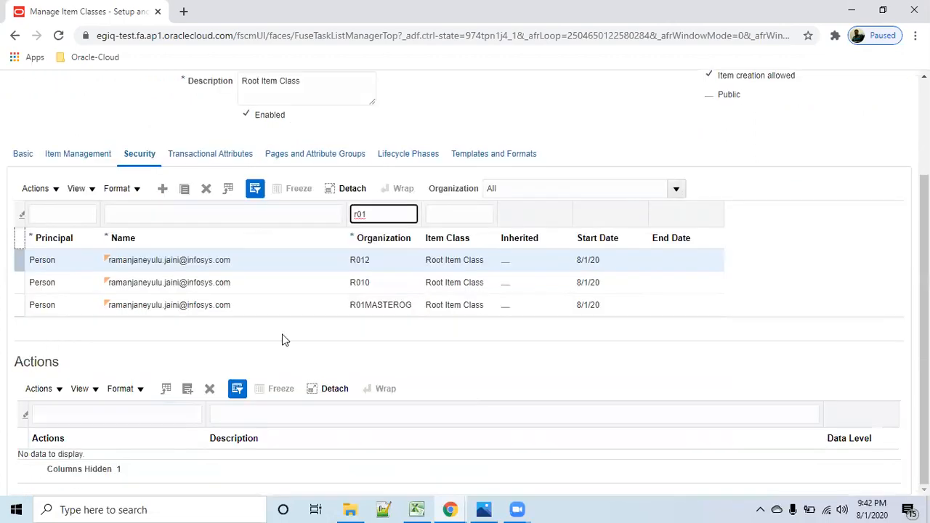
- Review the actions granted to the person for organizations R01MASTEROG, R010 and R012
click(274, 308)
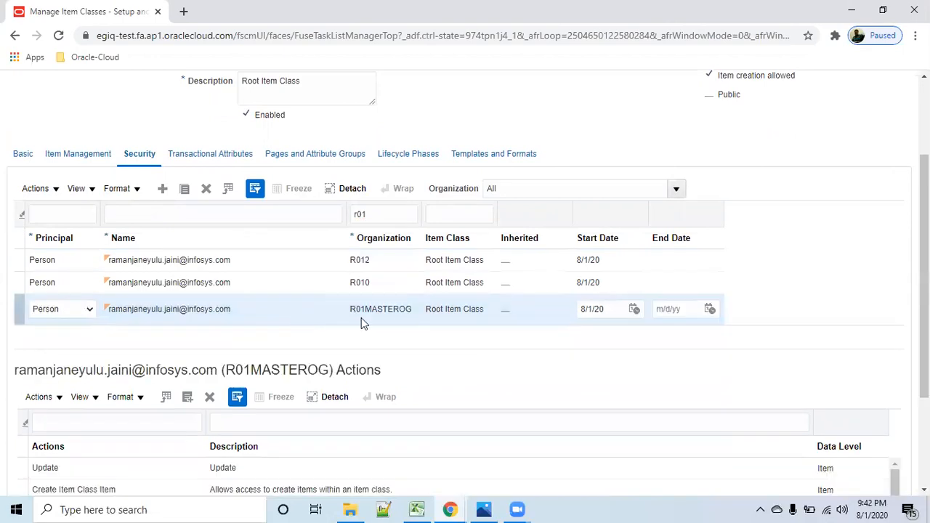
scroll(411, 372, down, 3)
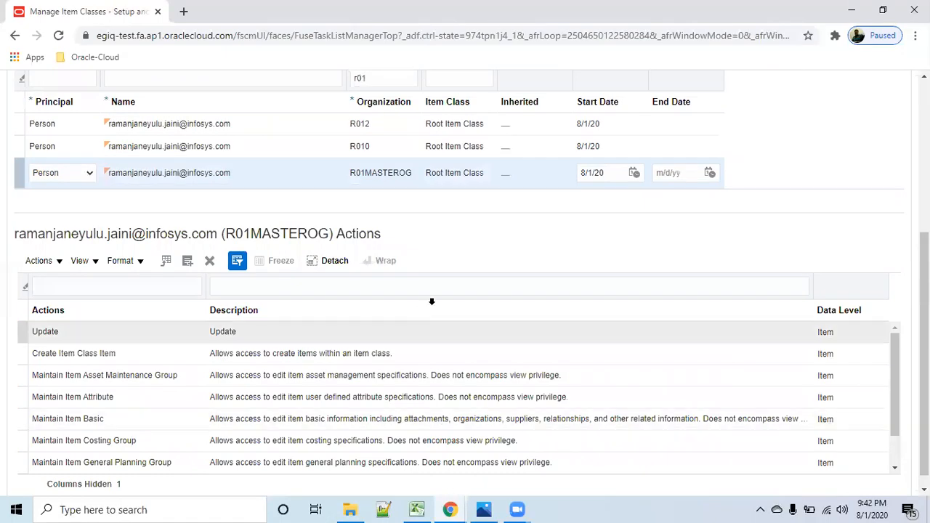
scroll(256, 262, up, 2)
click(248, 213)
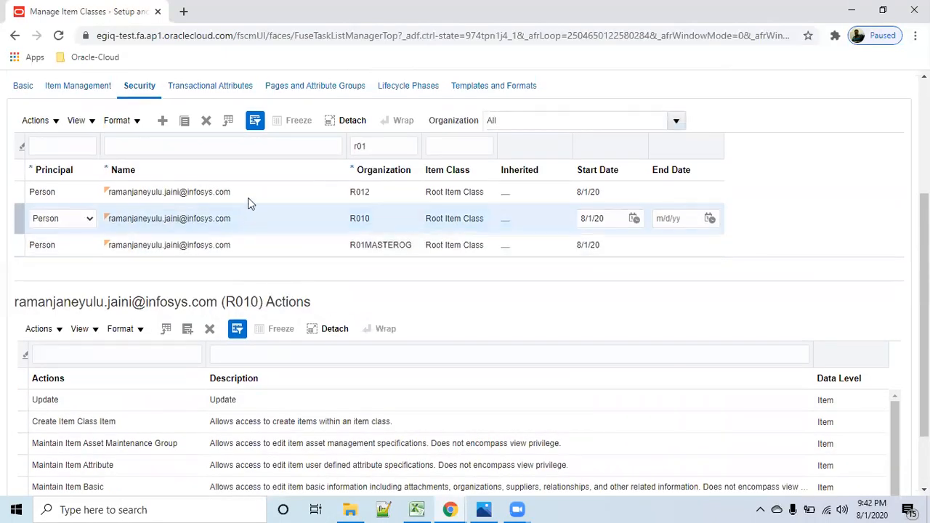
click(246, 191)
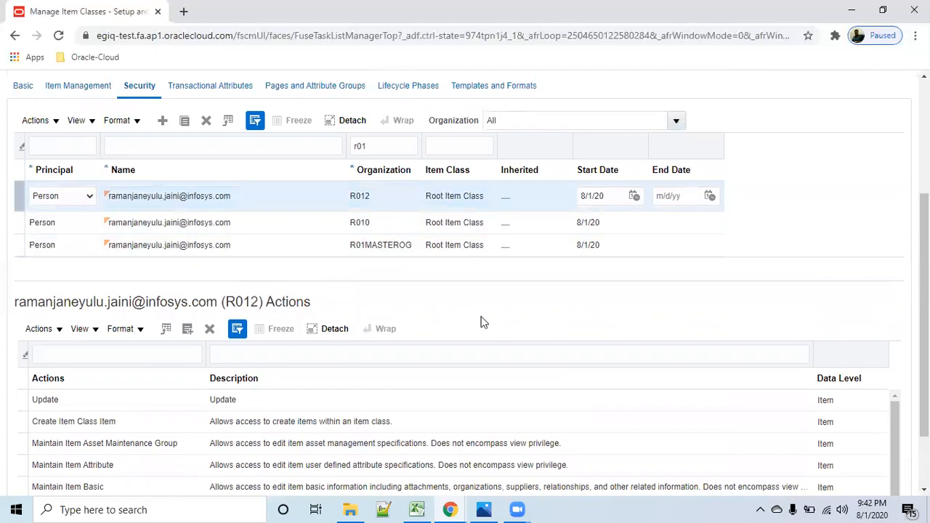
scroll(484, 322, up, 2)
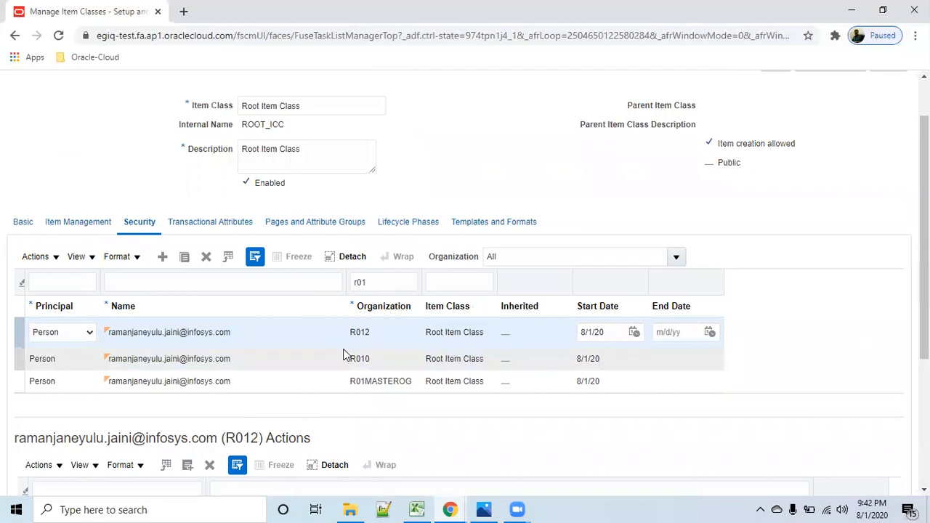
scroll(341, 354, up, 1)
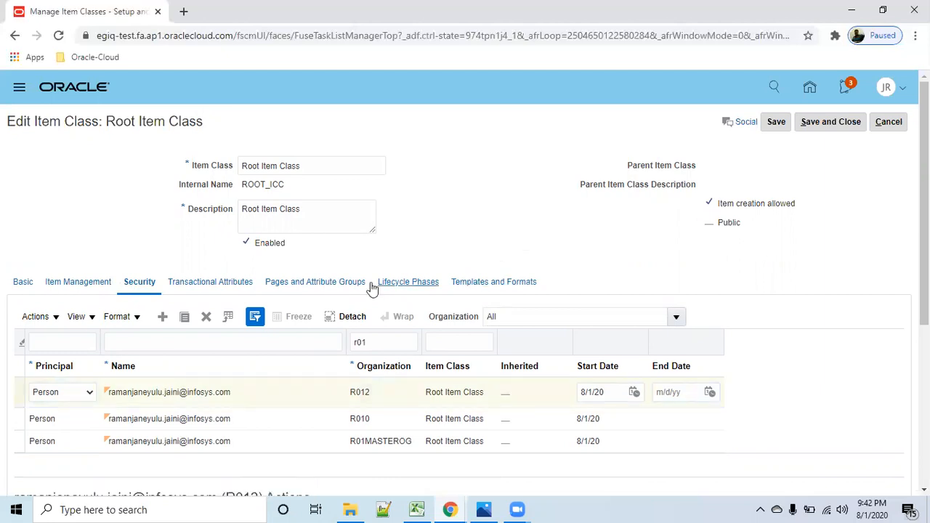
- Show the item templates of Root Item Class and filter them by the name finished
click(494, 282)
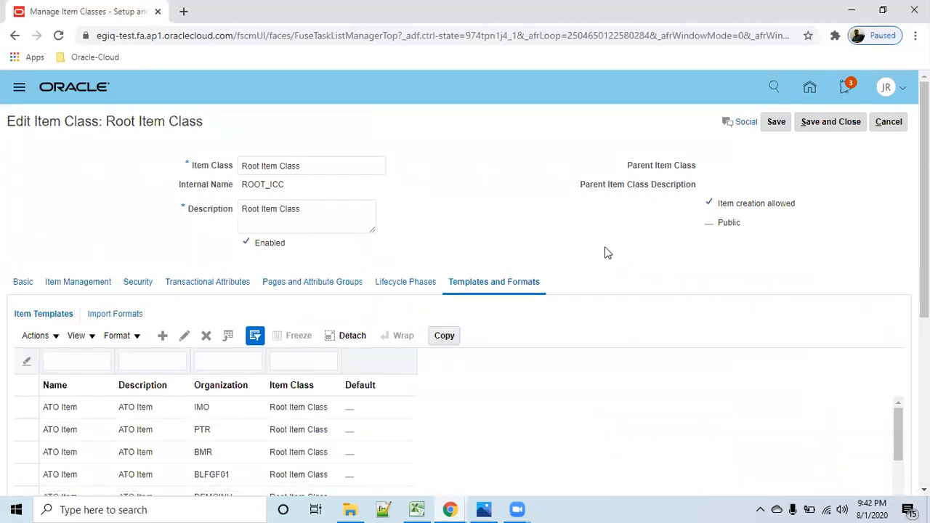
scroll(574, 234, down, 1)
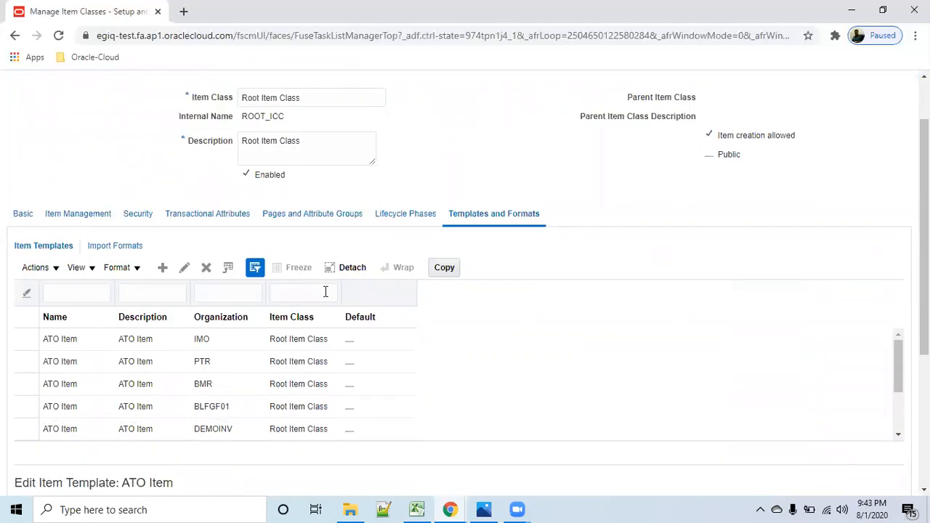
click(80, 289)
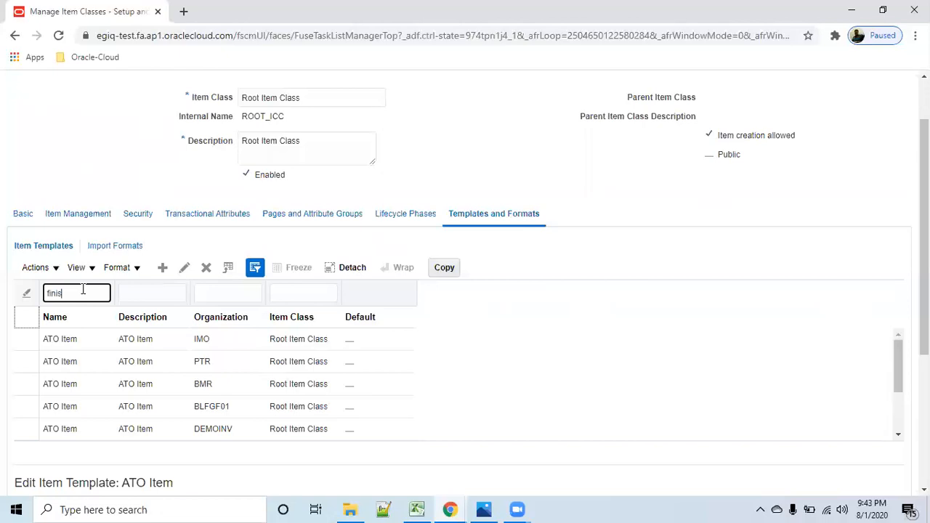
key(Return)
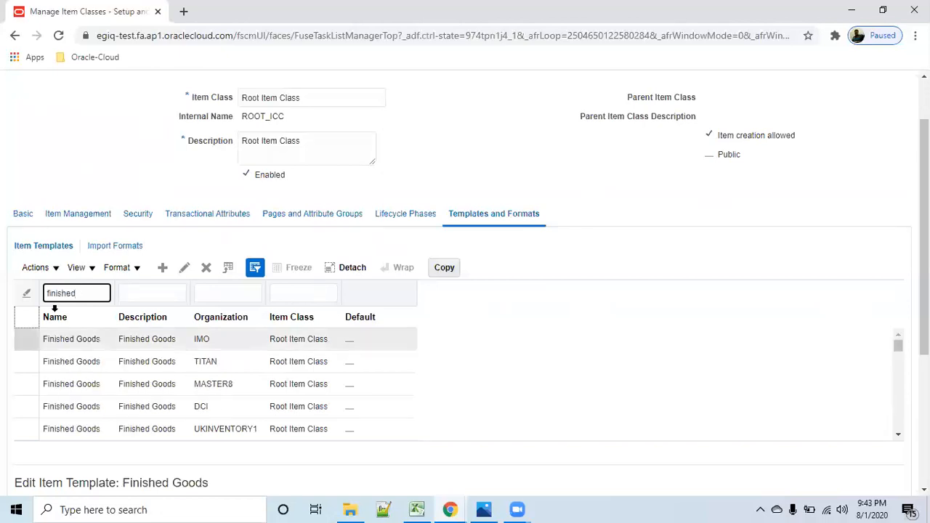
- Change the template name filter to r01 and select the r01_Finished Goods template
drag(78, 292, 6, 286)
text(f)
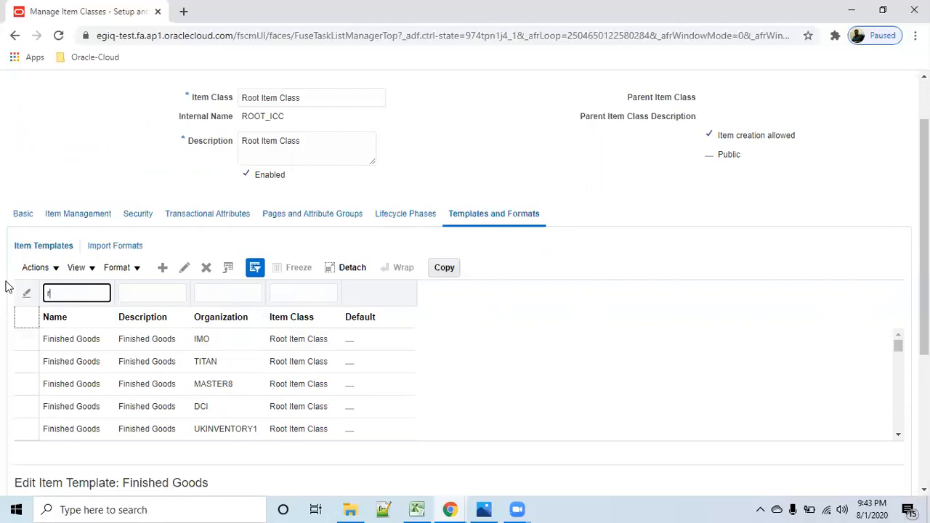
text(01)
key(Return)
click(271, 346)
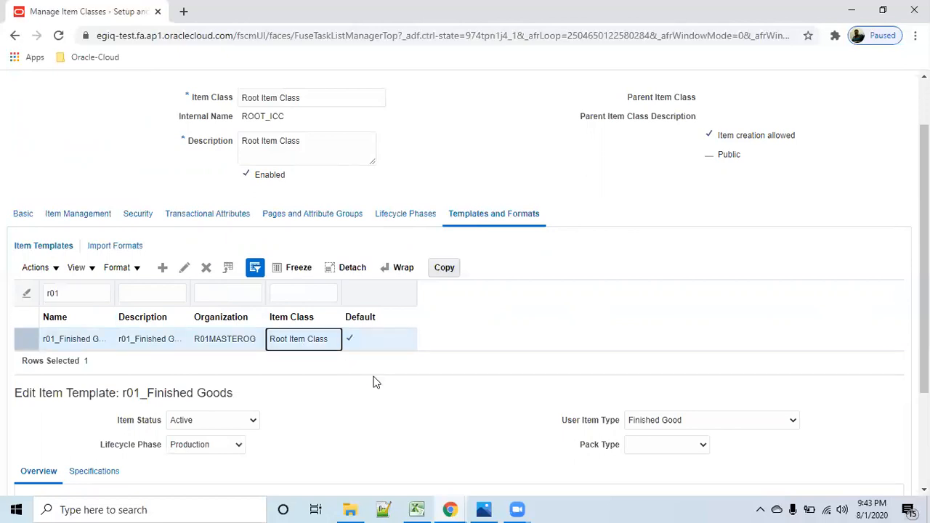
- Review the status and unit of measure settings of r01_Finished Goods and open the template's specifications
scroll(367, 385, down, 2)
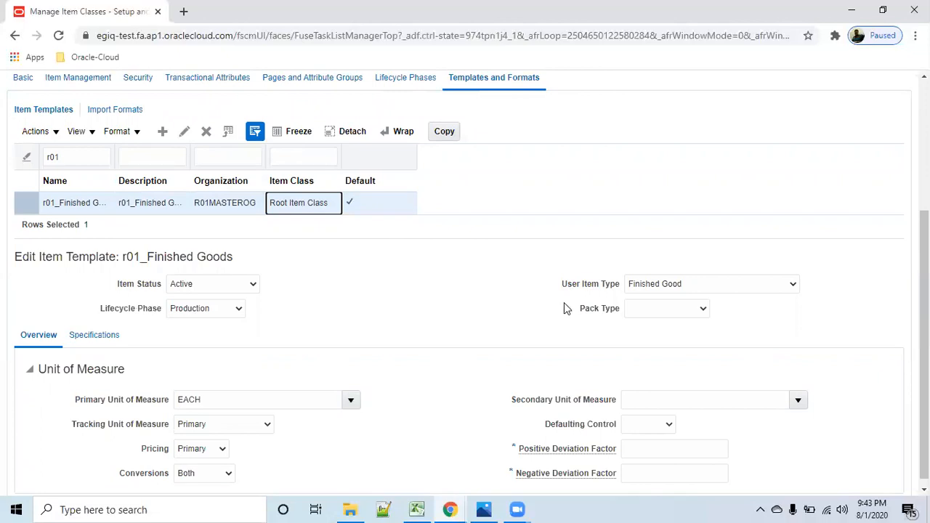
scroll(247, 379, down, 1)
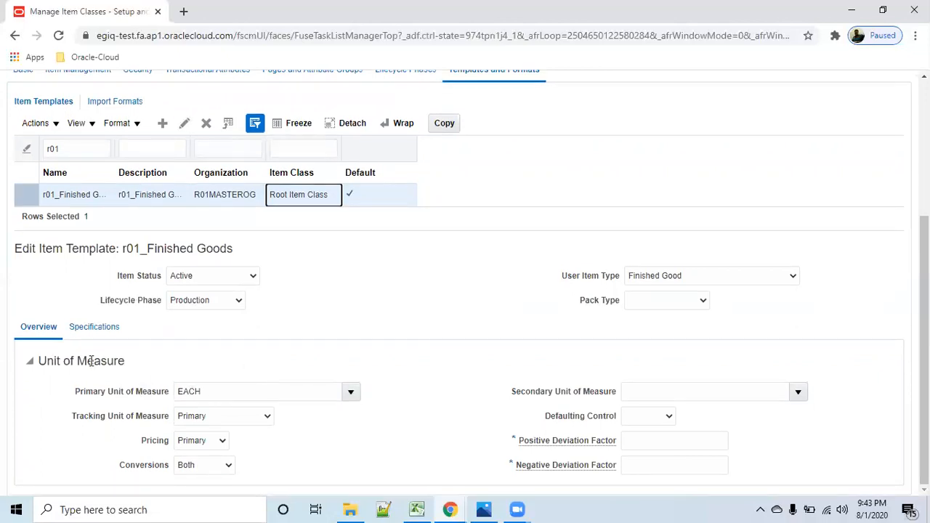
click(93, 329)
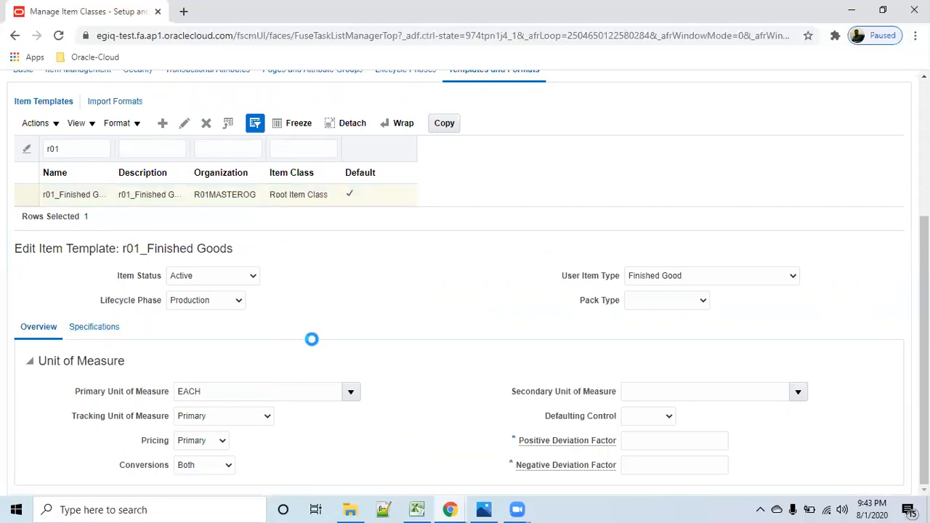
scroll(418, 451, down, 3)
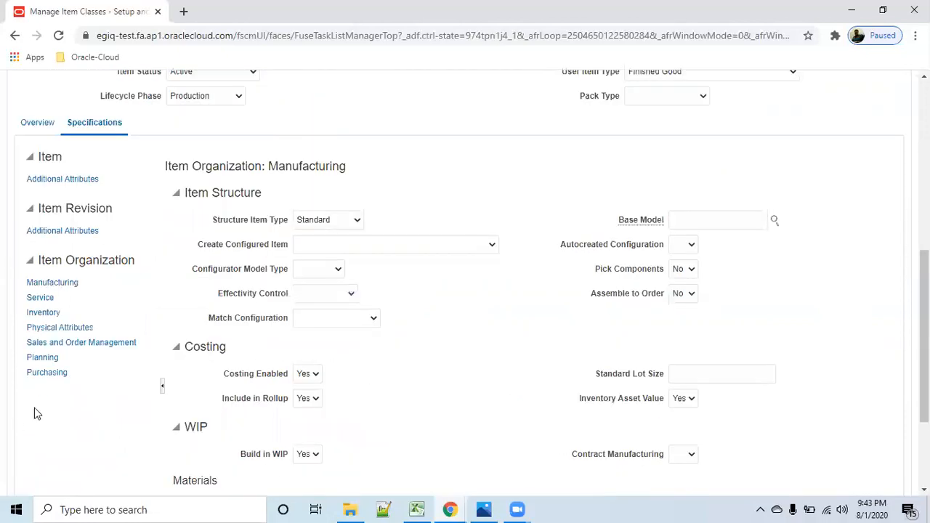
- Review the template's Inventory specifications, including the material control and lot settings
click(41, 314)
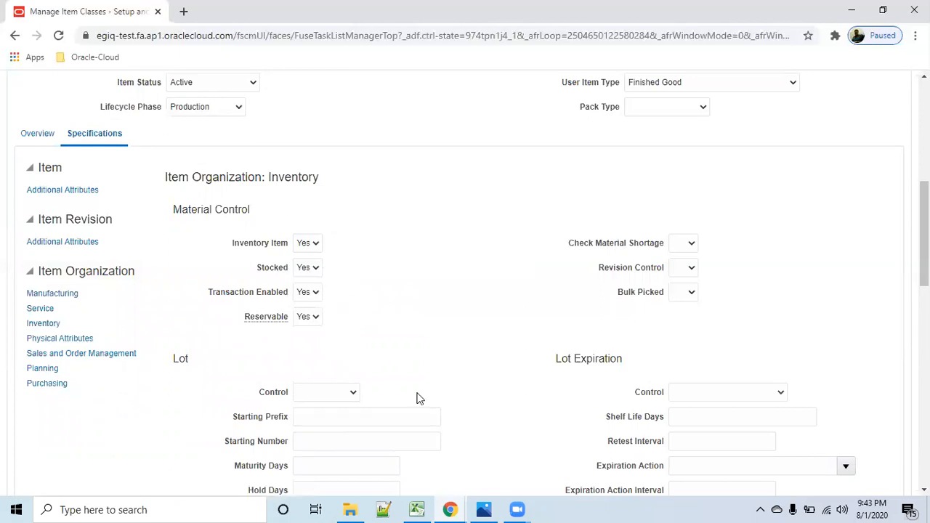
scroll(425, 404, down, 5)
scroll(429, 409, down, 3)
scroll(124, 317, up, 5)
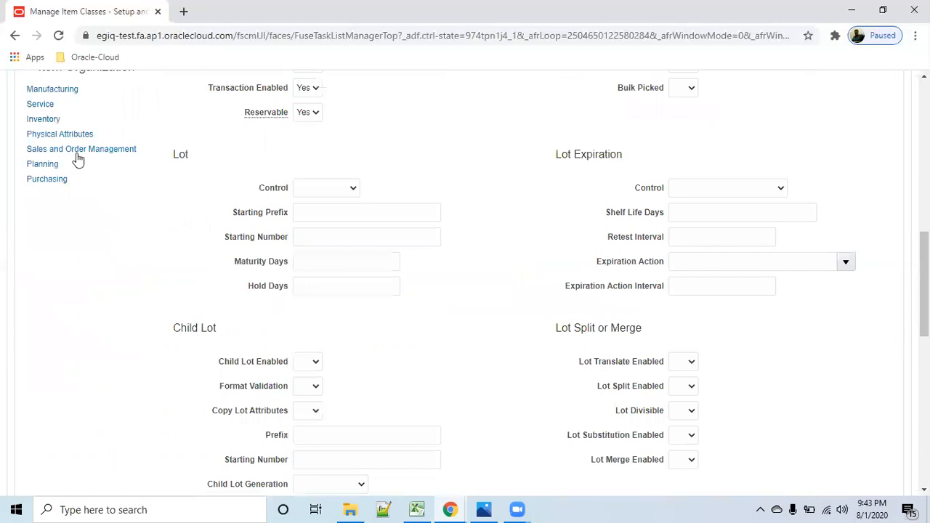
- Review the template's Sales and Order Management specifications, from order management and fulfillment through tolerances and invoicing
click(72, 151)
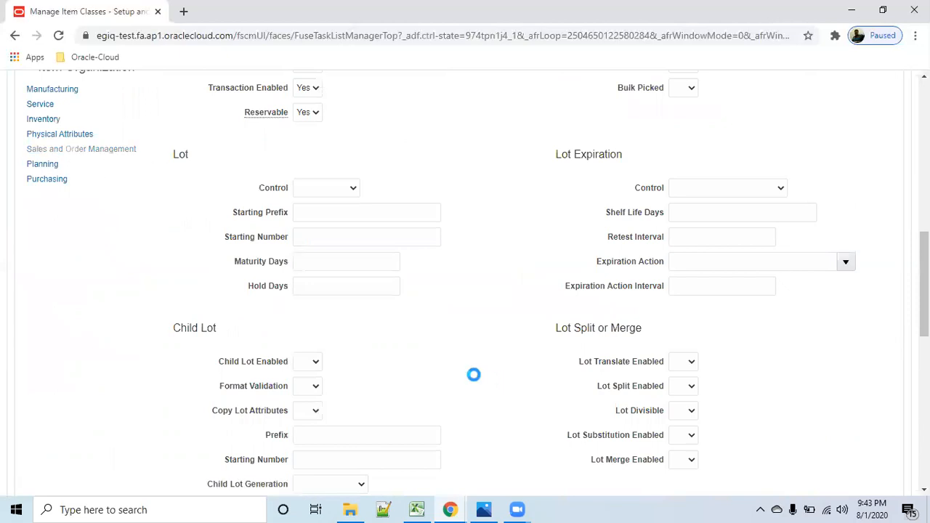
scroll(465, 374, up, 2)
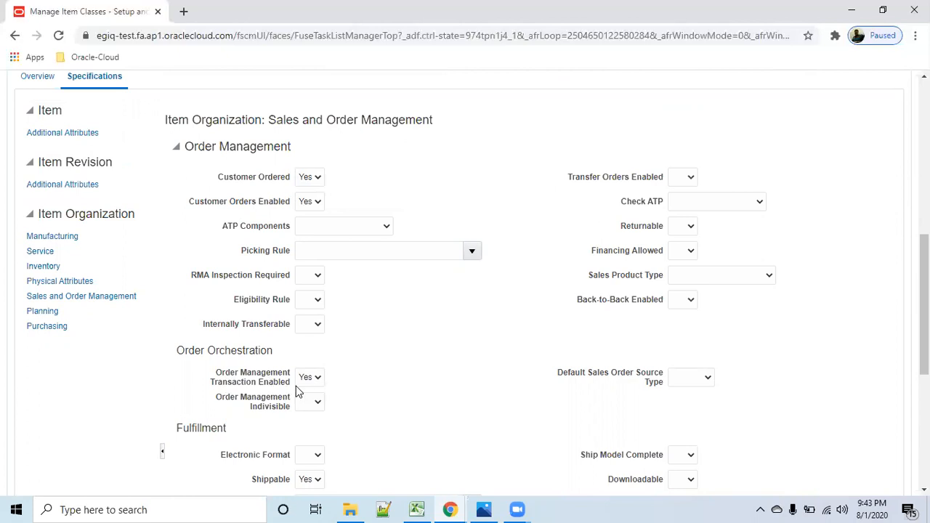
scroll(290, 371, down, 2)
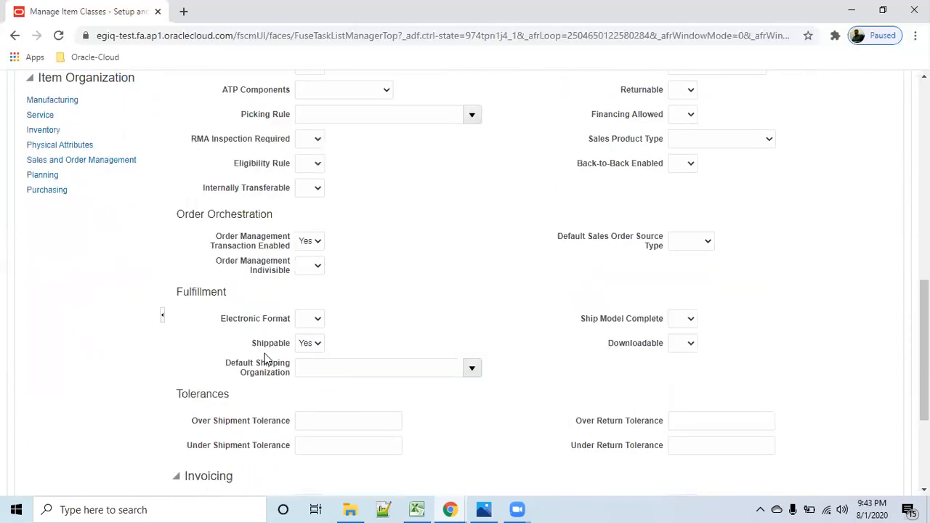
scroll(356, 371, down, 2)
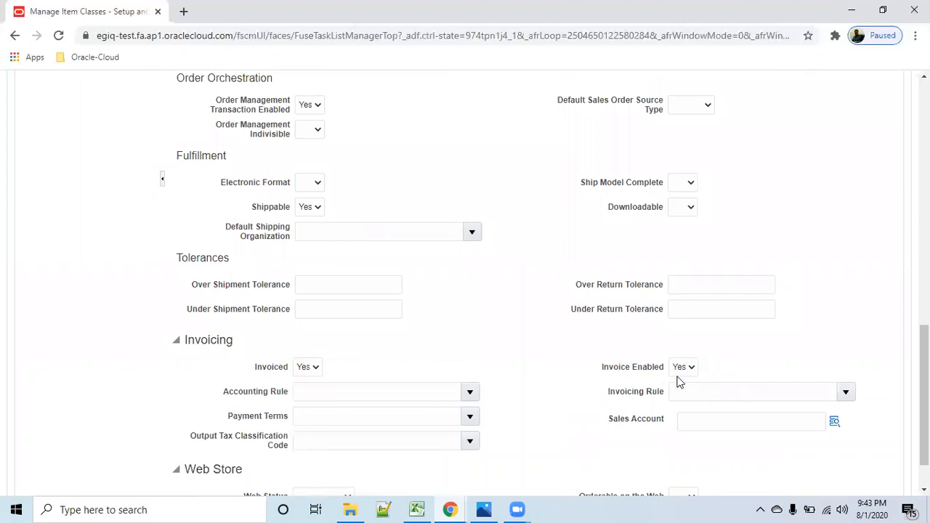
scroll(520, 380, up, 4)
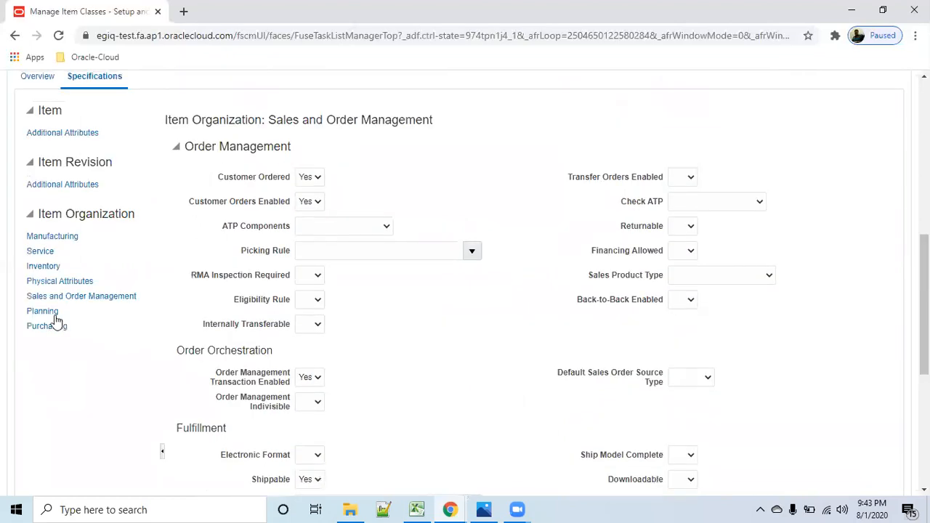
- Review the template's Planning specifications, including the general planning and MPS MRP planning settings
click(42, 310)
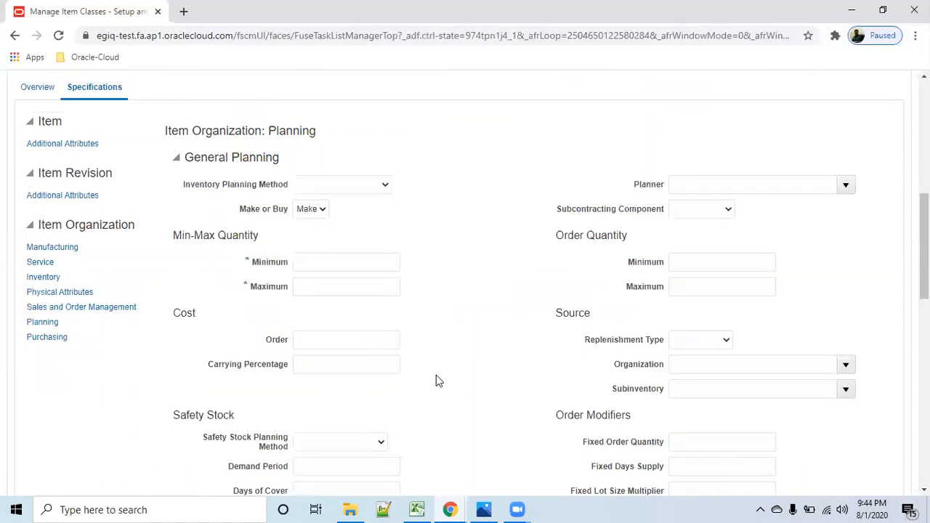
scroll(436, 377, down, 5)
scroll(438, 379, down, 2)
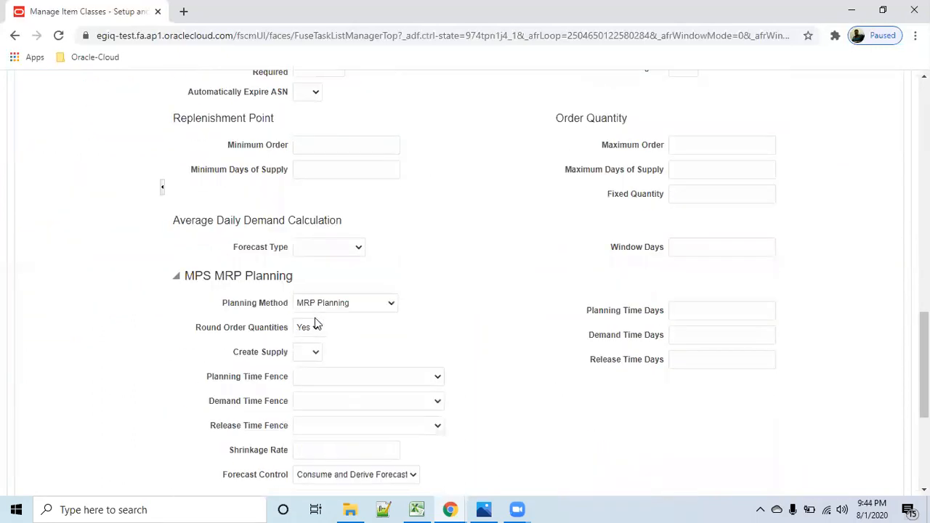
scroll(96, 313, up, 6)
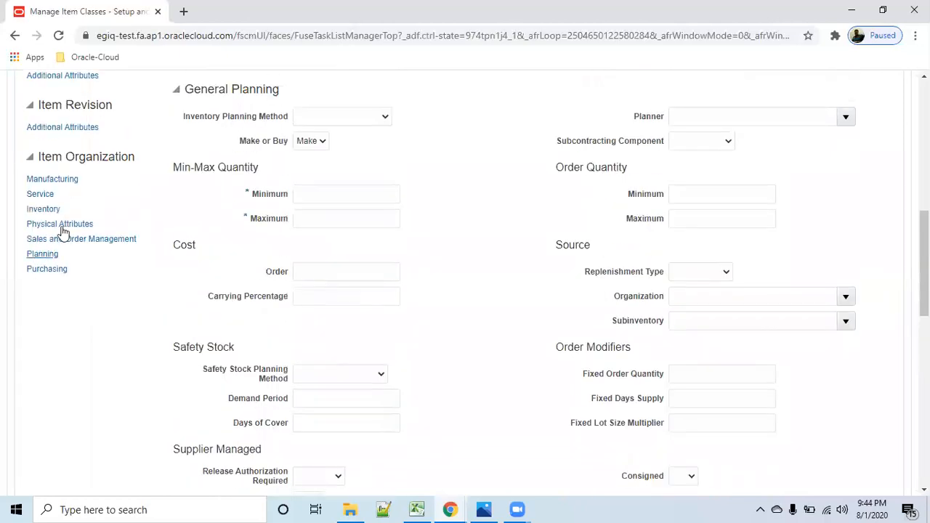
- Review the template's Purchasing specifications, including the List Price field under Pricing
click(46, 270)
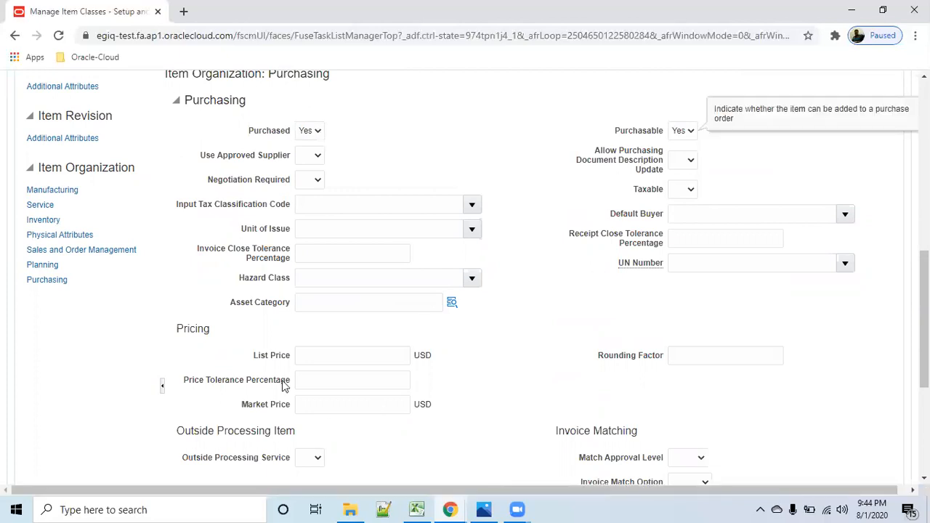
click(365, 353)
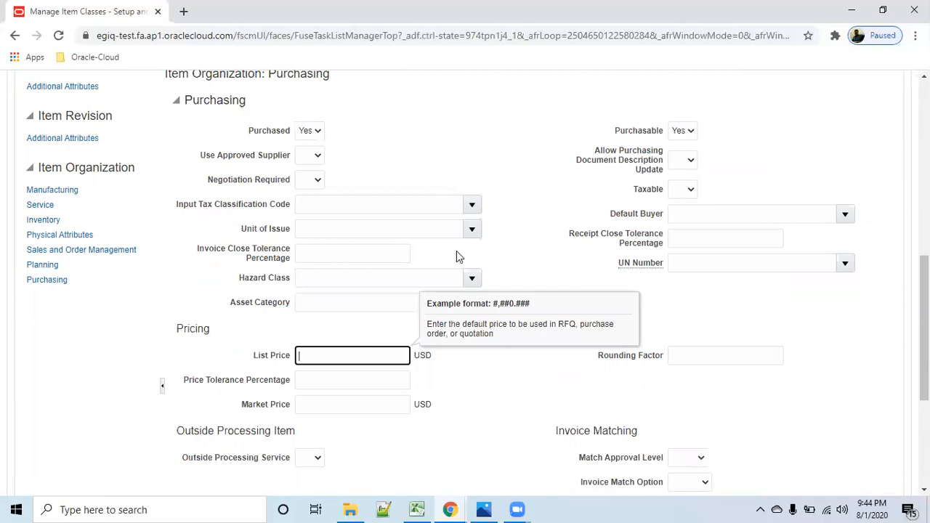
scroll(459, 252, up, 3)
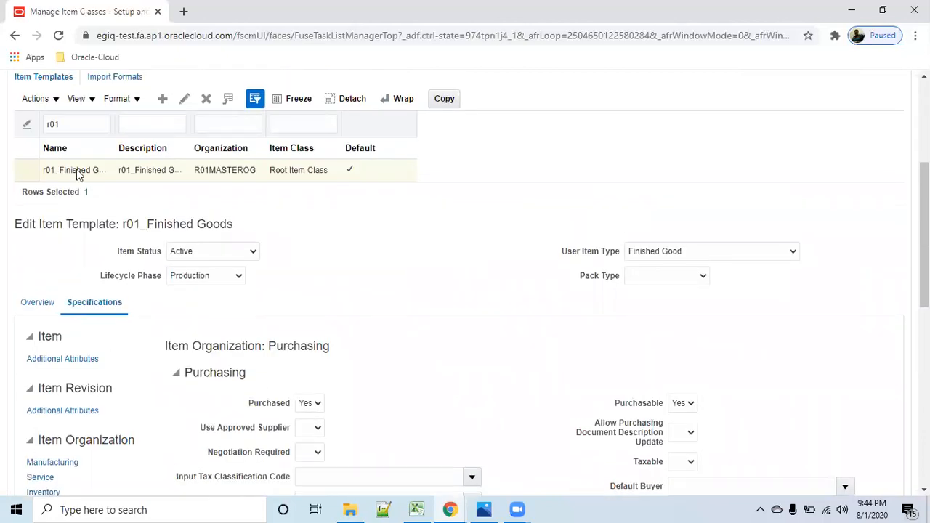
- Review the remaining Purchasing specifications of the r01_Finished Goods template, including pricing, invoice matching and receiving
scroll(477, 367, down, 3)
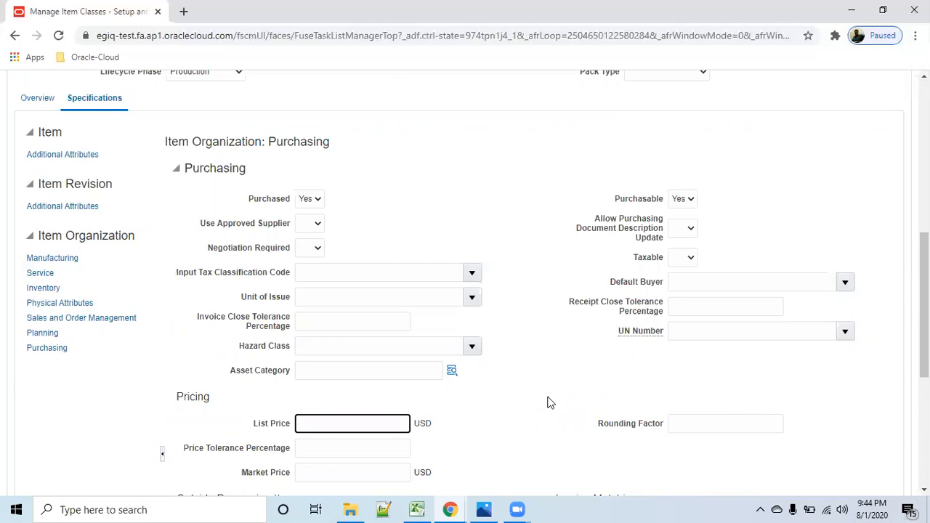
scroll(186, 224, up, 1)
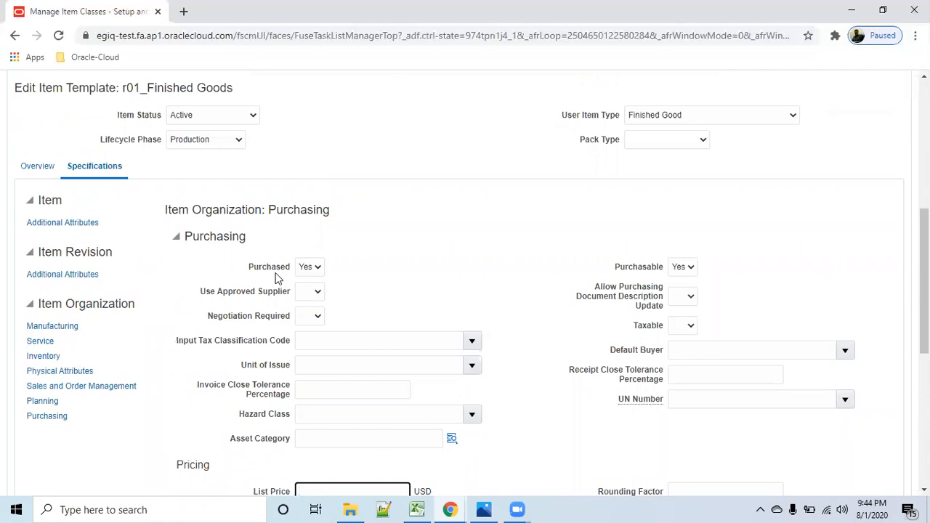
scroll(536, 384, down, 5)
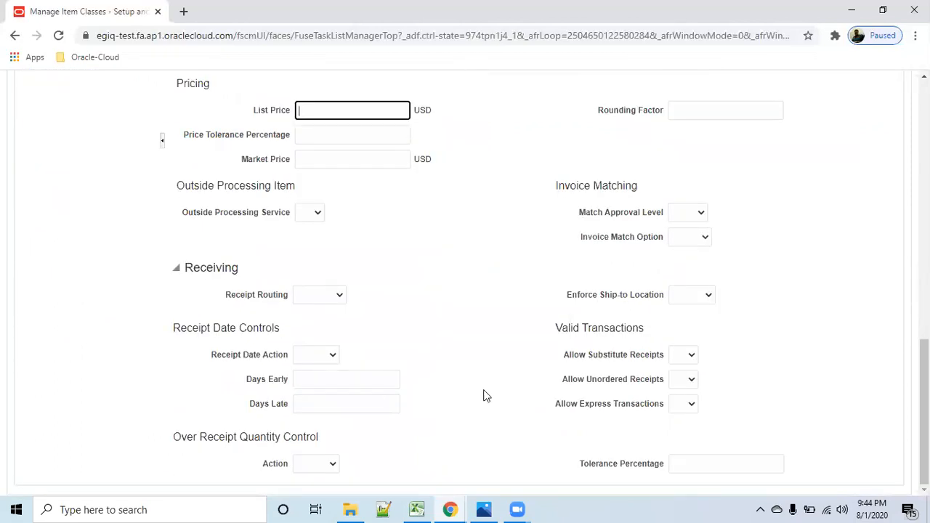
scroll(473, 395, up, 6)
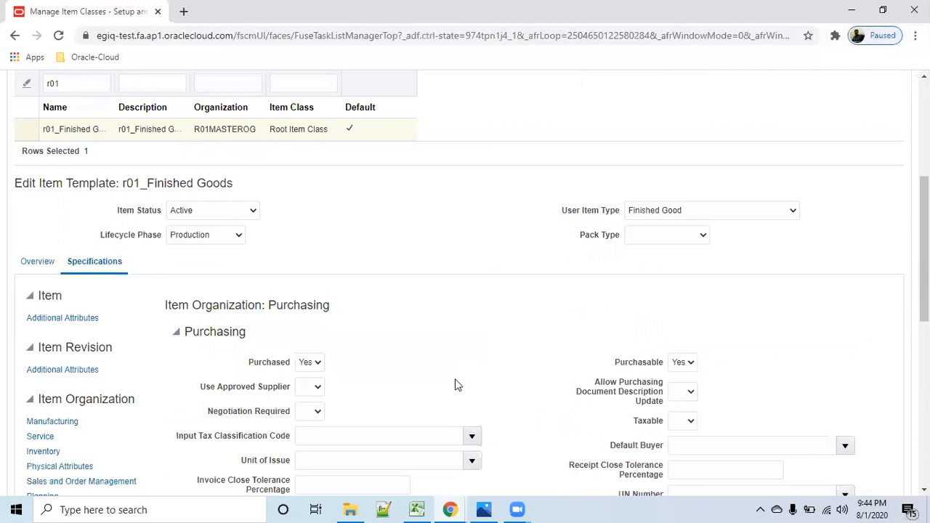
scroll(455, 379, up, 3)
click(336, 336)
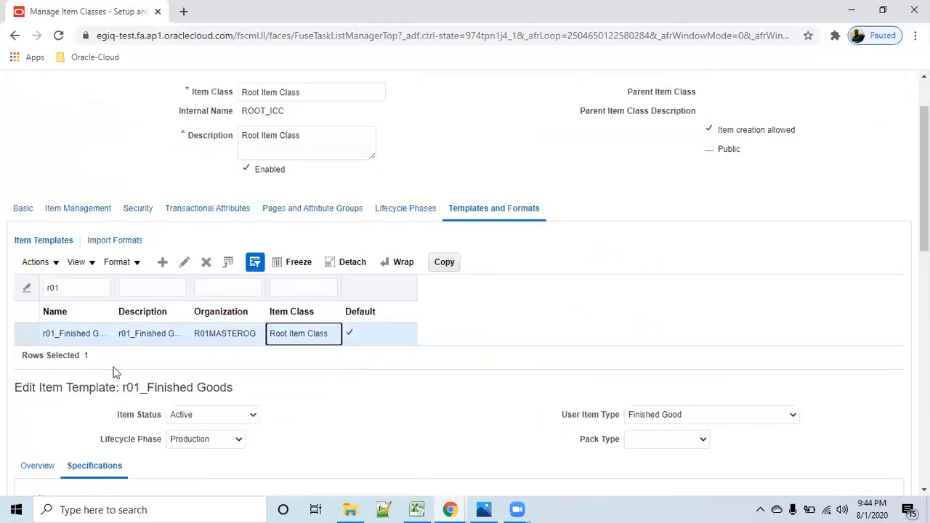
click(182, 265)
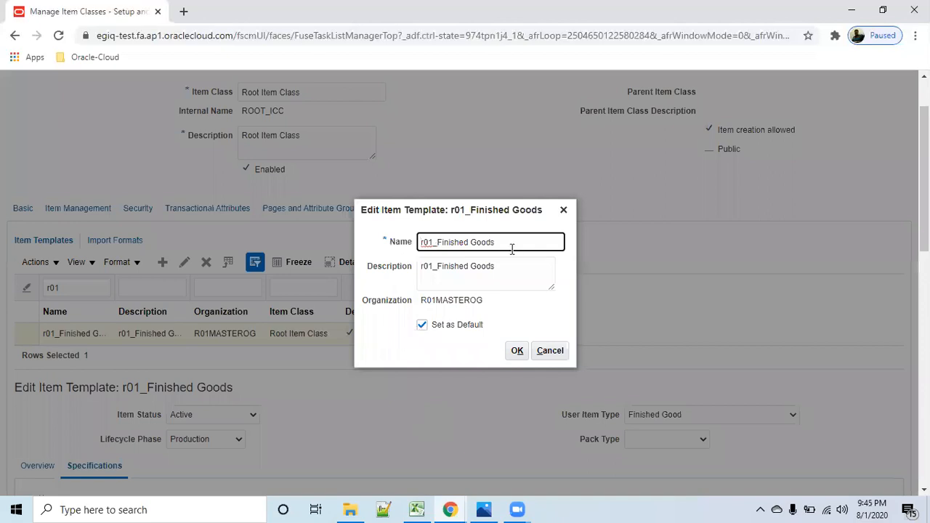
key(Delete)
key(Delete)
key(Delete)
key(Delete)
text(sfsffd)
key(Delete)
key(Delete)
key(Delete)
key(Delete)
key(Delete)
key(Delete)
key(Delete)
key(Delete)
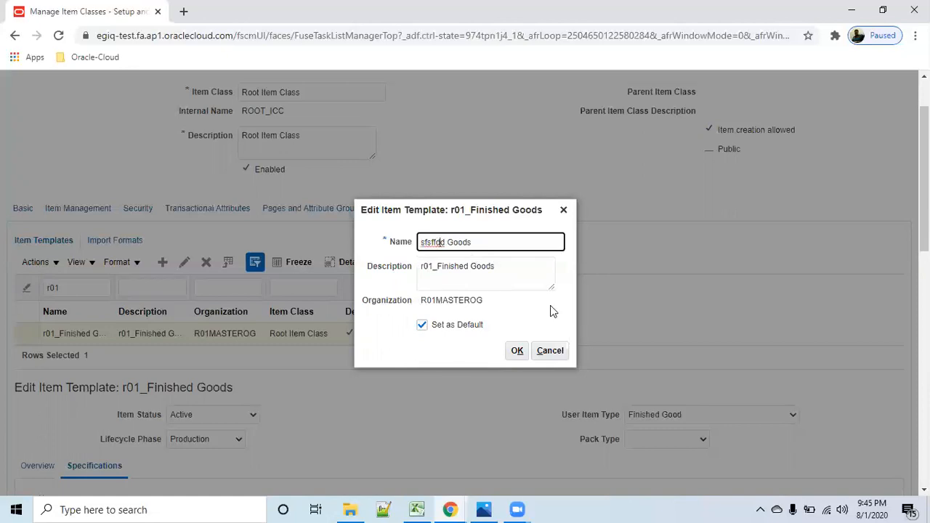
click(559, 352)
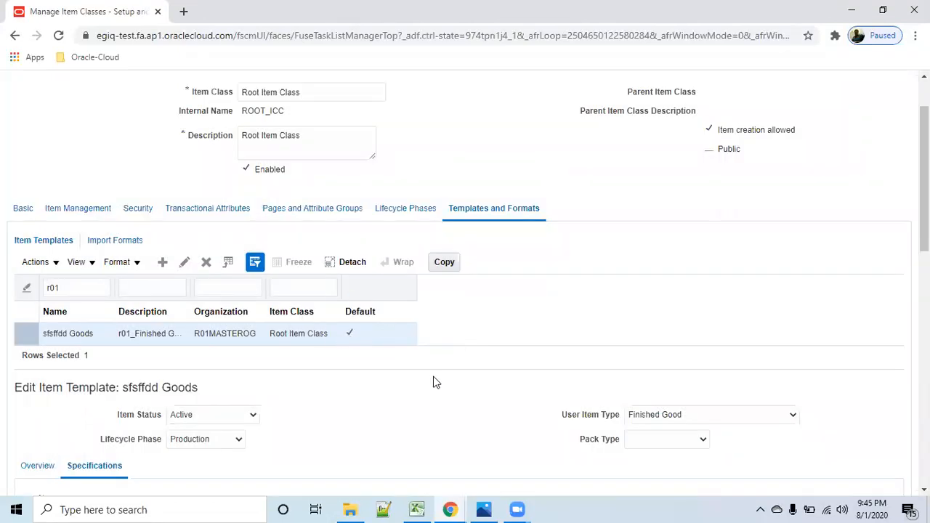
- Leave the Root Item Class and Manage Item Classes without saving and return to the home page
scroll(173, 153, up, 1)
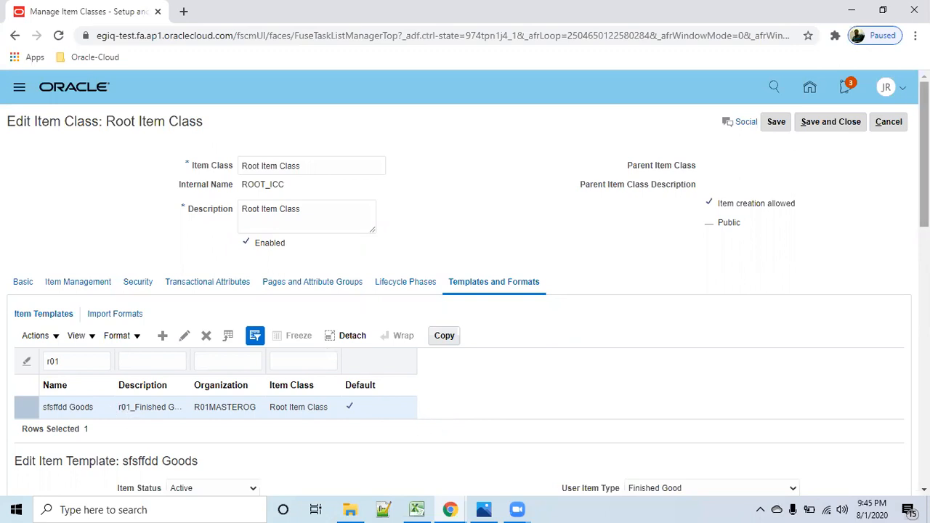
click(898, 123)
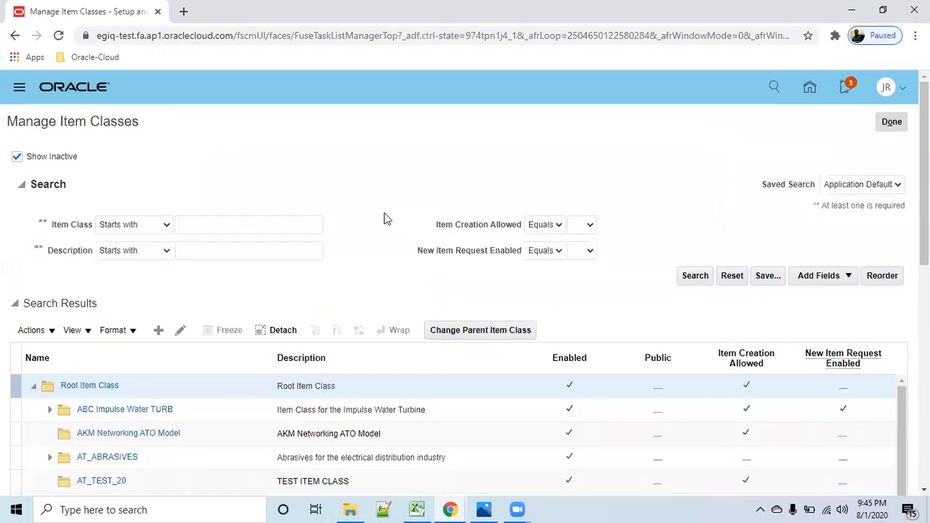
click(897, 124)
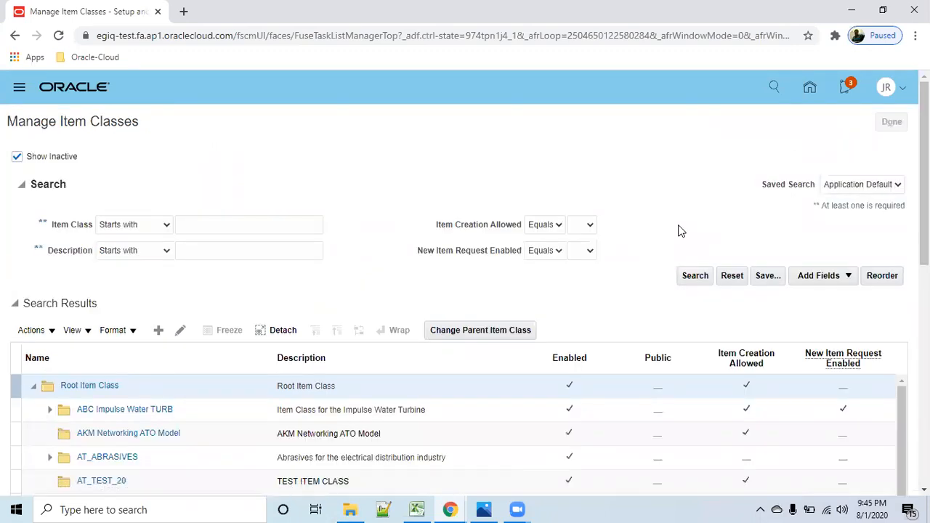
click(811, 88)
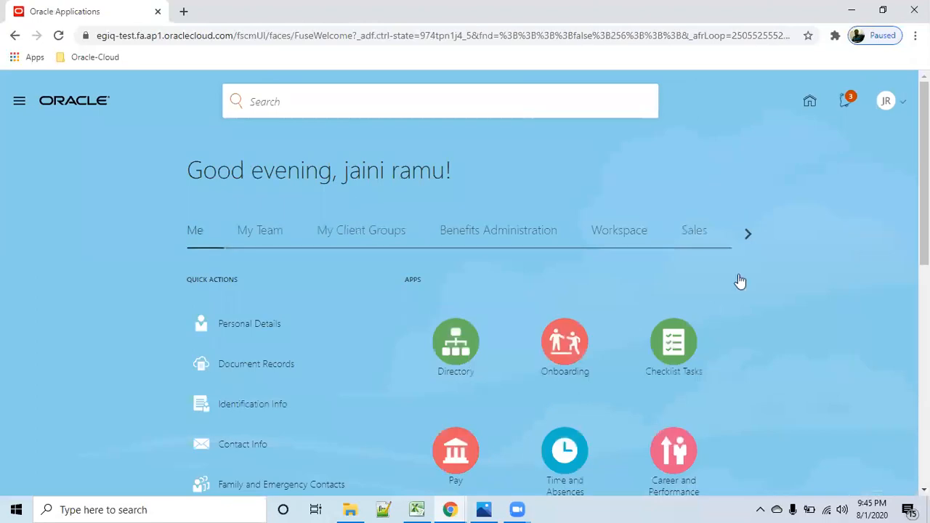
- Open Product Information Management under Product Management and display its list of tasks
click(746, 234)
click(748, 236)
click(748, 236)
click(647, 234)
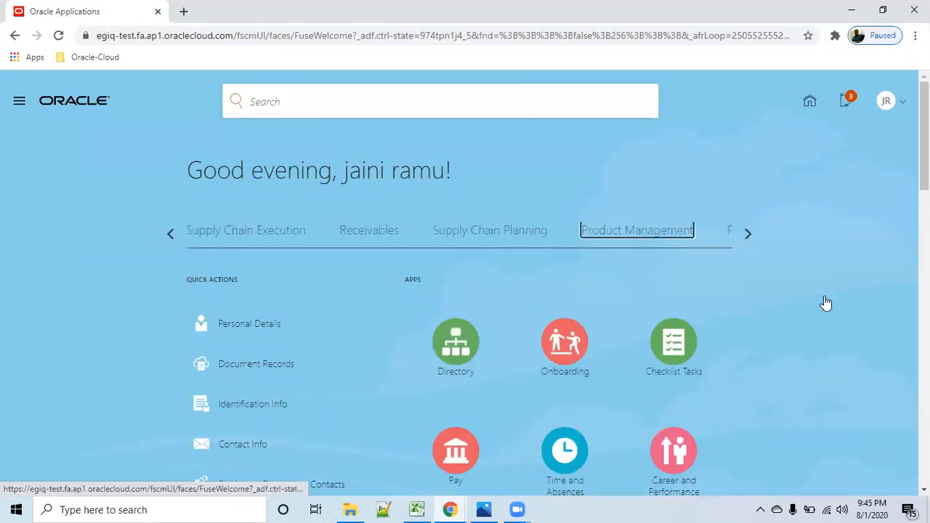
click(678, 387)
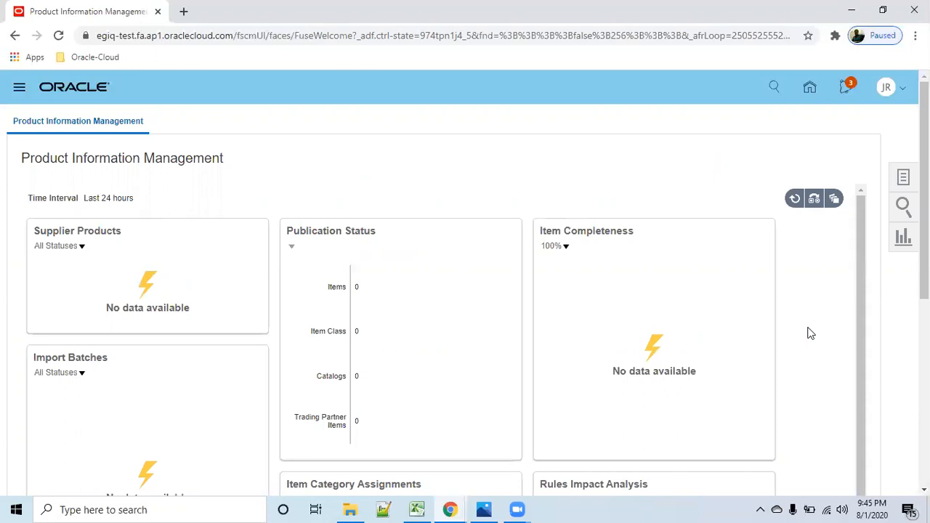
click(904, 179)
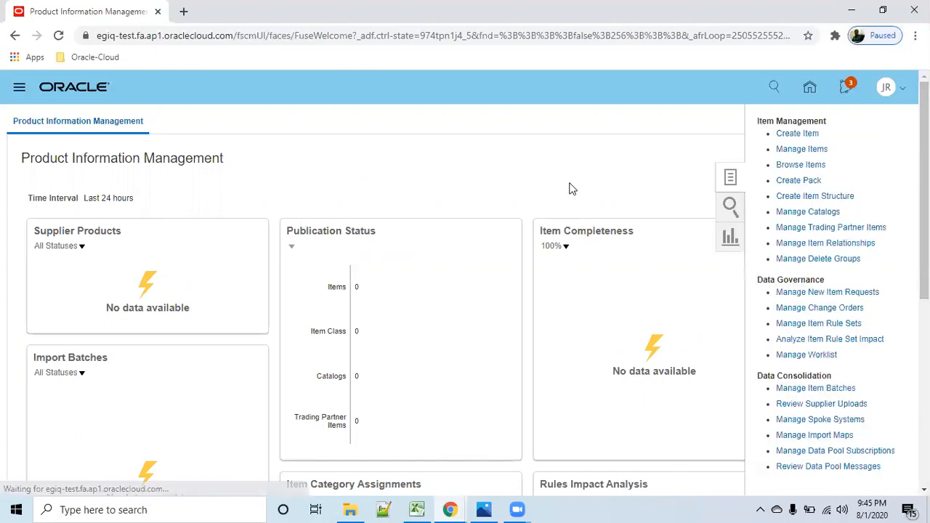
- Create one new item in organization R01MASTEROG with the Root Item Class and the r01_Finished Goods template
click(794, 133)
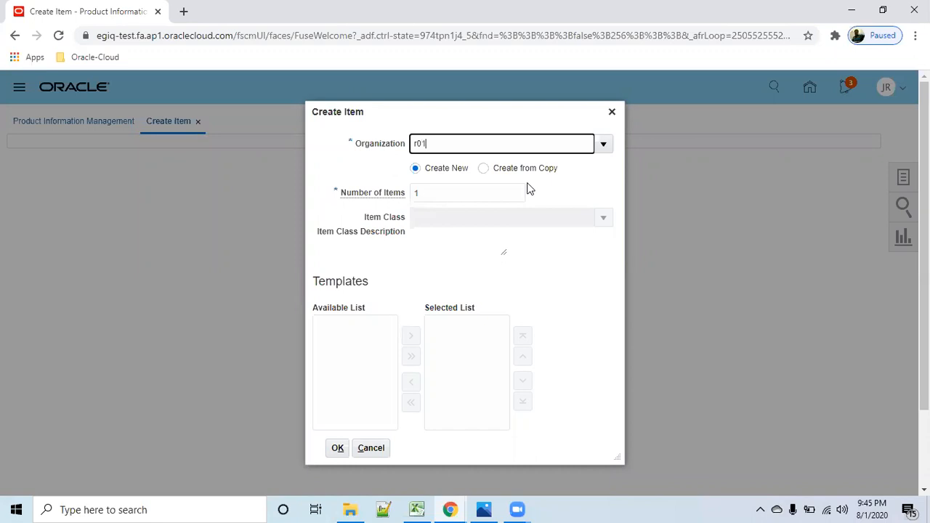
key(Tab)
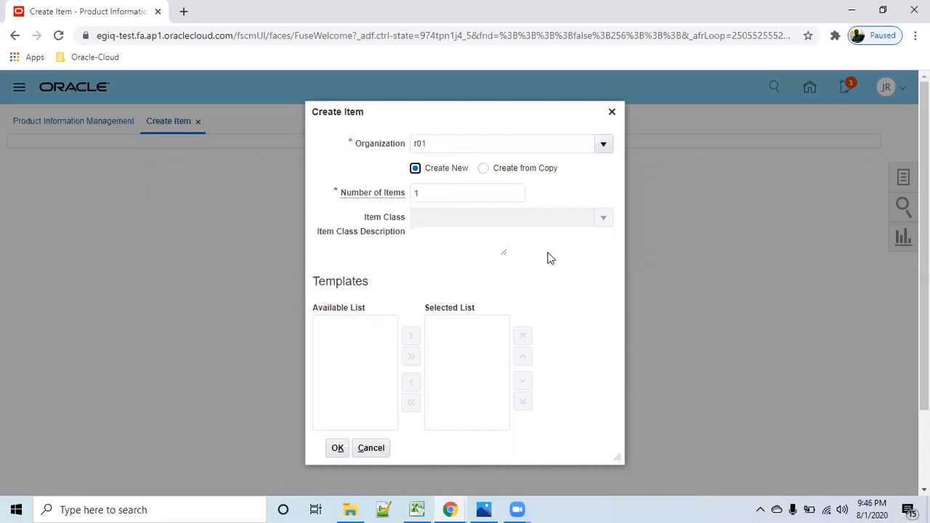
click(450, 219)
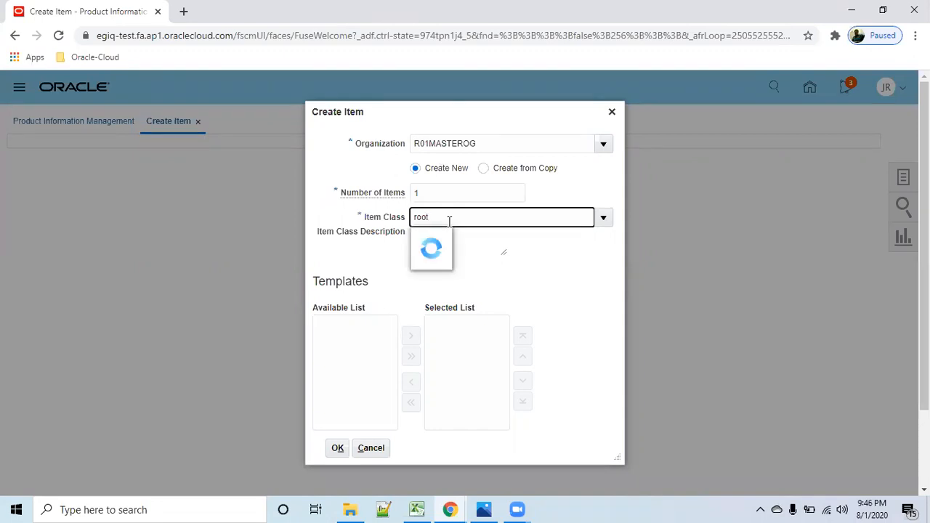
click(465, 240)
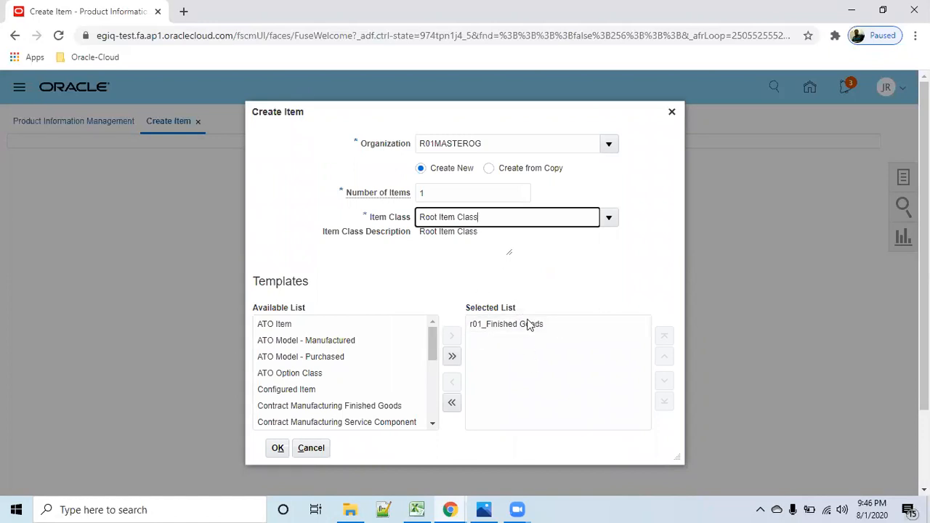
click(279, 450)
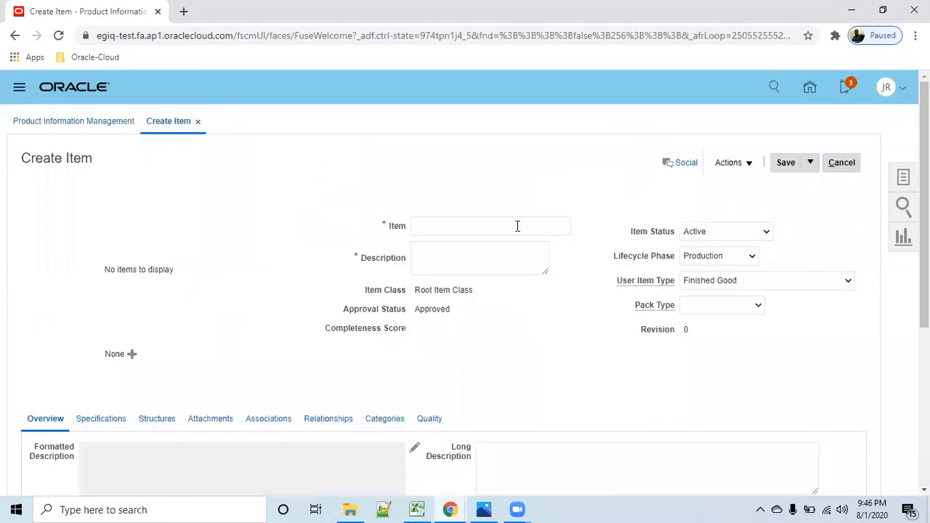
- Enter r01_STD_OM_comp2 as both the item name and the description
click(517, 226)
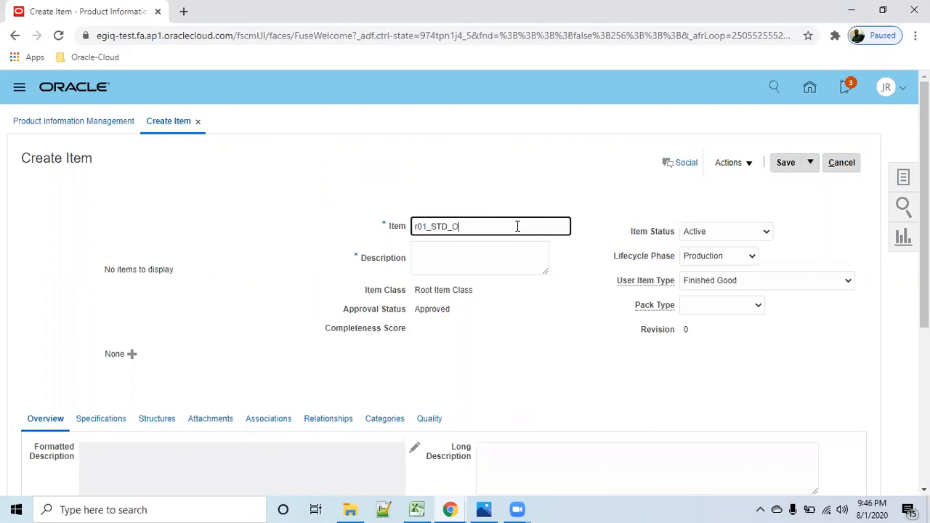
text(r01_STD_OM_com)
drag(497, 226, 347, 230)
key(ctrl+c)
click(484, 254)
key(ctrl+v)
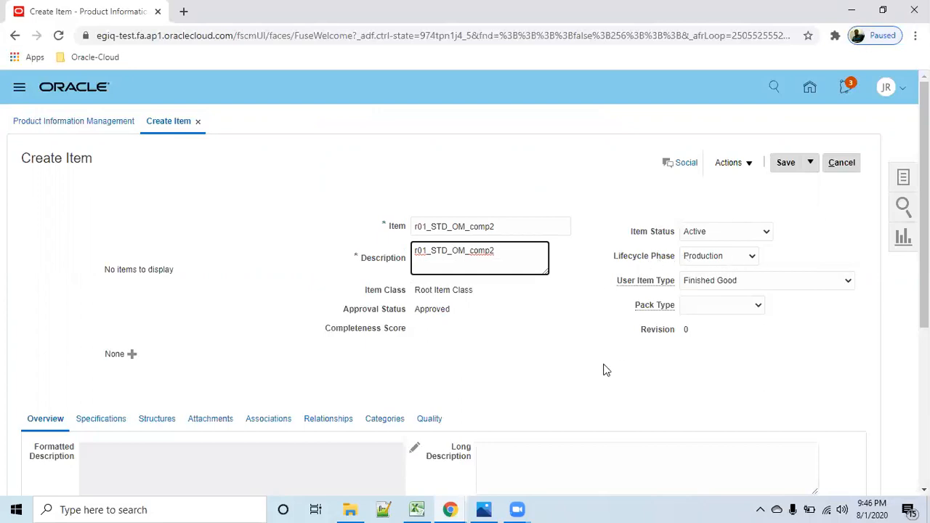
- Start adding organization associations to the item and search the organizations for r01
scroll(602, 370, down, 4)
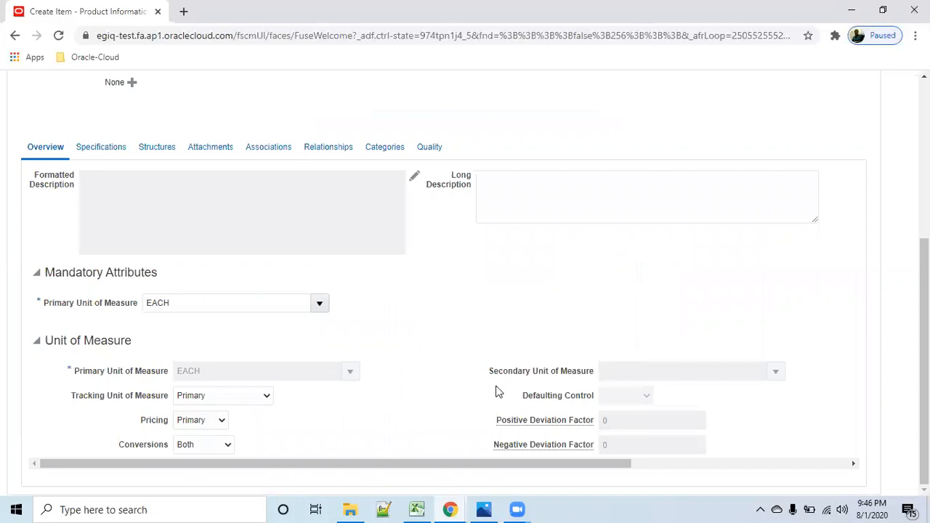
scroll(283, 253, up, 1)
click(271, 218)
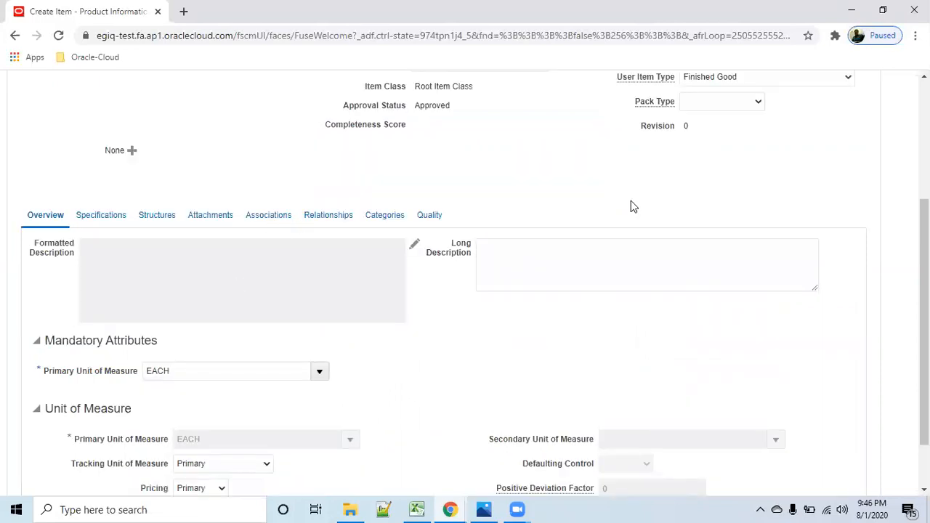
click(273, 357)
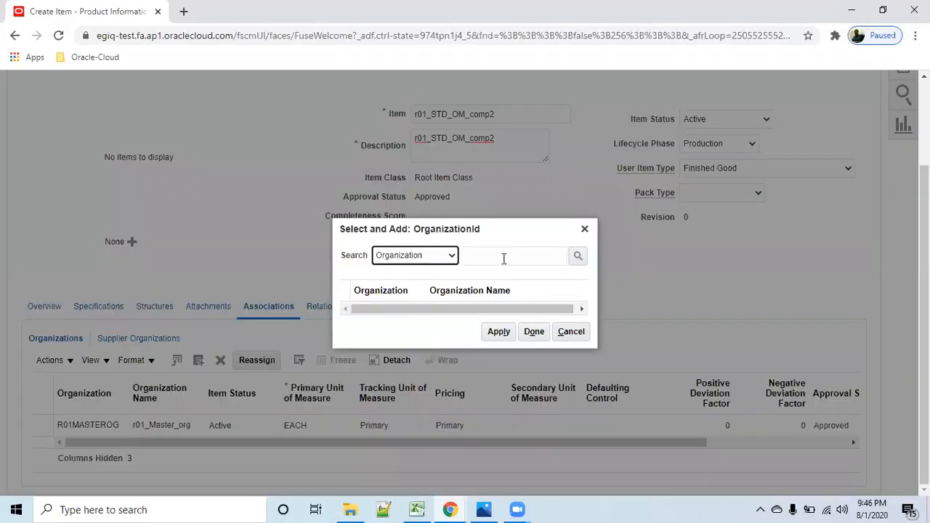
click(504, 259)
text(r01)
key(Tab)
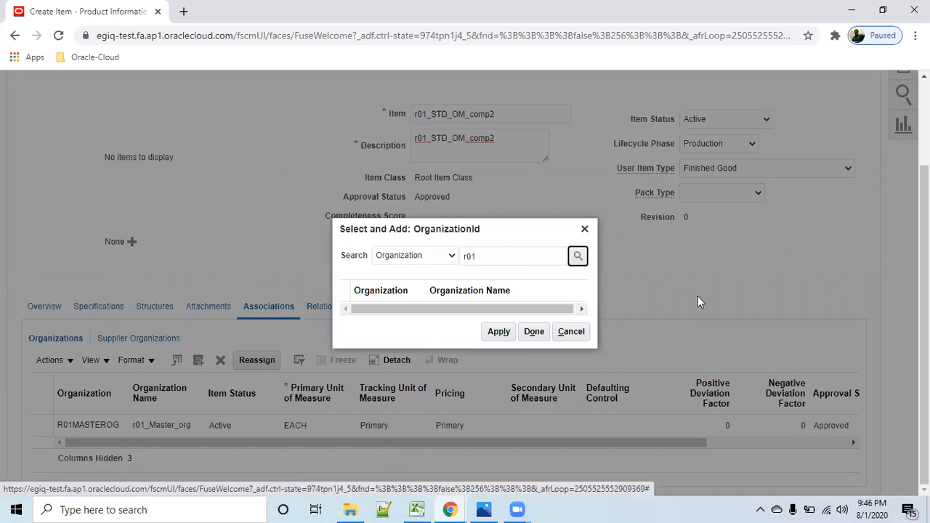
click(529, 257)
key(Return)
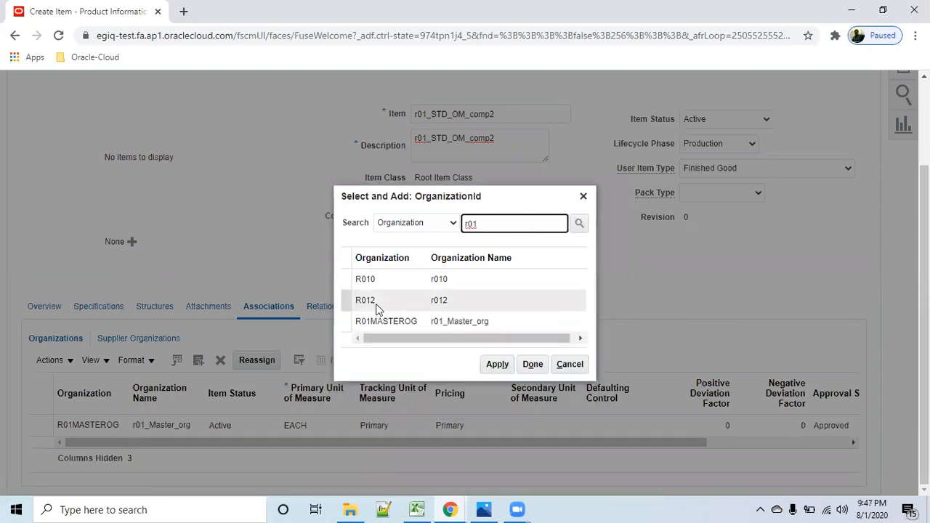
- Associate the item with organizations R010 and R012
click(348, 286)
ctrl+click(351, 301)
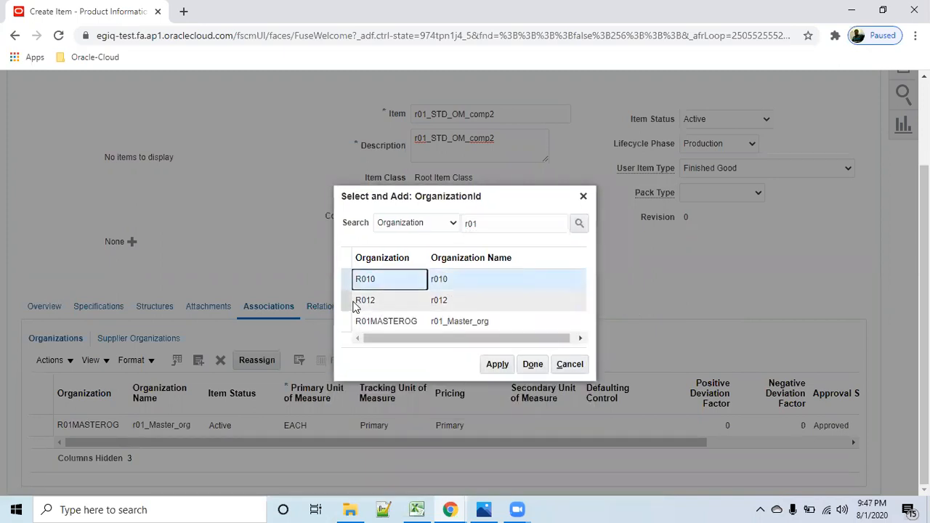
click(497, 364)
click(540, 369)
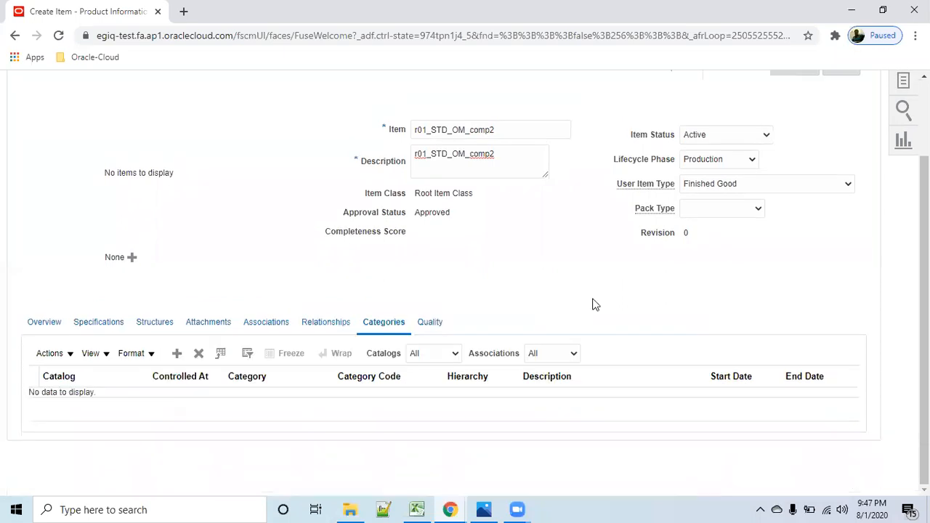
- Save the new item and view its category assignments
scroll(591, 305, up, 2)
click(785, 164)
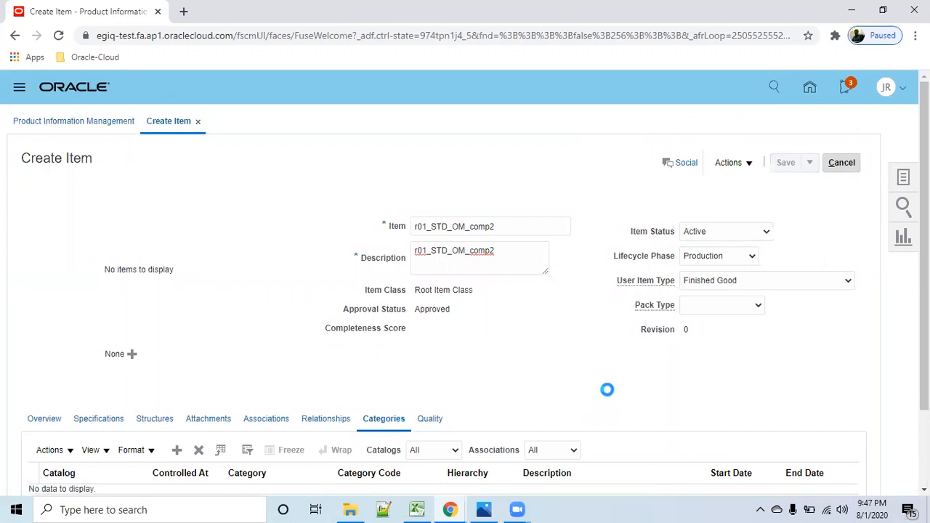
scroll(596, 378, down, 3)
click(386, 216)
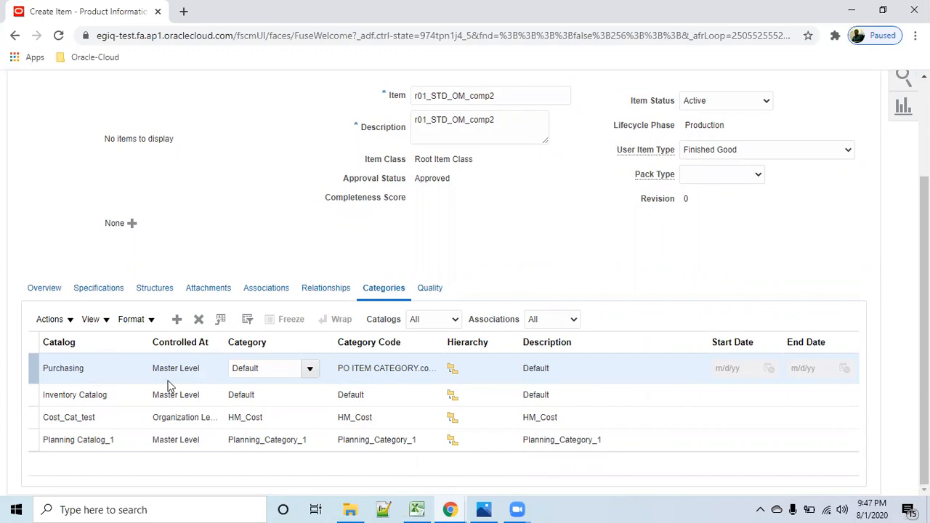
- Open the saved item's Sales and Order Management specifications and review the order management settings
click(98, 289)
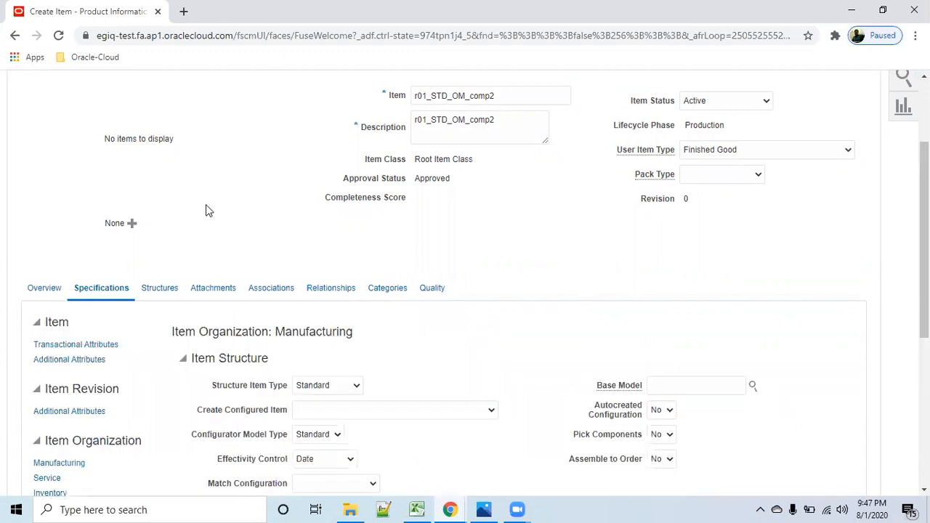
scroll(200, 218, up, 2)
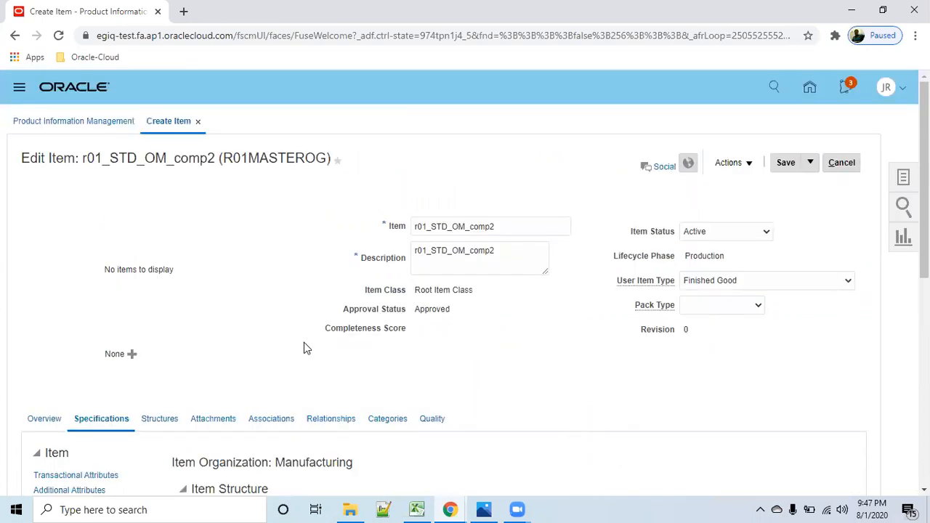
scroll(304, 343, down, 3)
click(71, 451)
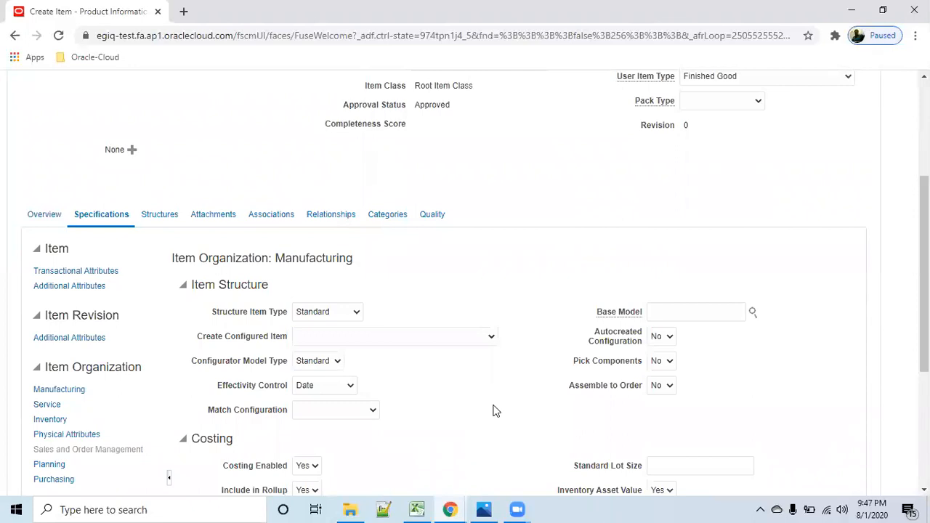
scroll(387, 361, down, 2)
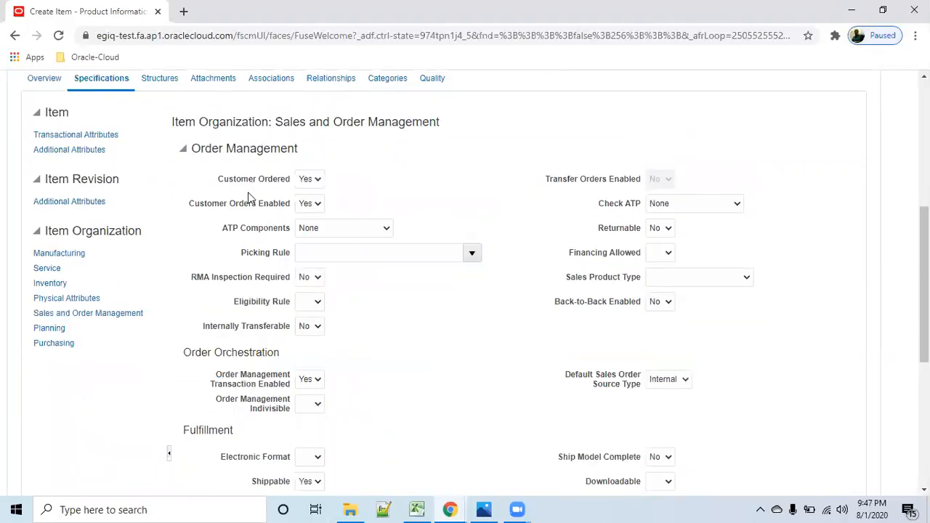
- Open the item's R010 record from its organization associations
scroll(341, 372, down, 3)
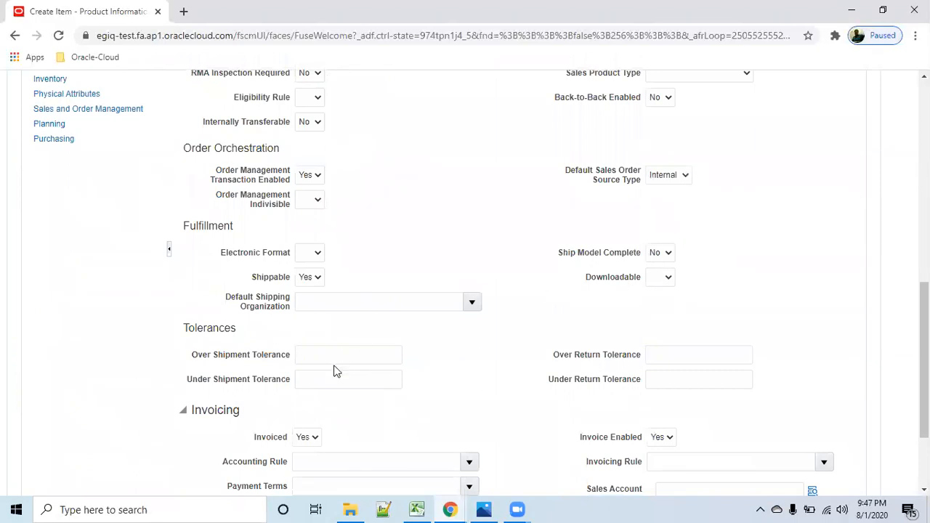
scroll(319, 375, down, 1)
scroll(680, 417, up, 6)
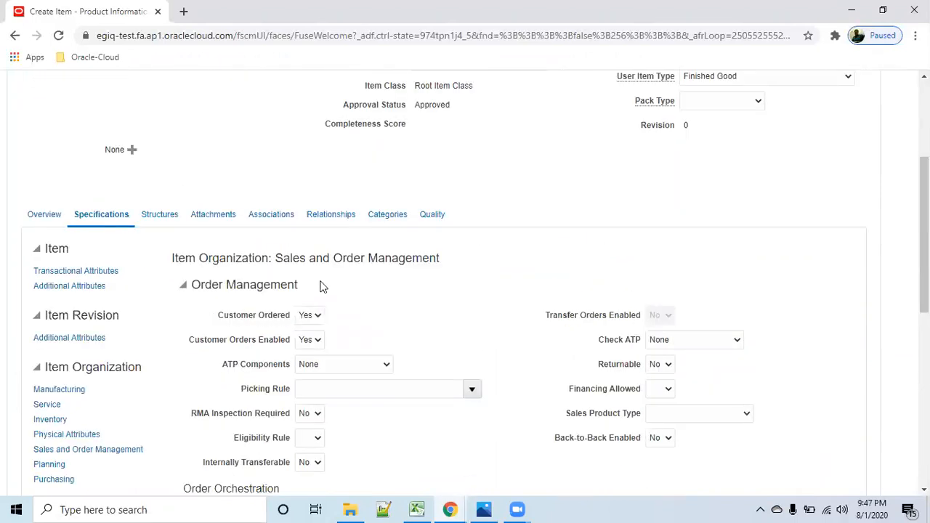
click(271, 215)
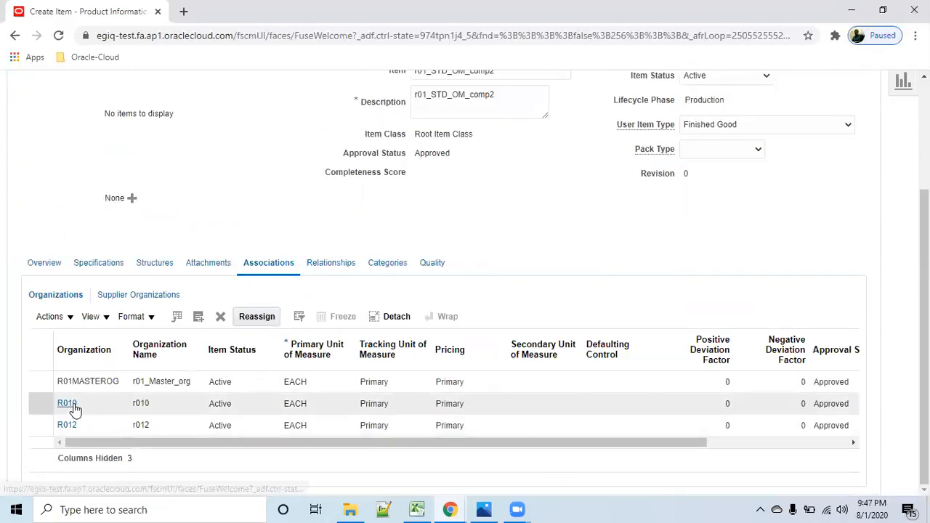
click(70, 405)
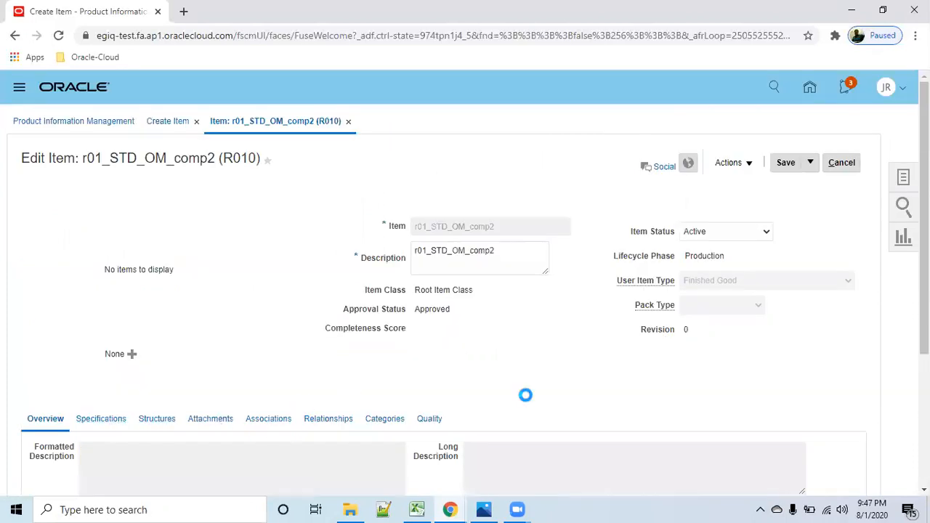
- Review the item's Sales and Order Management specifications for organization R010
scroll(528, 401, down, 5)
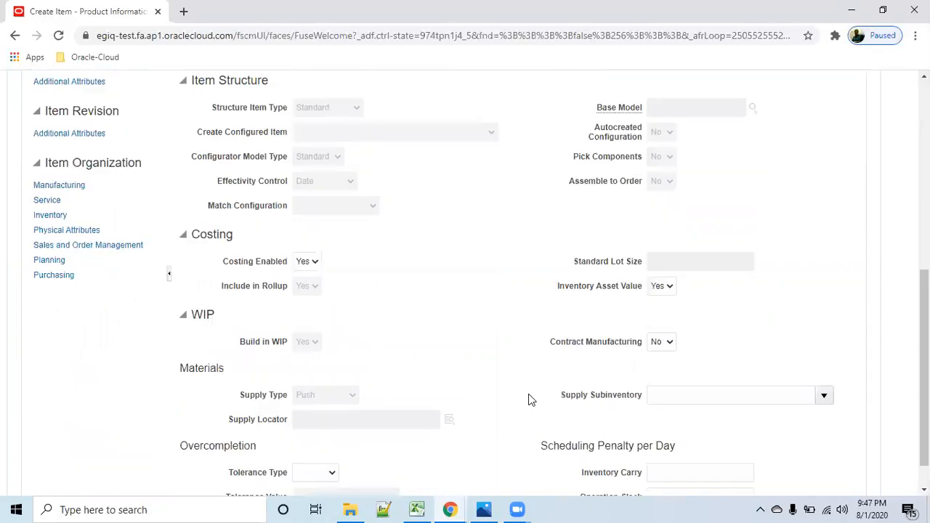
click(74, 247)
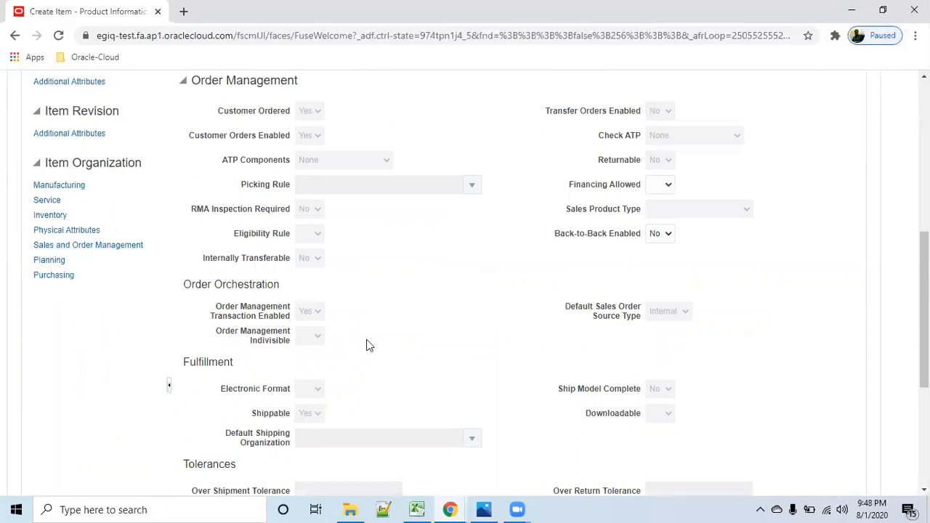
scroll(367, 345, down, 3)
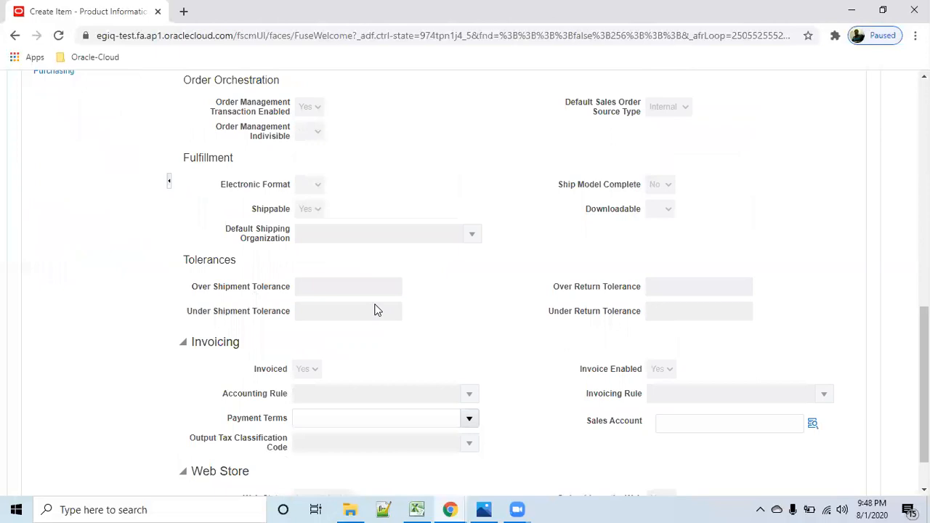
scroll(367, 310, up, 9)
- Save and close both the R010 item record and the master organization item record
click(810, 163)
click(803, 182)
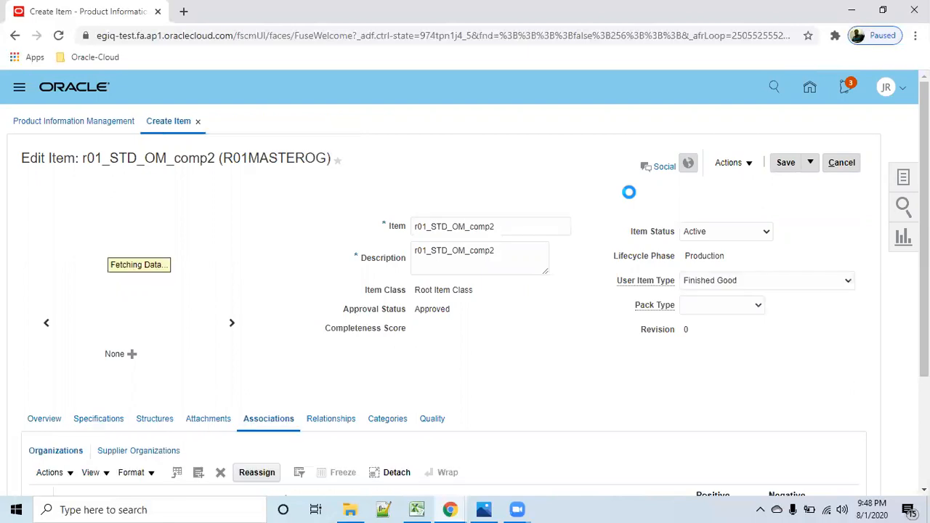
click(810, 163)
click(802, 183)
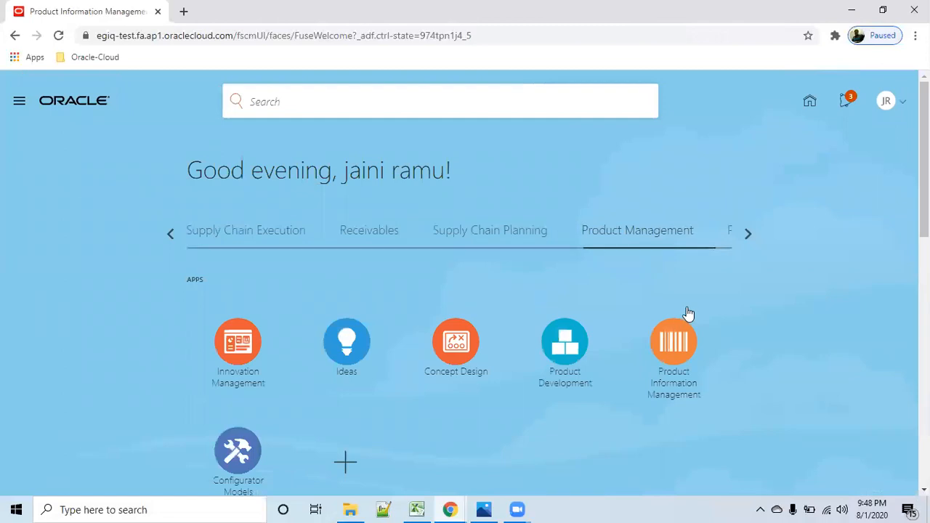
- Go to Plan Inputs under Supply Chain Planning and open the Manage Planning Source Systems task
click(269, 240)
click(481, 237)
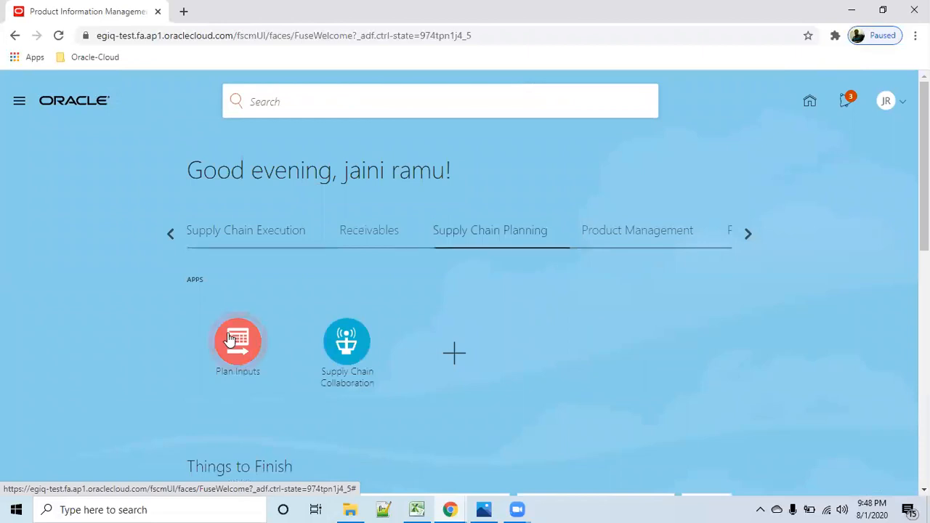
click(229, 338)
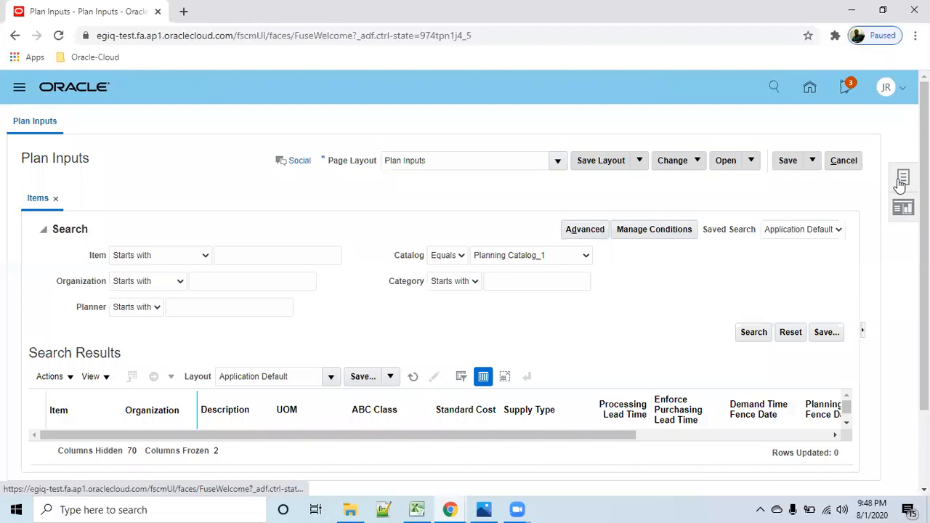
click(902, 180)
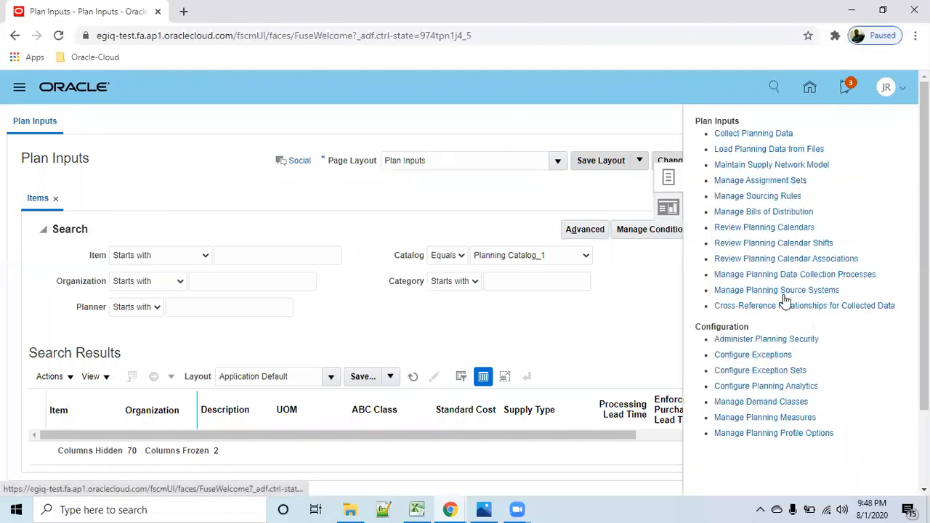
click(777, 290)
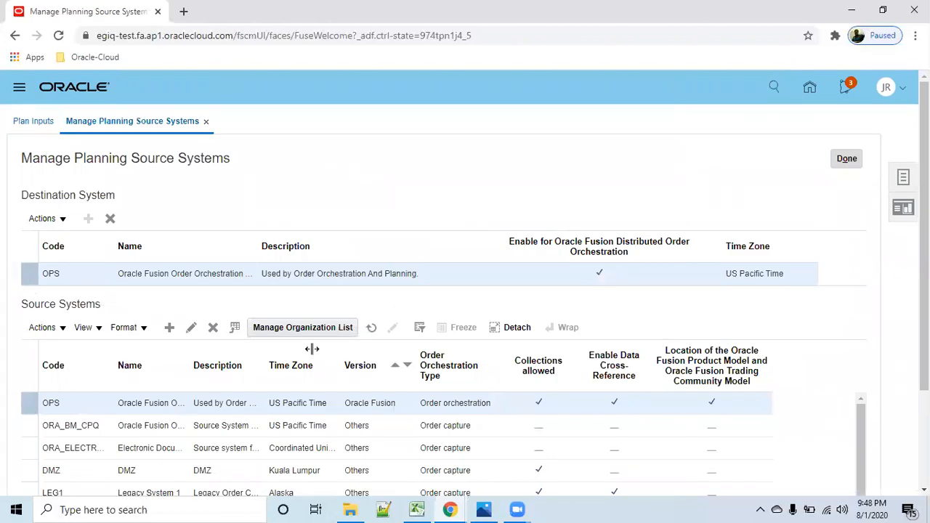
- Open and refresh the organization list of source system OPS and search it for organizations starting with r01
click(295, 330)
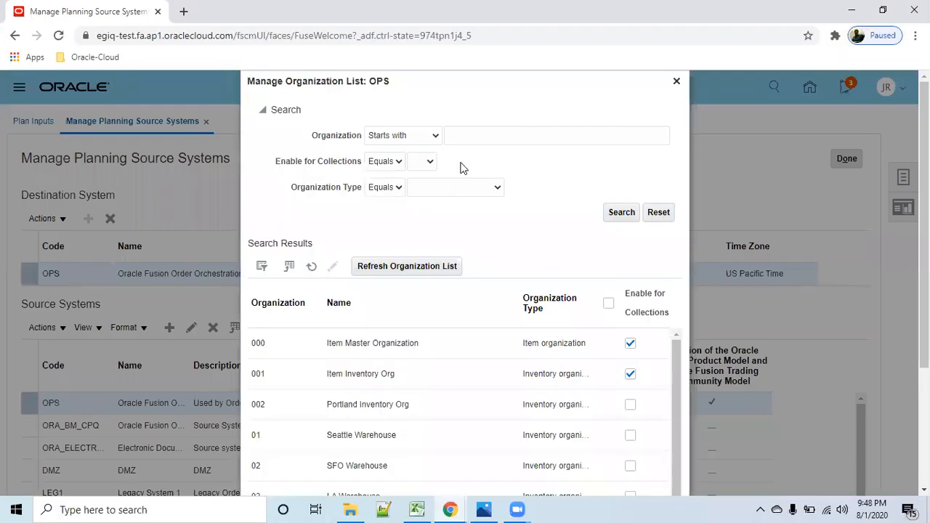
click(417, 270)
click(508, 135)
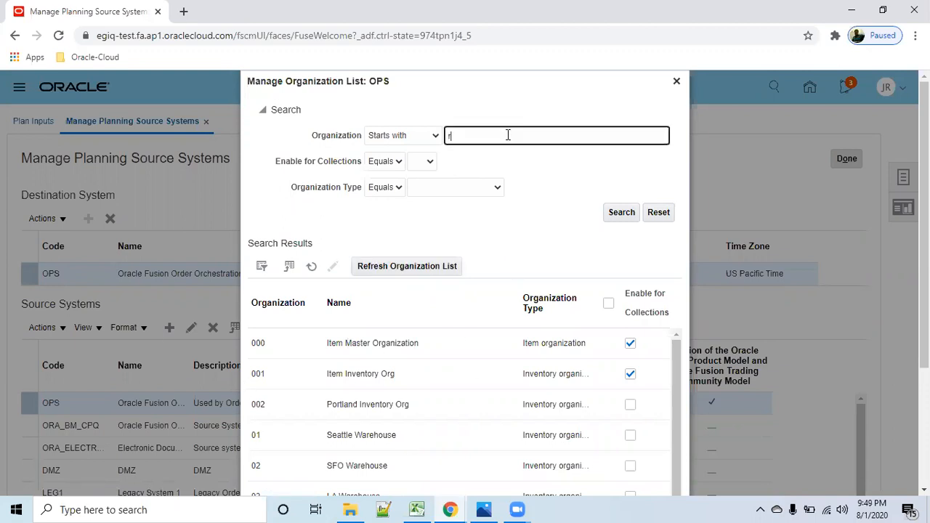
click(621, 212)
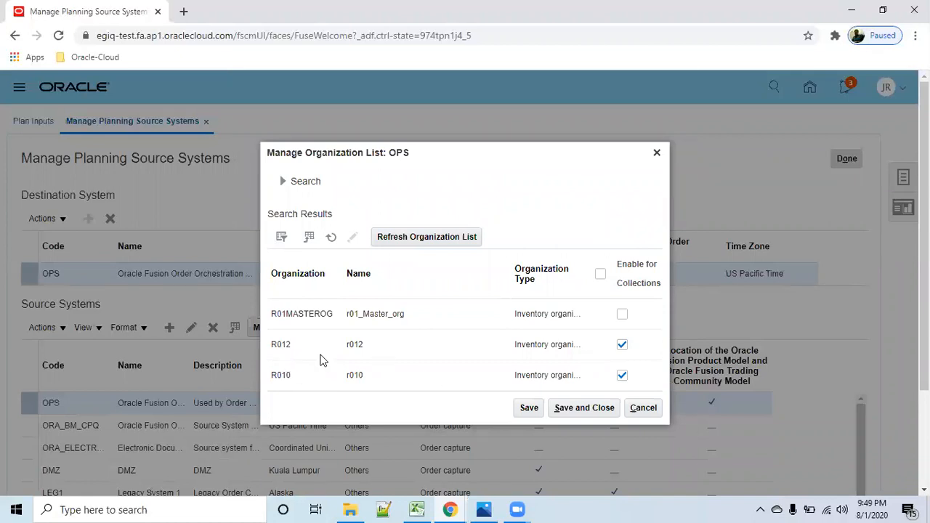
- Save the OPS organization list with R012 and R010 enabled for collections and finish managing planning source systems
click(529, 409)
click(584, 412)
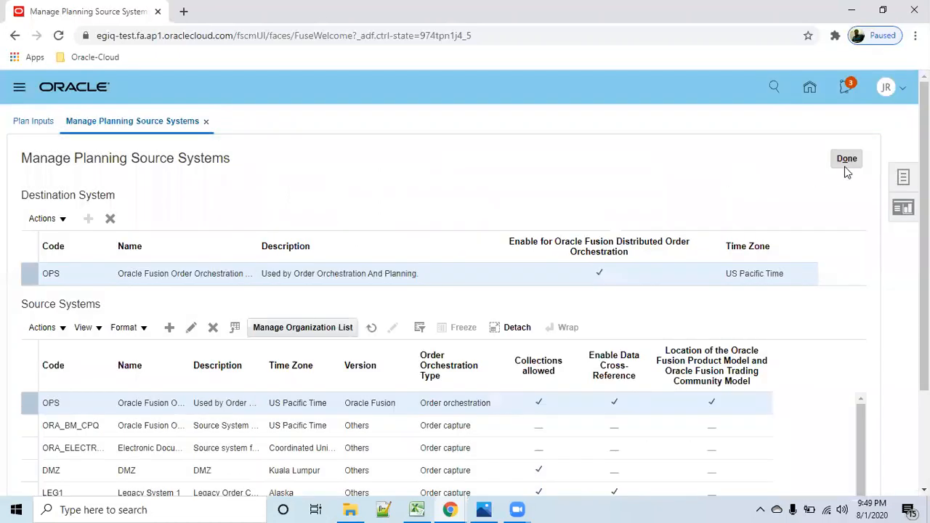
click(847, 163)
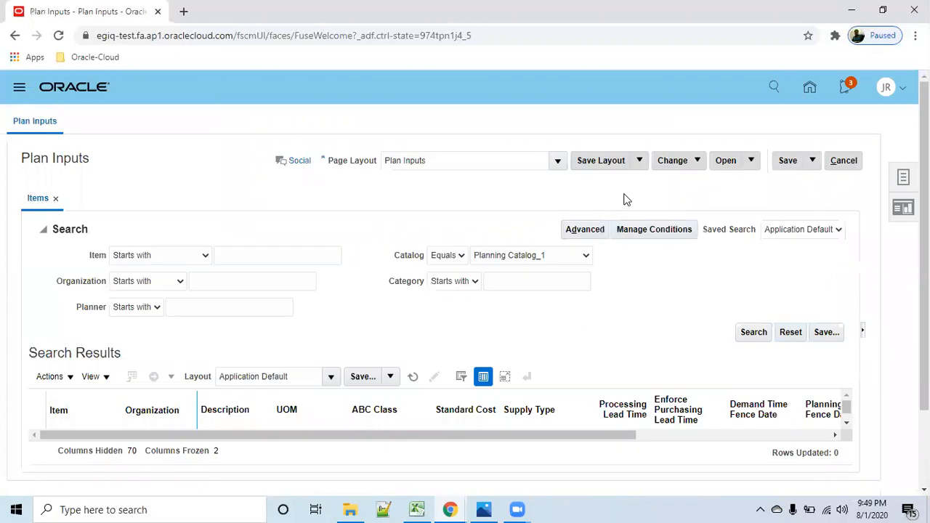
click(903, 177)
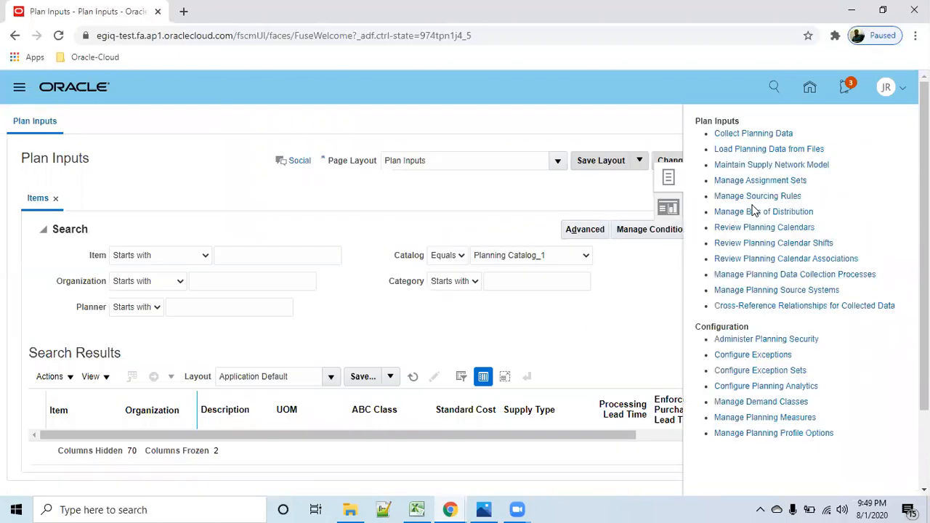
click(761, 137)
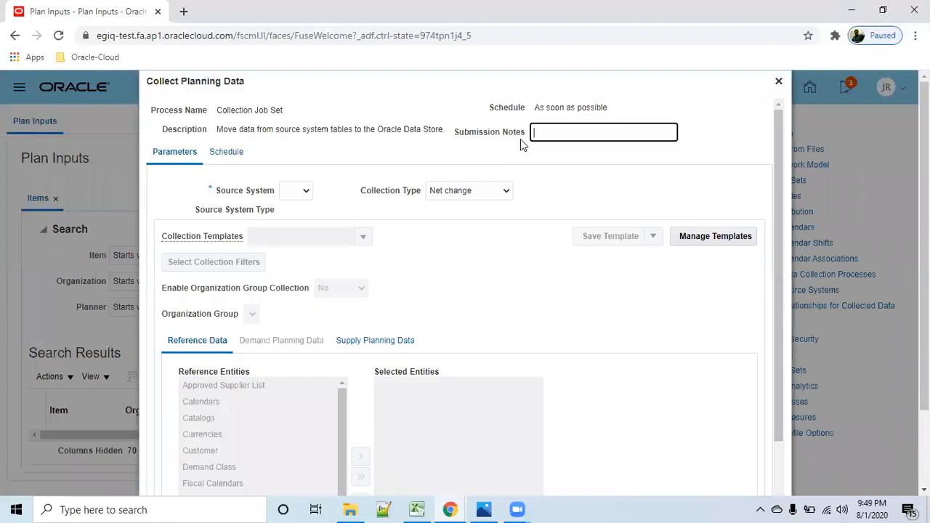
click(778, 83)
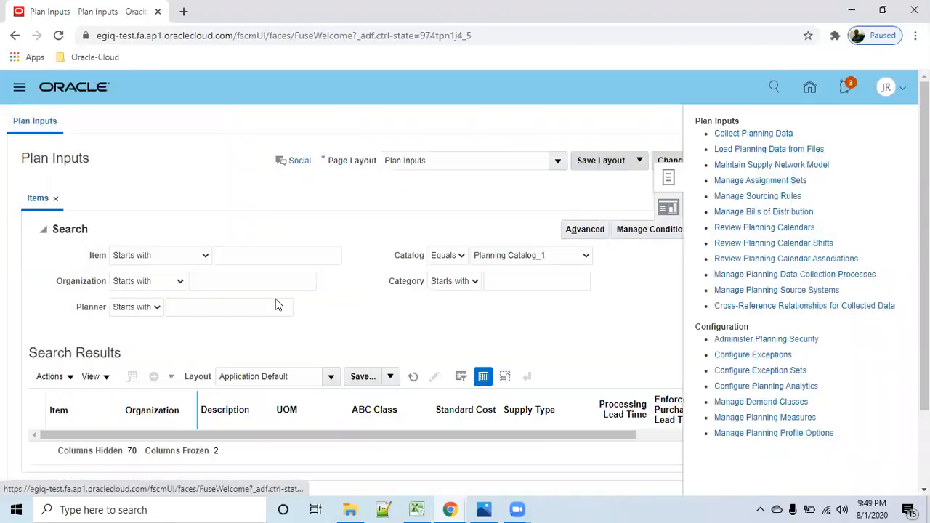
- Search the plan inputs for items starting with r01 and expand the search criteria again
click(246, 257)
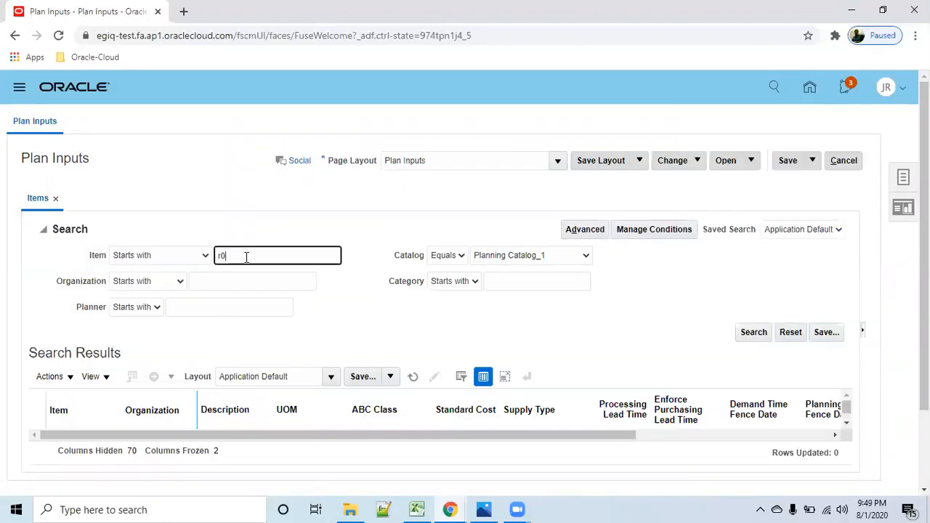
text(r01)
click(755, 333)
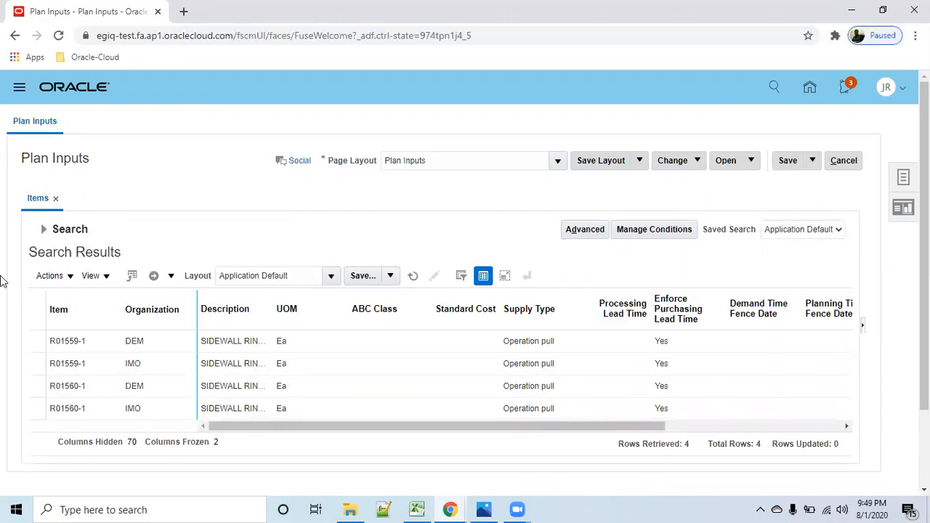
click(44, 229)
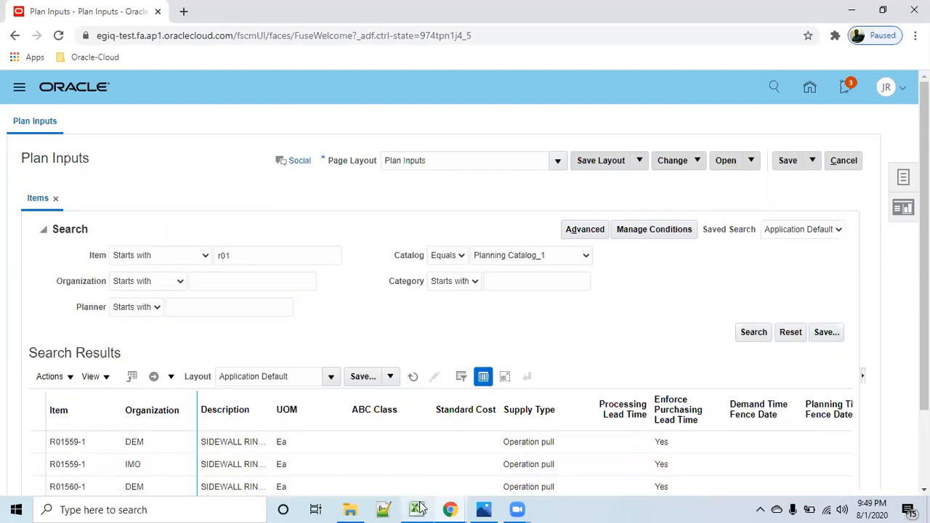
- Switch to the Practice-omsheet workbook in Excel, copy the item name r01_Standard_OM_item1 from Sheet1, and return to the browser
click(388, 450)
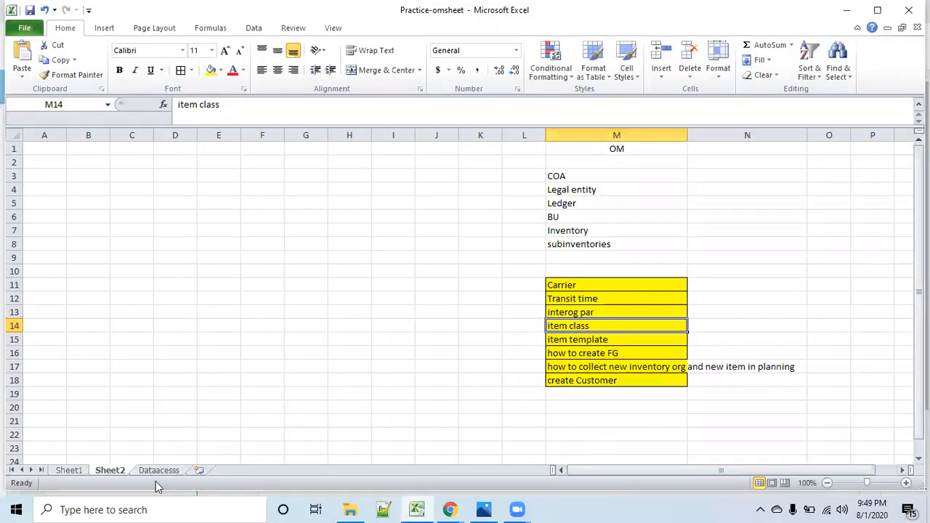
click(69, 470)
scroll(319, 312, up, 2)
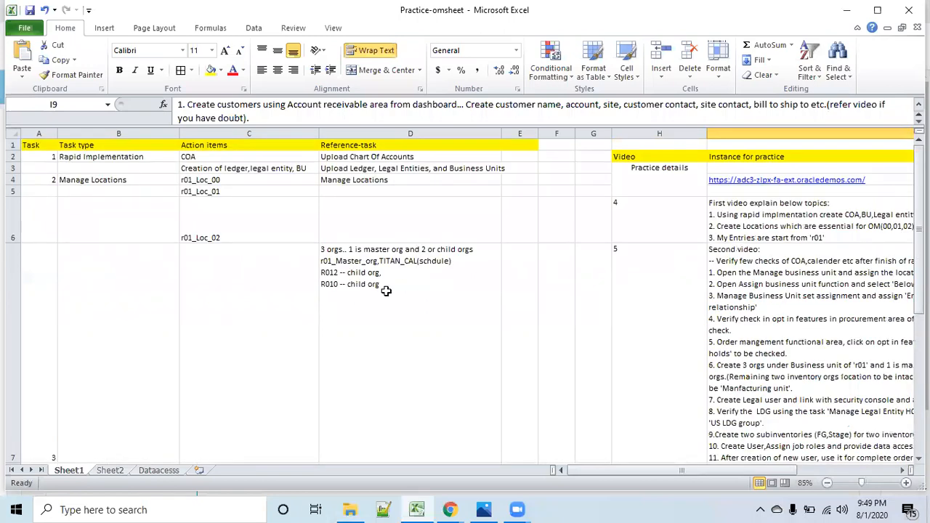
scroll(411, 380, down, 1)
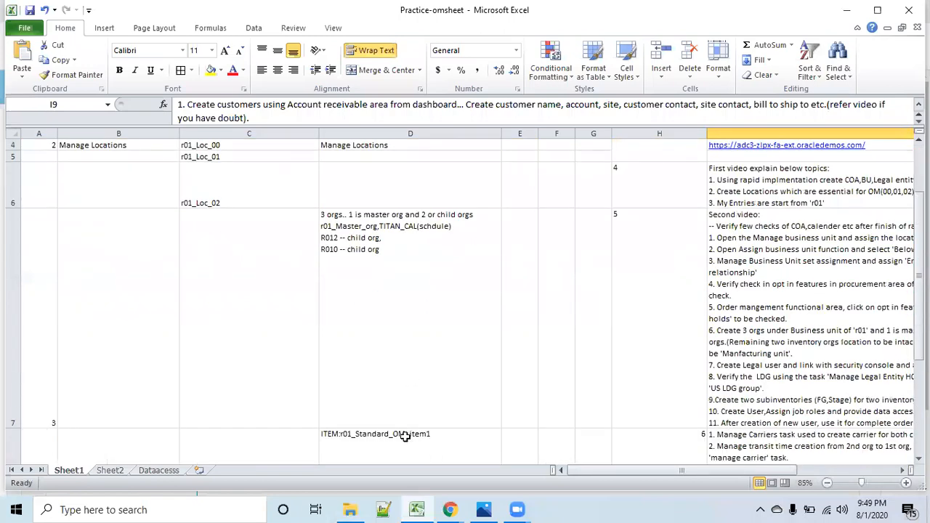
click(407, 436)
drag(201, 104, 311, 109)
key(ctrl+c)
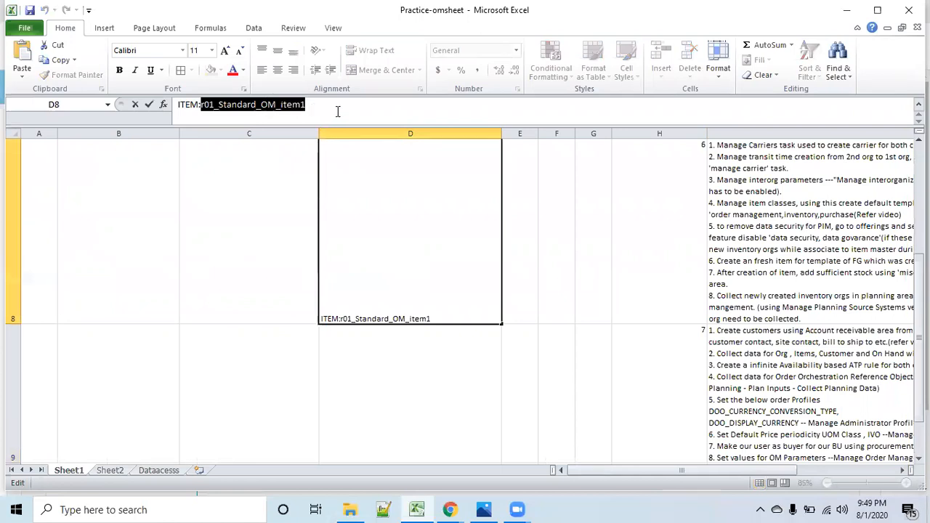
key(alt+Tab)
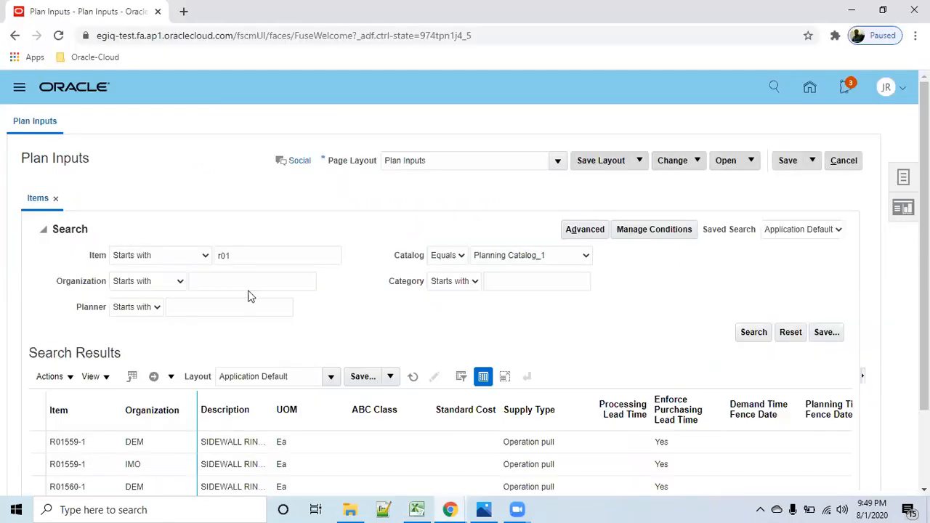
- Search the plan inputs for the item r01_Standard_OM_item1
double_click(286, 257)
key(ctrl+v)
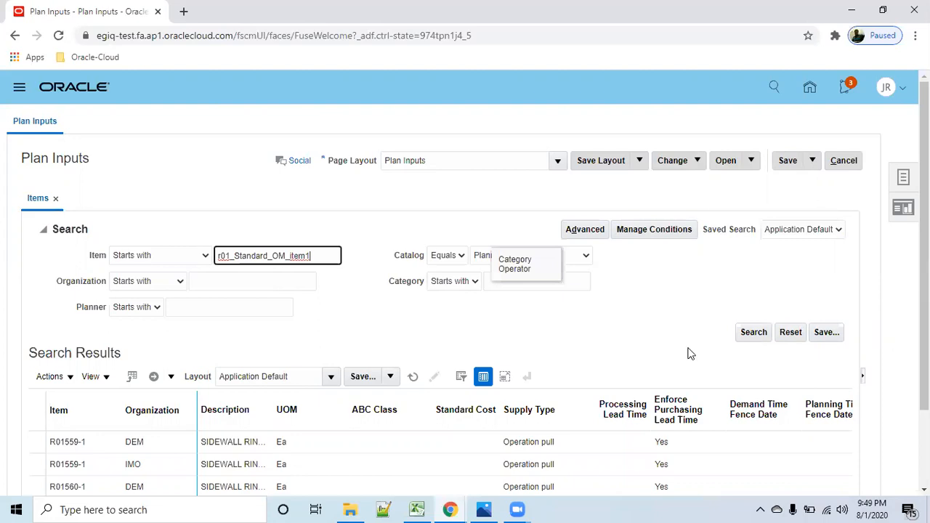
click(751, 334)
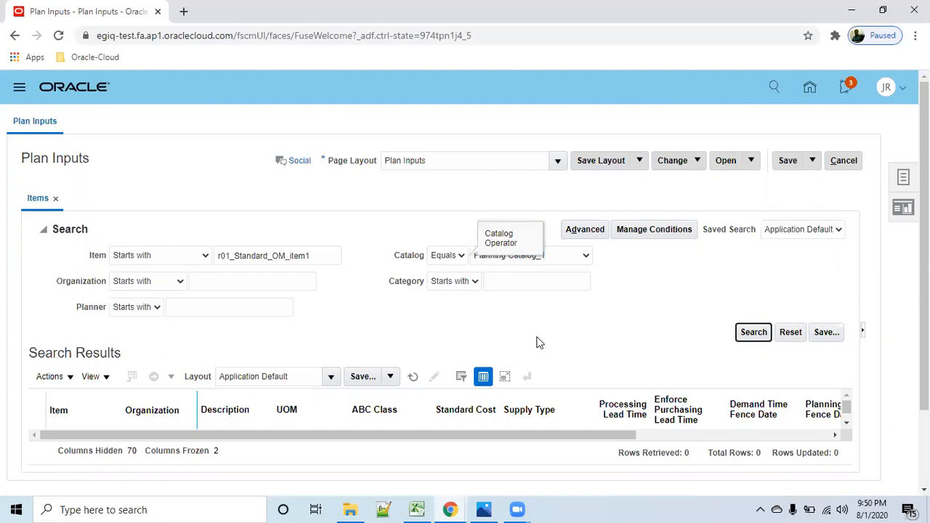
- Start the Collect Planning Data process with source system OPS and collection type Targeted
click(903, 177)
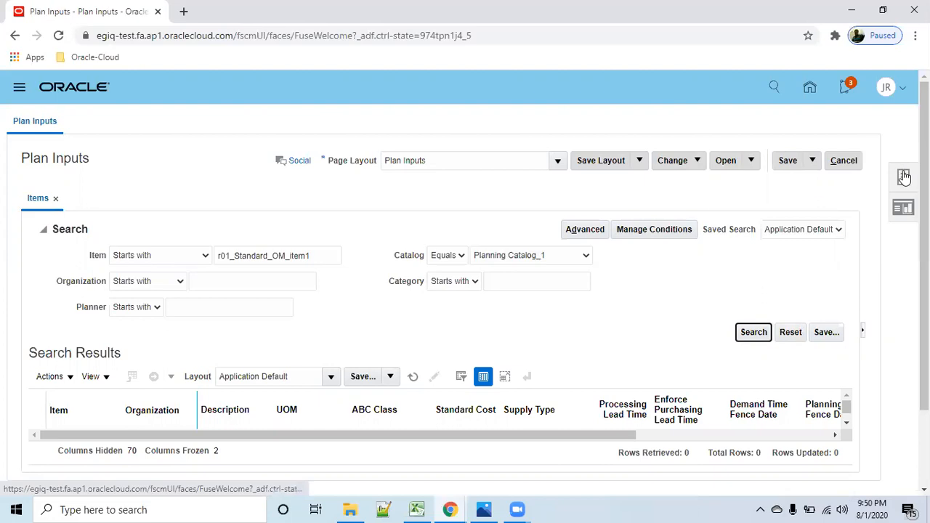
click(760, 136)
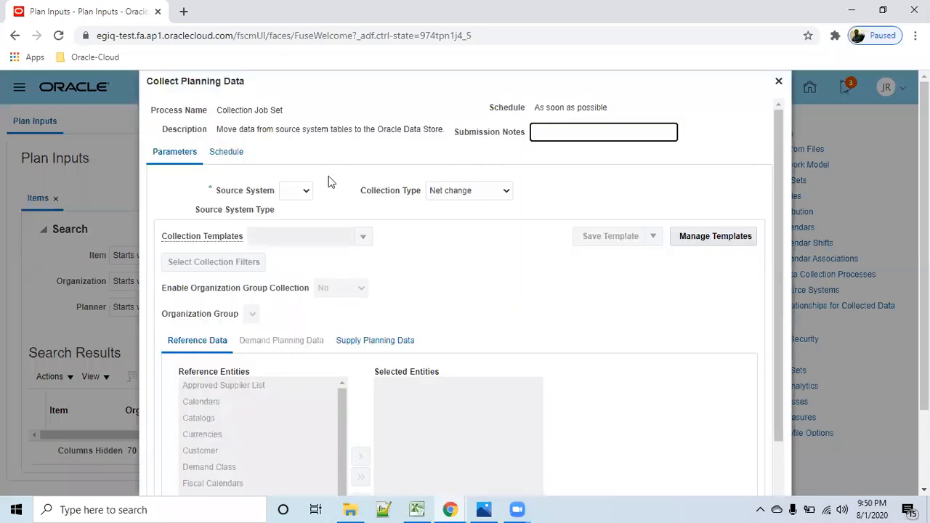
click(306, 191)
click(294, 214)
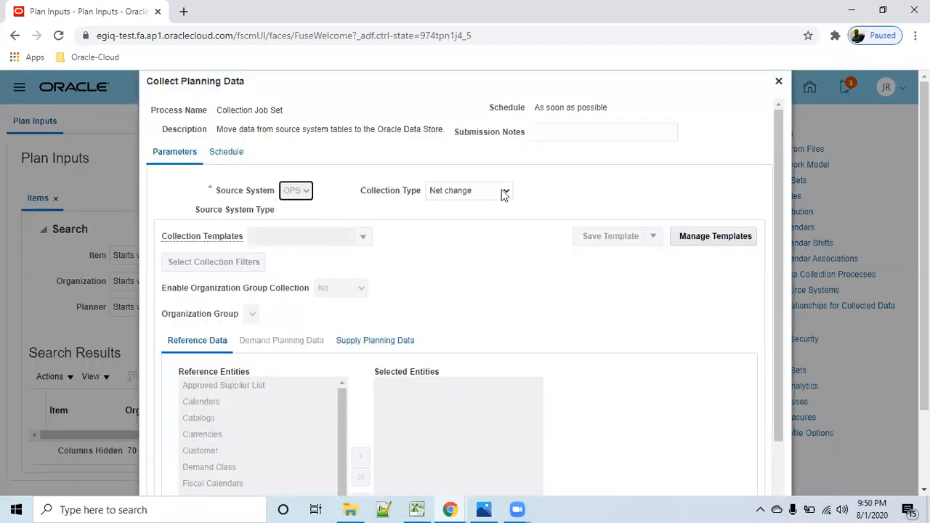
click(506, 191)
click(464, 203)
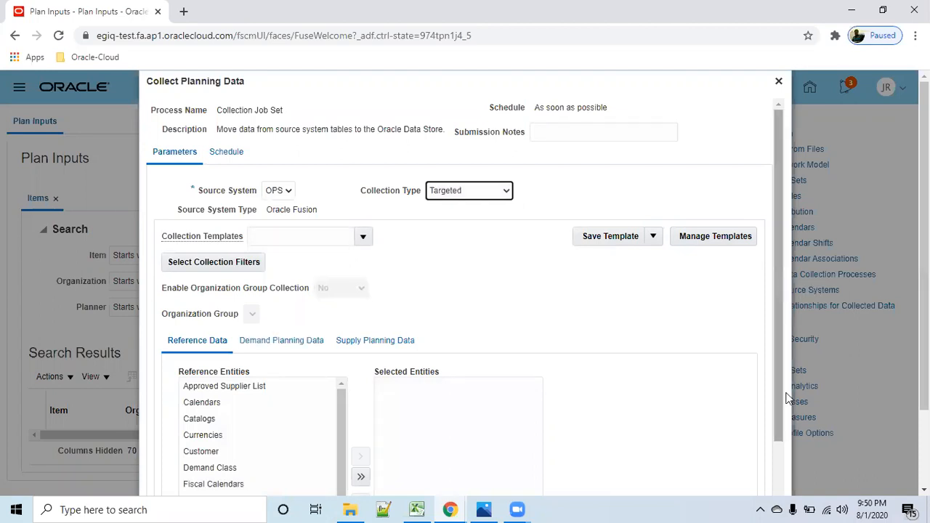
- Add Items and Organizations from the reference entities to the selected entities for the planning data collection
scroll(785, 407, down, 2)
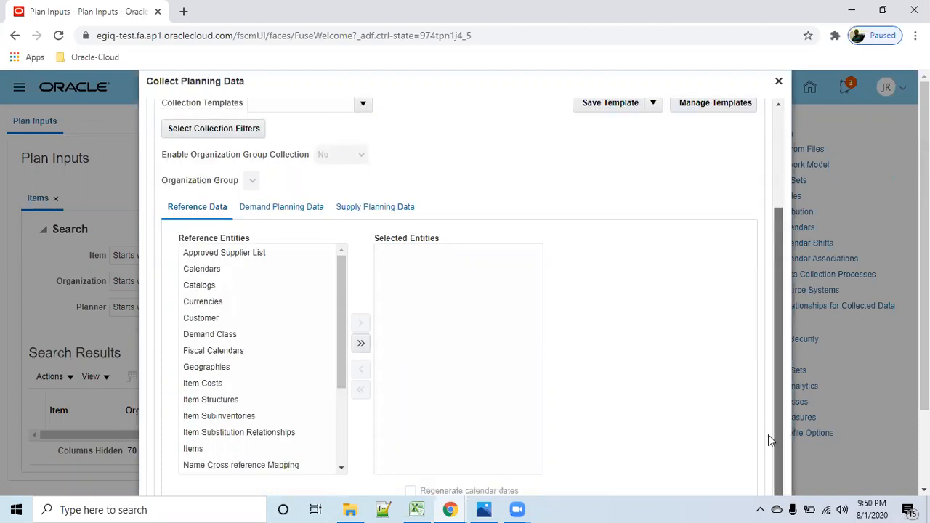
click(216, 449)
click(362, 325)
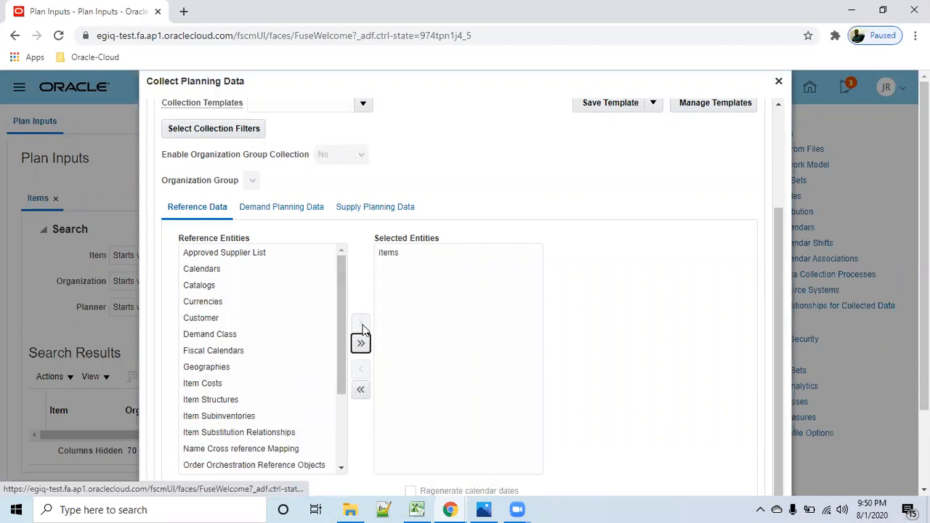
scroll(341, 385, down, 2)
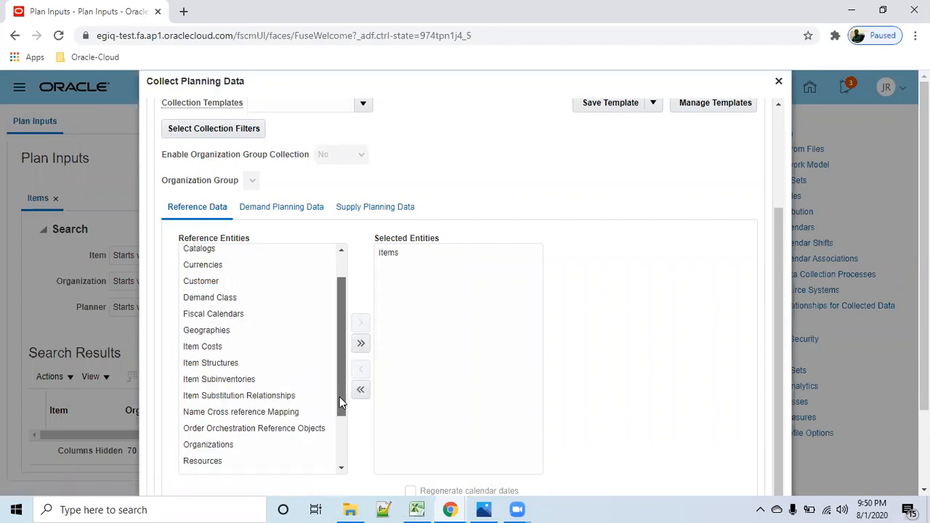
click(222, 400)
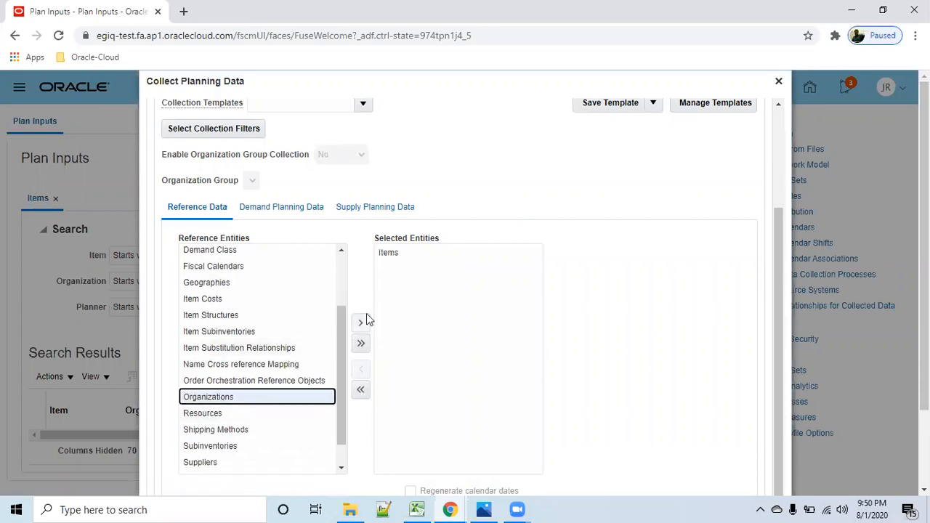
click(361, 324)
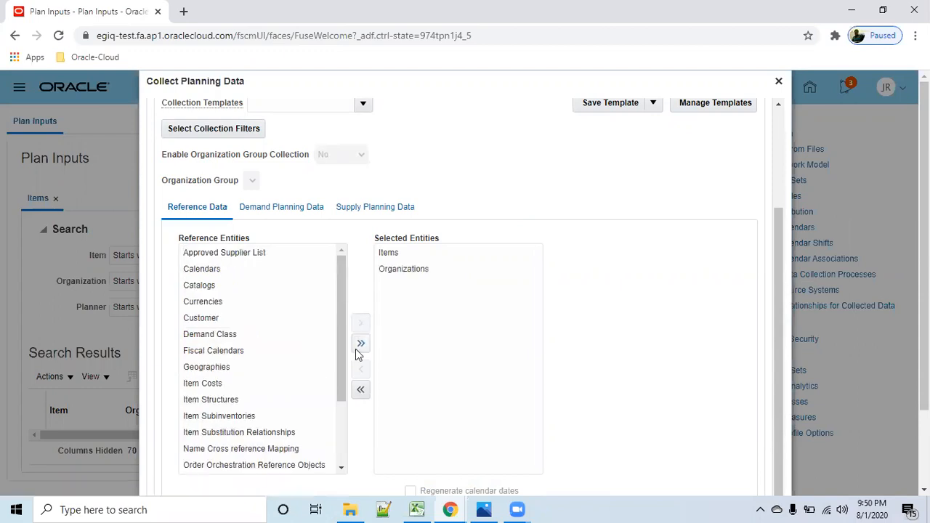
mouse_move(343, 355)
mouse_down()
mouse_move(347, 428)
mouse_move(358, 347)
mouse_up()
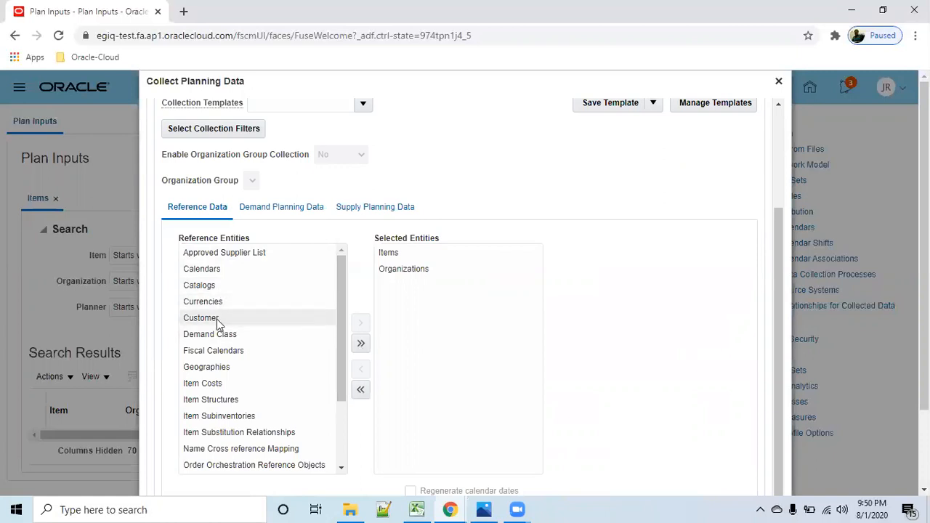
- Add the Customer reference entity to the selection, submit the collection process, and close the submission notice
click(270, 317)
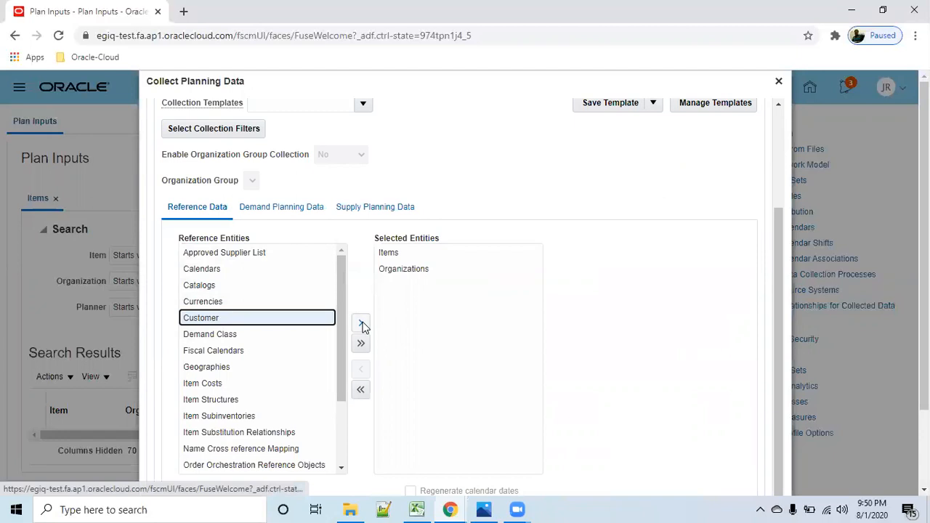
click(362, 324)
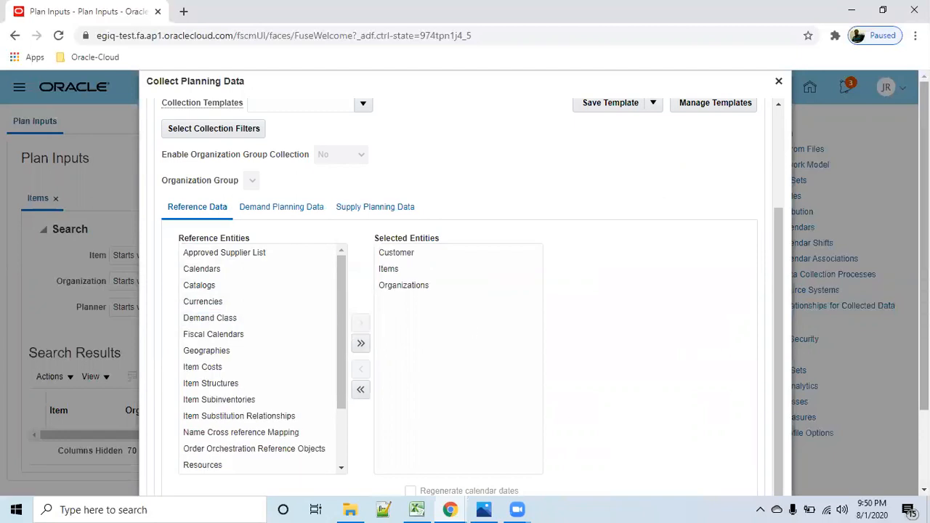
scroll(253, 271, down, 3)
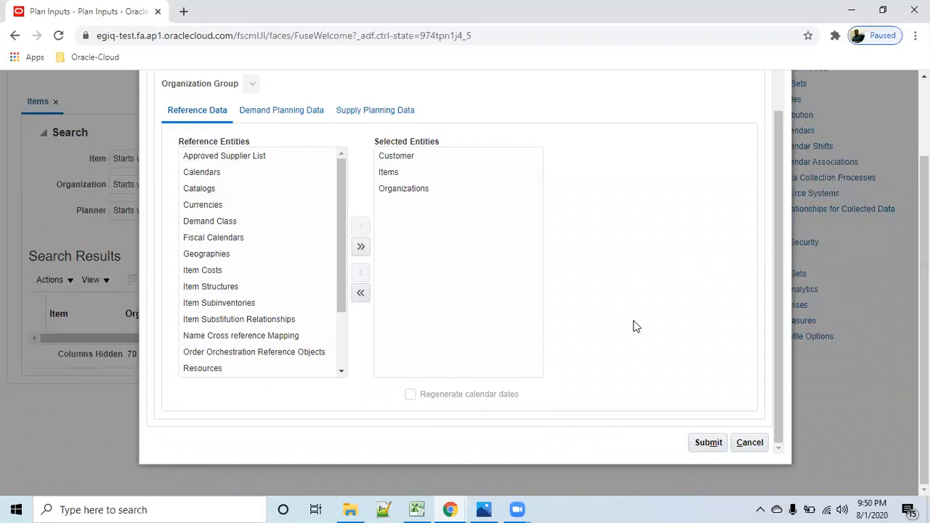
click(707, 442)
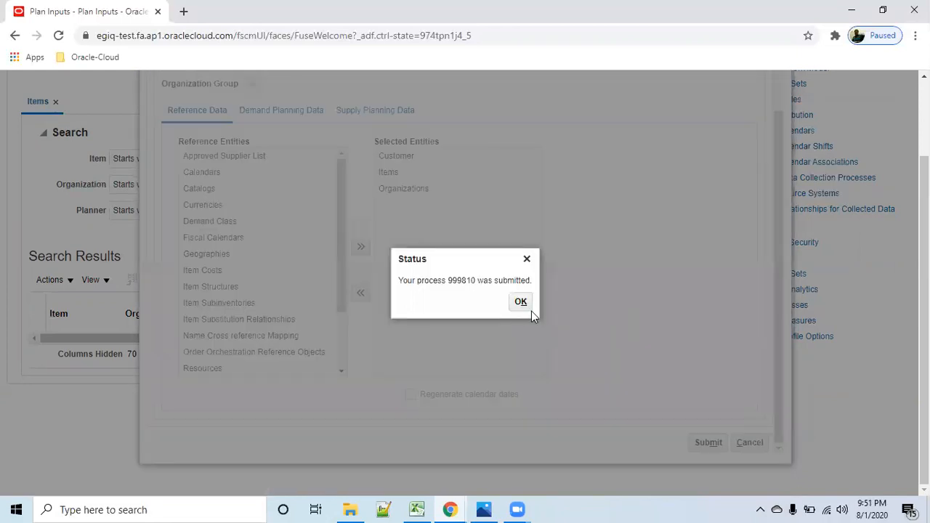
click(519, 304)
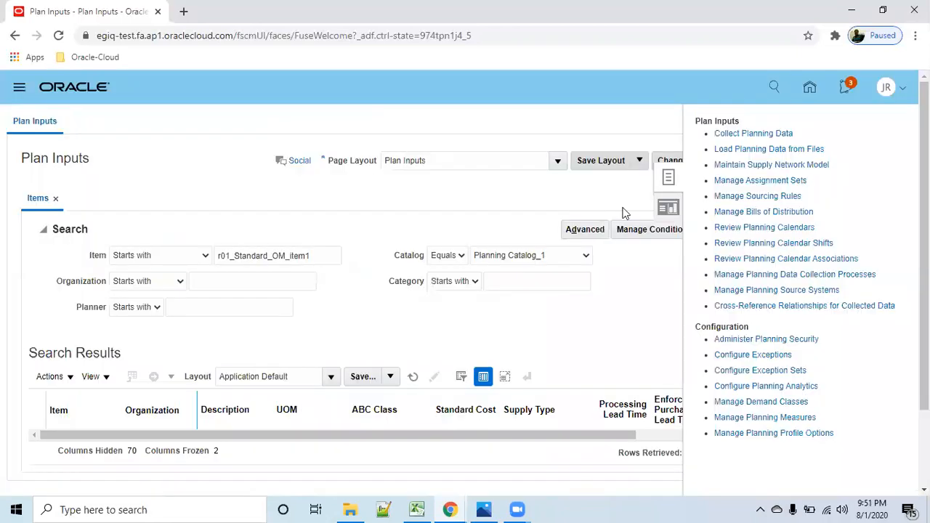
- Return to the home page and open Scheduled Processes from the Tools apps
click(810, 88)
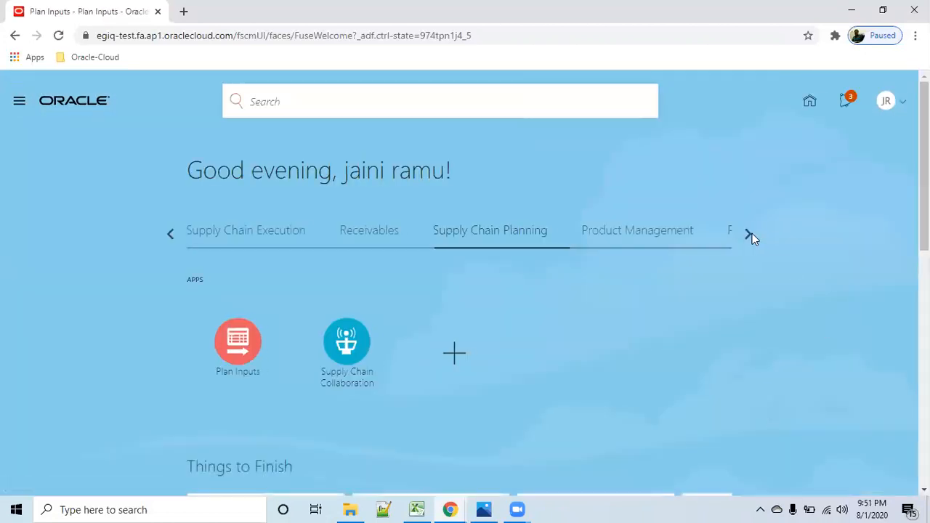
click(752, 234)
click(749, 233)
click(749, 233)
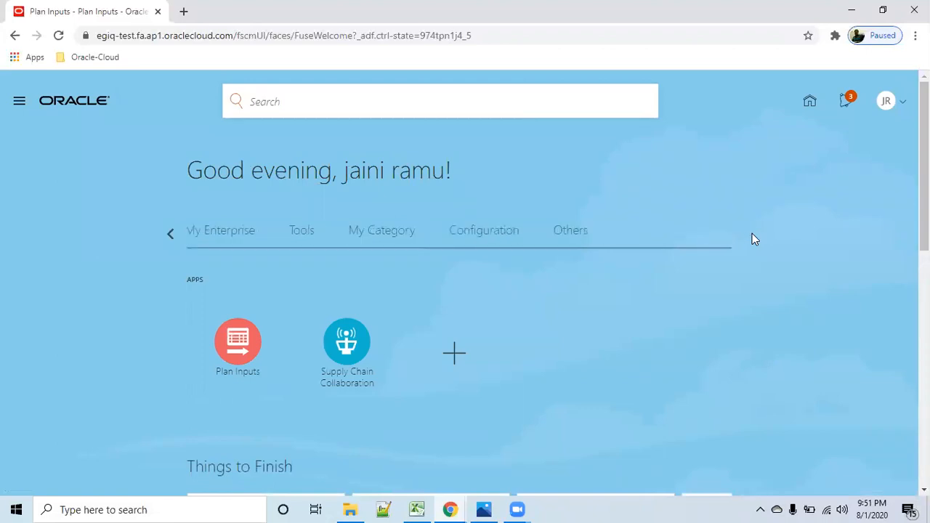
click(302, 240)
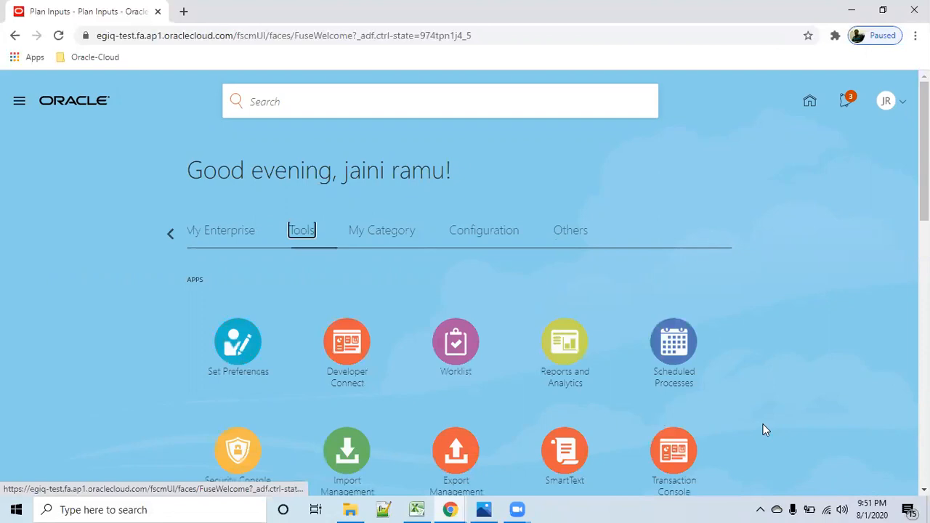
click(673, 343)
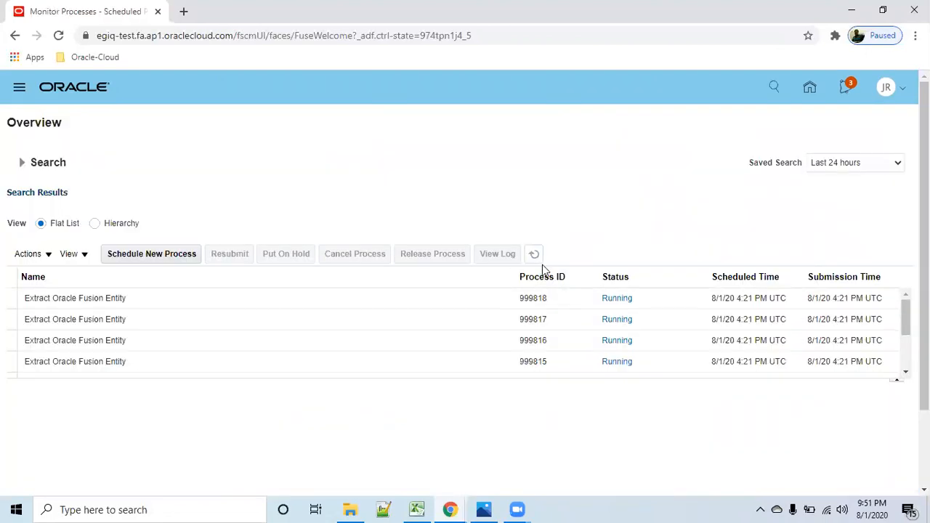
- Refresh the process list, check the status of the Collection Job Set and its Extract Master and Load Master processes, and return home
click(535, 258)
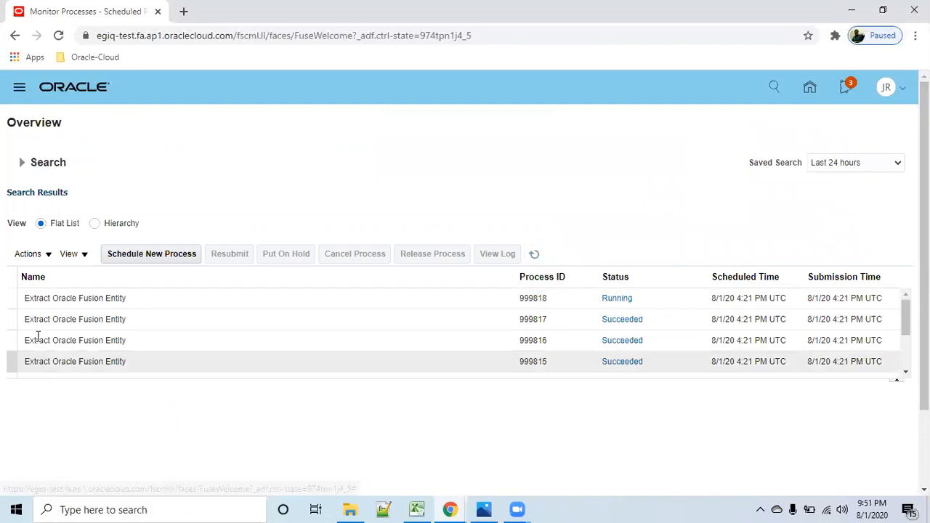
click(535, 255)
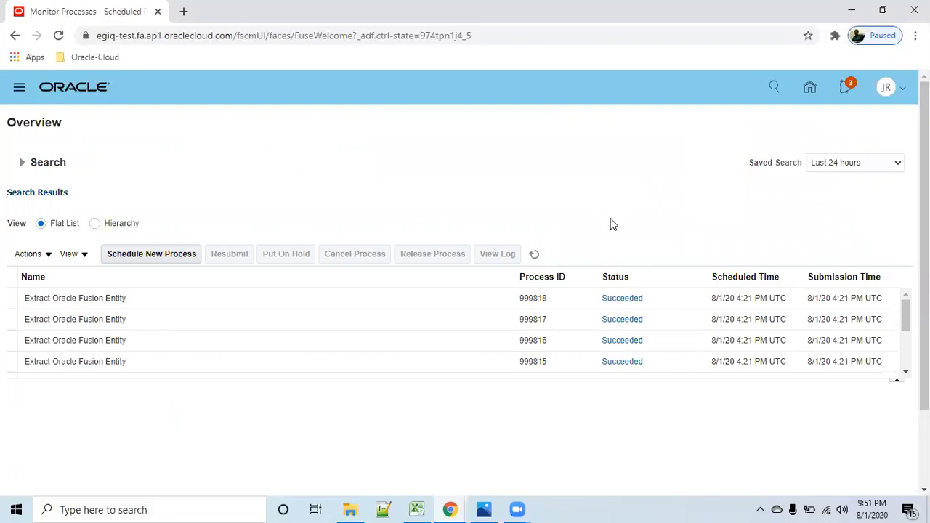
click(534, 253)
click(533, 256)
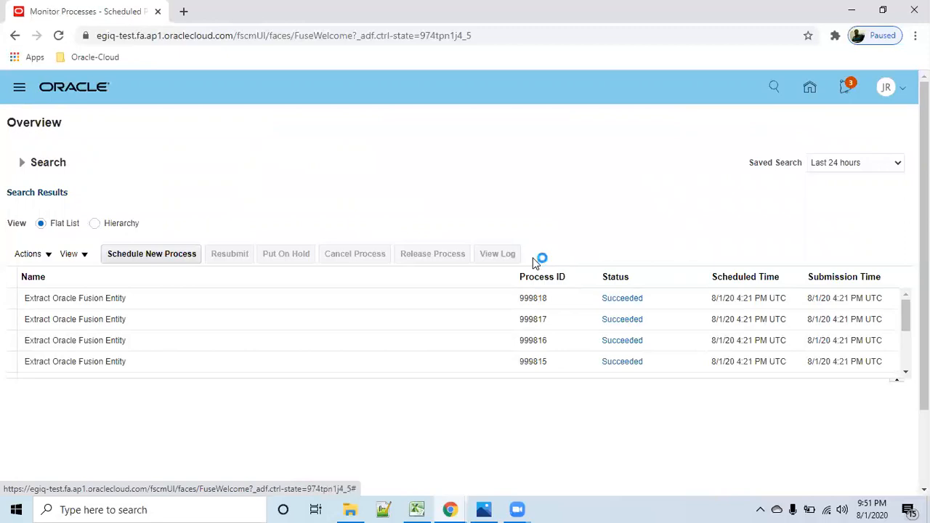
drag(904, 325, 905, 362)
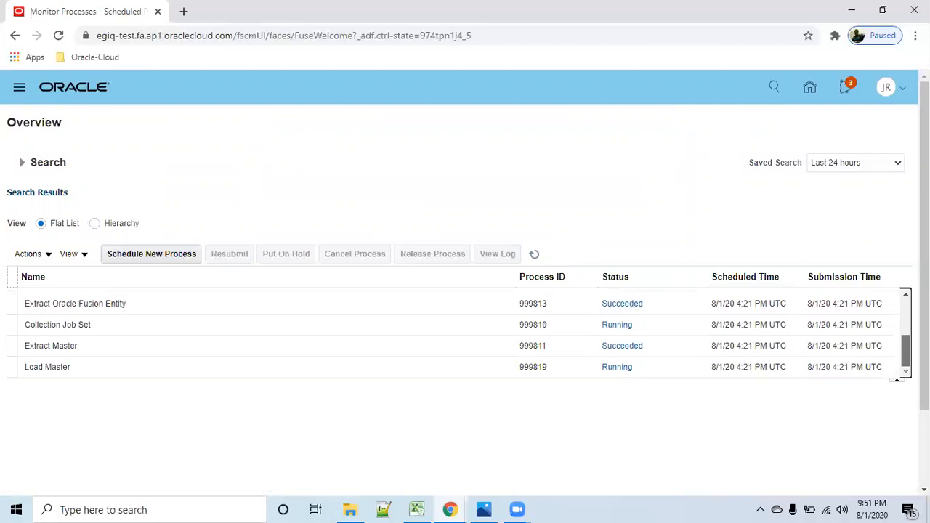
click(133, 367)
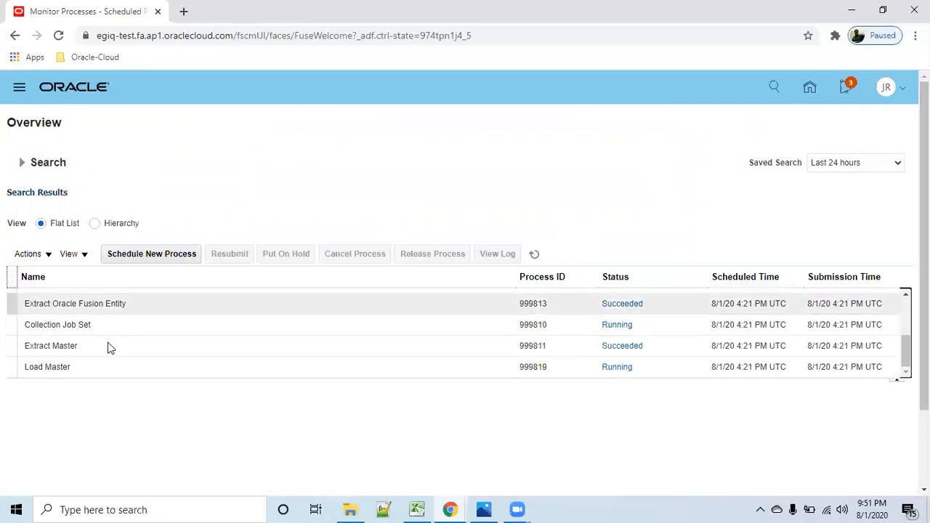
mouse_move(905, 352)
mouse_down()
mouse_move(906, 323)
mouse_move(905, 354)
mouse_up()
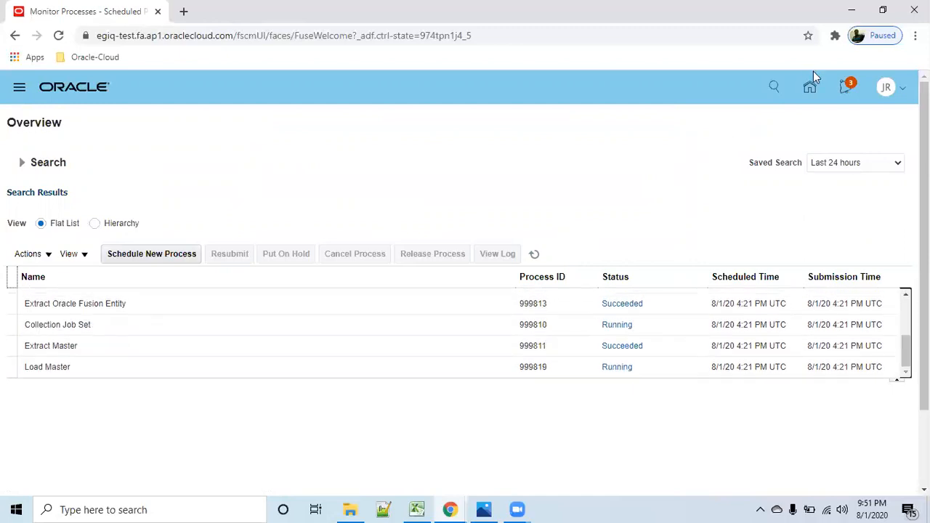
click(812, 89)
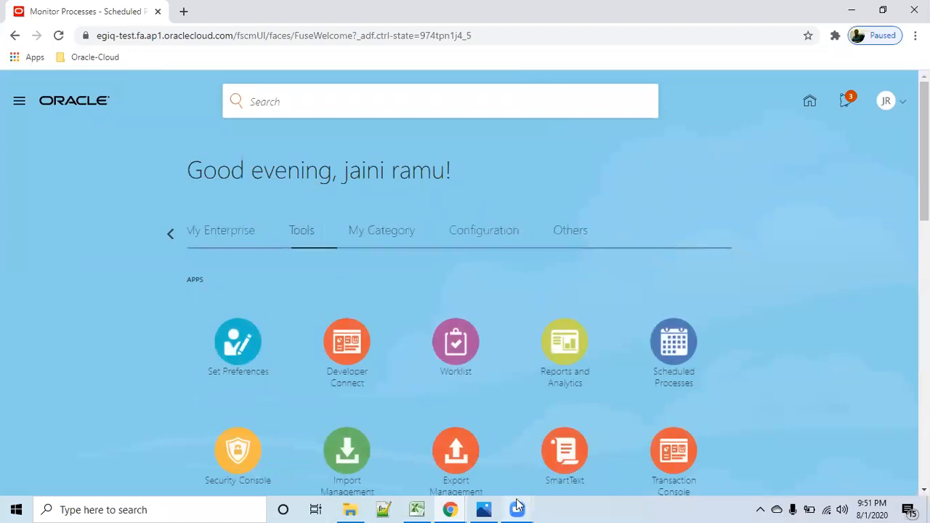
- Switch to the Practice-omsheet workbook in Excel, review the OM topic list on Sheet2 down to create Customer, and return to the browser
mouse_move(416, 509)
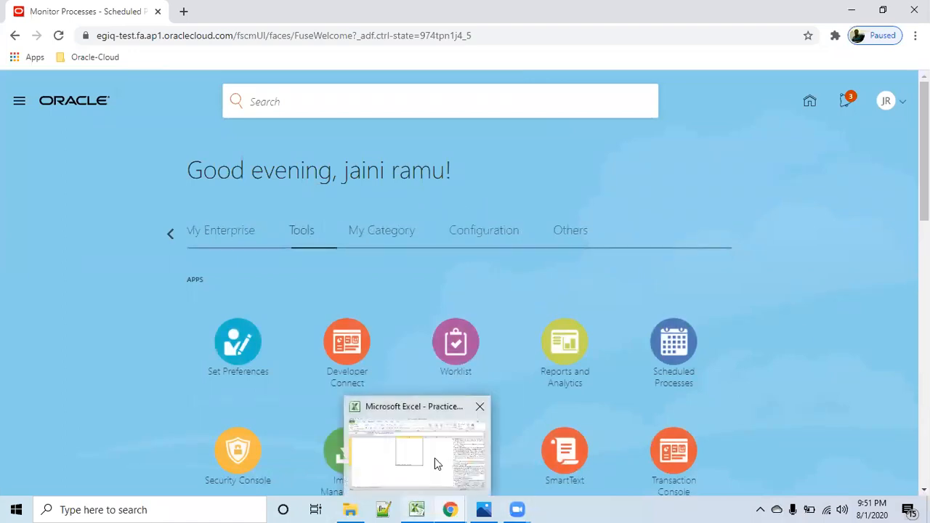
click(434, 458)
click(157, 471)
click(110, 471)
click(747, 420)
click(601, 339)
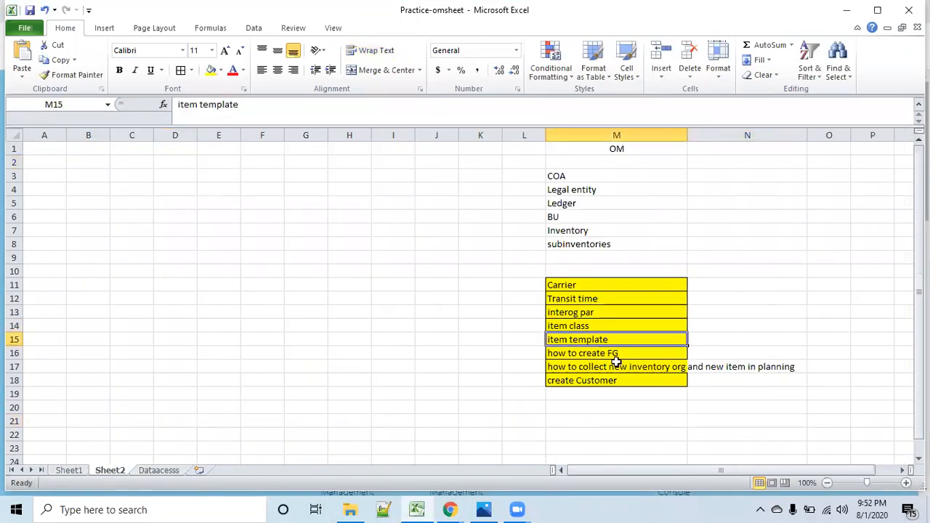
click(632, 354)
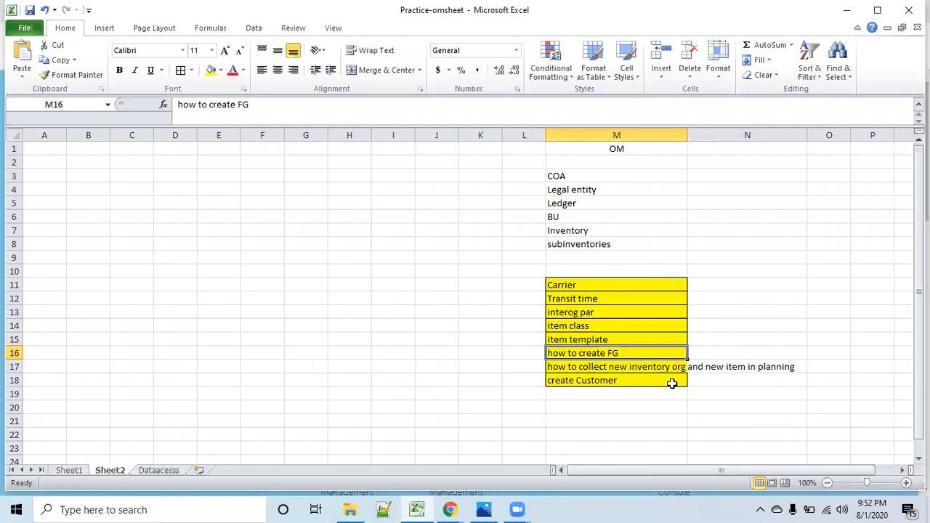
click(771, 425)
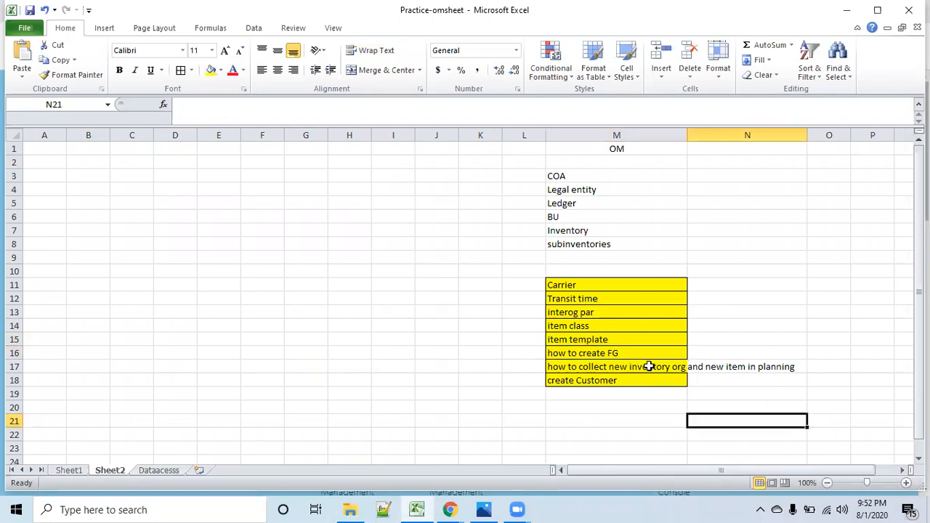
click(650, 367)
click(639, 384)
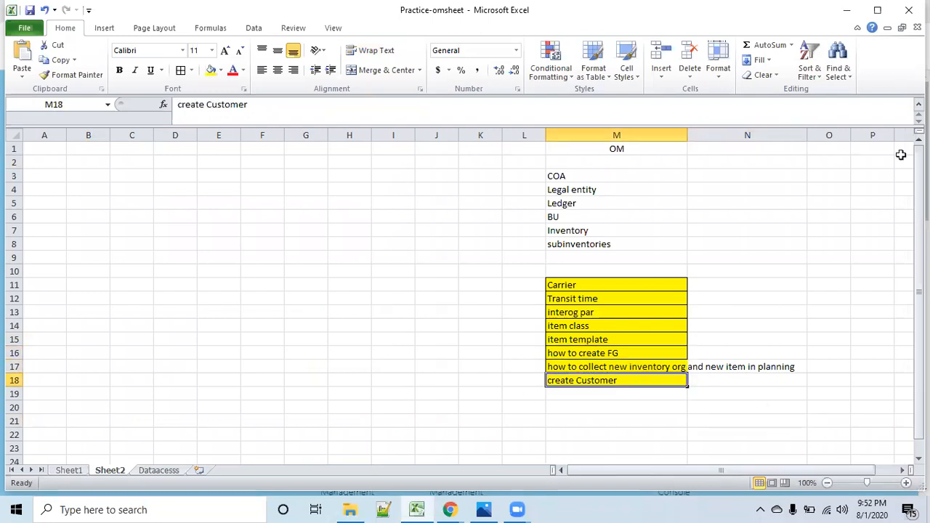
click(847, 10)
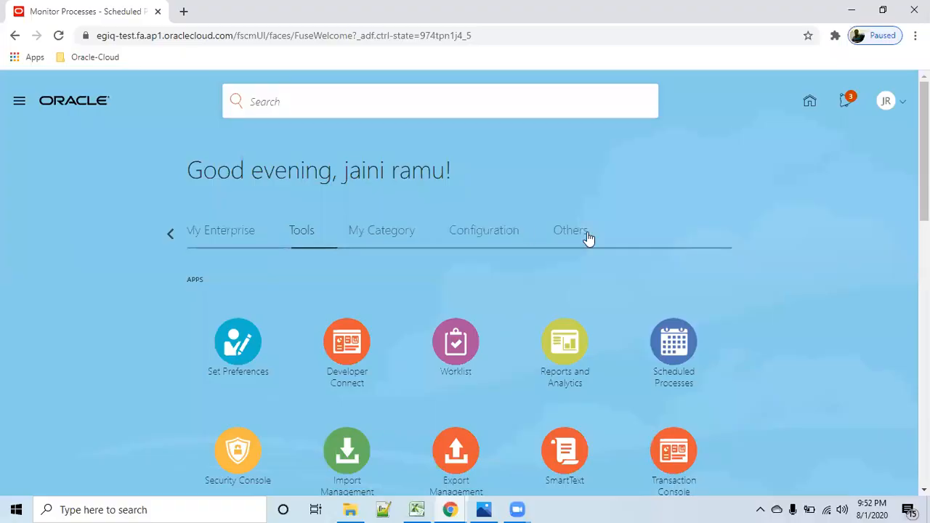
- Open Setup and Maintenance and go to its task search page
click(903, 103)
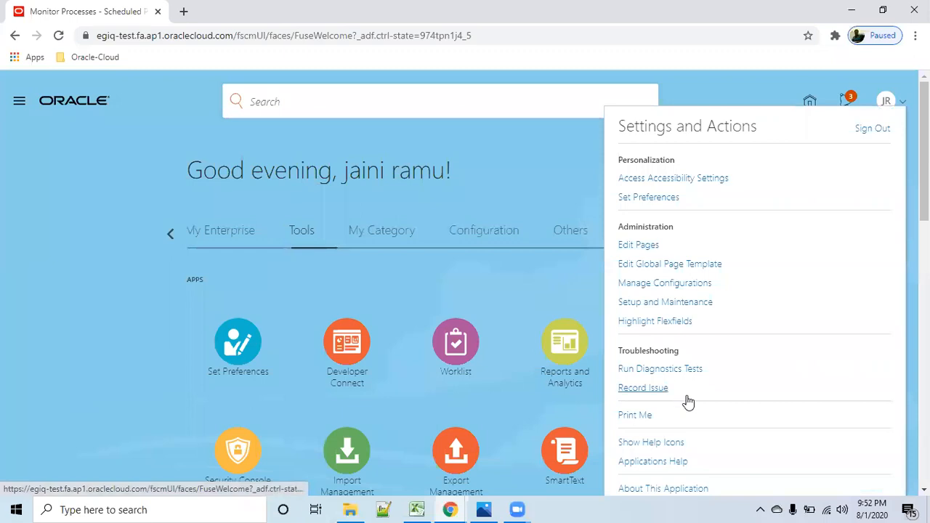
click(690, 308)
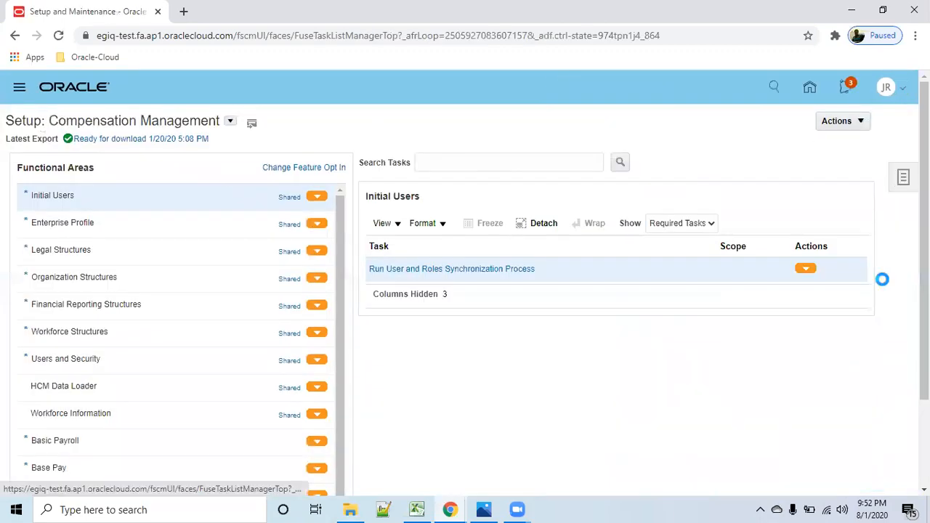
click(808, 242)
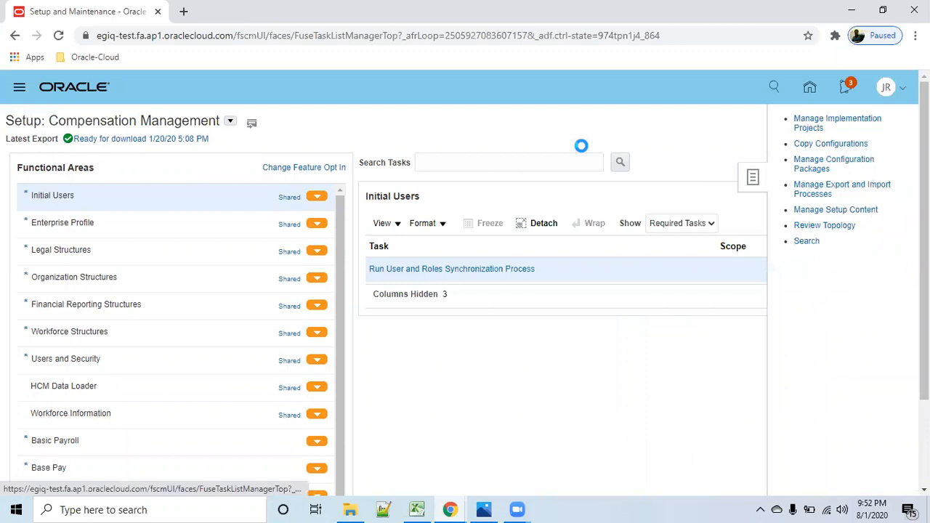
- Search the setup tasks for Manage customers and open the Manage Customers task
click(317, 146)
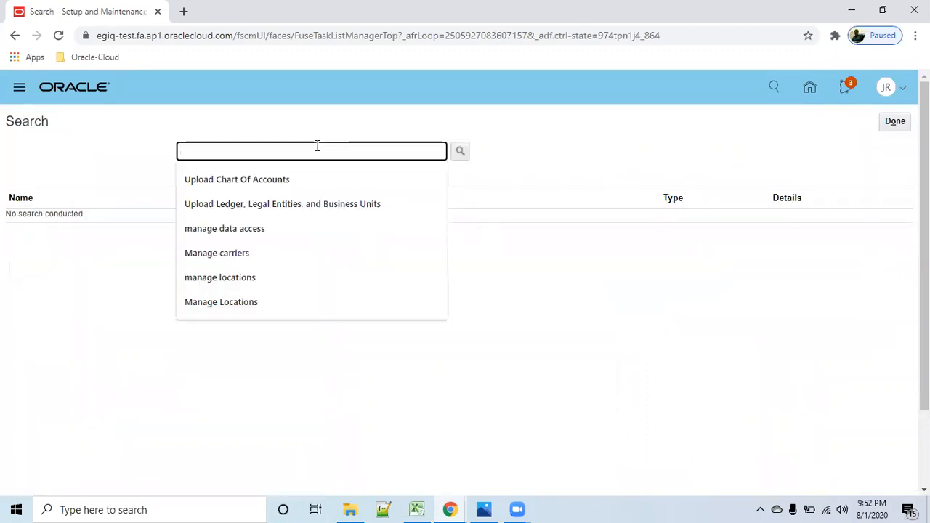
text(Manage )
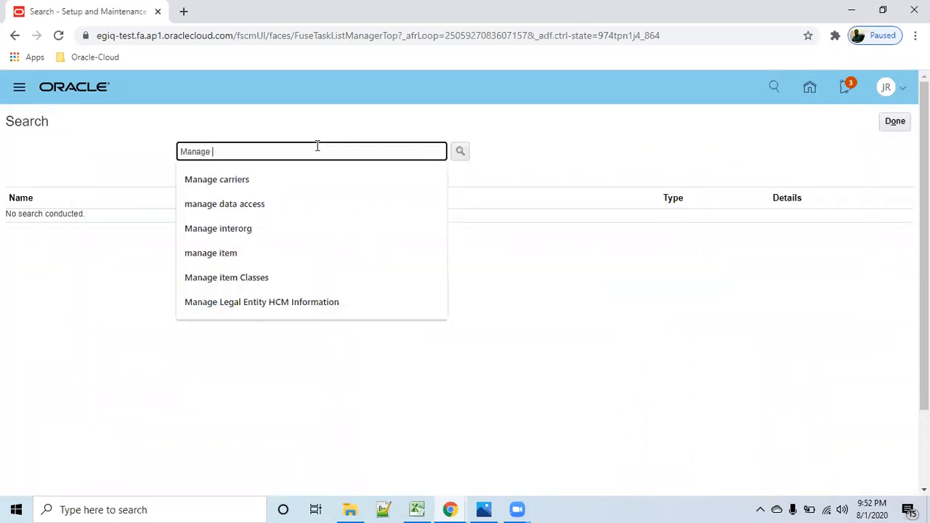
text(customers)
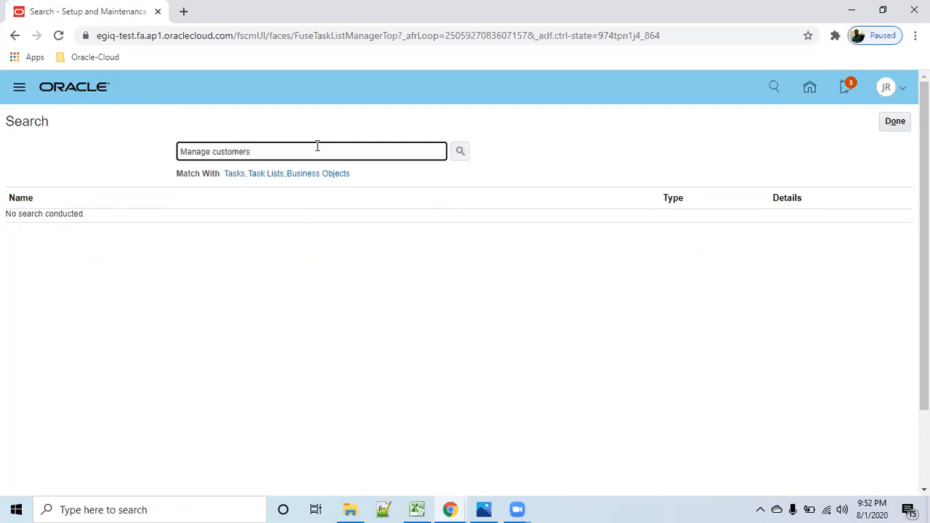
key(Return)
click(53, 221)
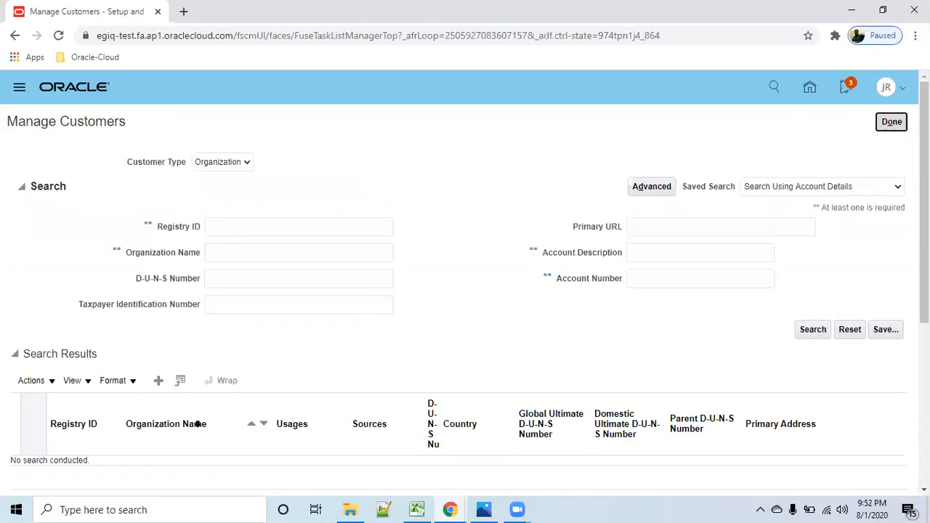
- Start creating a new organization customer and name it r02_customer_corp
click(158, 382)
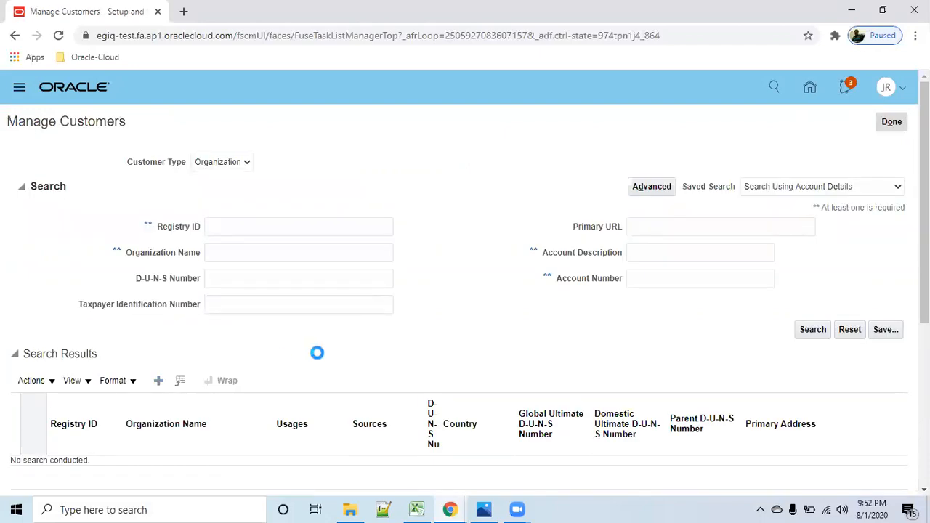
click(285, 227)
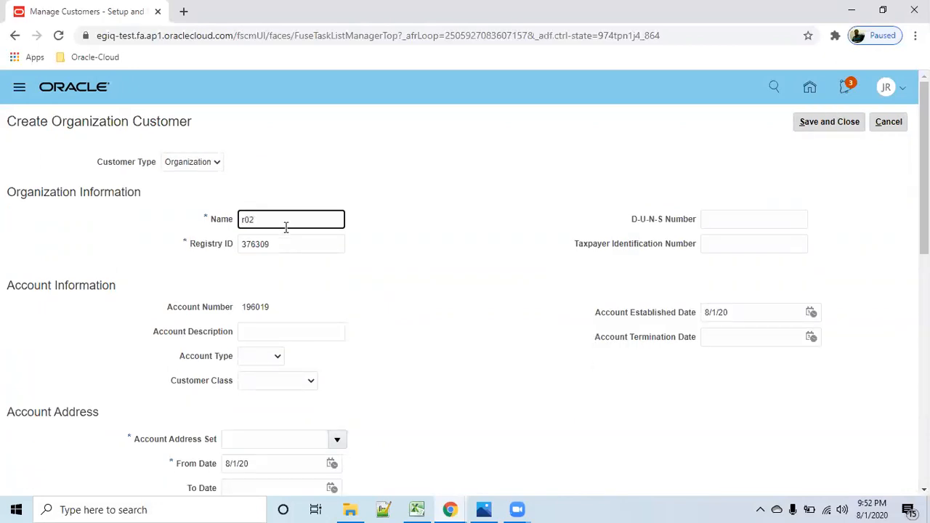
text(r02_customer_corp)
click(403, 273)
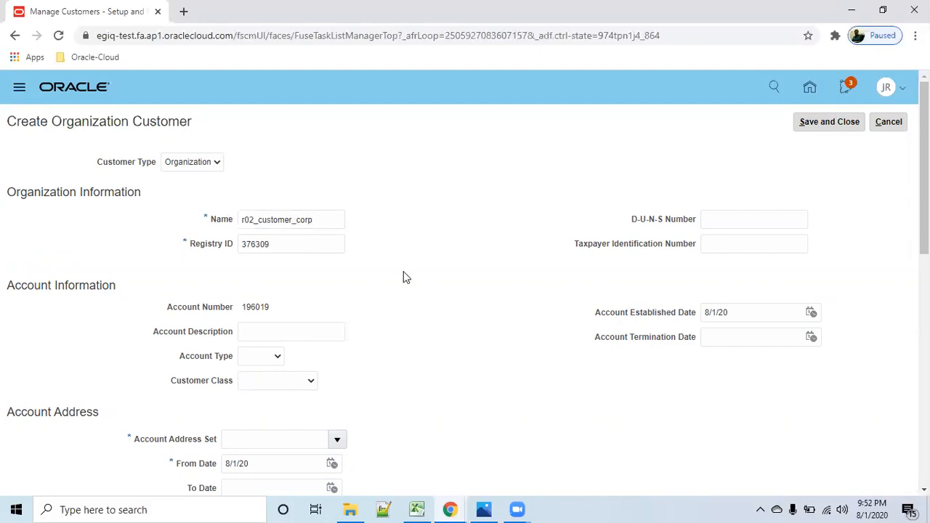
- Search the account address sets for code "enter" and assign the ENTERPRISE set to the customer's account address
scroll(295, 402, down, 1)
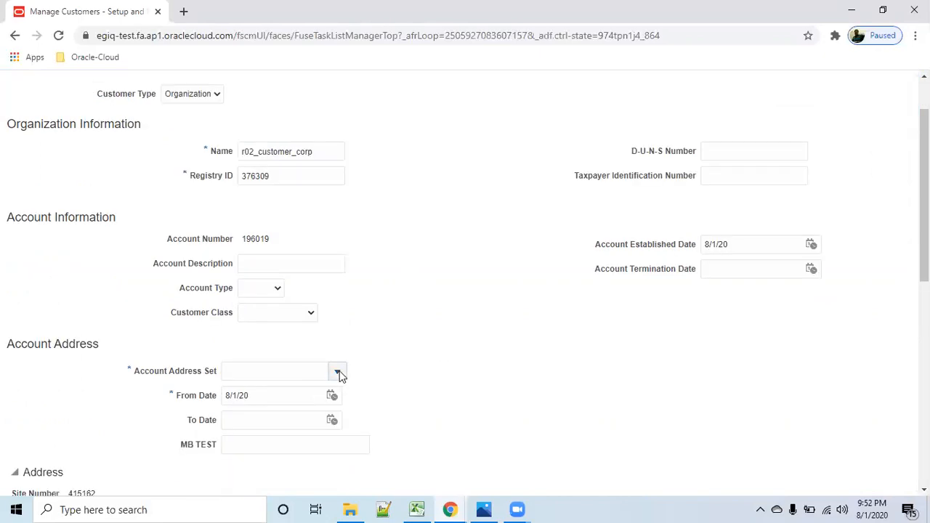
click(338, 372)
click(236, 349)
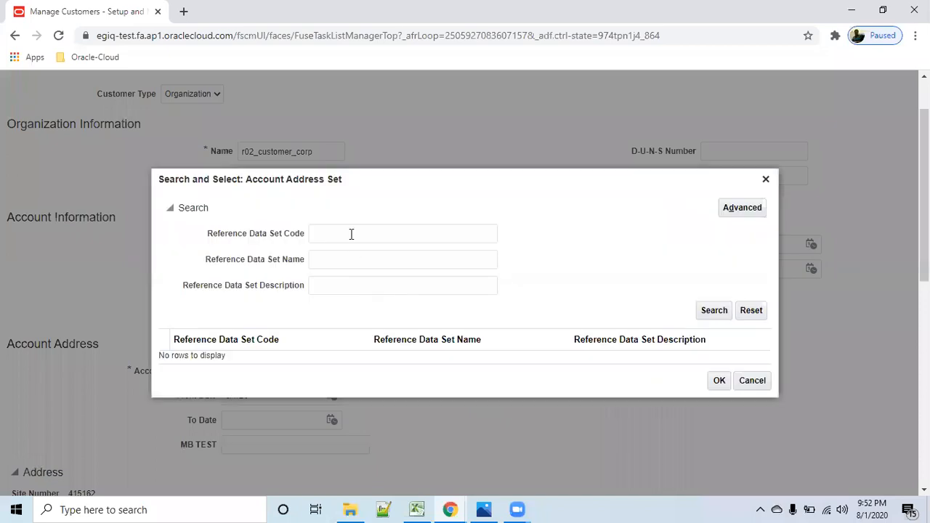
click(351, 234)
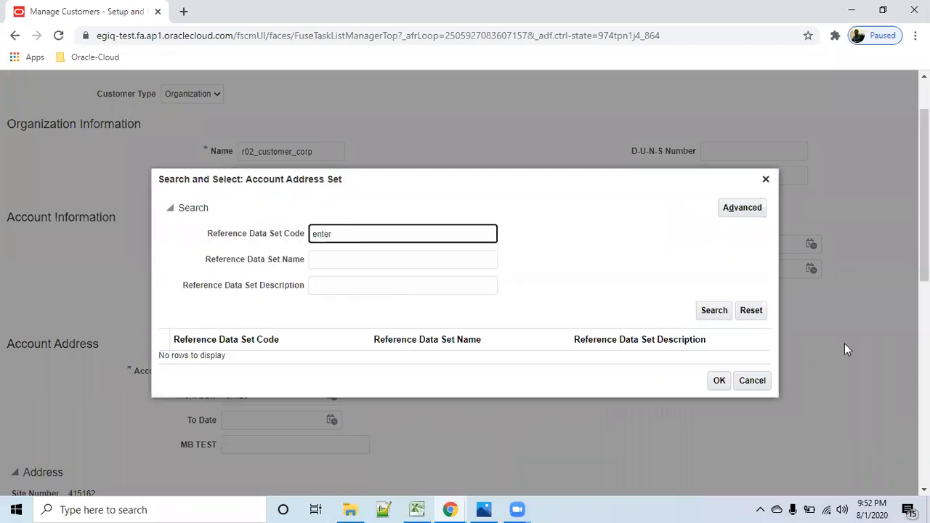
click(714, 310)
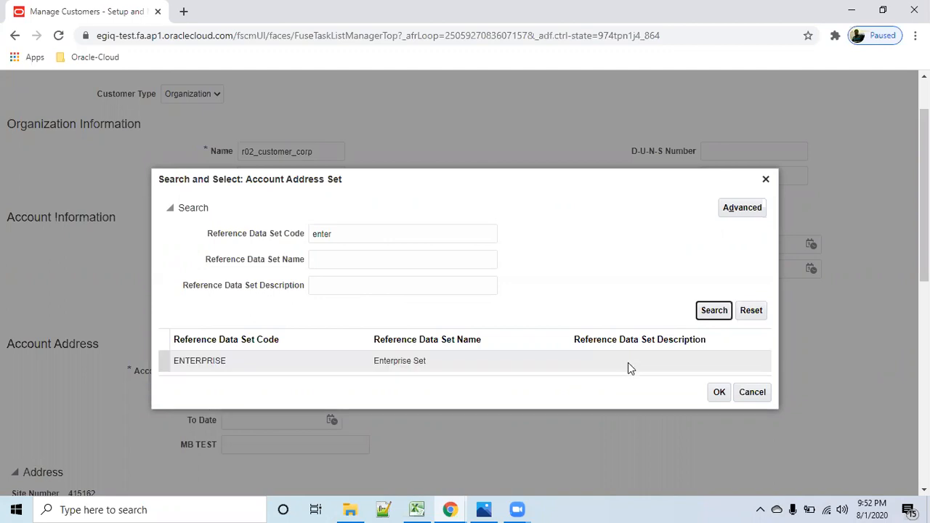
click(377, 363)
click(718, 386)
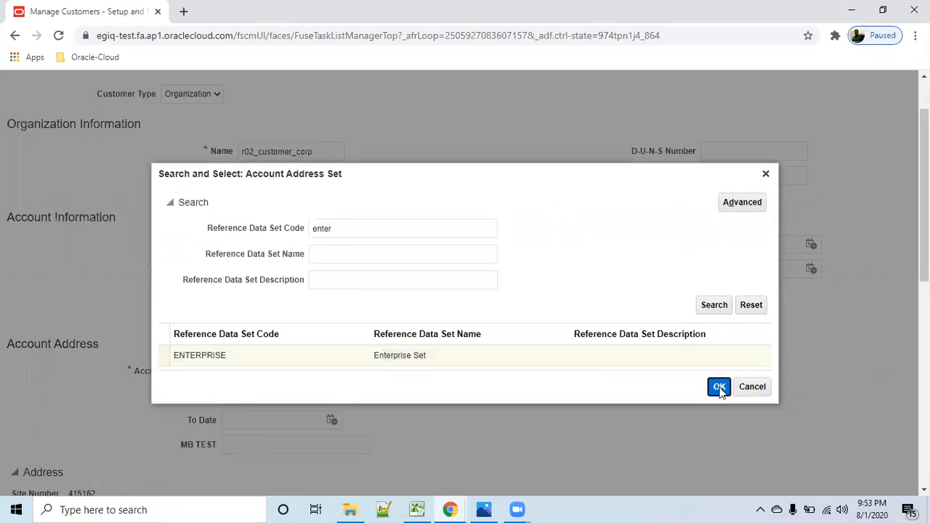
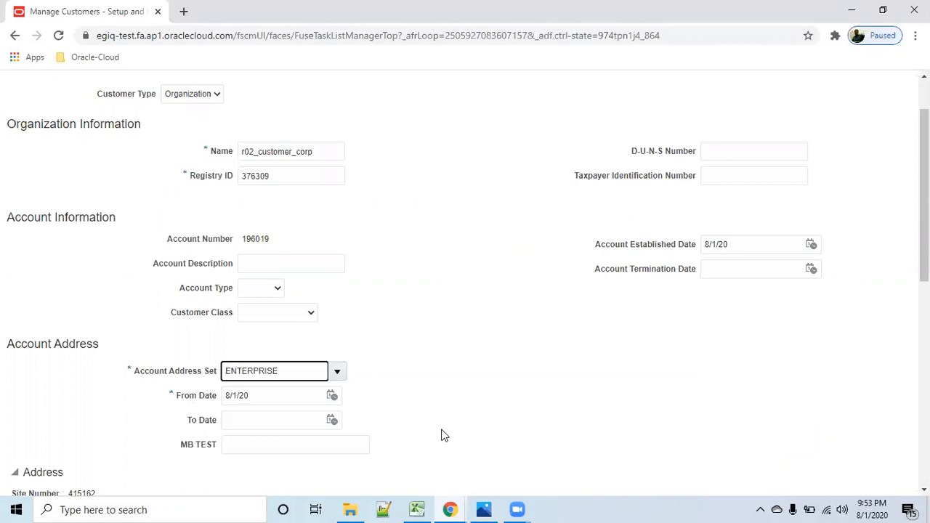
- Fill in the first address line of the new customer's United States account address
scroll(442, 429, down, 3)
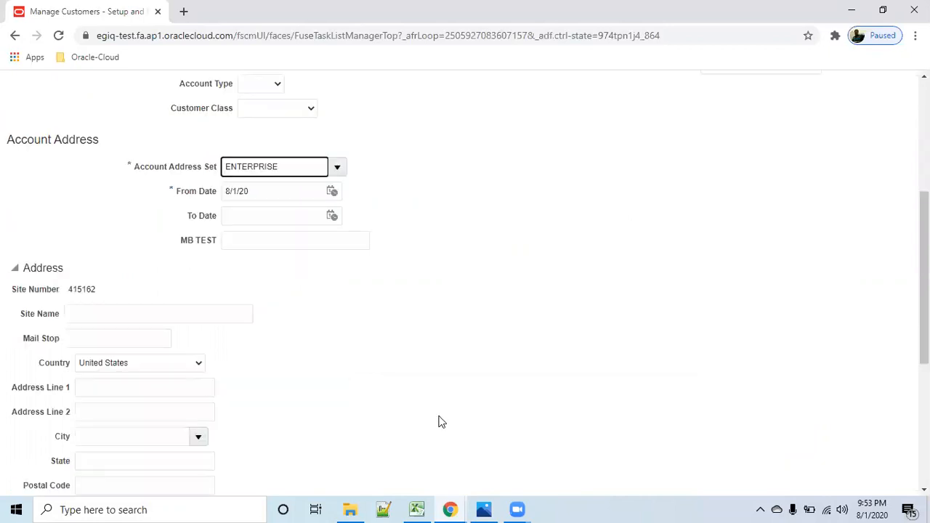
scroll(440, 418, down, 3)
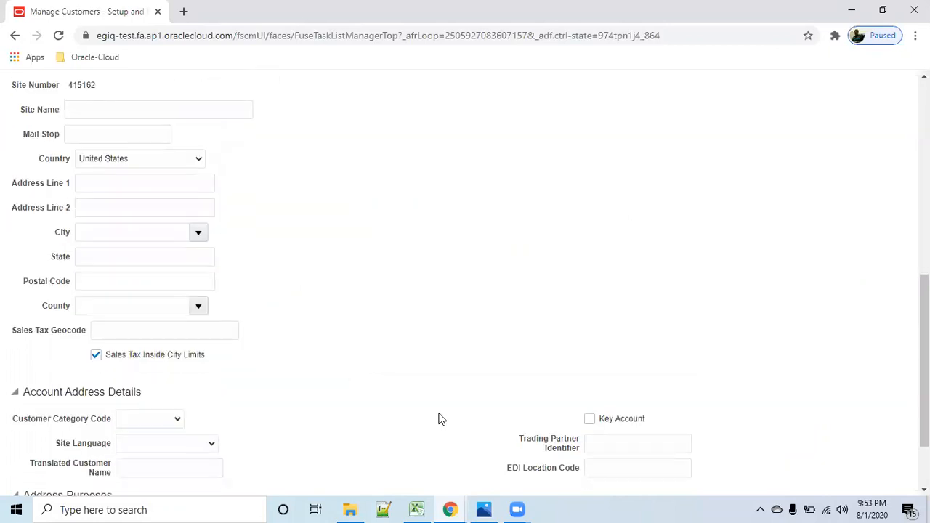
scroll(440, 419, up, 1)
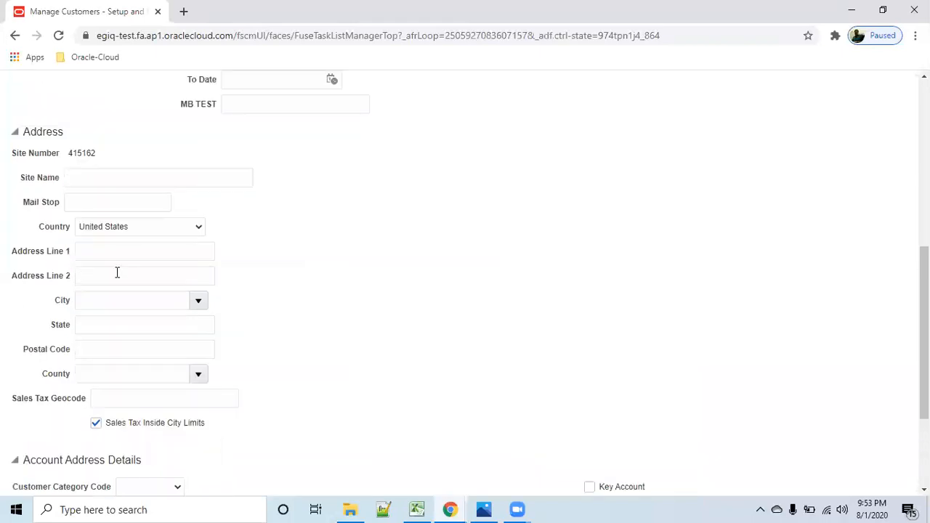
click(128, 254)
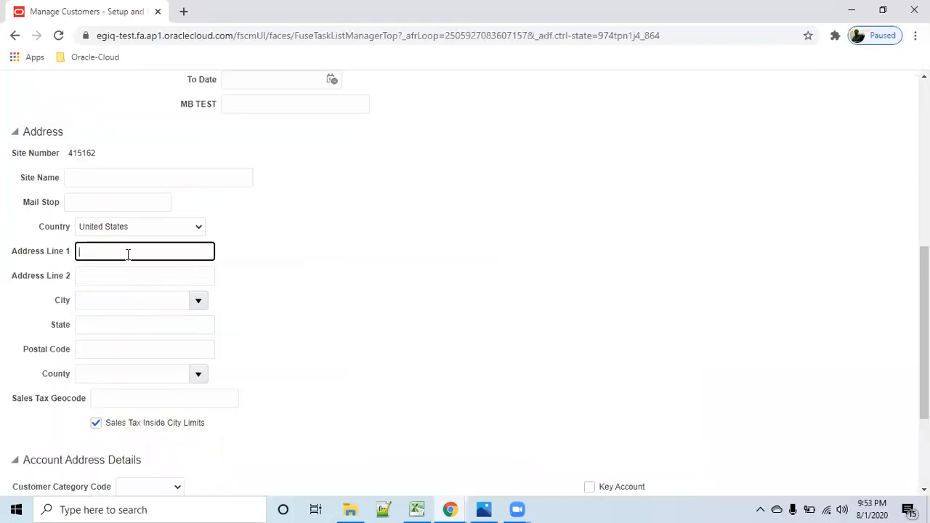
text(Line1)
key(Tab)
key(Tab)
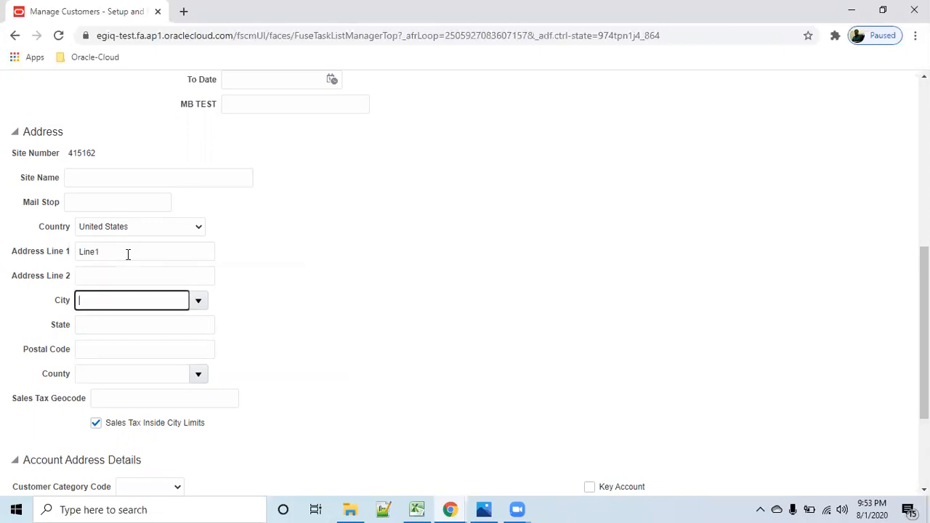
- Set the address city to the New York entry in Bronx county and fill in the postal code
text(Newyor)
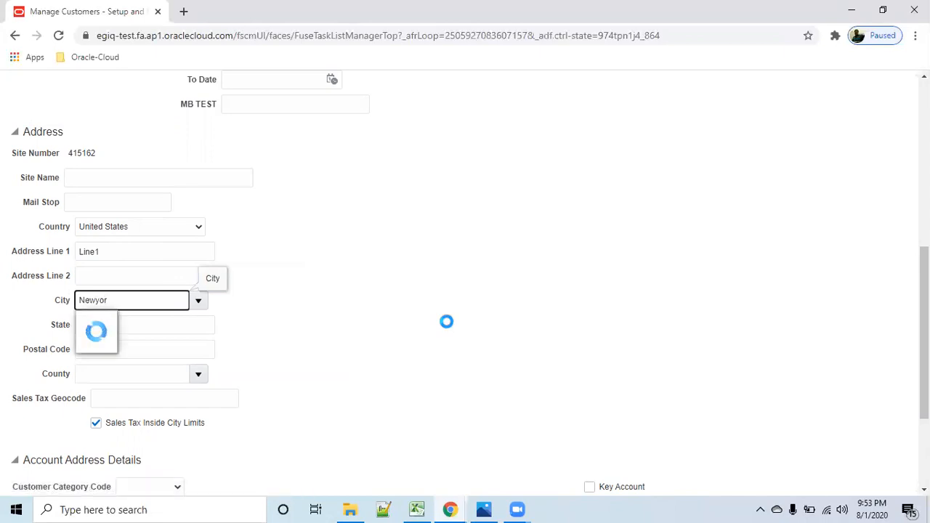
key(BackSpace)
key(BackSpace)
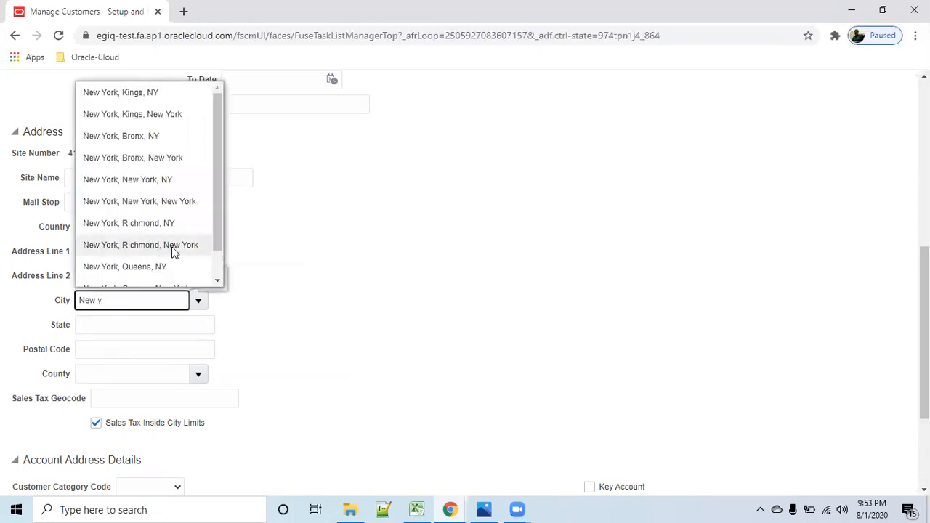
click(151, 138)
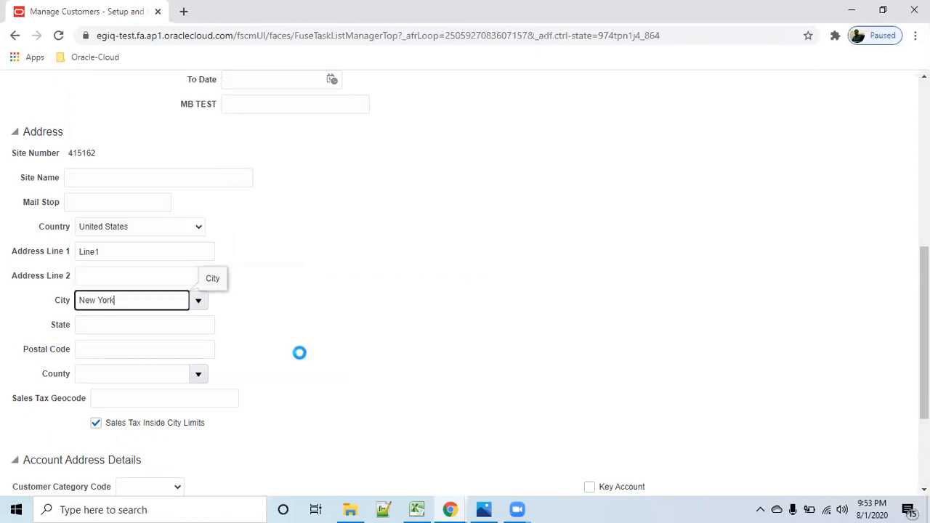
click(144, 341)
click(137, 323)
click(146, 354)
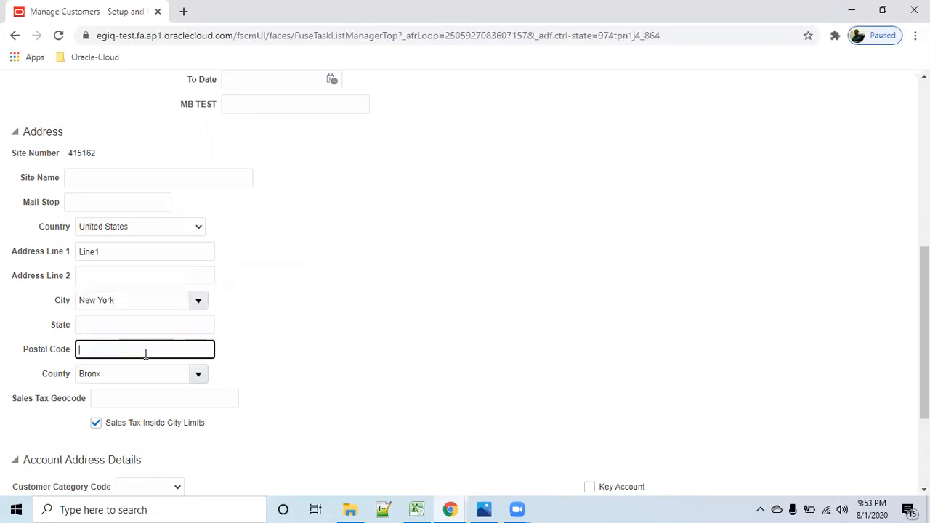
text(2000)
key(Tab)
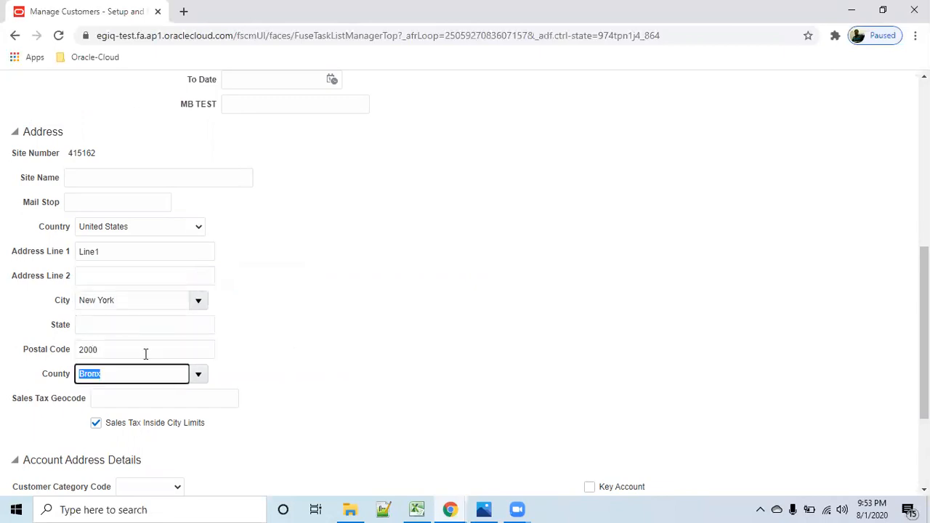
click(481, 328)
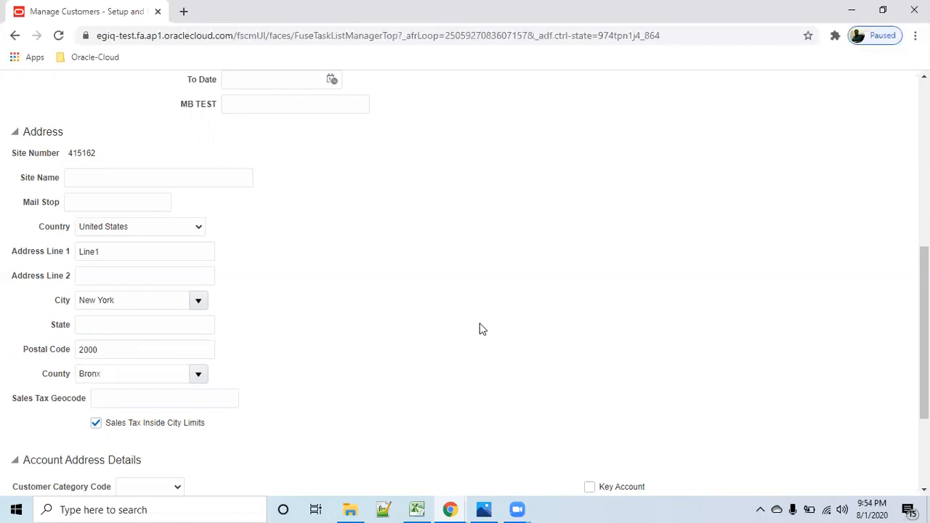
- Add an address purpose row to the customer's account address and set its purpose to Bill to
scroll(335, 358, down, 2)
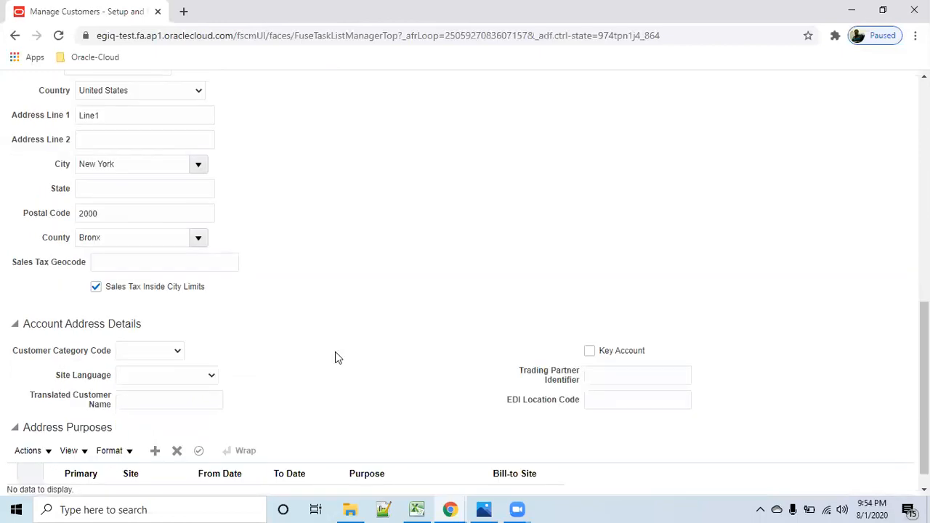
scroll(344, 357, up, 3)
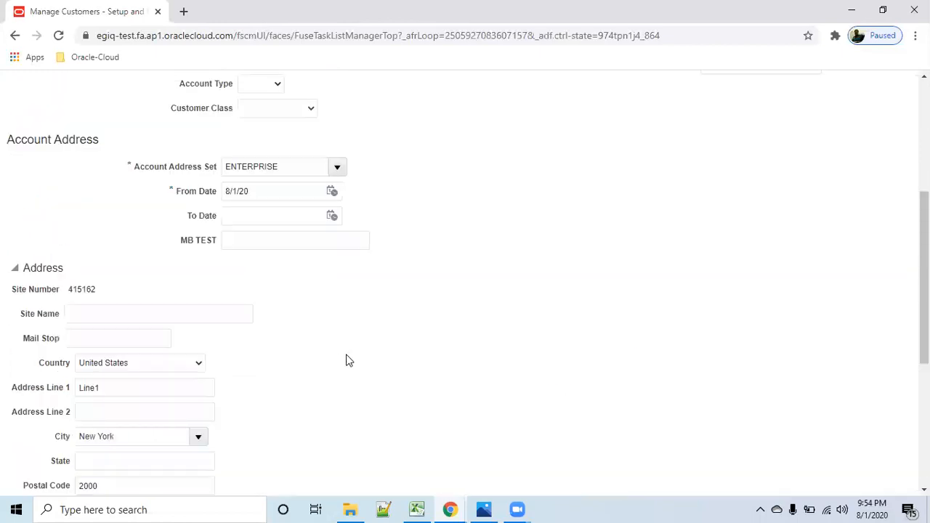
scroll(361, 369, down, 3)
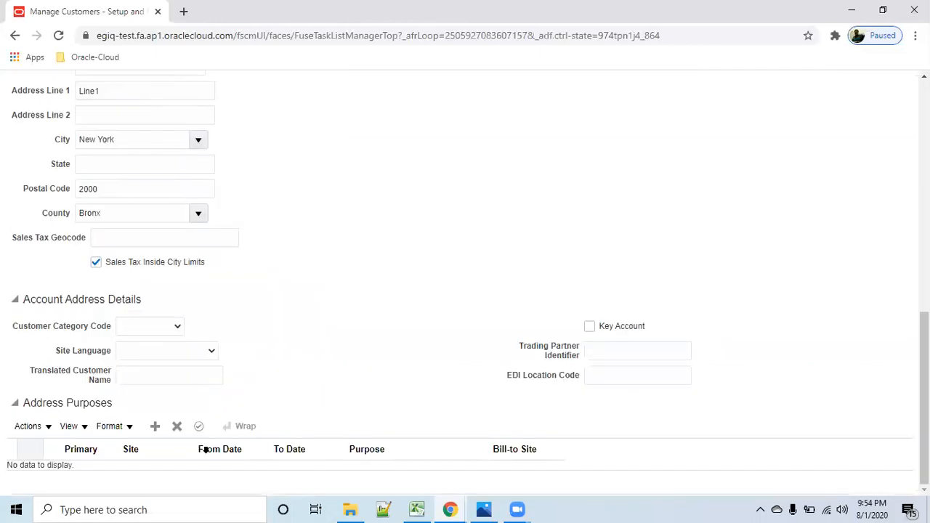
click(153, 429)
scroll(407, 424, down, 1)
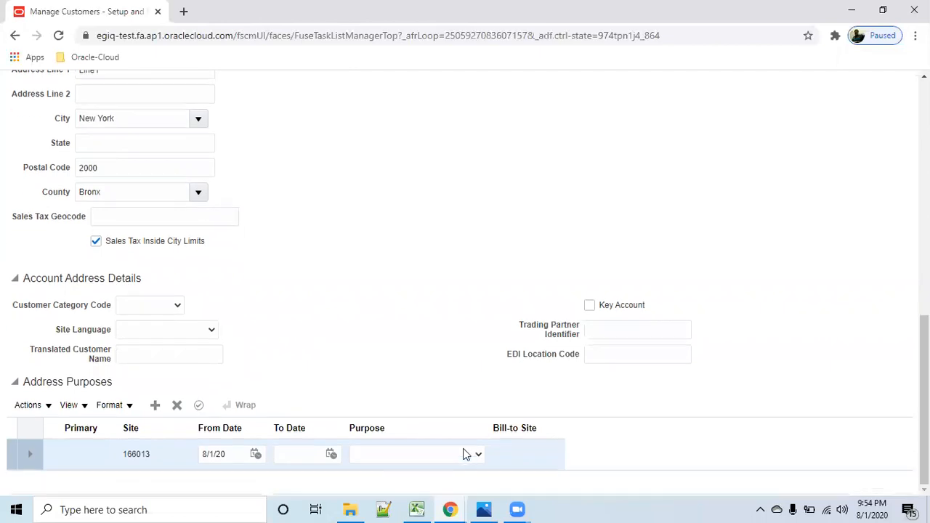
click(478, 454)
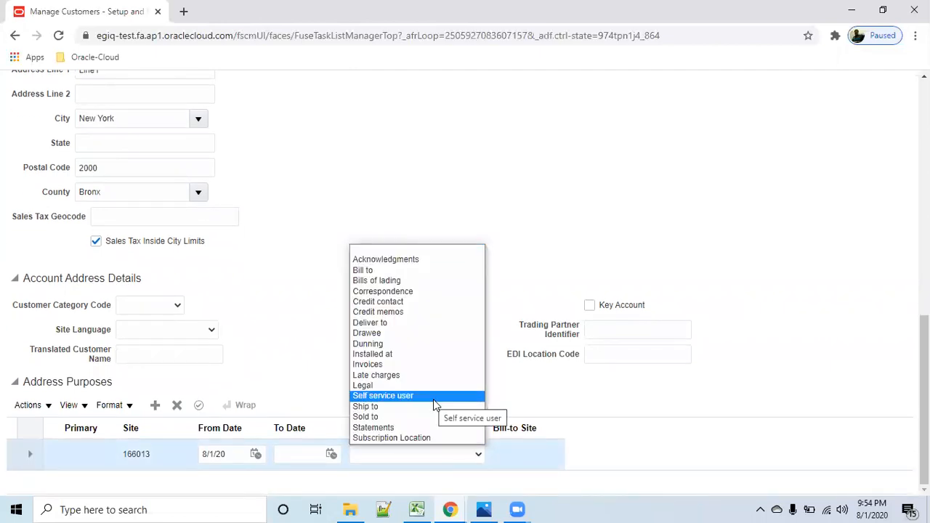
click(394, 273)
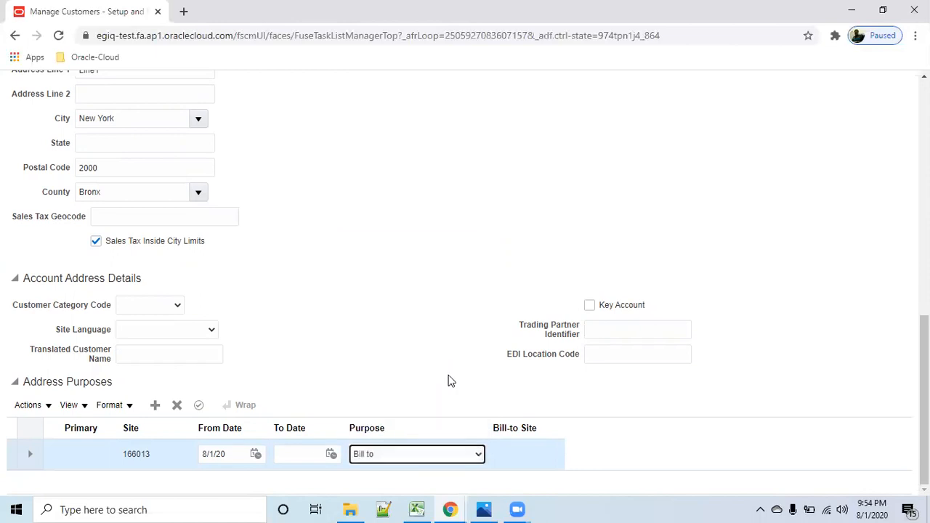
- Add a Ship to address purpose that uses the customer's own address as its bill-to site, and save the customer
click(155, 405)
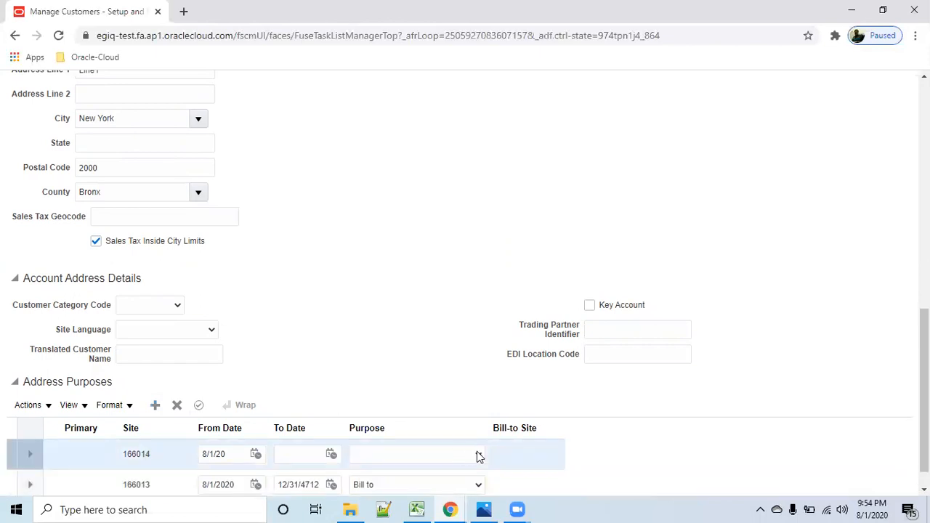
click(478, 456)
click(412, 407)
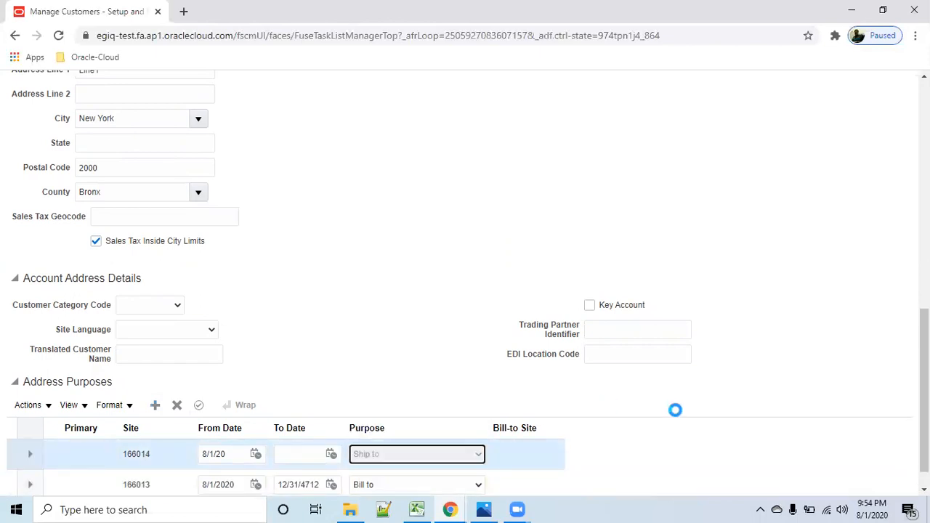
click(550, 458)
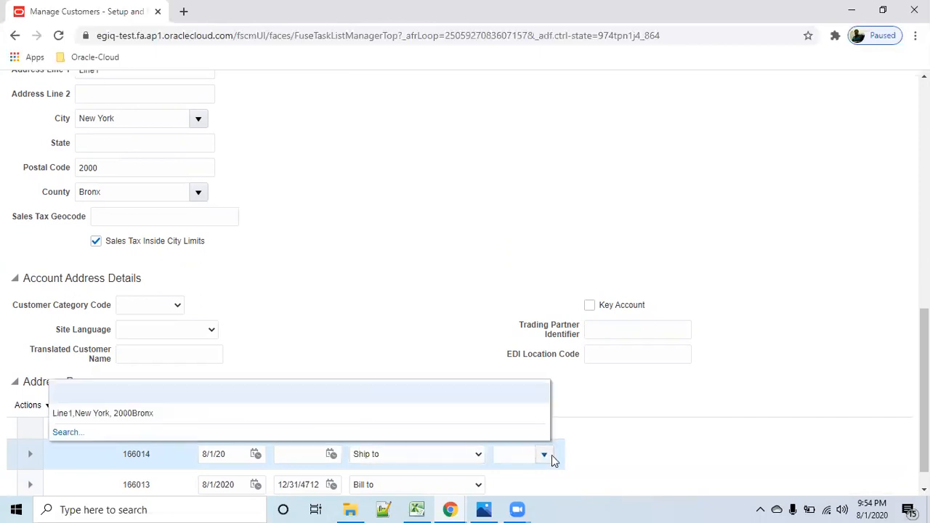
click(134, 414)
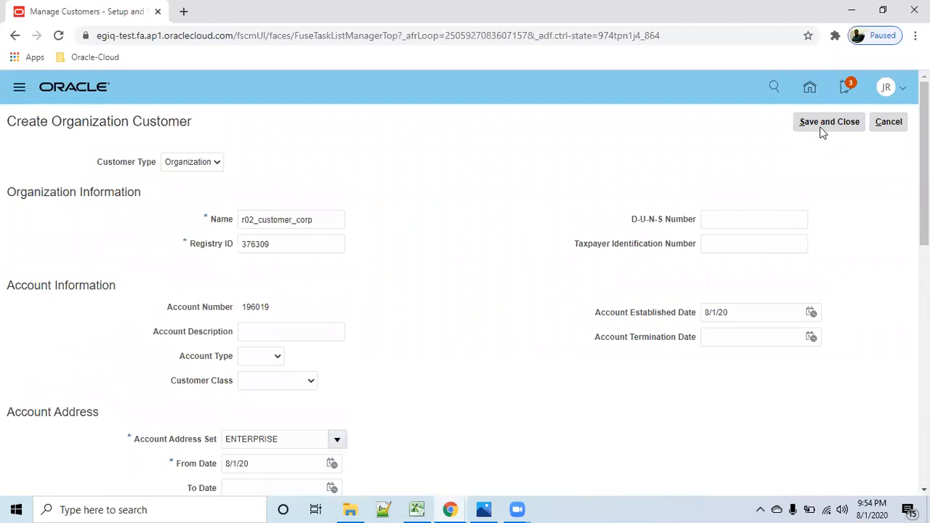
click(821, 123)
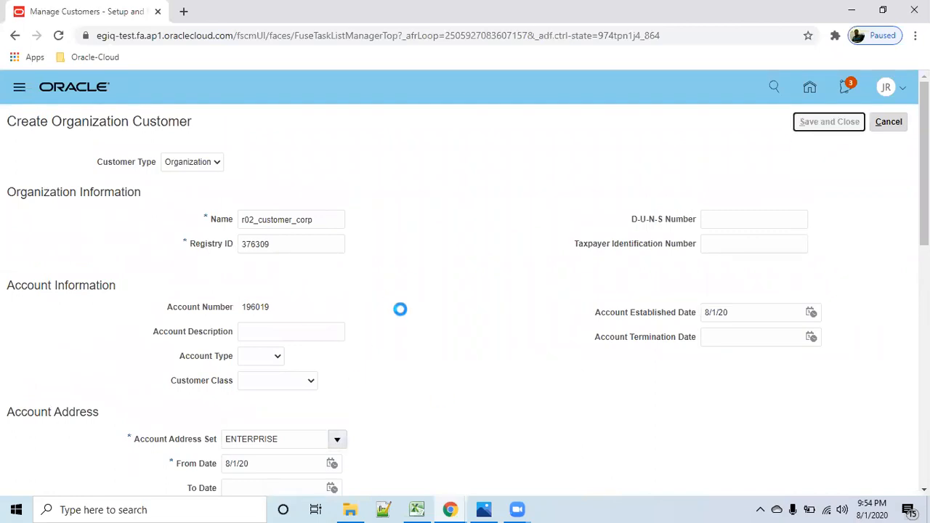
- Search customers for organization name r02 and open the account of r02_customer_corp for editing
click(252, 259)
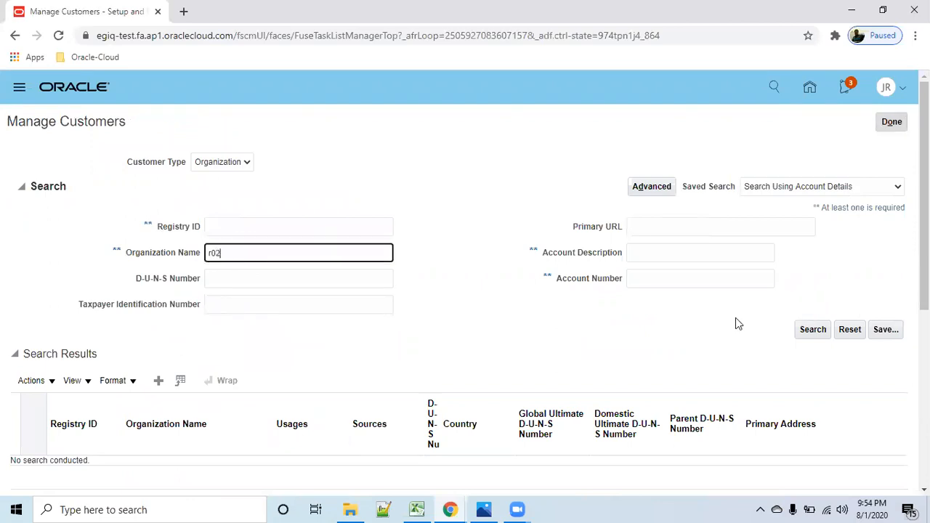
click(813, 330)
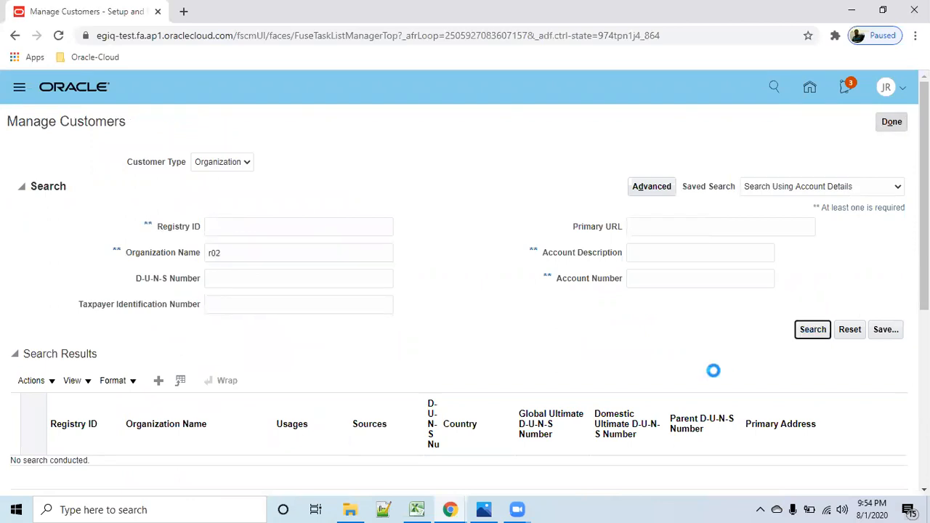
scroll(246, 256, down, 2)
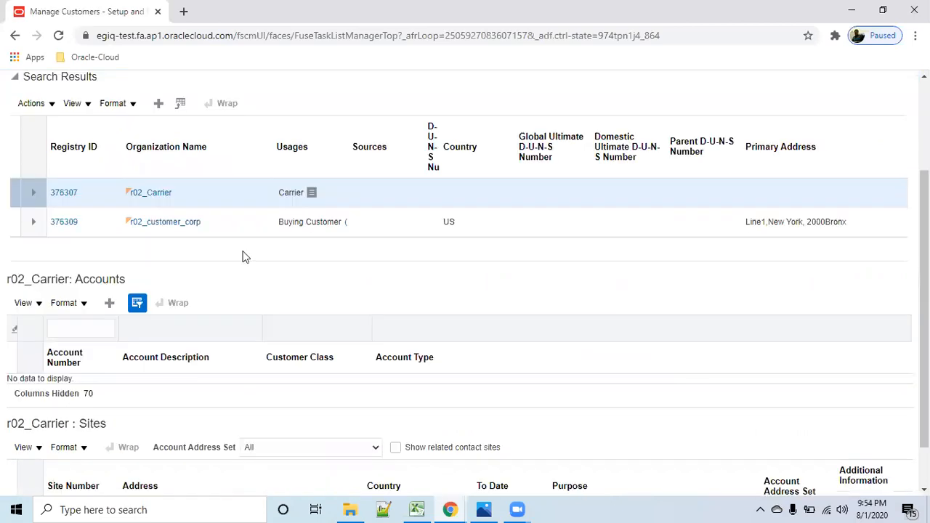
click(224, 223)
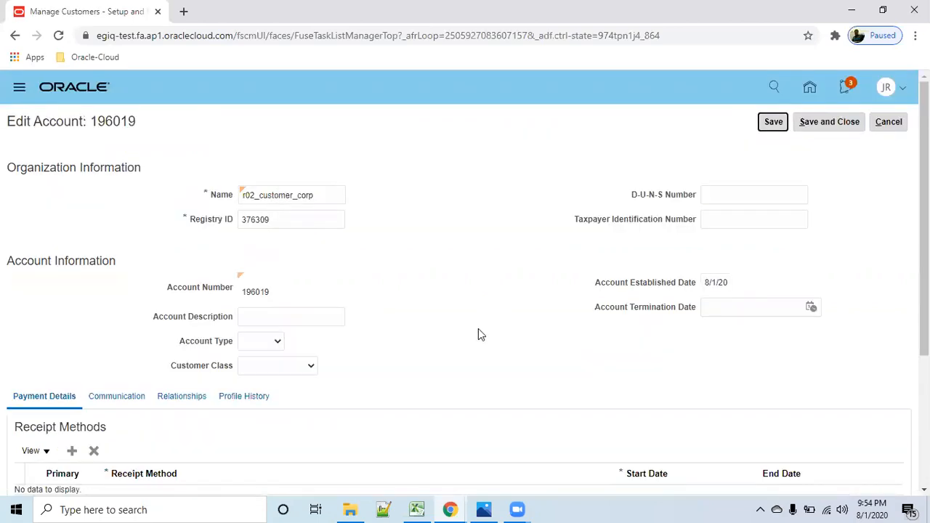
- Go to the communication details of the r02_customer_corp account and start editing its contacts
scroll(479, 335, down, 2)
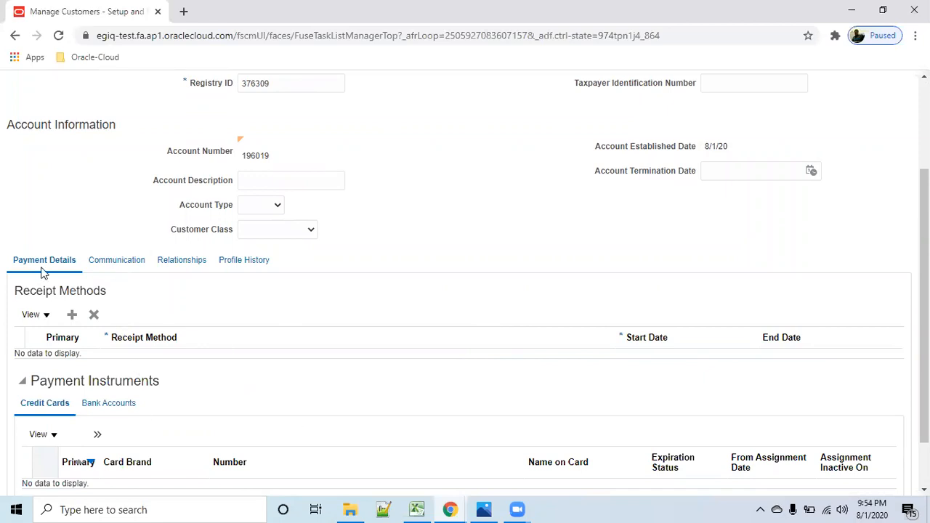
click(106, 270)
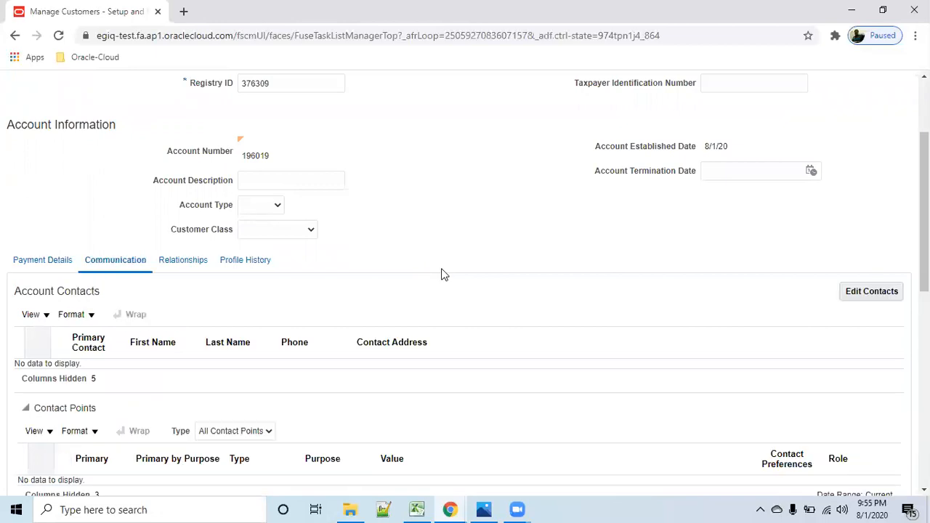
scroll(443, 275, down, 1)
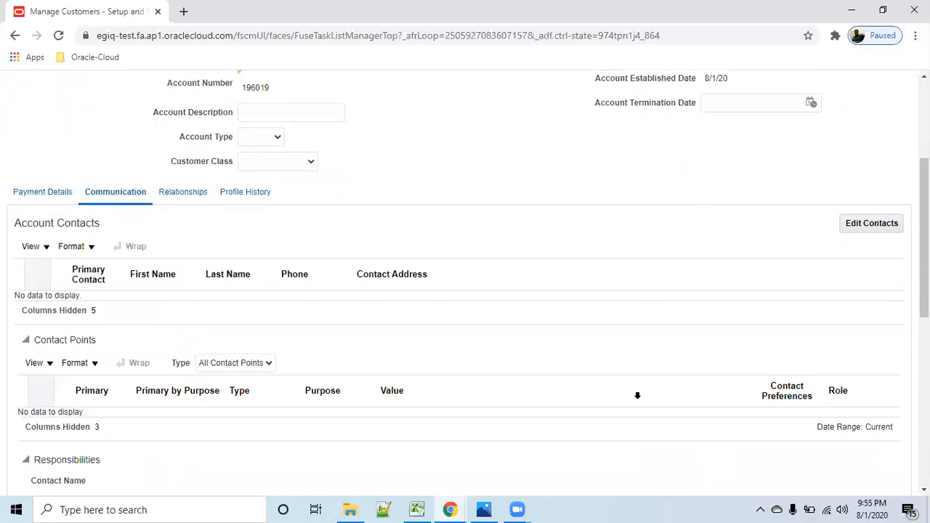
click(874, 224)
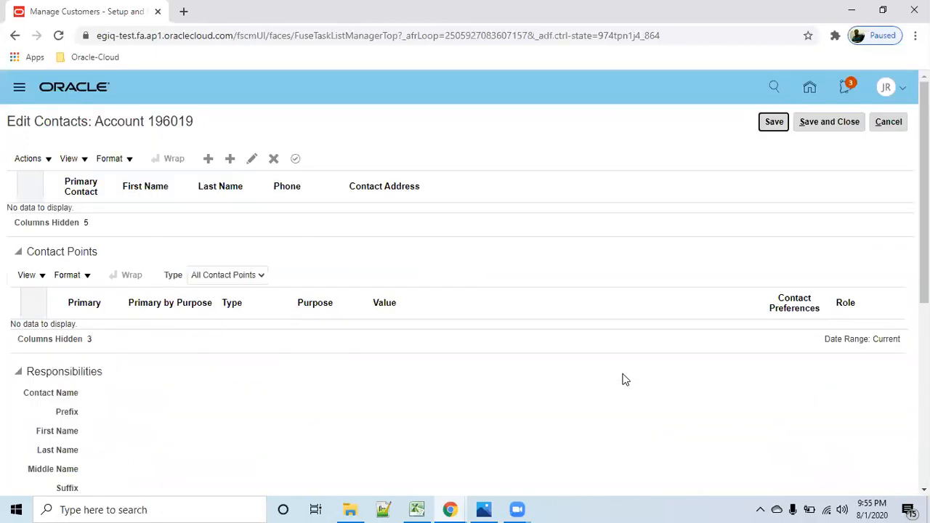
- Start a new account contact with prefix Mr. and enter the contact's first and last name
click(207, 159)
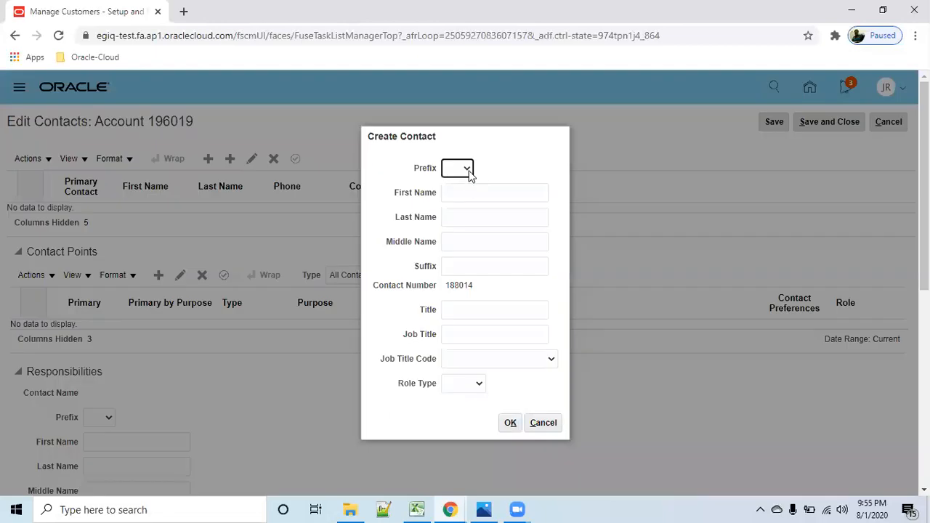
click(458, 168)
click(452, 213)
click(474, 193)
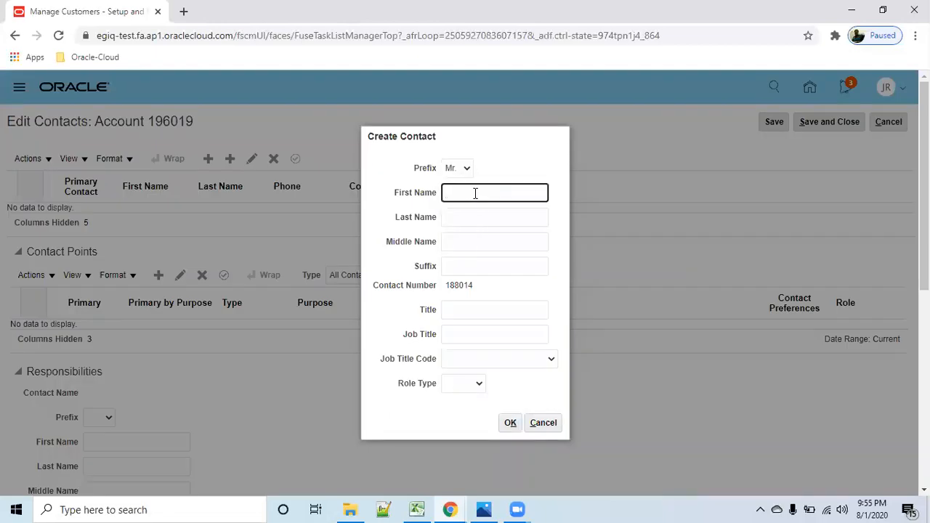
key(Tab)
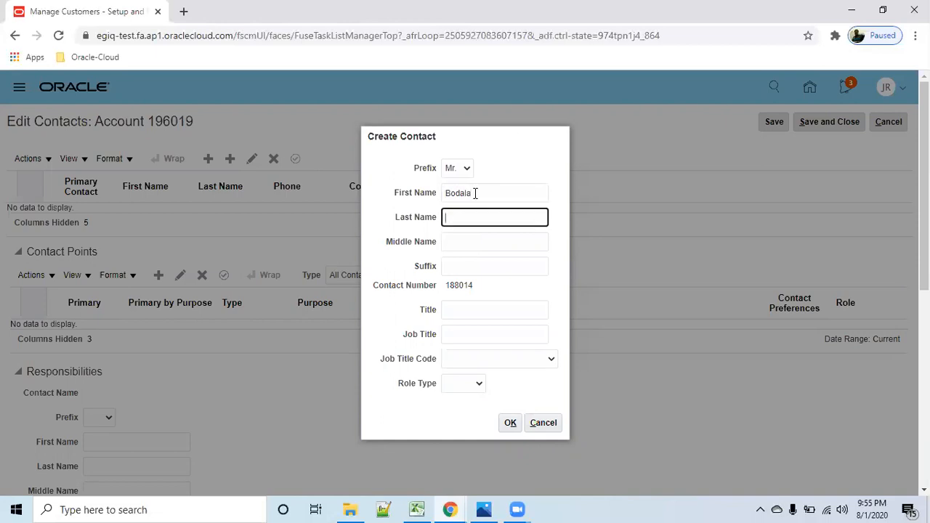
- Set the contact's job title code to Manager, choose a role type, and confirm the new contact
click(551, 358)
scroll(495, 332, down, 5)
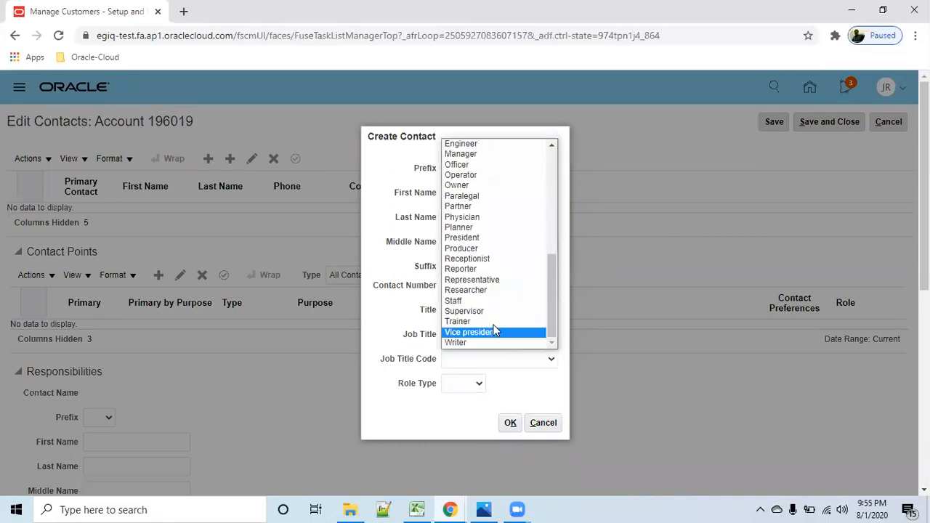
click(496, 154)
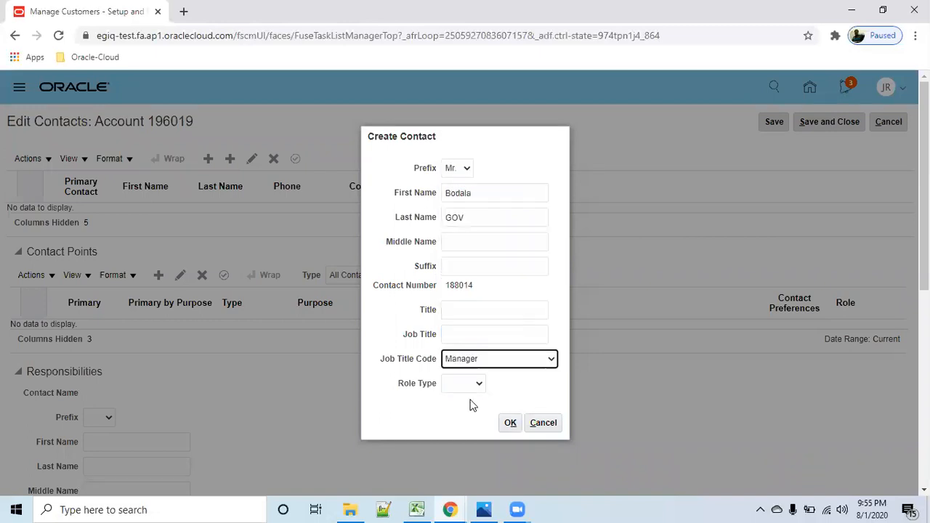
click(479, 384)
click(469, 410)
click(510, 422)
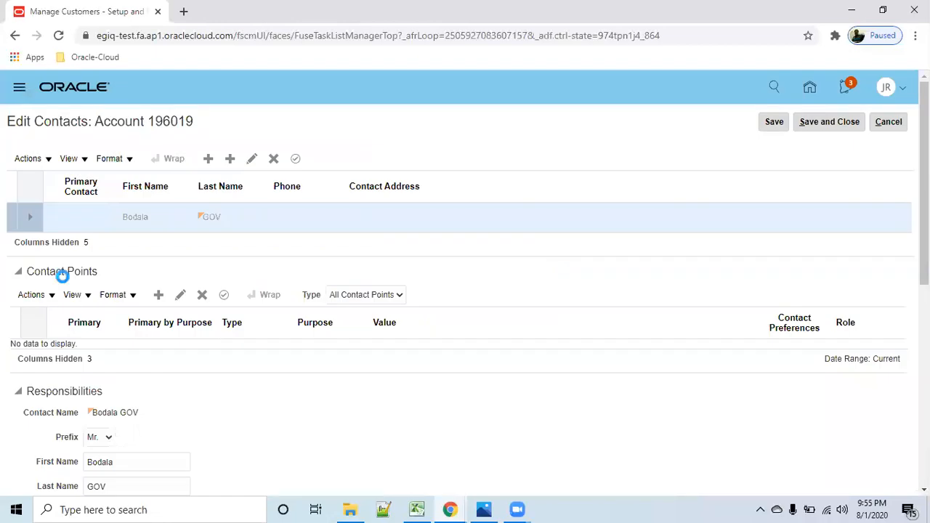
- Add a phone contact point of type Mobile to the contact, enter the phone number, and confirm it
click(158, 295)
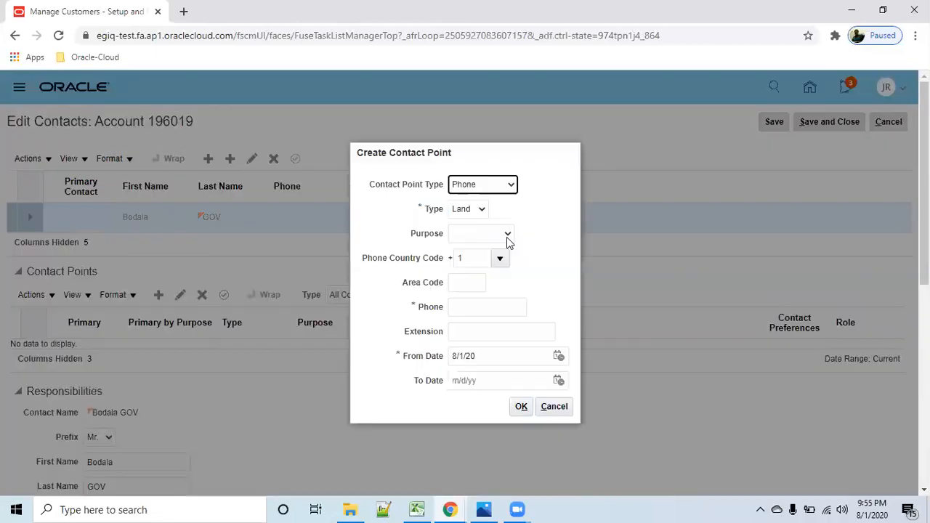
click(511, 186)
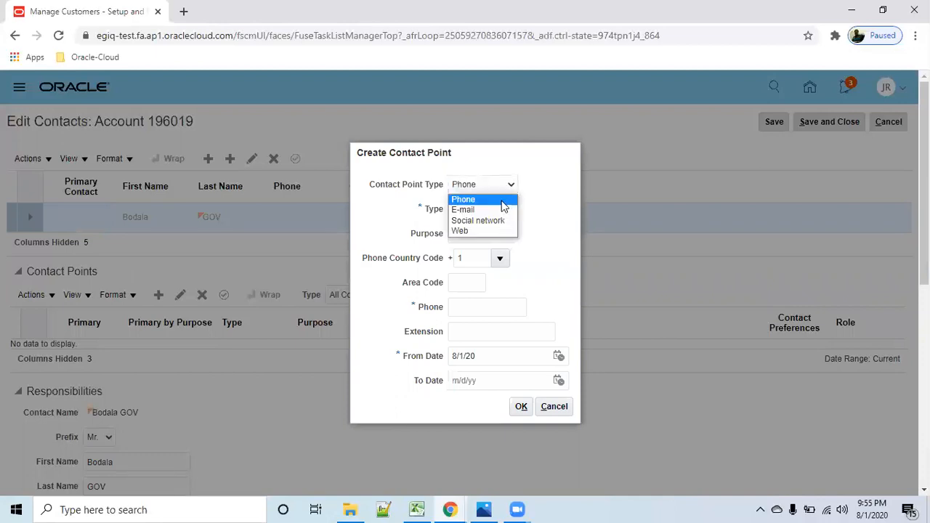
click(493, 200)
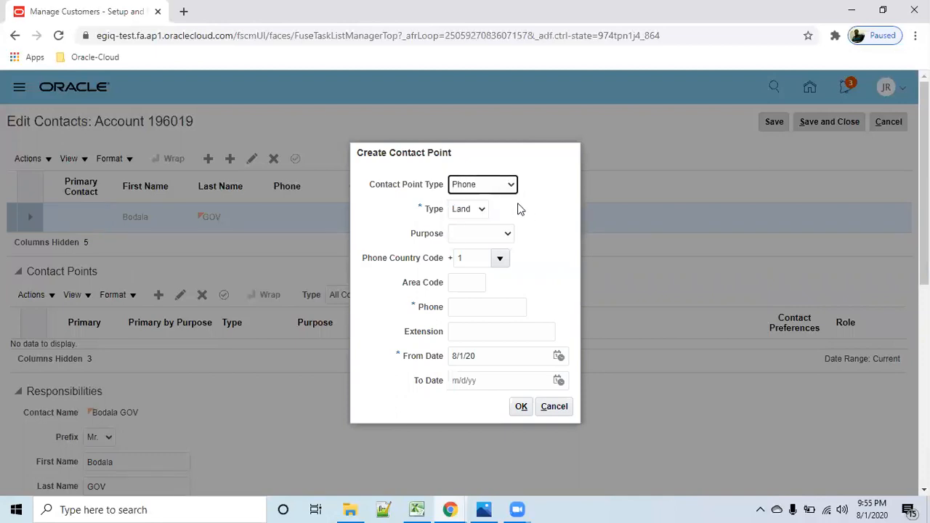
click(484, 209)
key(Up)
key(Return)
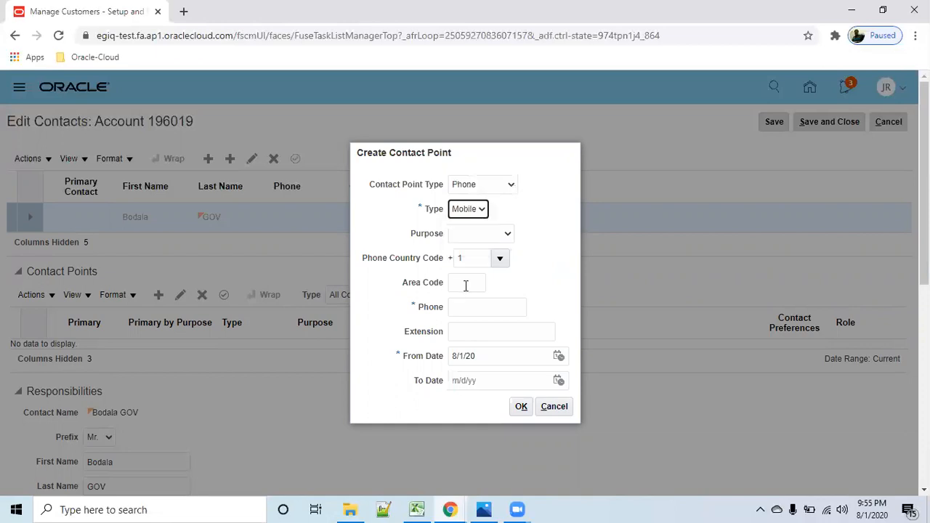
click(479, 309)
text(98899999)
key(Tab)
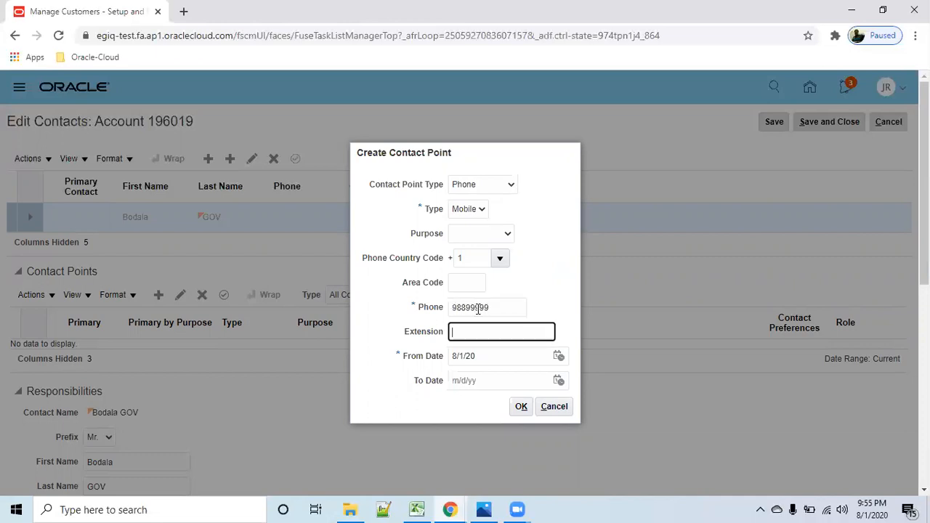
click(513, 409)
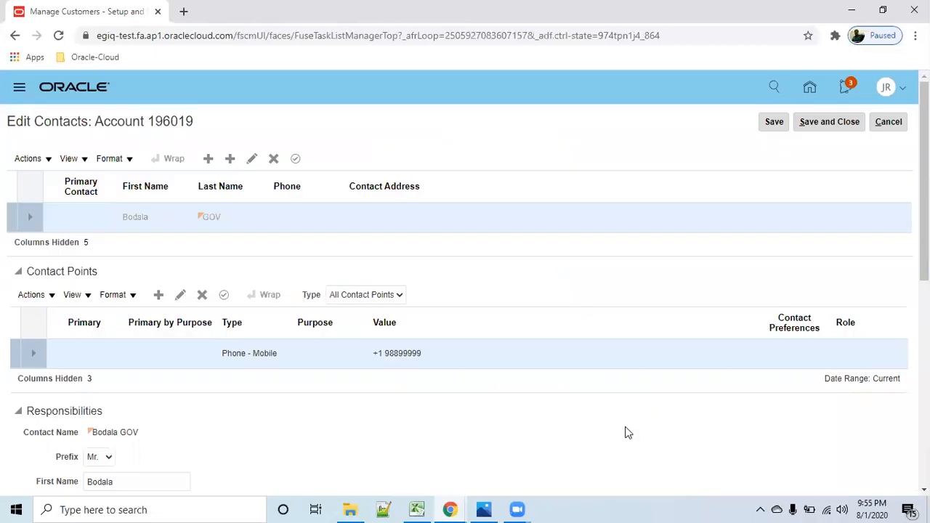
- Add an account contact responsibility of type Ship to for the contact
scroll(488, 429, down, 6)
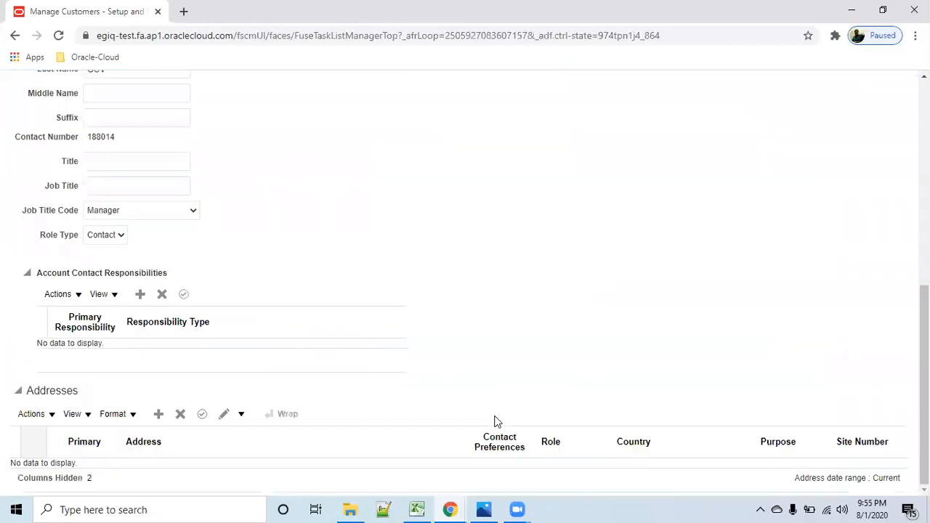
click(140, 295)
click(396, 355)
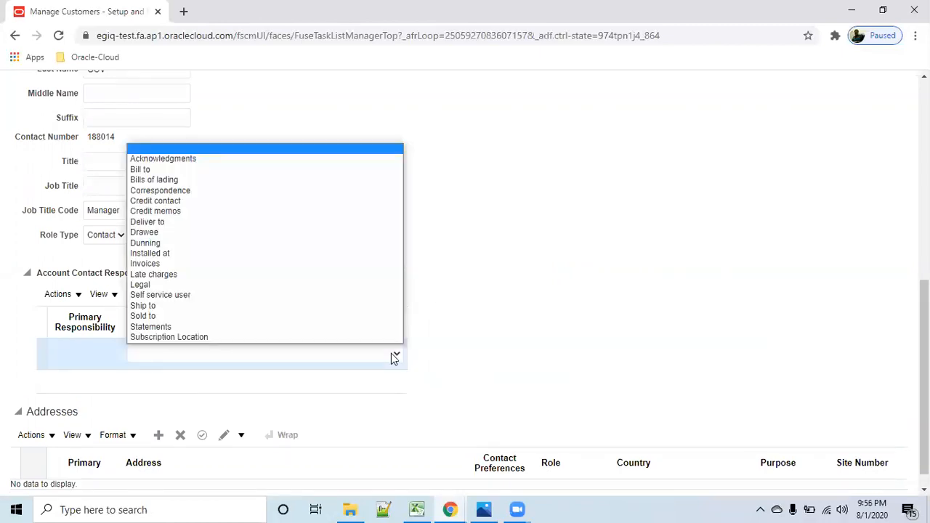
click(207, 305)
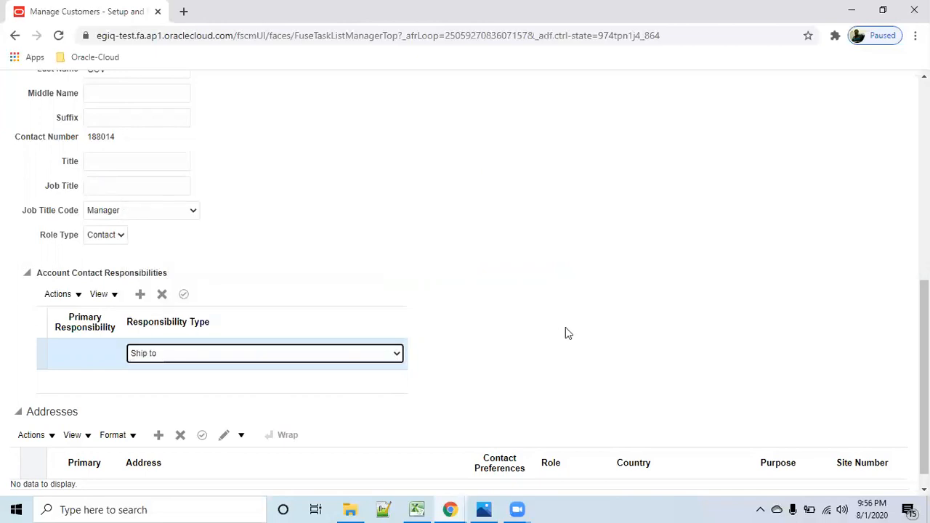
- Start a new address for the contact and name its site after the contact's abbreviated name
scroll(565, 333, down, 1)
click(158, 414)
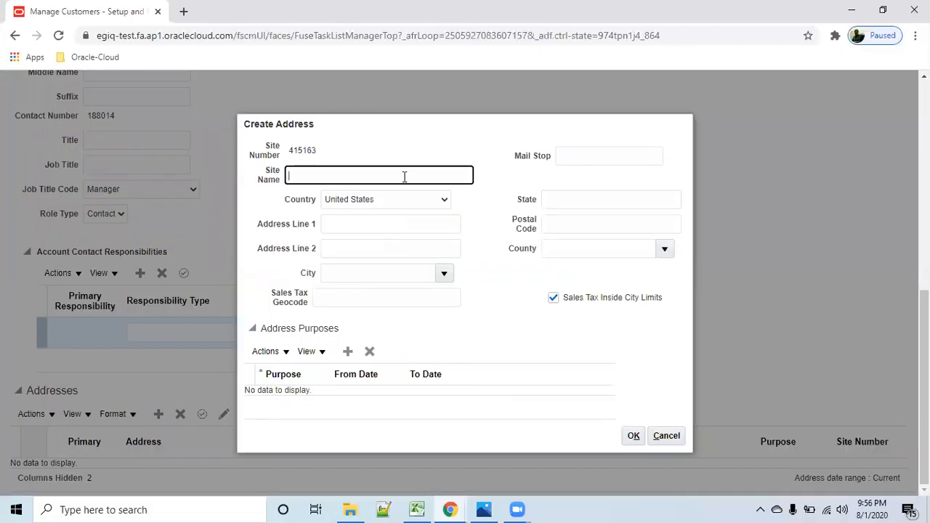
text(od_GOV)
click(439, 215)
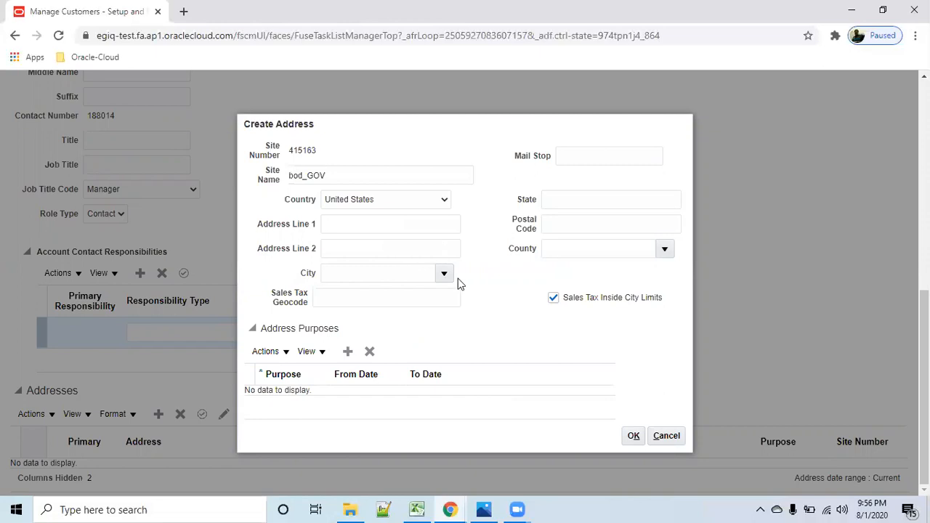
- Choose New York in Richmond county as the address city and enter the postal code
click(401, 273)
text(new y)
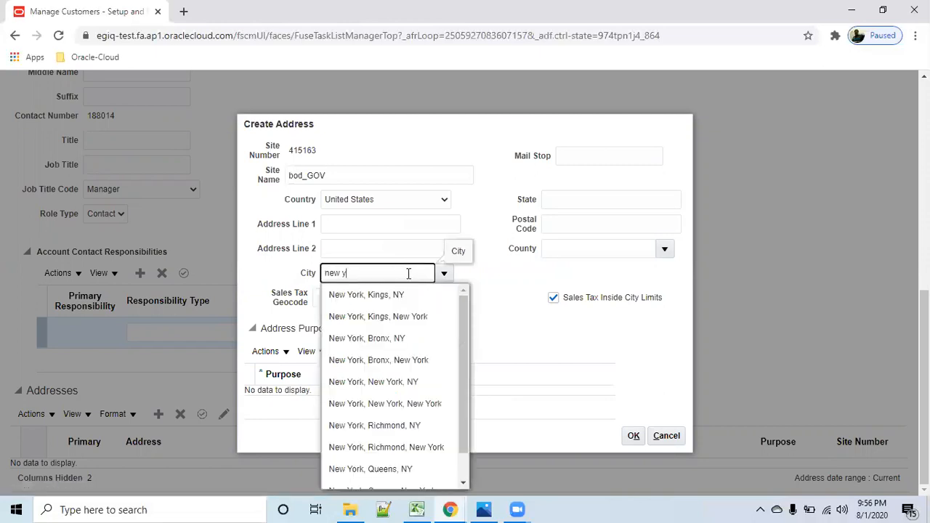
click(416, 426)
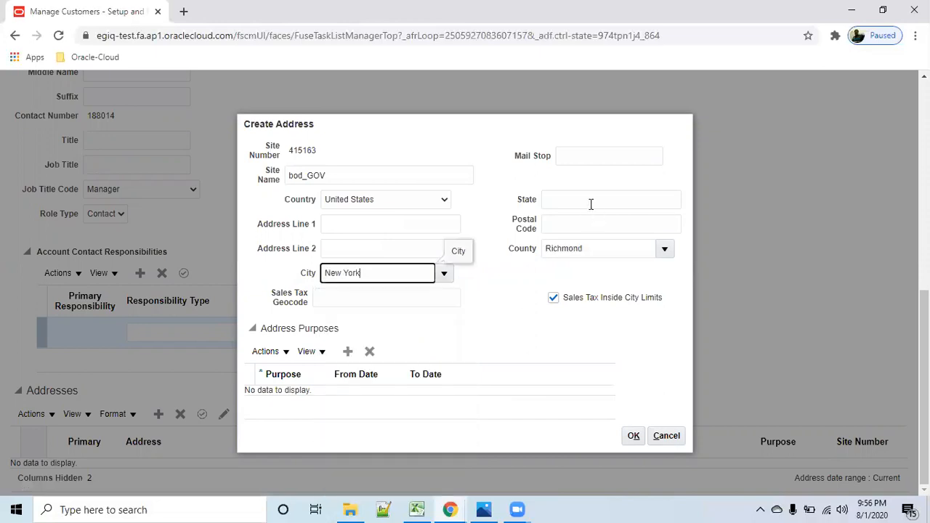
click(574, 225)
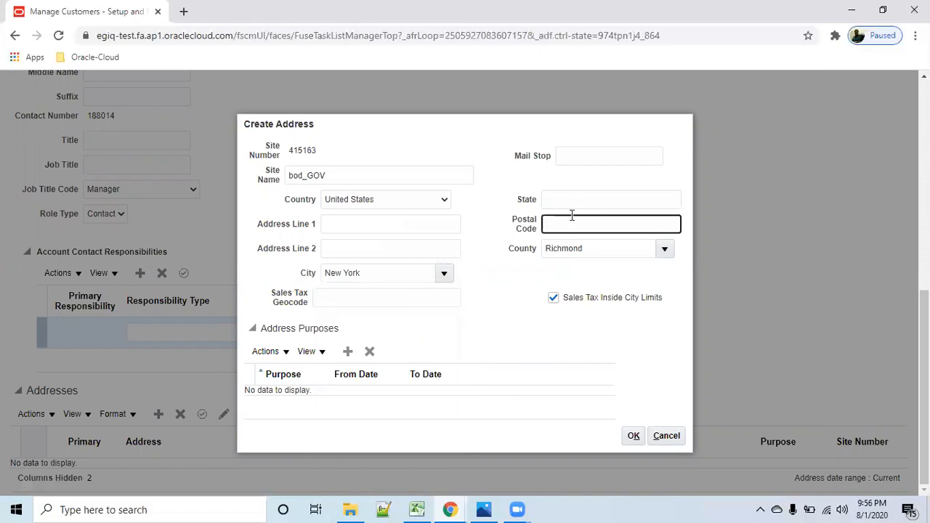
text(233444)
- Give the new address a Ship to purpose, confirm the address, and save the contact
click(349, 352)
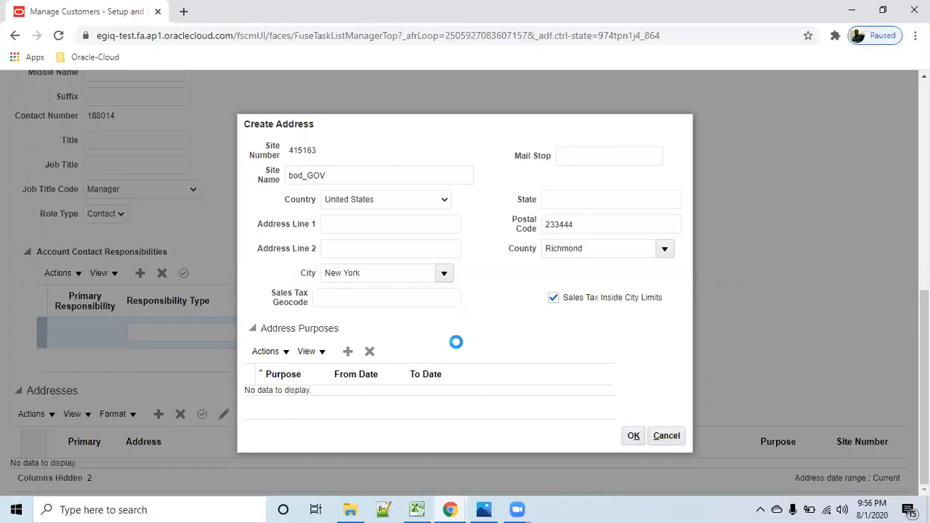
click(320, 392)
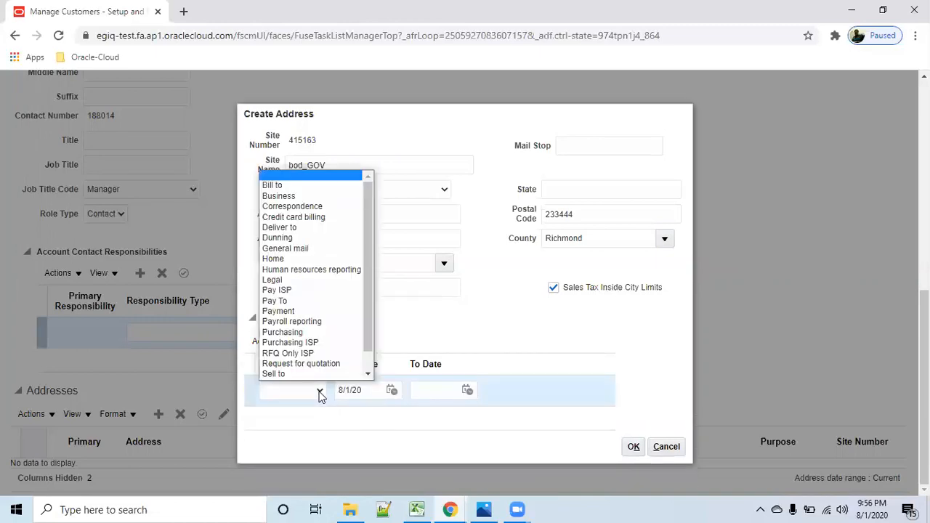
scroll(312, 377, down, 1)
click(311, 375)
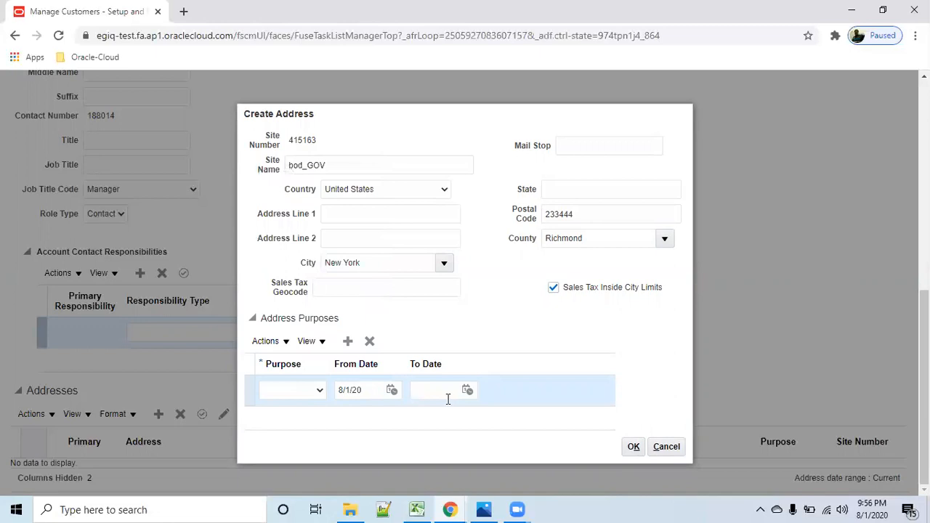
click(633, 447)
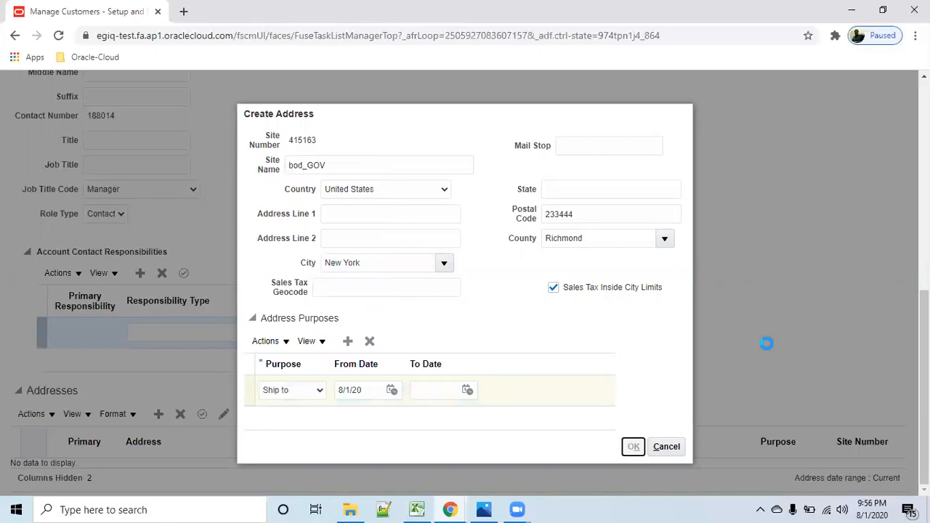
scroll(712, 353, up, 6)
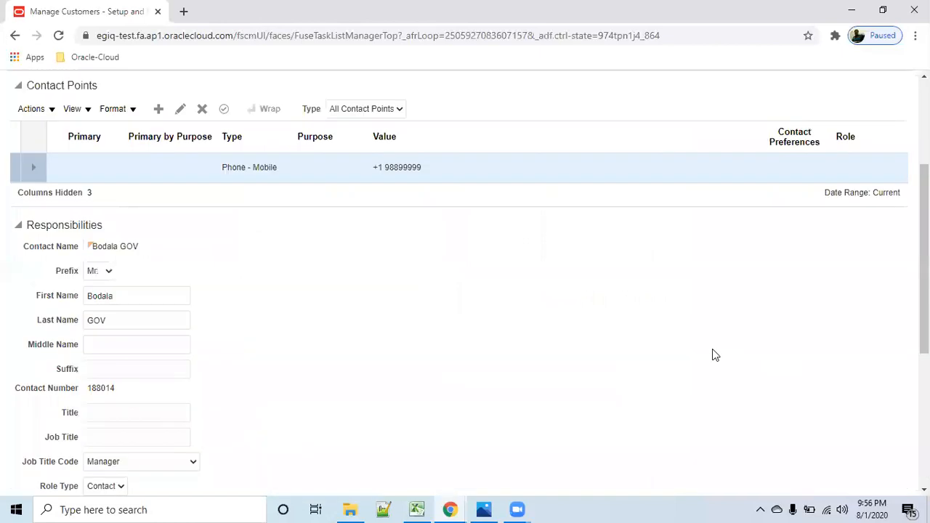
click(772, 122)
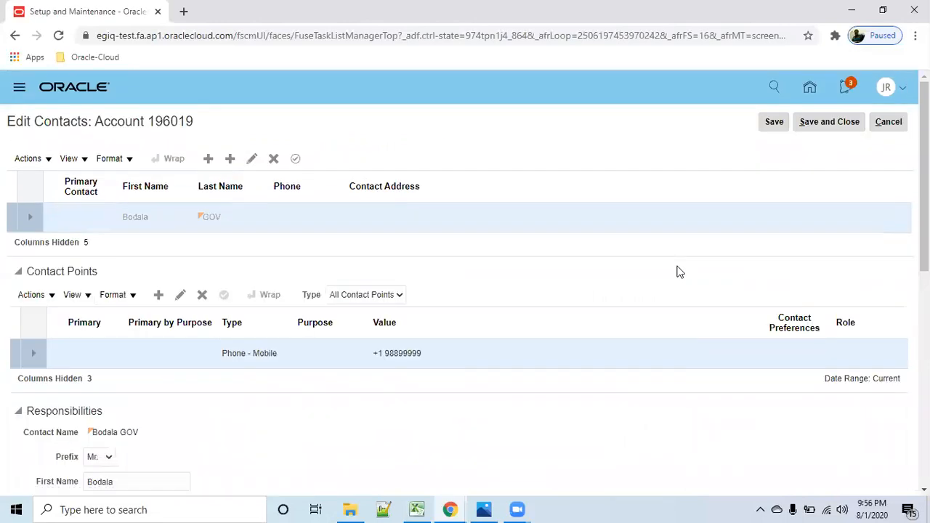
- Try to set the purpose of the contact's mobile phone contact point to Work
scroll(676, 271, down, 1)
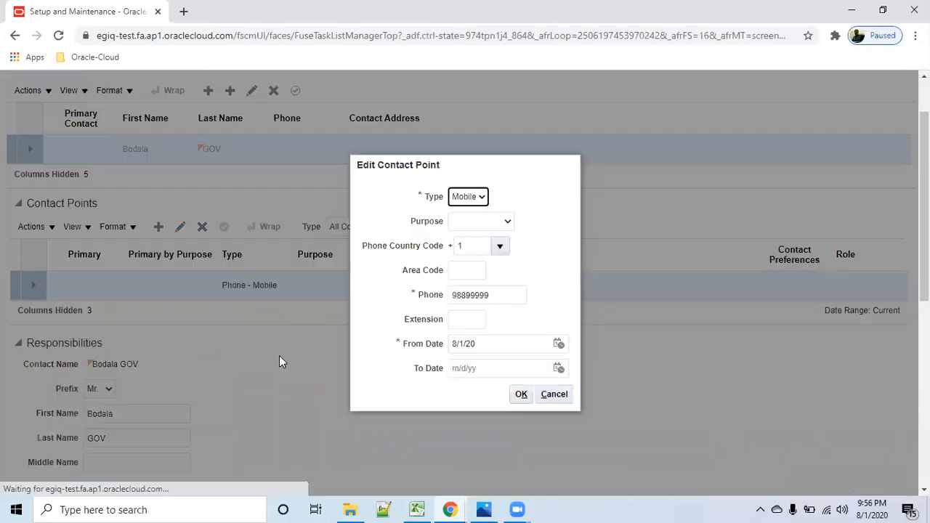
click(505, 223)
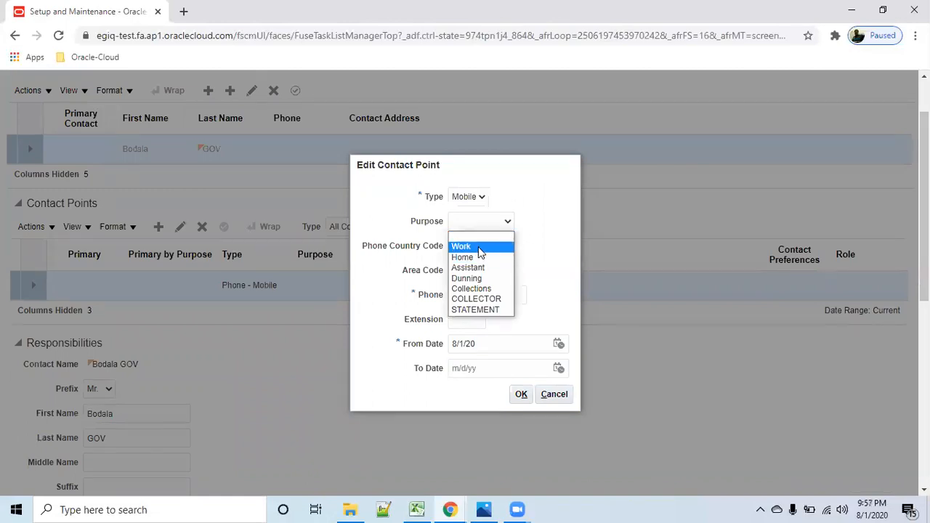
click(479, 248)
click(521, 396)
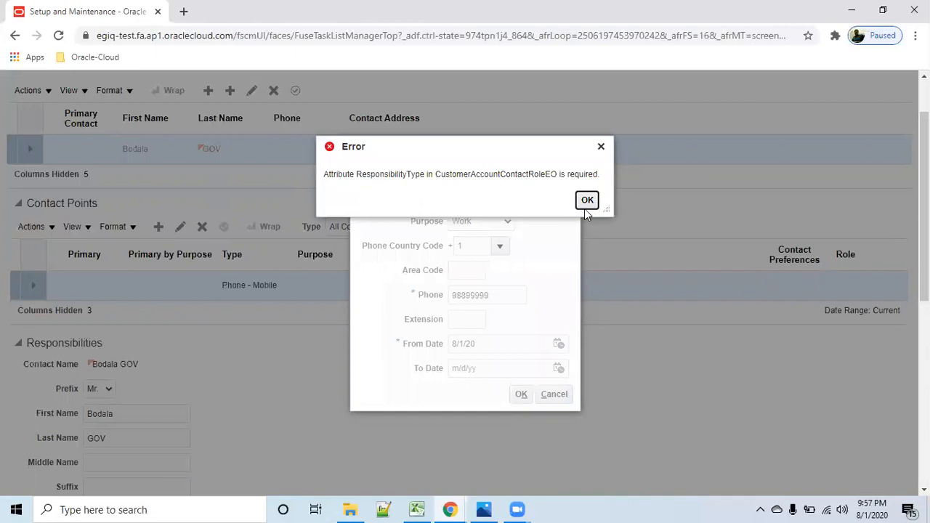
click(587, 200)
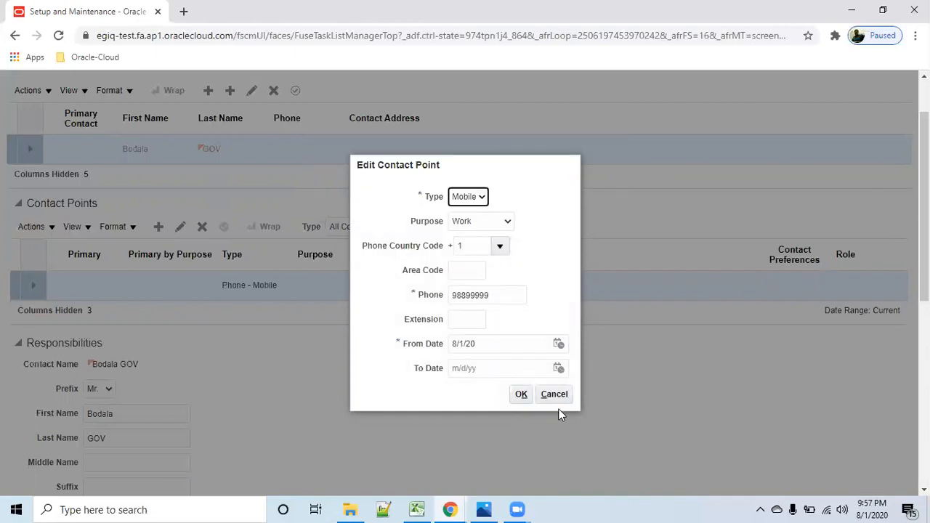
click(557, 397)
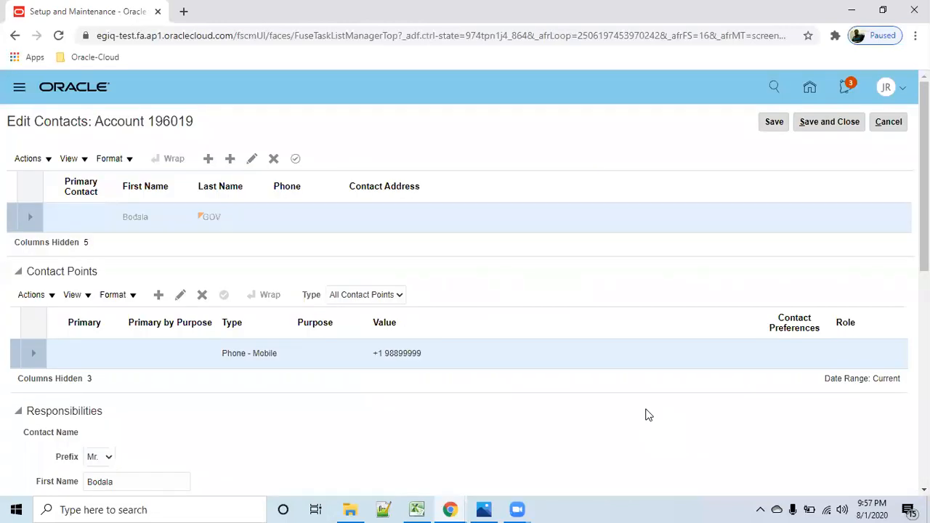
- Save the contact changes and try to close the account's contact editing
click(774, 124)
click(830, 125)
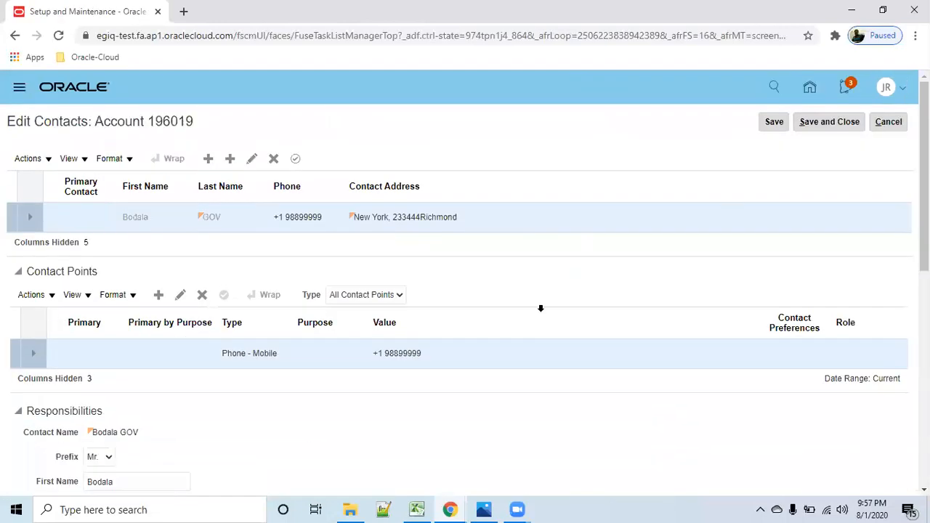
click(841, 122)
- Set the blank account contact responsibility to type Ship to, then save and close the contact edits
scroll(594, 348, down, 6)
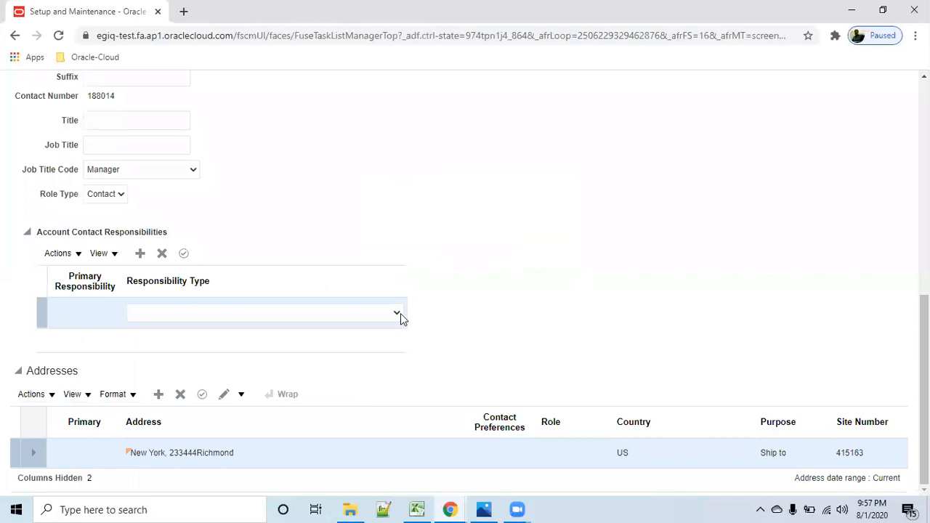
click(398, 313)
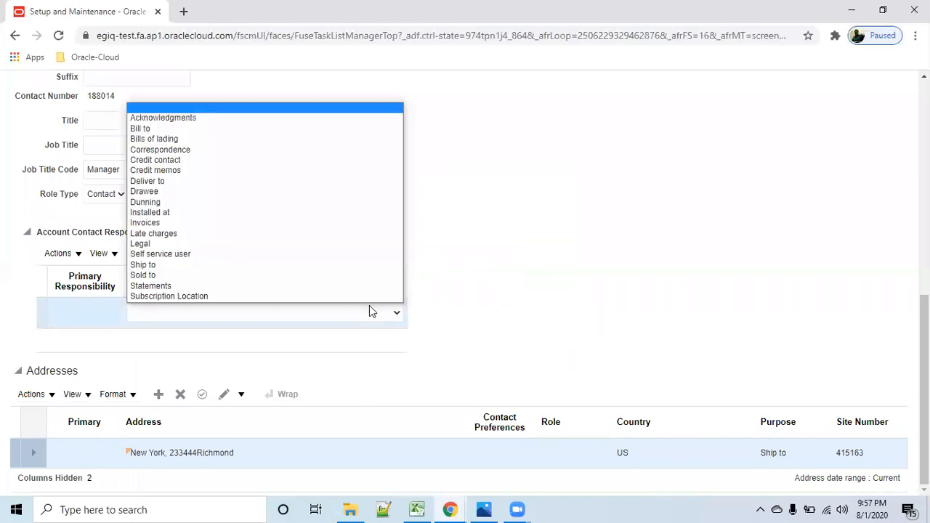
click(255, 265)
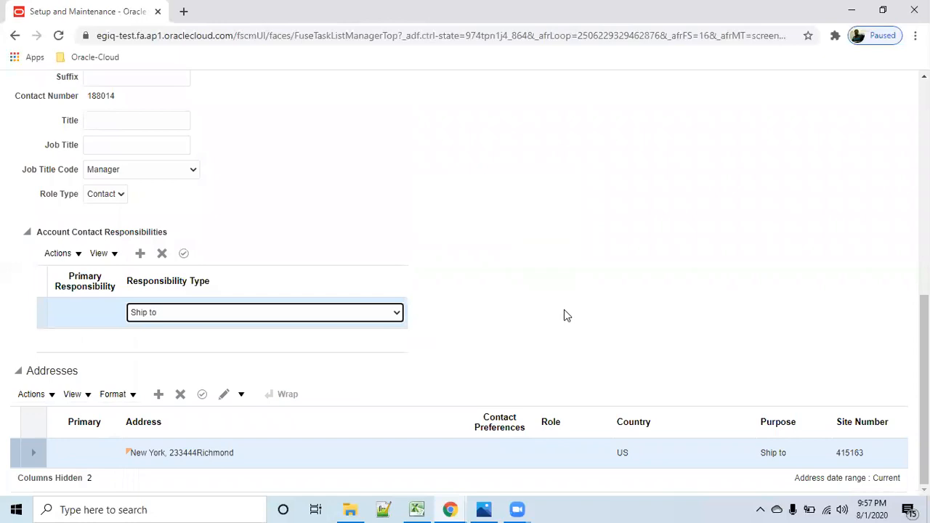
scroll(860, 106, up, 7)
click(774, 124)
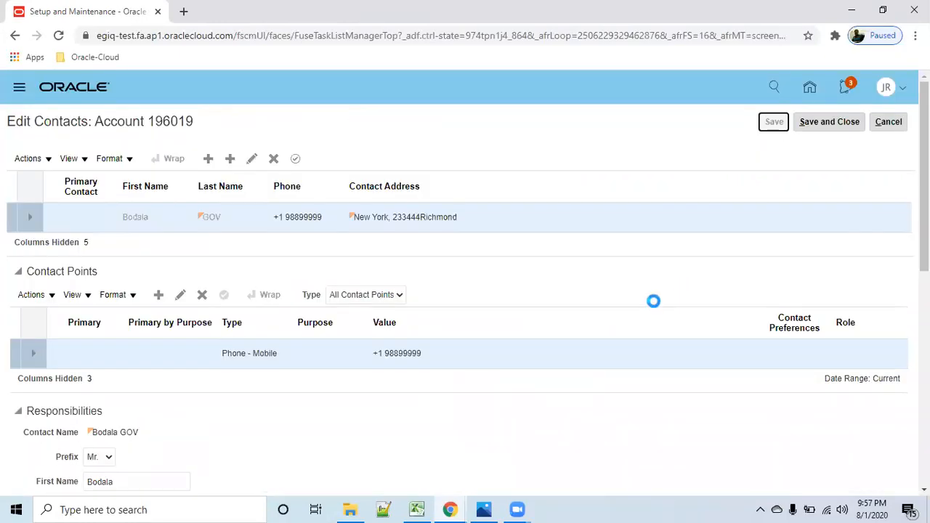
scroll(609, 374, down, 6)
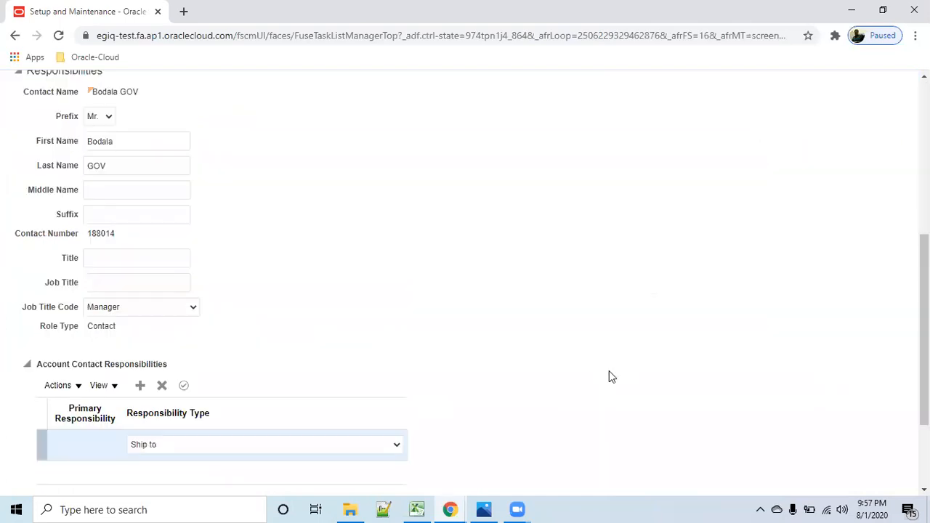
scroll(614, 359, up, 8)
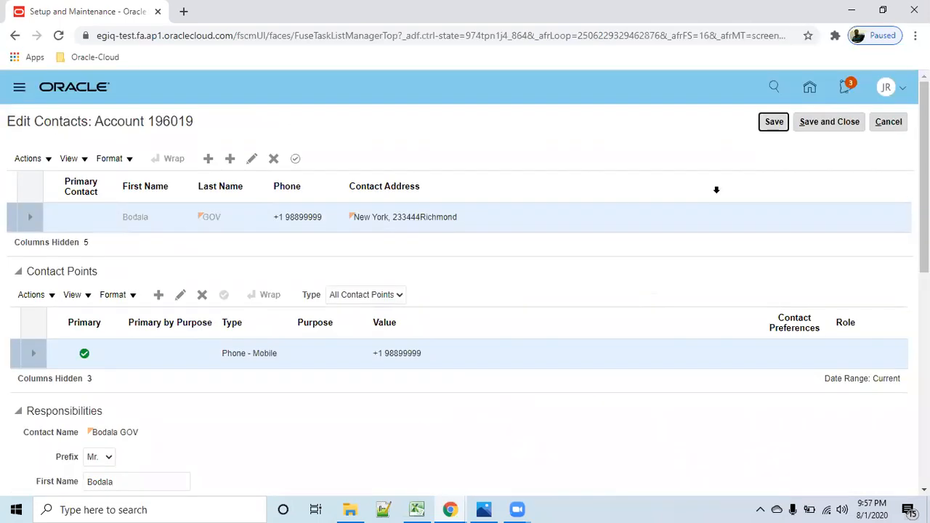
click(821, 125)
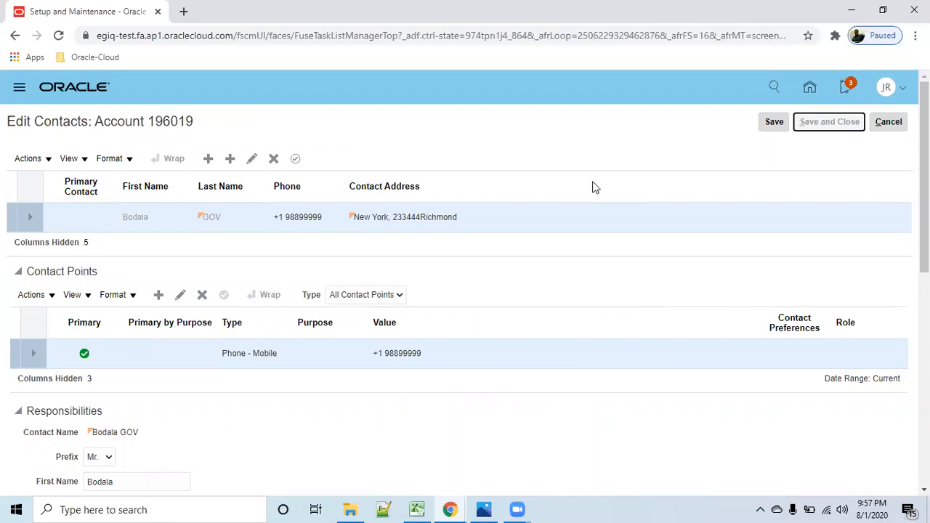
- Open the customer account's profile history
scroll(297, 293, down, 2)
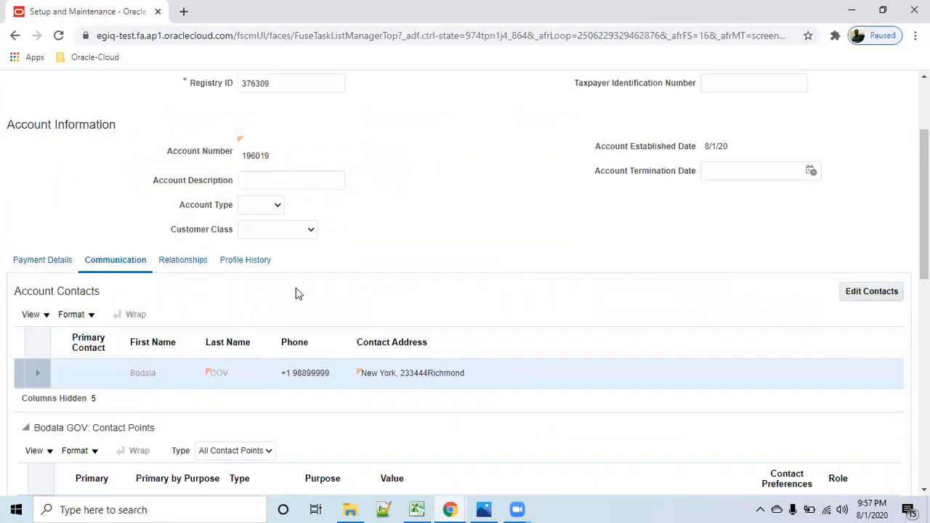
click(260, 265)
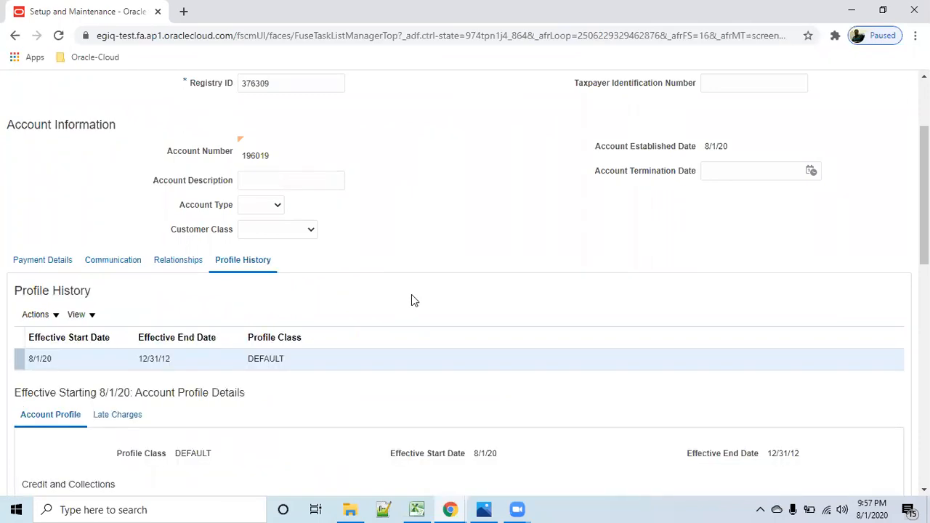
- Review the account's credit, collections and billing profile details, and open the account's relationships
scroll(418, 295, down, 4)
scroll(324, 299, up, 4)
scroll(500, 433, down, 3)
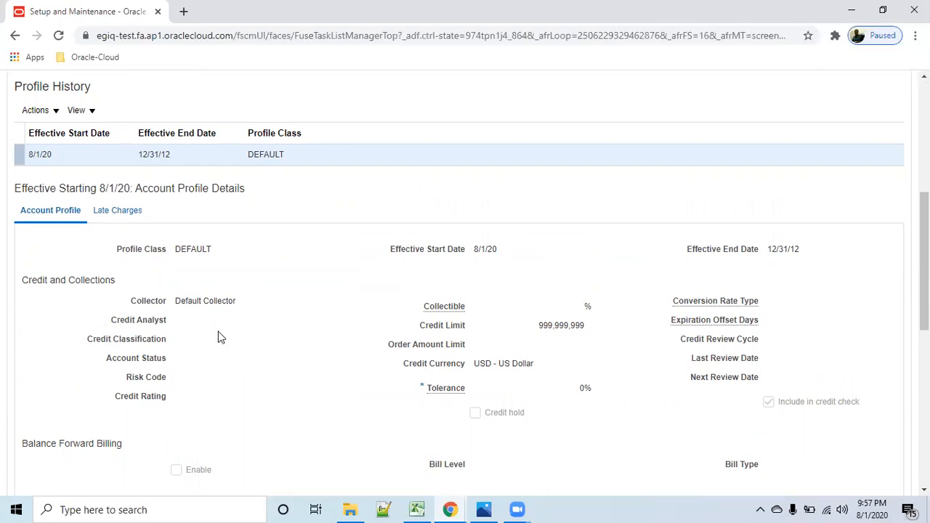
scroll(203, 339, up, 1)
click(56, 179)
click(202, 179)
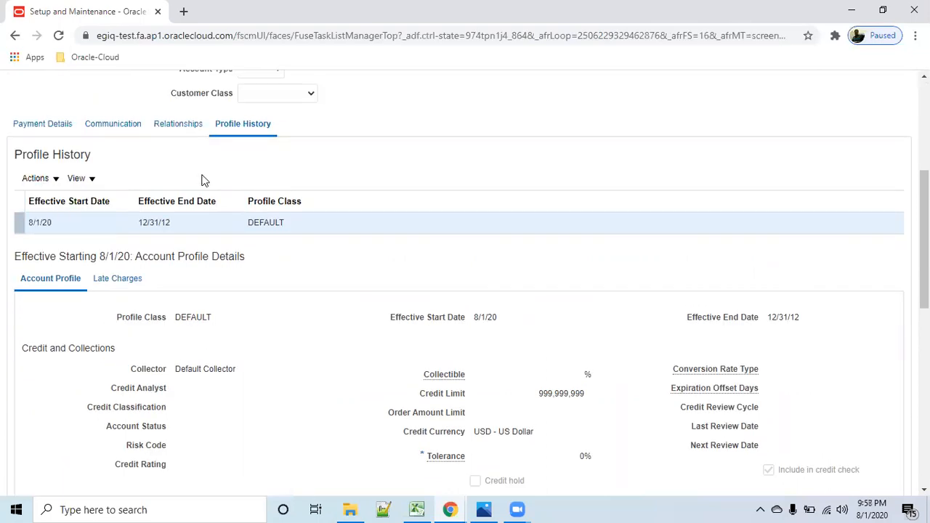
click(183, 127)
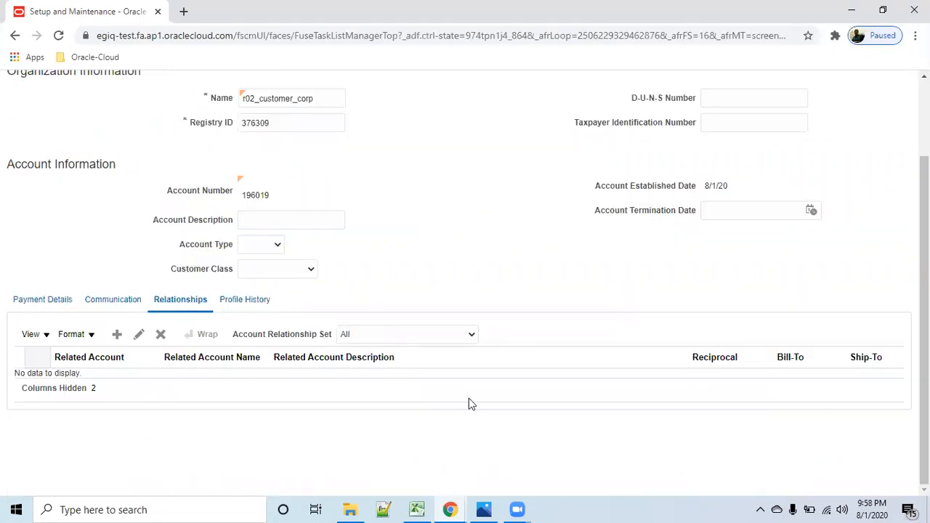
- Save the r02_customer_corp account and close its editing page
scroll(486, 389, up, 2)
click(770, 122)
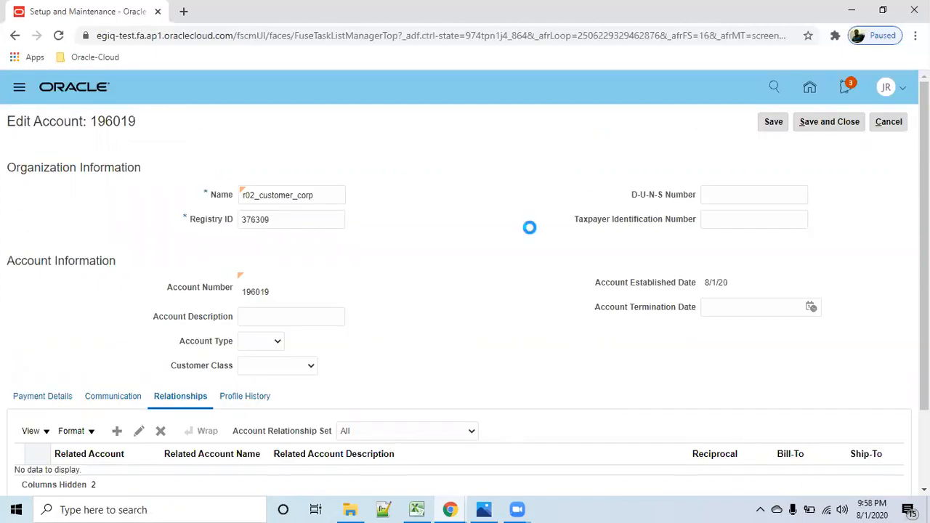
click(822, 125)
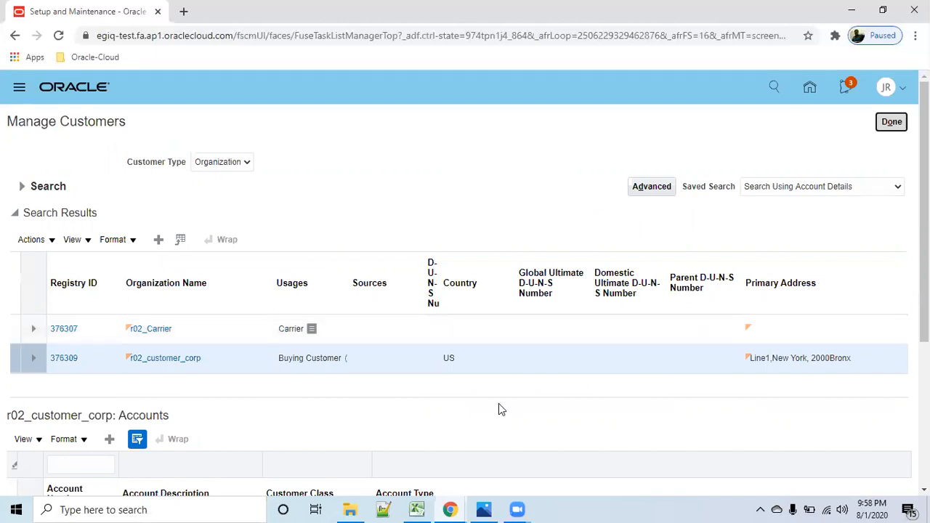
- Open the Bill to and Ship to site of r02_customer_corp for editing
scroll(499, 401, down, 2)
click(376, 225)
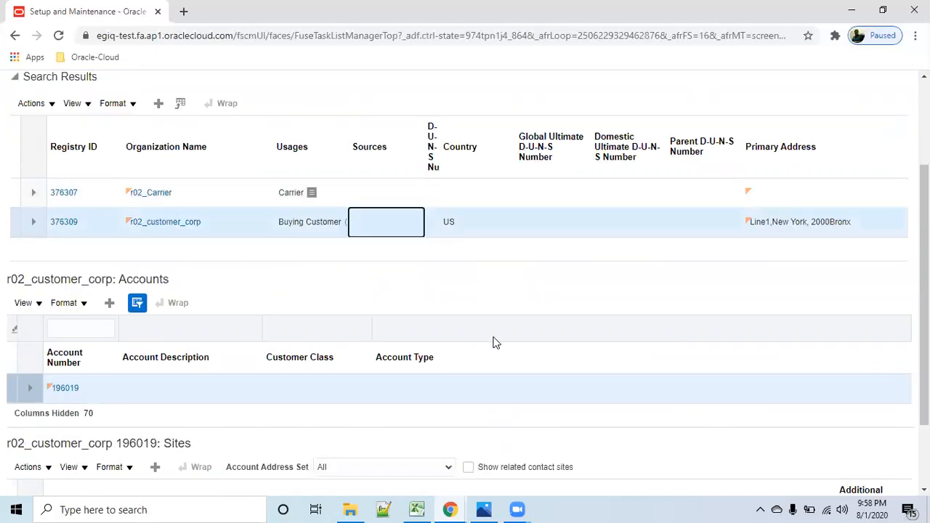
scroll(496, 342, down, 2)
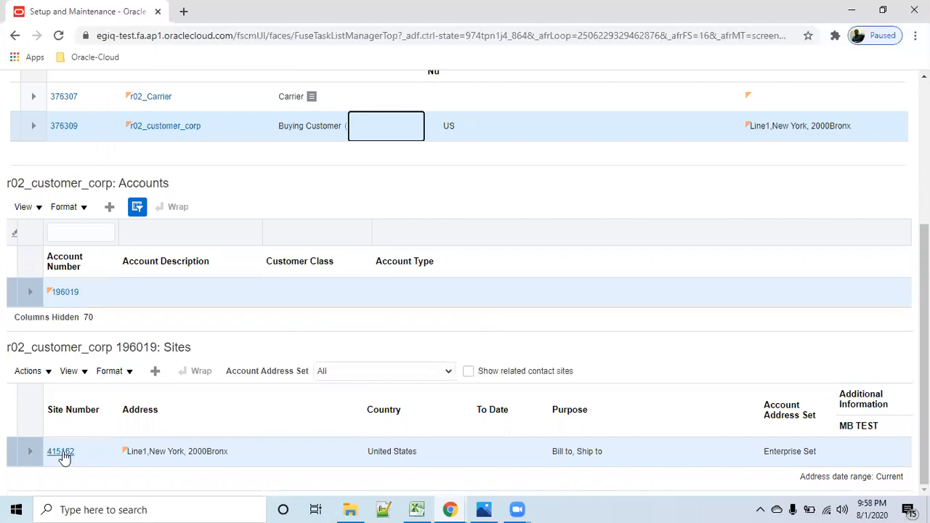
click(63, 454)
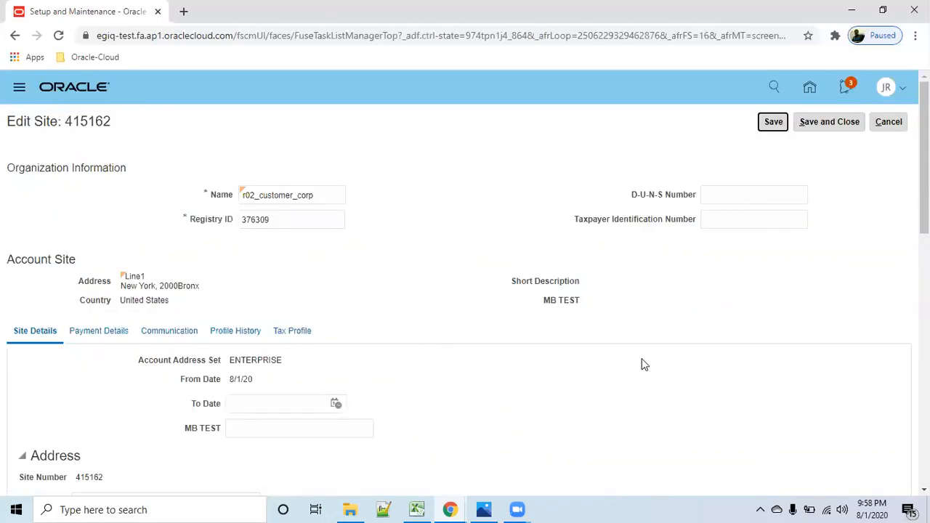
- Examine the site's address, account address details, address purposes and reference accounts
scroll(644, 364, down, 3)
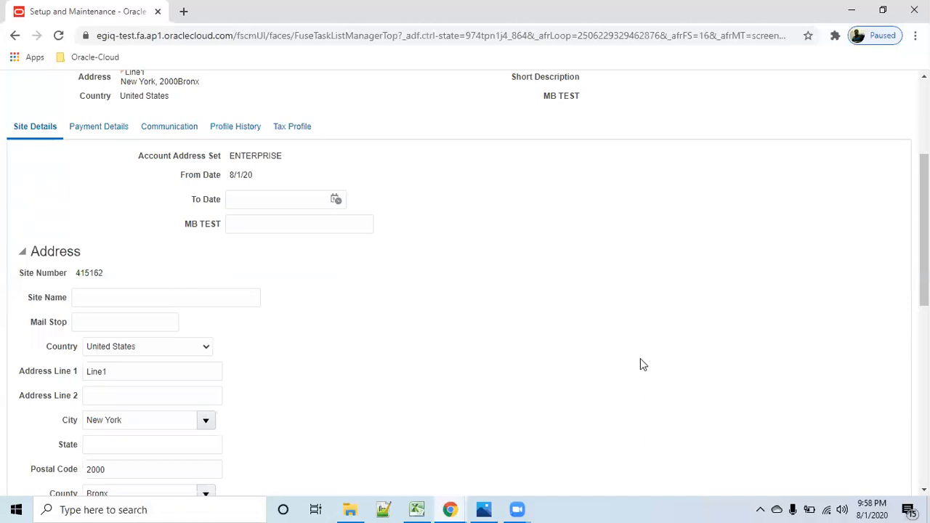
scroll(646, 361, down, 3)
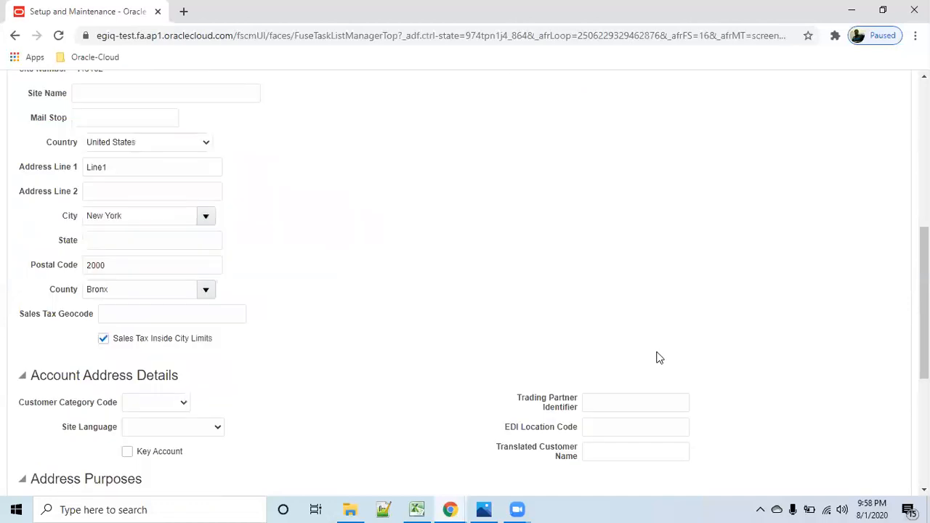
scroll(658, 356, down, 2)
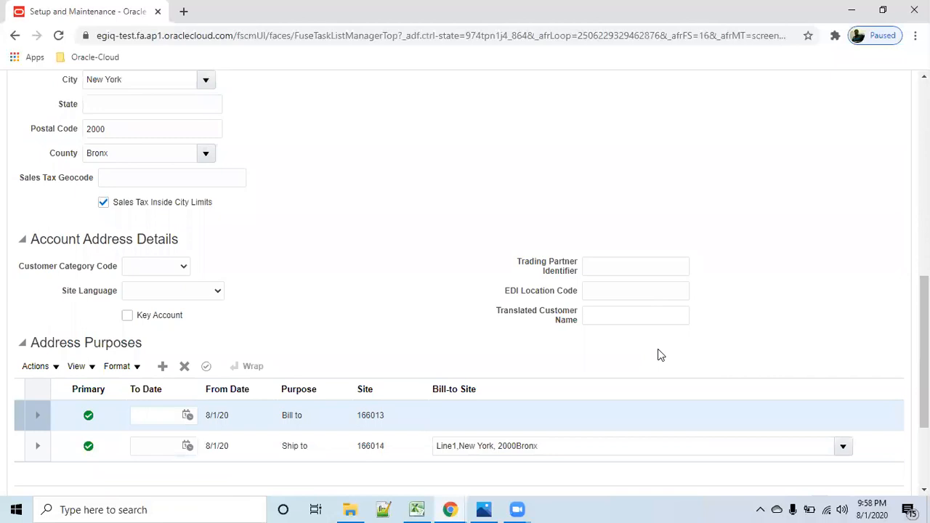
scroll(657, 358, down, 2)
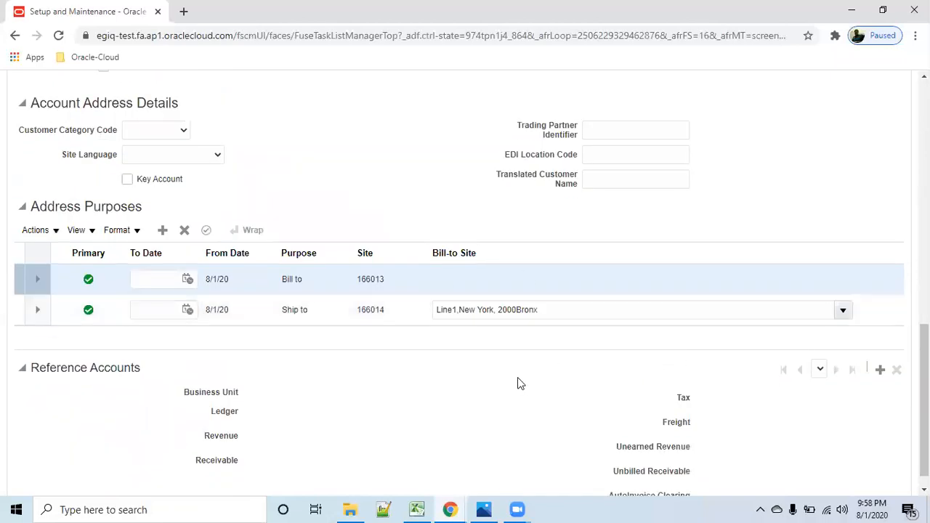
scroll(520, 383, up, 7)
scroll(520, 383, up, 3)
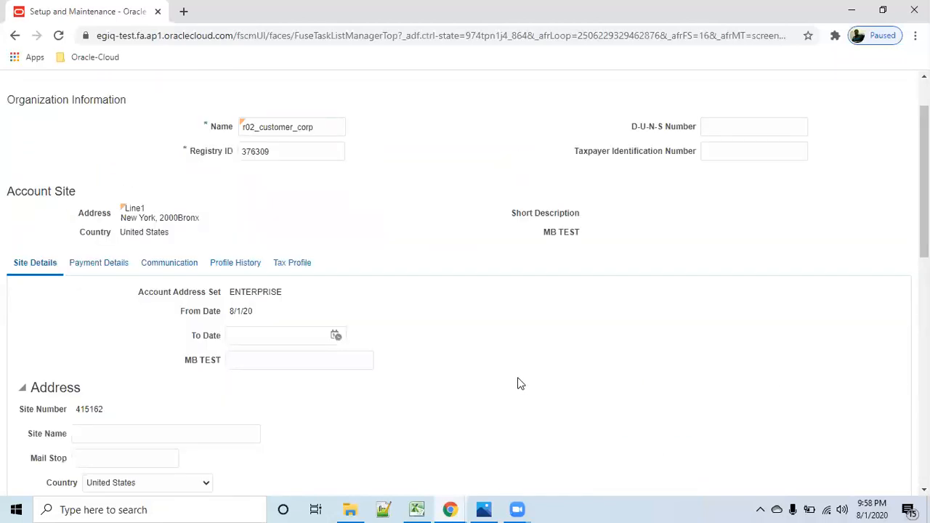
scroll(520, 383, up, 1)
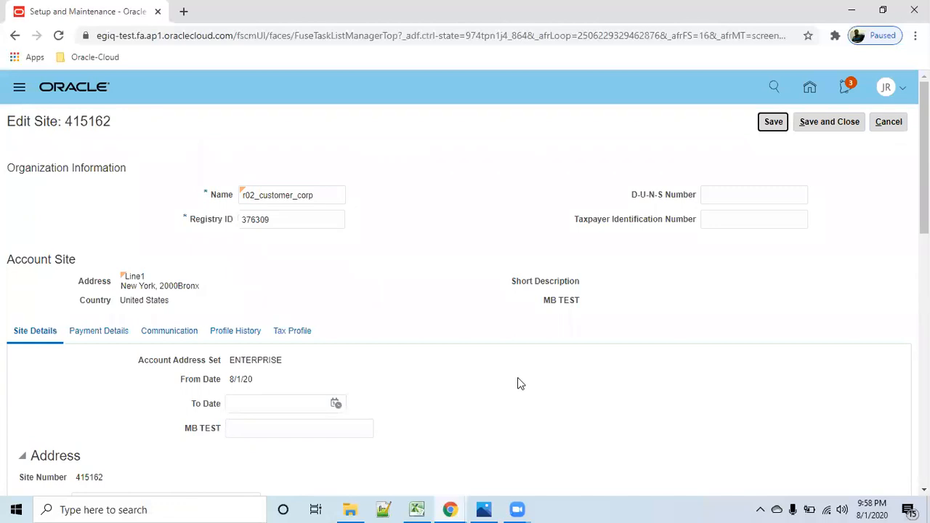
- Add reference accounts for r01 US Business Units to the site and save the site
scroll(520, 383, down, 10)
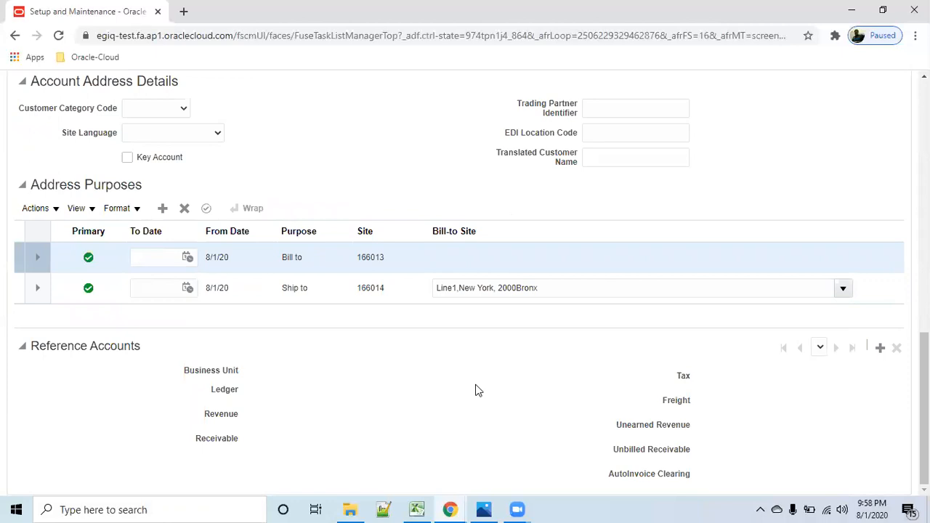
click(882, 350)
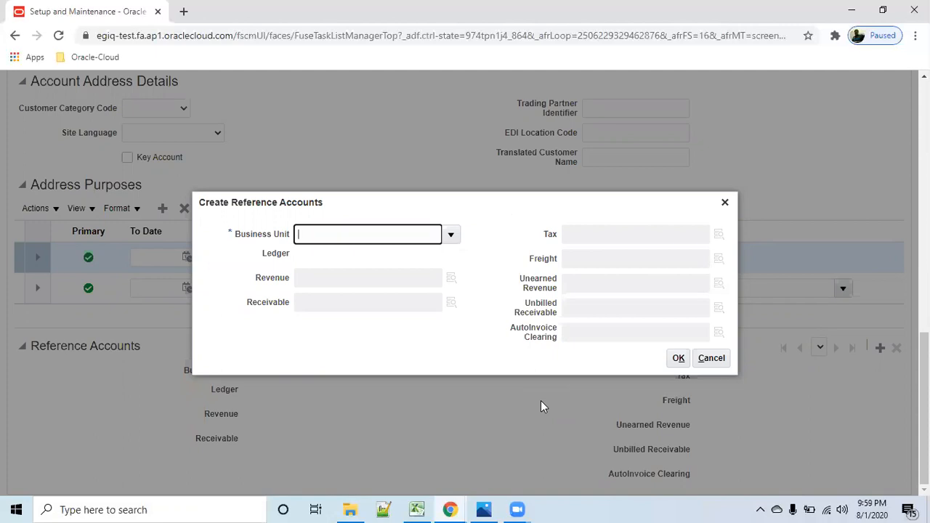
text(01)
key(Tab)
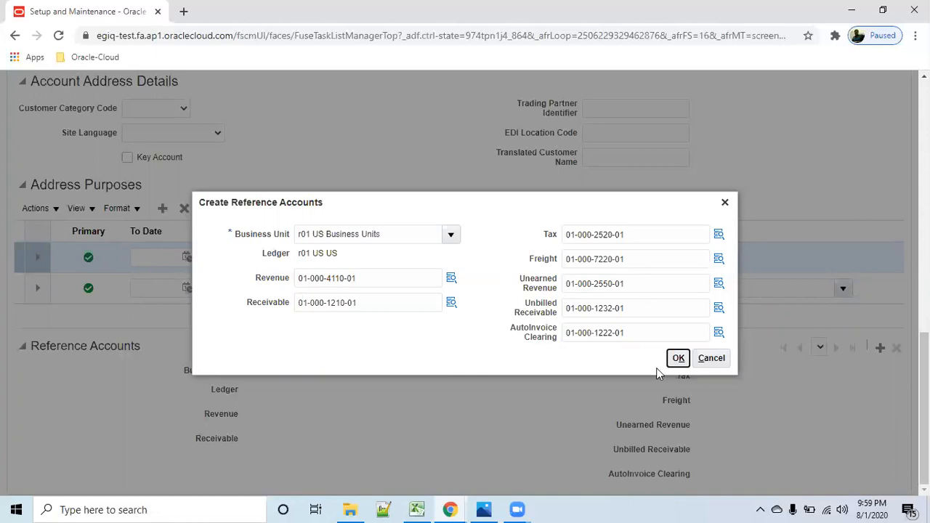
click(677, 358)
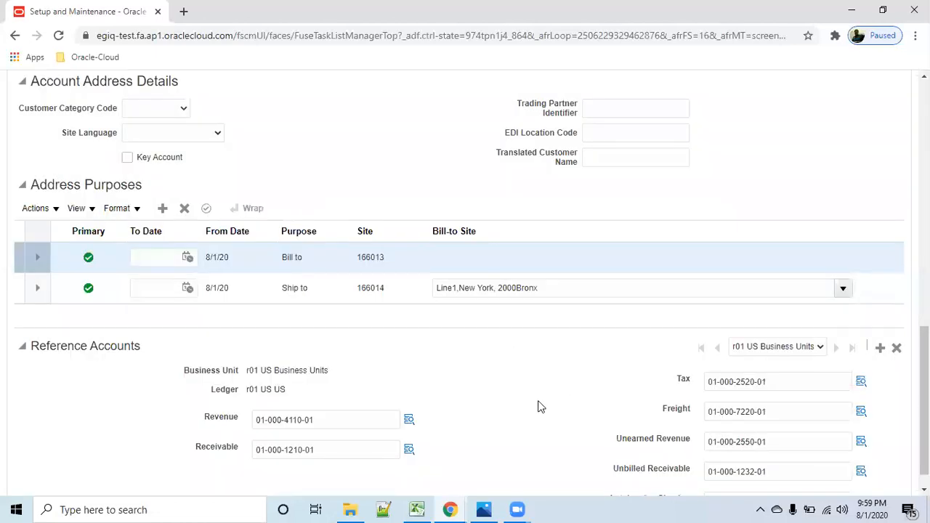
scroll(534, 414, up, 15)
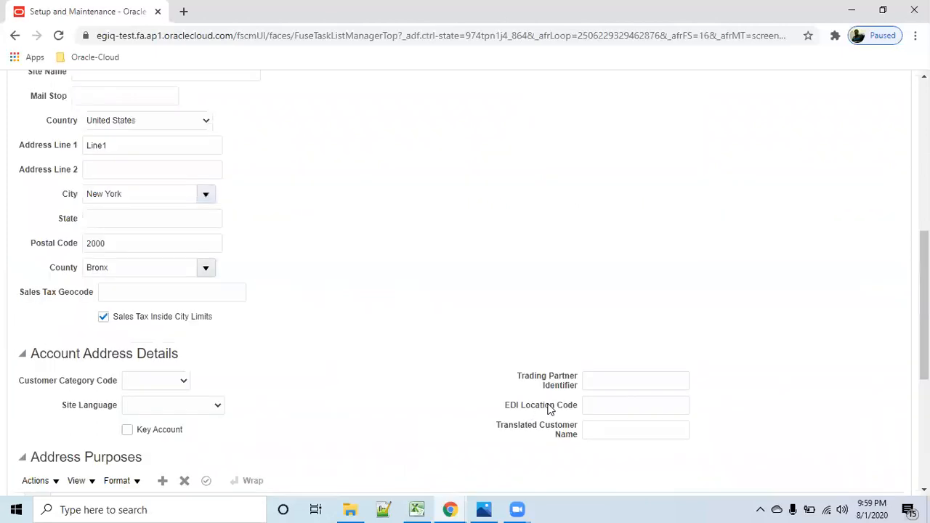
click(774, 102)
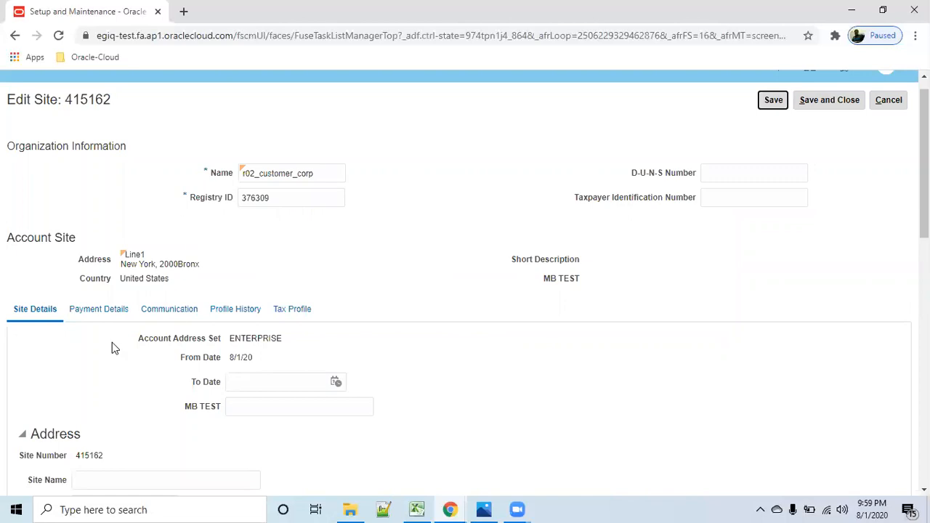
- Edit the site's communication contacts and start a new contact with prefix Mr. and the contact's first and last names
click(174, 314)
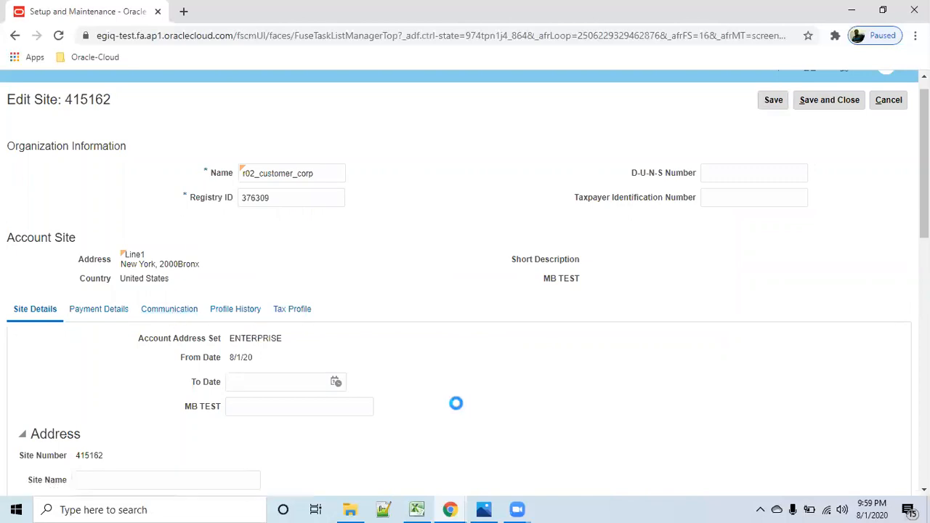
click(864, 340)
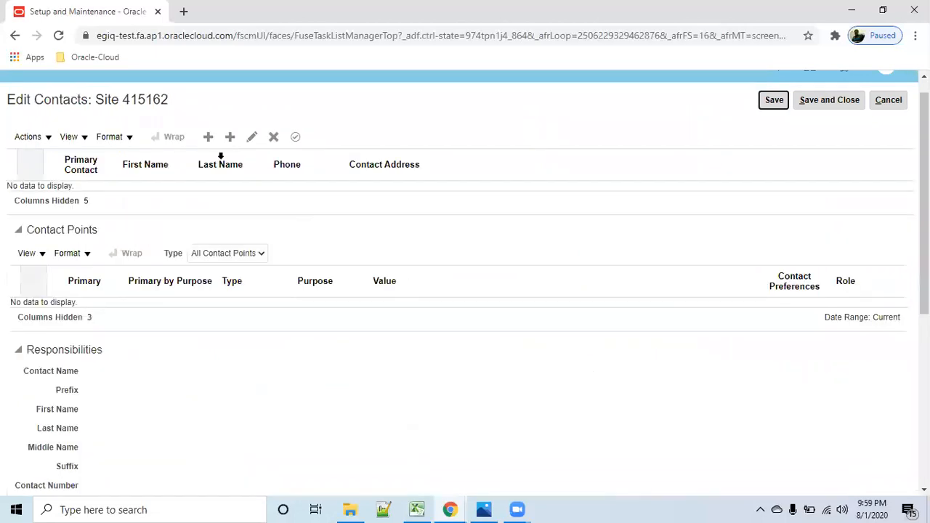
click(210, 139)
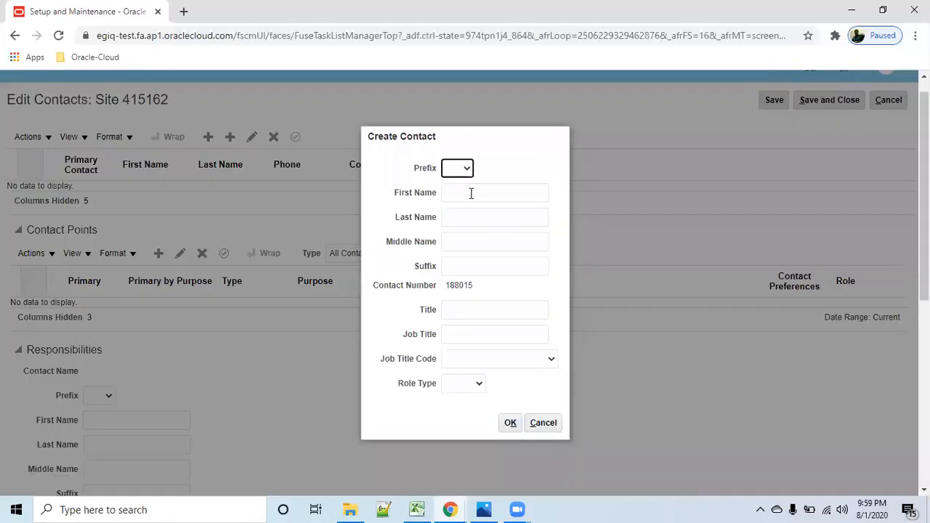
click(466, 169)
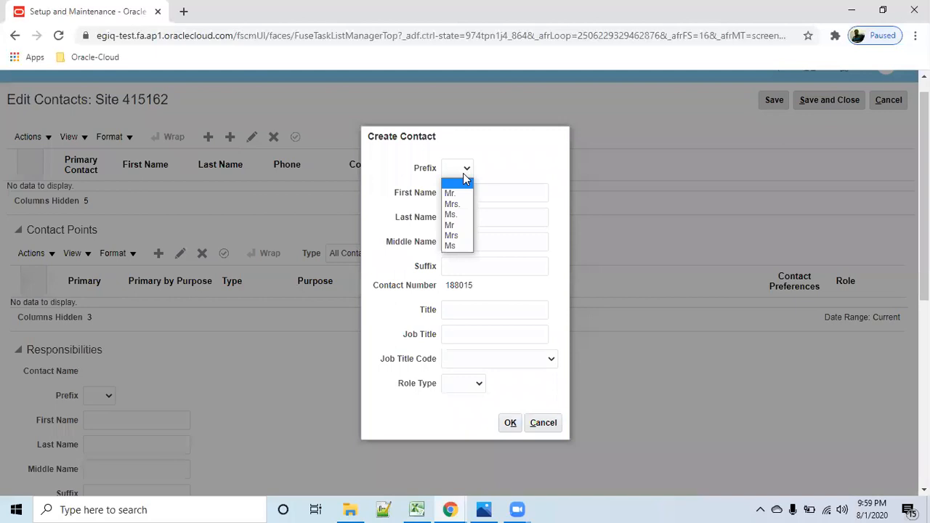
click(458, 194)
click(466, 193)
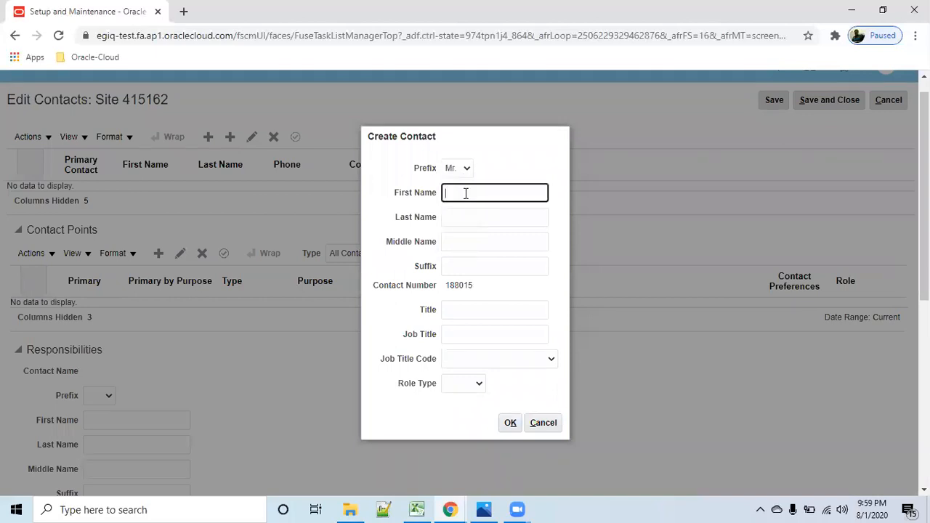
text(bodan1)
key(Tab)
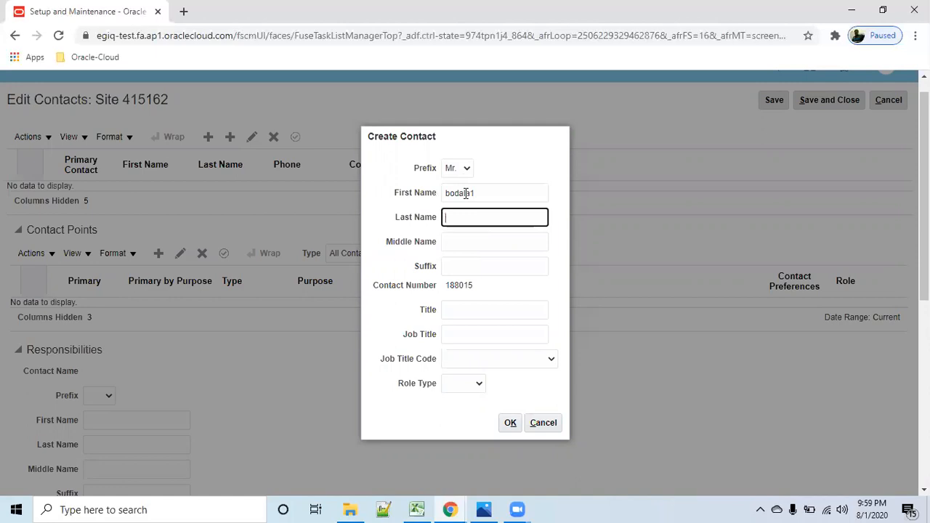
text(gov1)
key(Tab)
key(Tab)
key(Tab)
key(Tab)
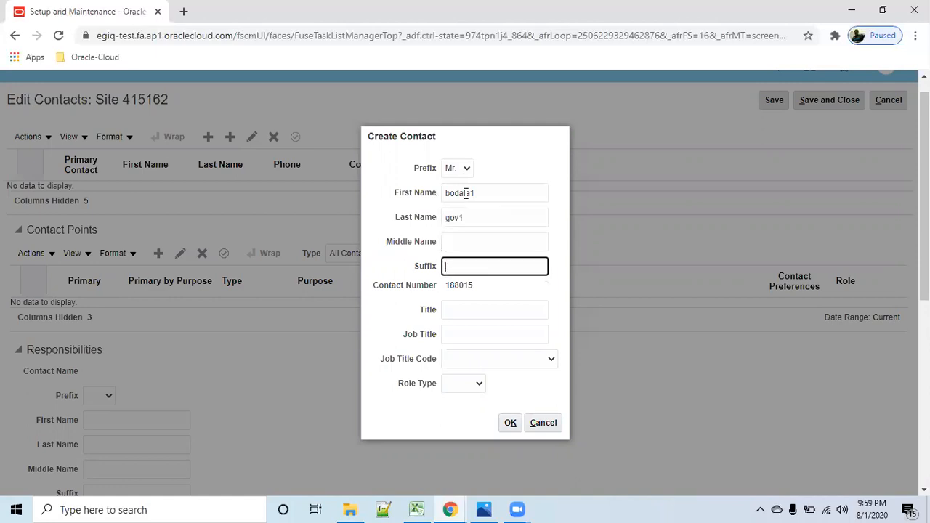
- Set the new contact's job title code to Supervisor and role type to Contact, and create the contact
click(549, 361)
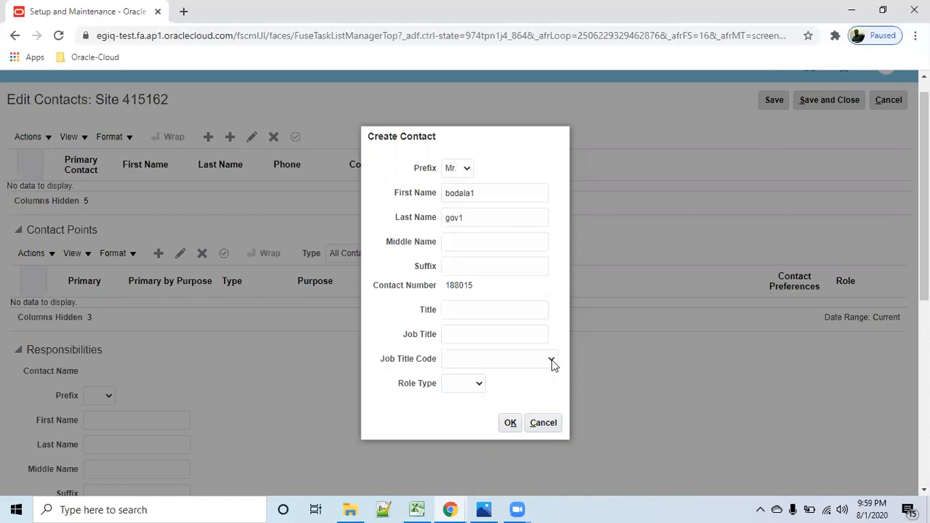
scroll(523, 336, down, 2)
scroll(526, 340, down, 3)
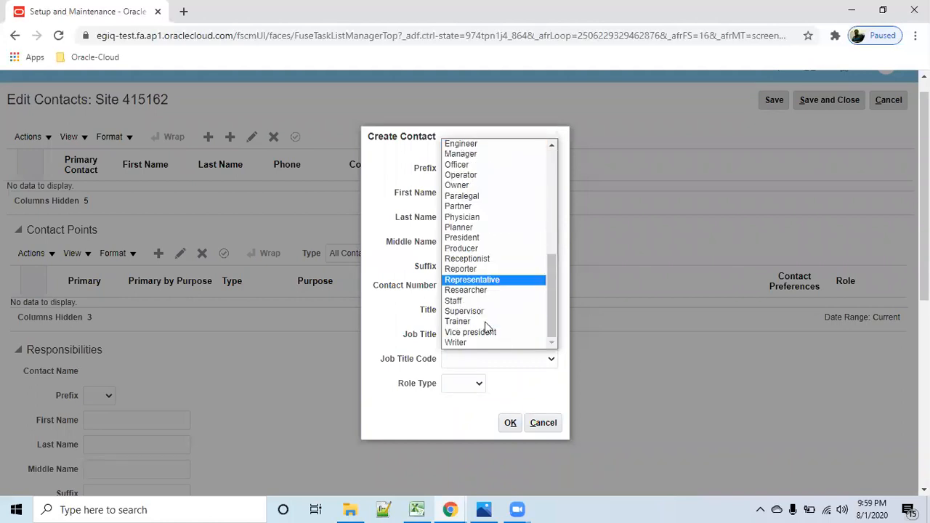
click(484, 320)
click(478, 385)
click(465, 409)
click(511, 423)
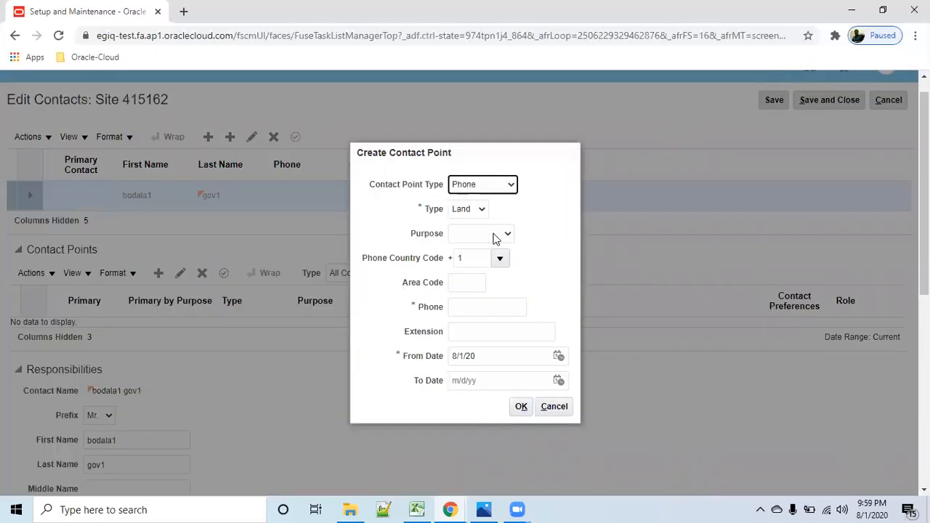
- Create a land phone contact point for the site contact with purpose Work and the contact's phone number
click(507, 234)
click(494, 257)
click(480, 307)
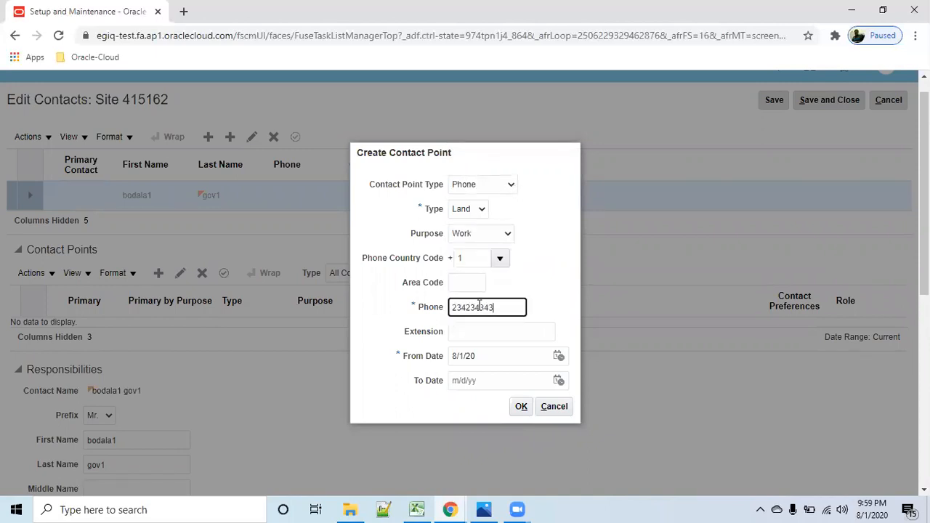
click(521, 406)
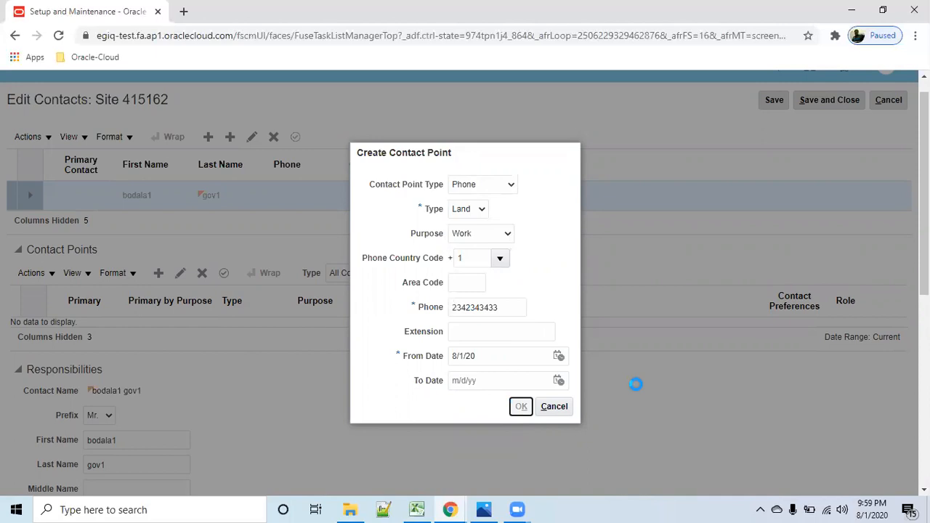
- Add an account contact responsibility of type Ship to for the site contact
scroll(531, 379, down, 4)
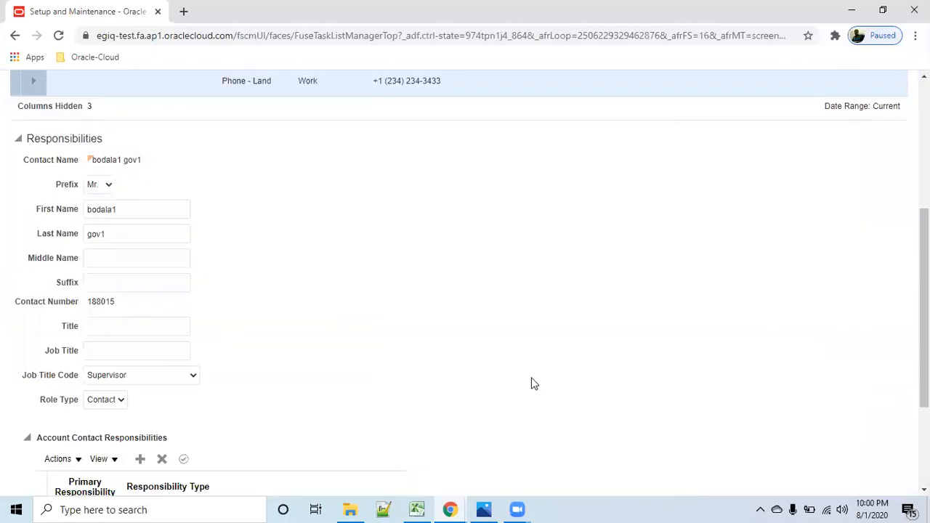
scroll(531, 380, down, 2)
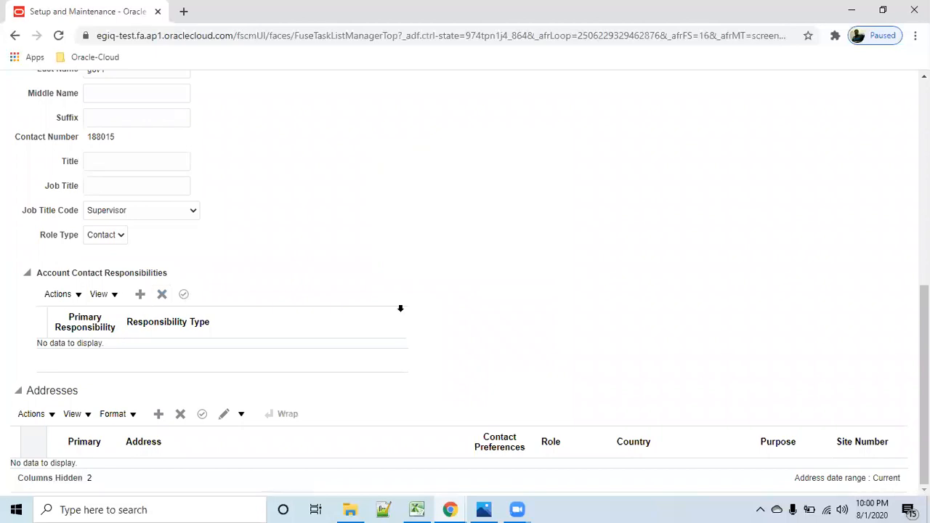
click(395, 354)
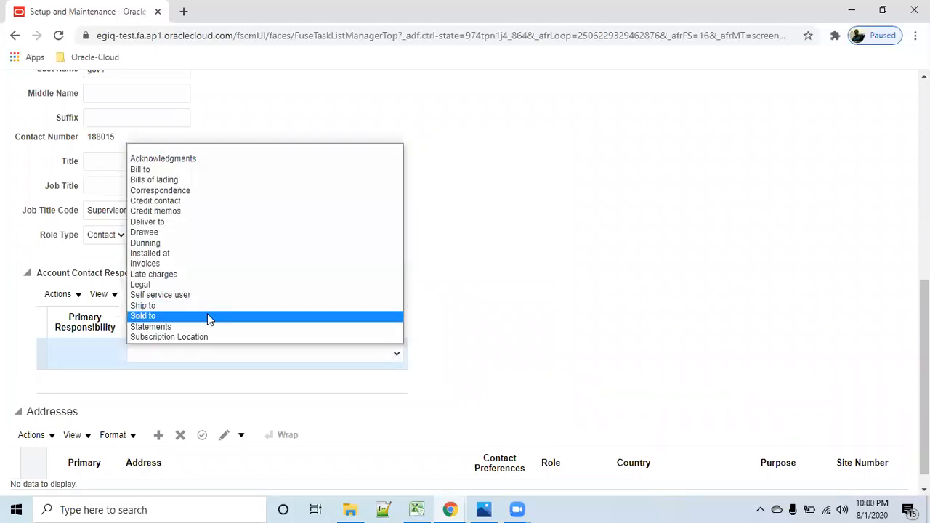
click(254, 306)
scroll(553, 306, down, 1)
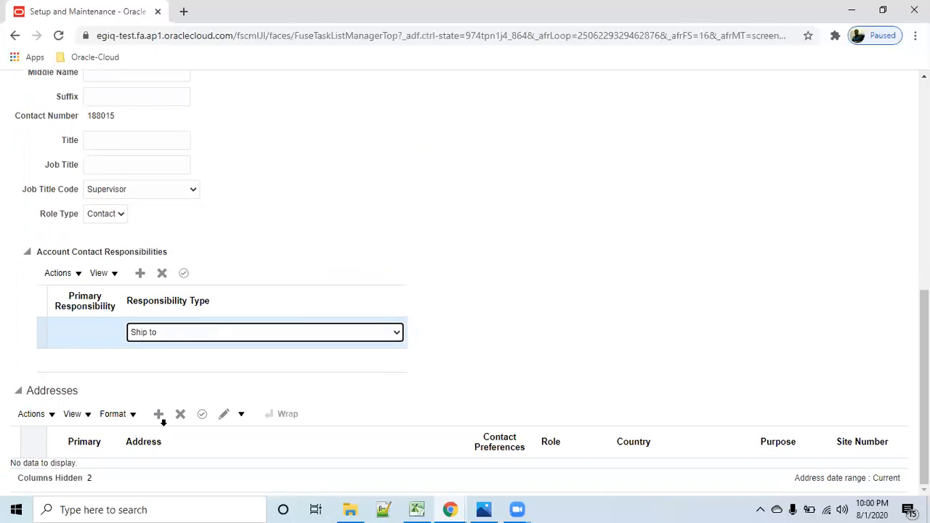
- Set the site contact's account contact responsibility type to Ship to again and save the contact
click(159, 415)
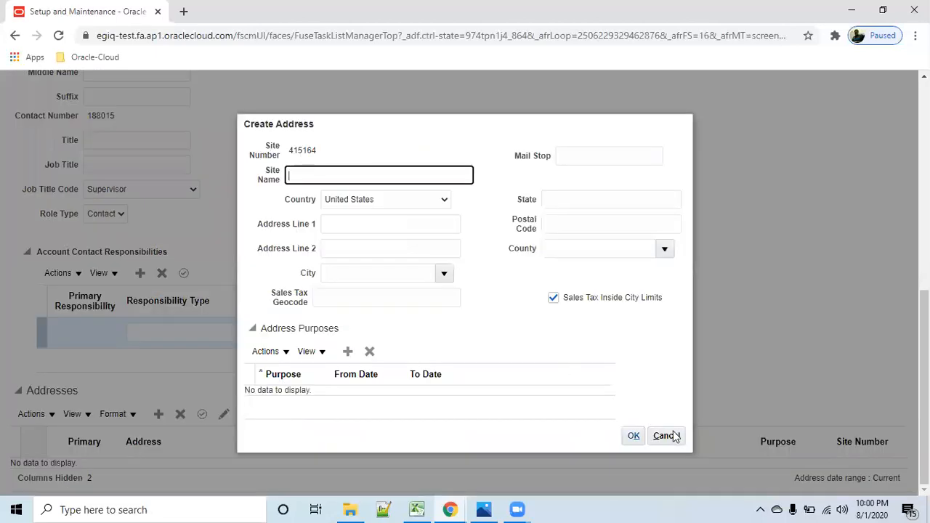
click(665, 436)
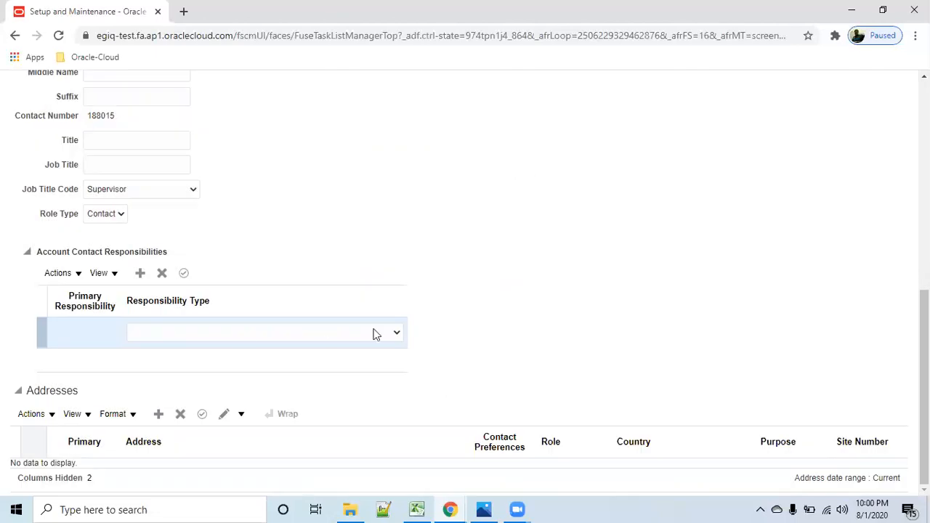
click(396, 332)
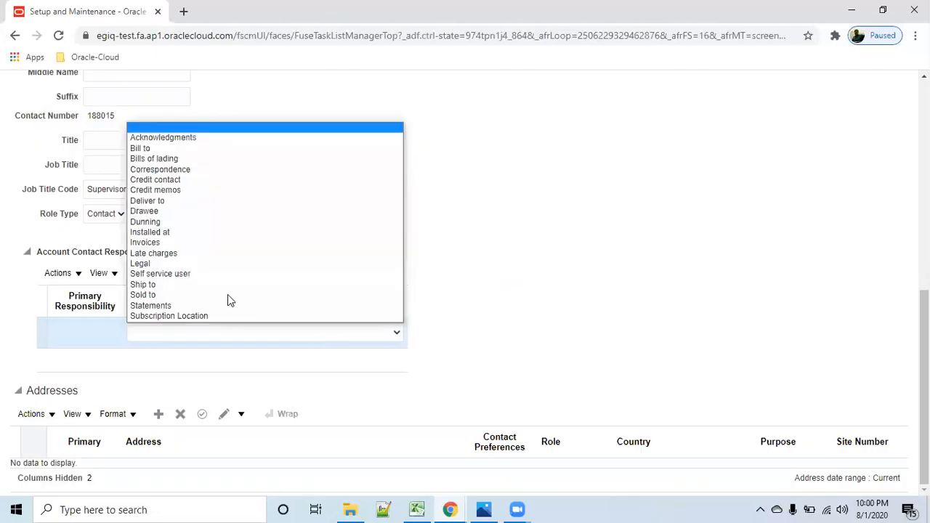
click(270, 284)
scroll(536, 308, up, 6)
click(769, 127)
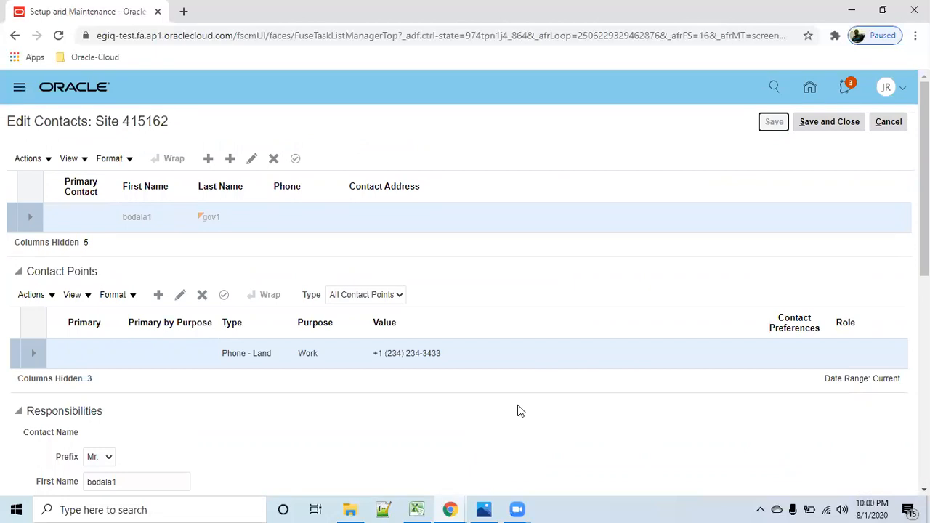
- Start a new address for the site contact with site name bod1.gov1 and the city New York in Richmond county, NY
scroll(514, 404, down, 4)
scroll(515, 407, down, 3)
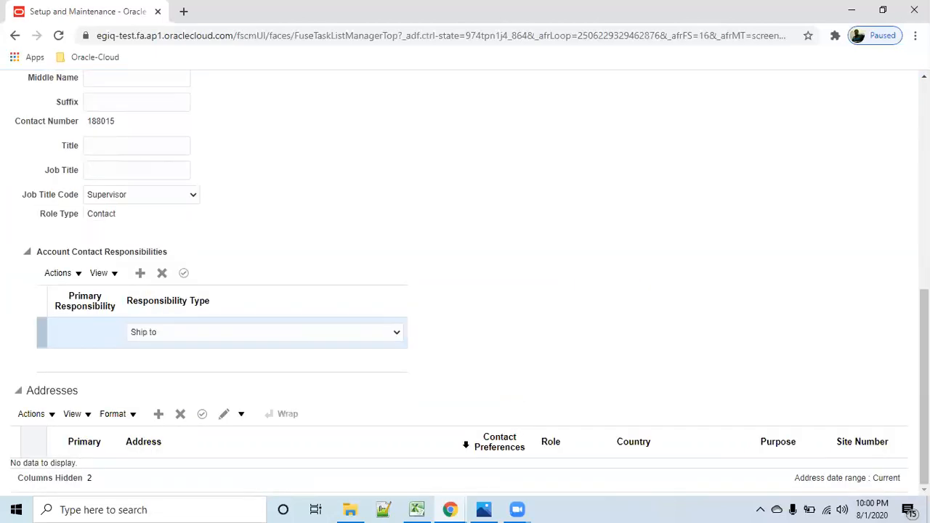
click(157, 414)
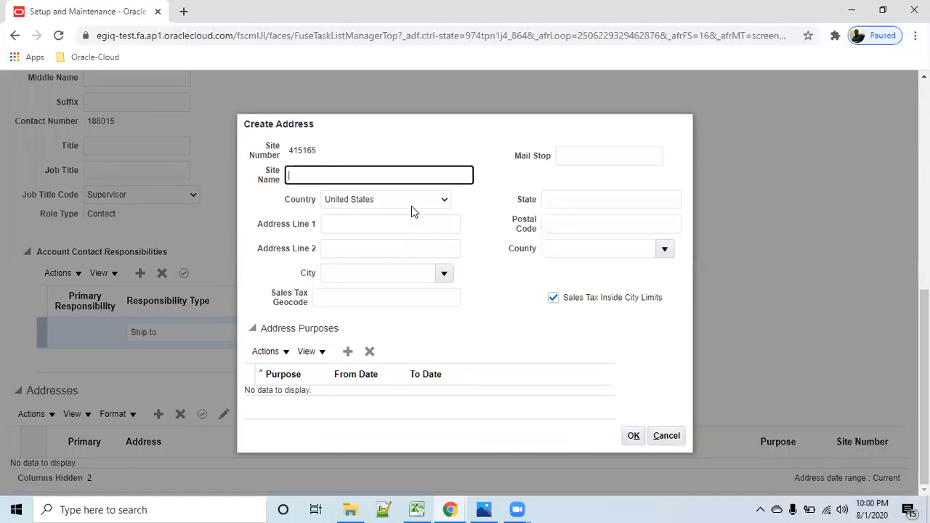
text(bod1.gov1)
click(391, 282)
text(new y)
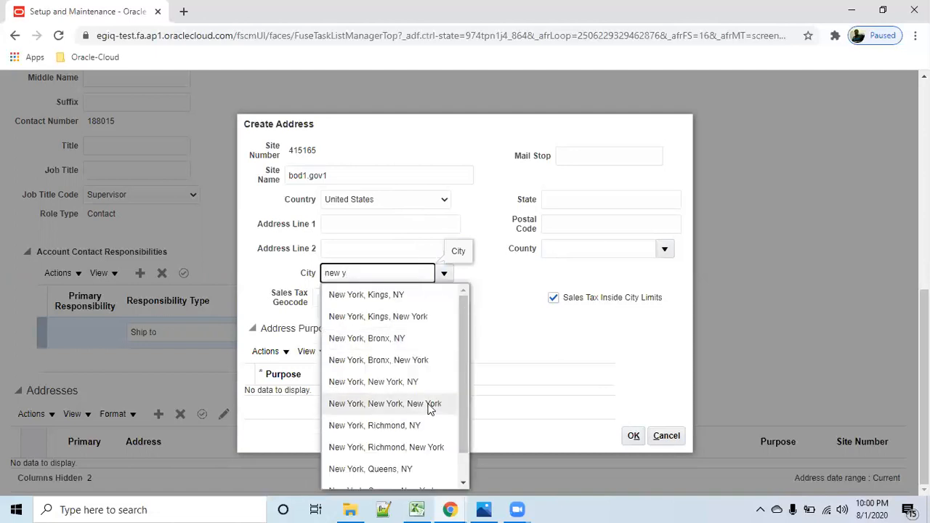
click(423, 426)
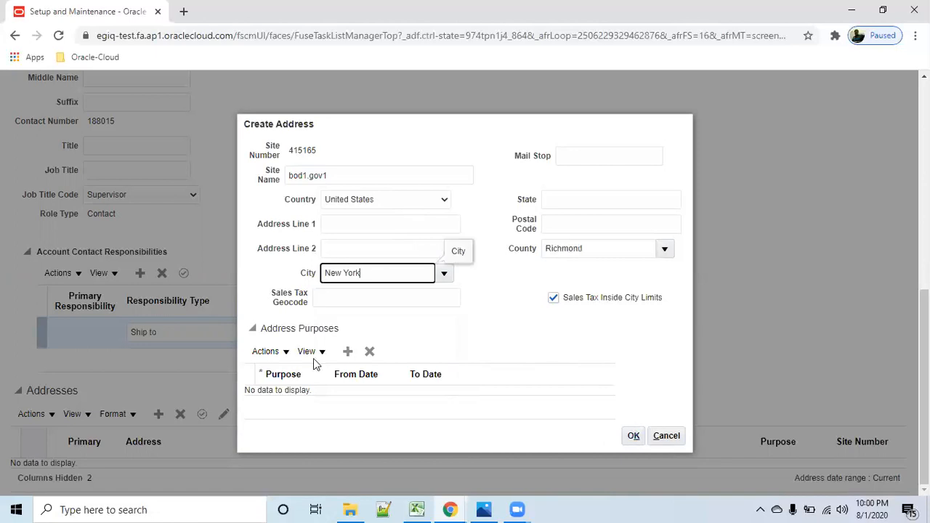
- Add a Ship to purpose to the contact's new address and accept the address
click(348, 351)
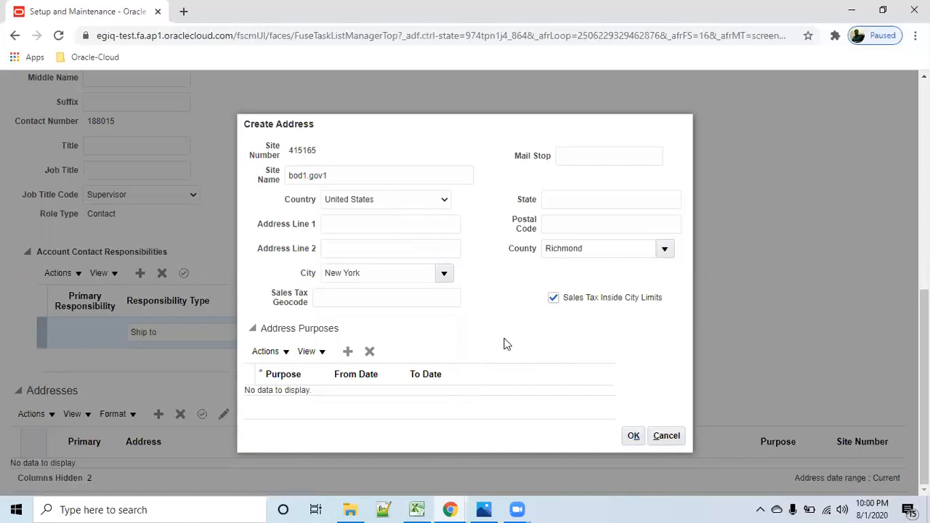
click(320, 390)
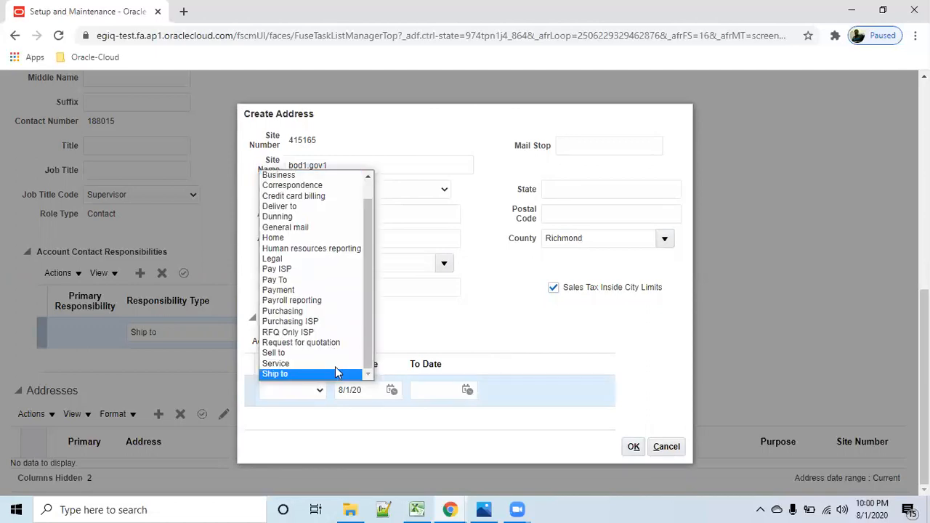
click(336, 374)
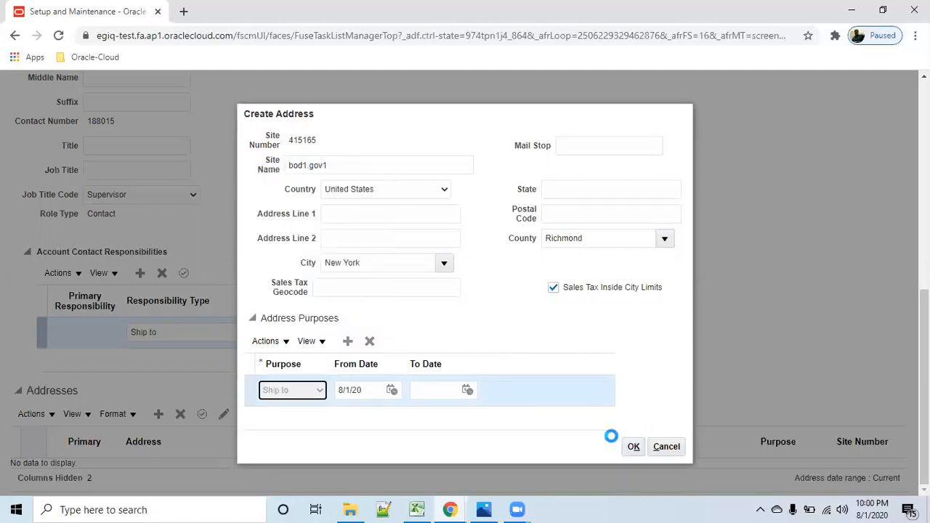
click(632, 447)
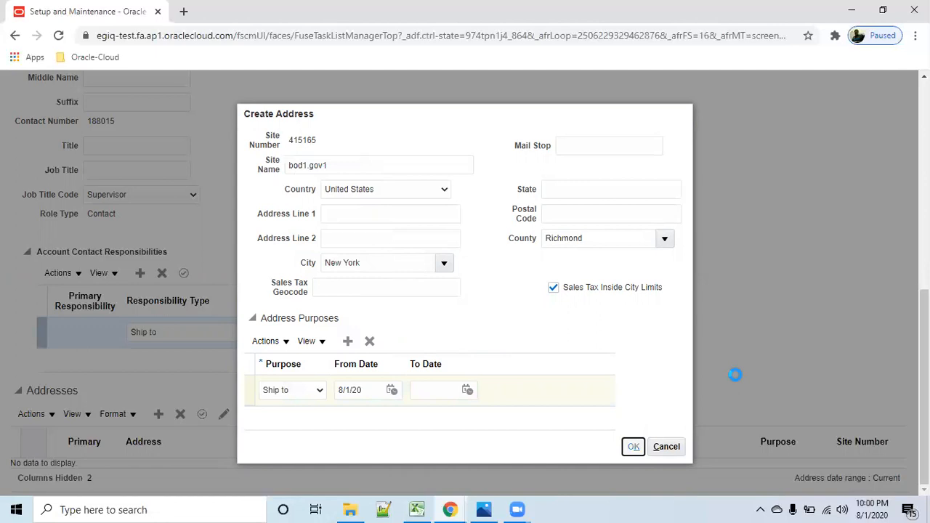
- Save and close the site's contact edits, and review the contact details on the site
scroll(722, 290, up, 6)
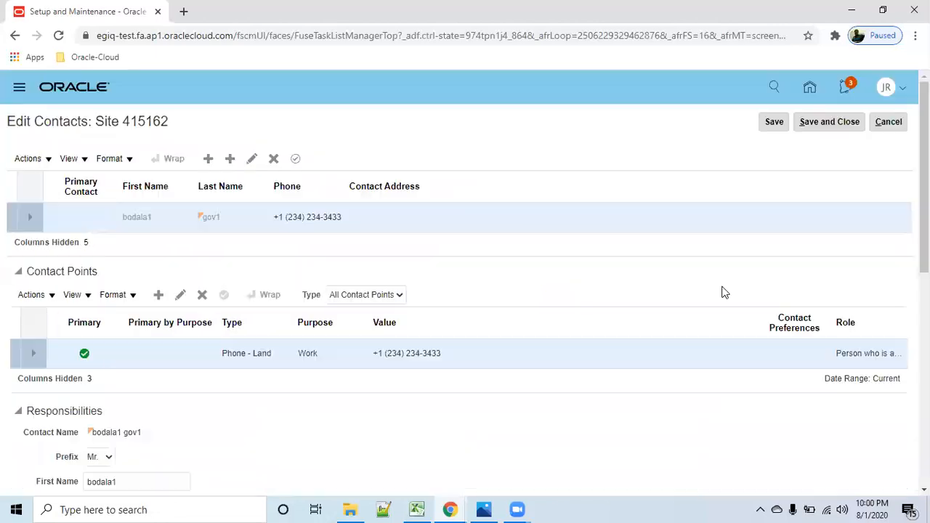
click(776, 123)
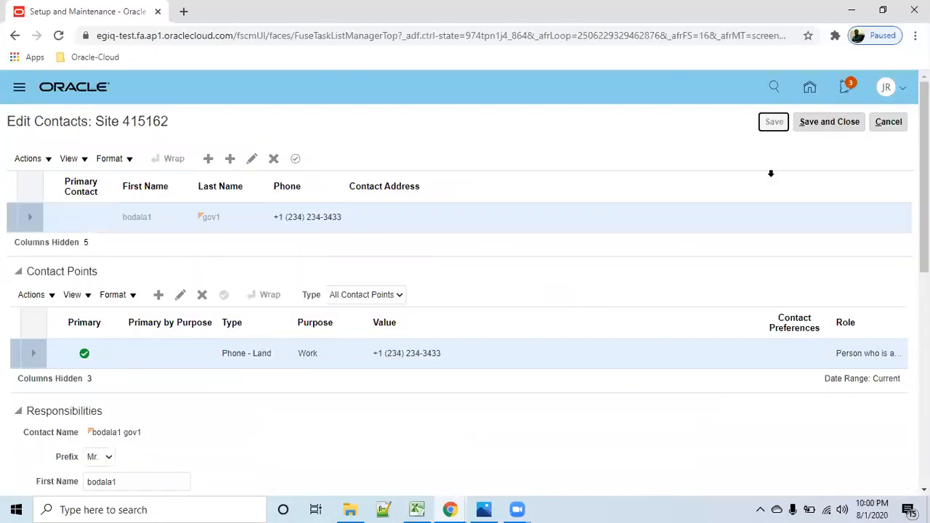
click(836, 122)
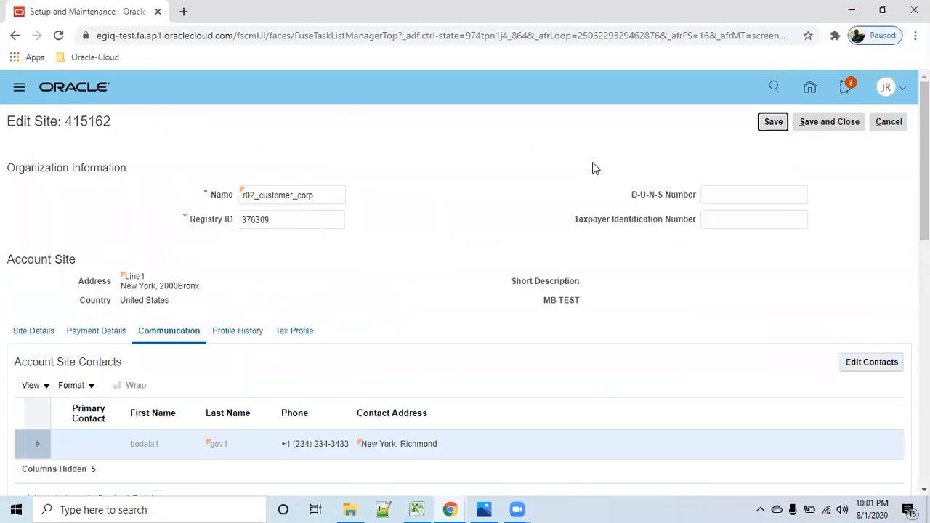
scroll(521, 367, down, 4)
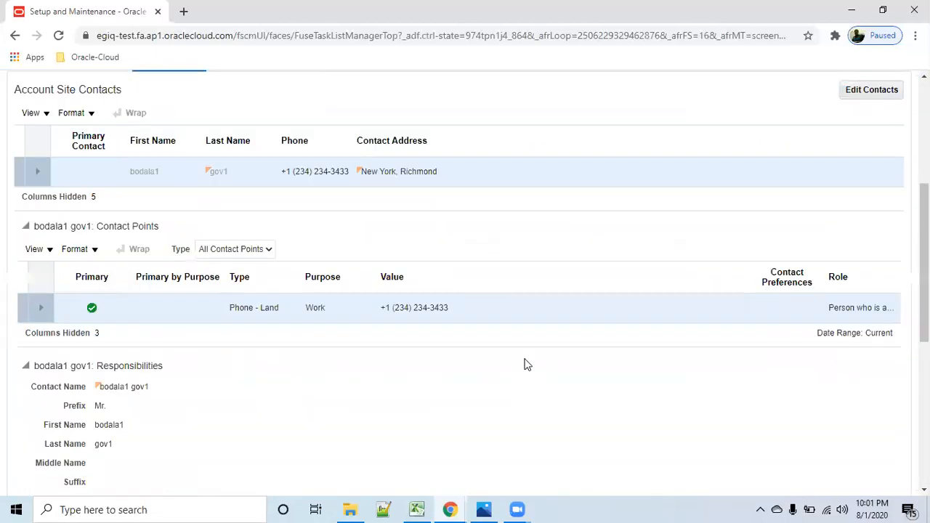
scroll(528, 365, up, 2)
- Create a site profile with the DEFAULT profile class, review its credit, terms and late charge settings, and save and close it
click(255, 194)
click(208, 270)
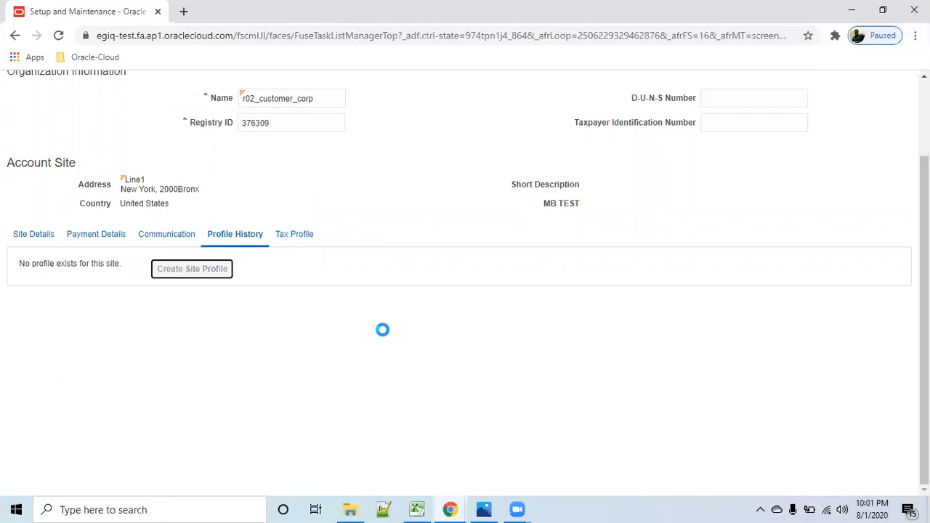
scroll(269, 333, down, 2)
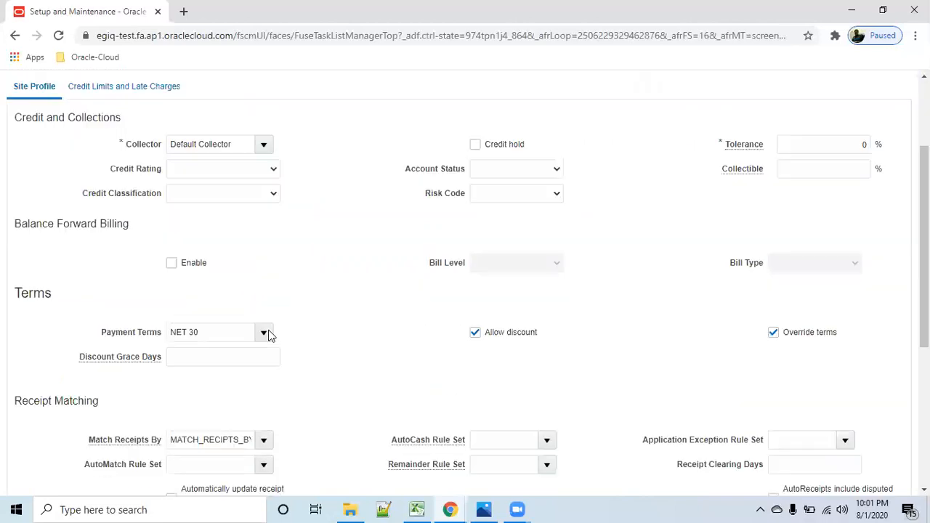
scroll(269, 333, down, 4)
scroll(270, 335, up, 4)
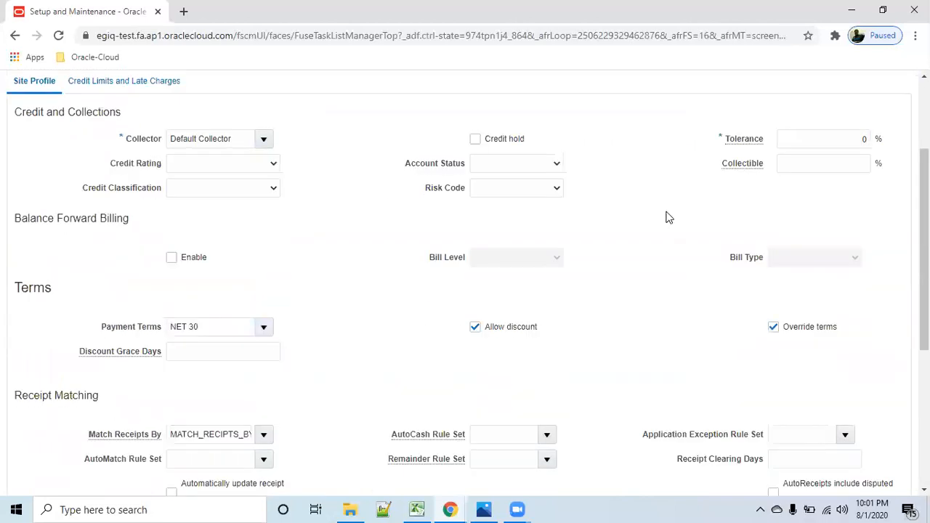
scroll(668, 218, up, 2)
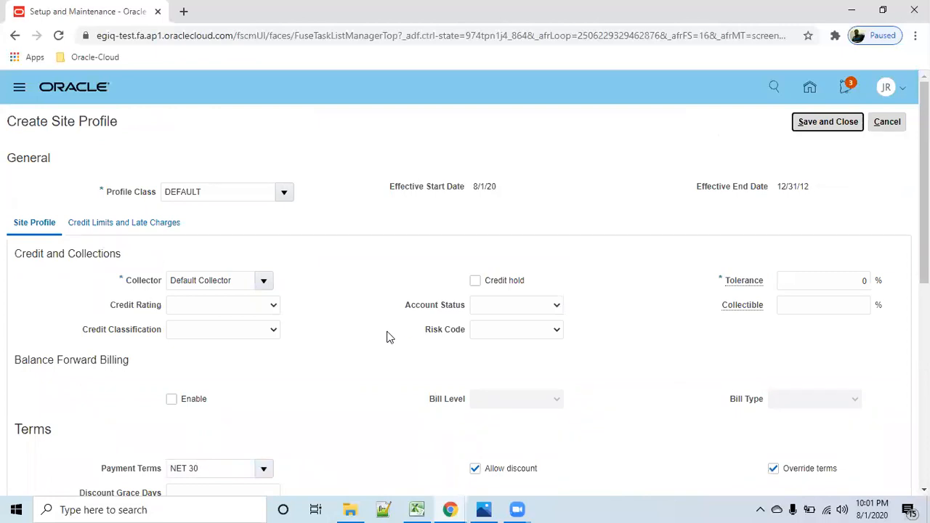
scroll(372, 368, down, 6)
scroll(388, 364, up, 5)
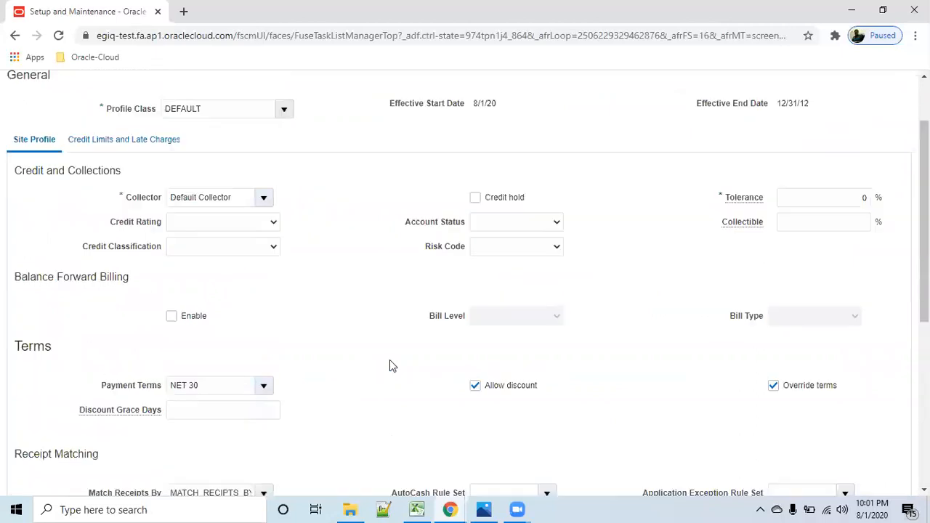
scroll(299, 334, up, 1)
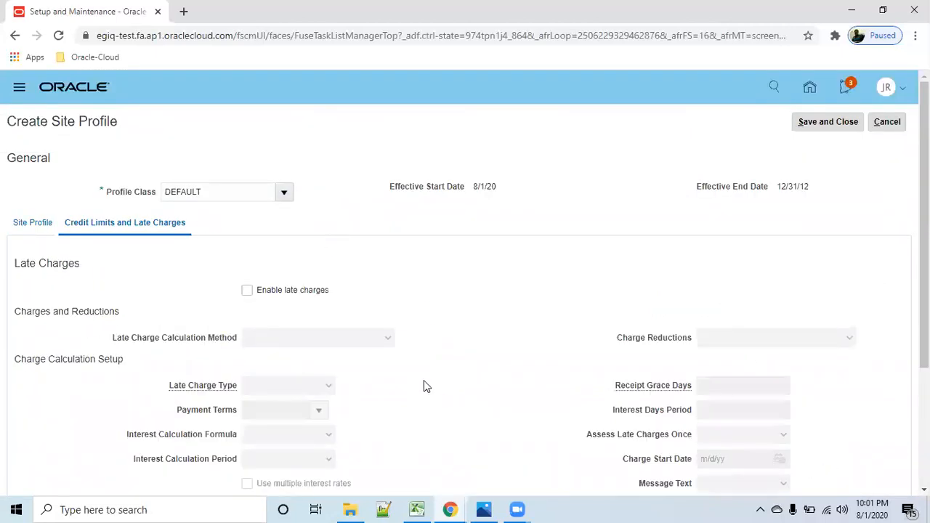
scroll(424, 385, down, 2)
scroll(555, 361, up, 2)
click(830, 125)
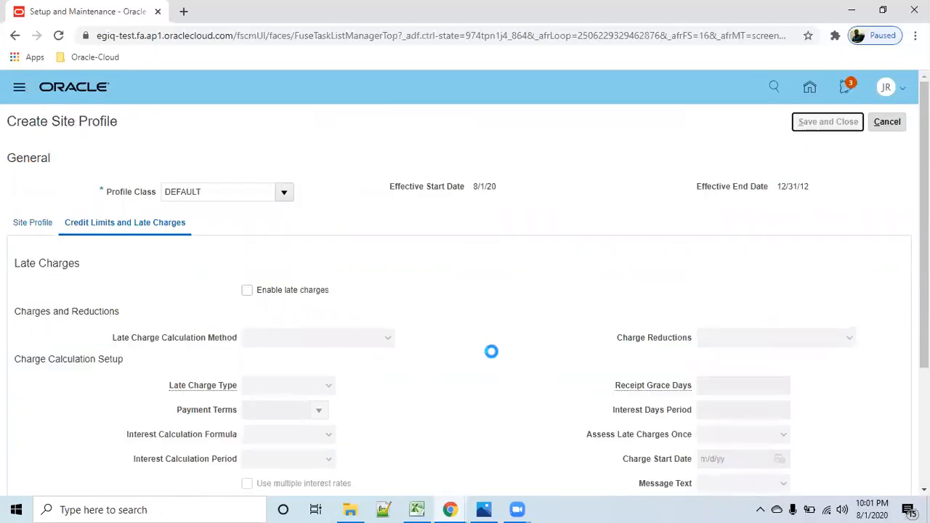
- Review the site's tax profile controls and defaults, and save and close the site
click(305, 336)
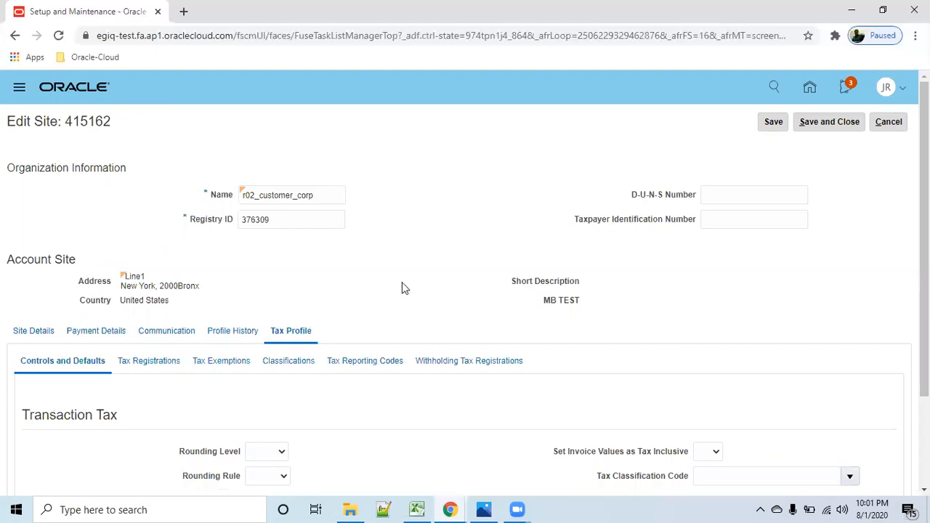
scroll(404, 287, down, 2)
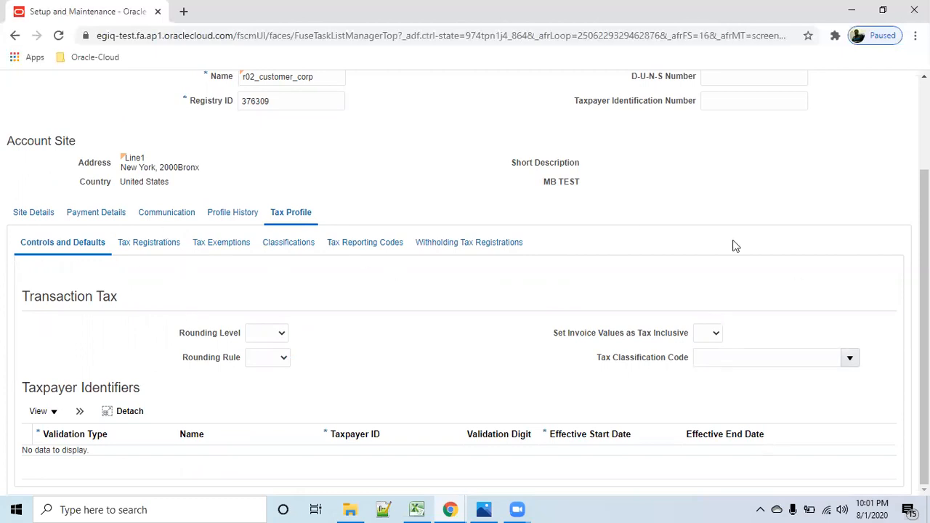
scroll(739, 245, up, 2)
click(771, 124)
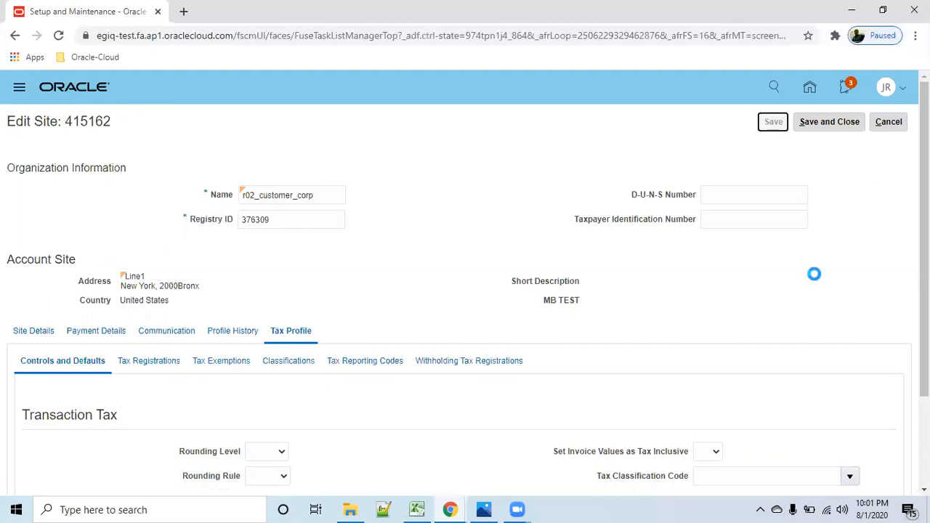
click(837, 123)
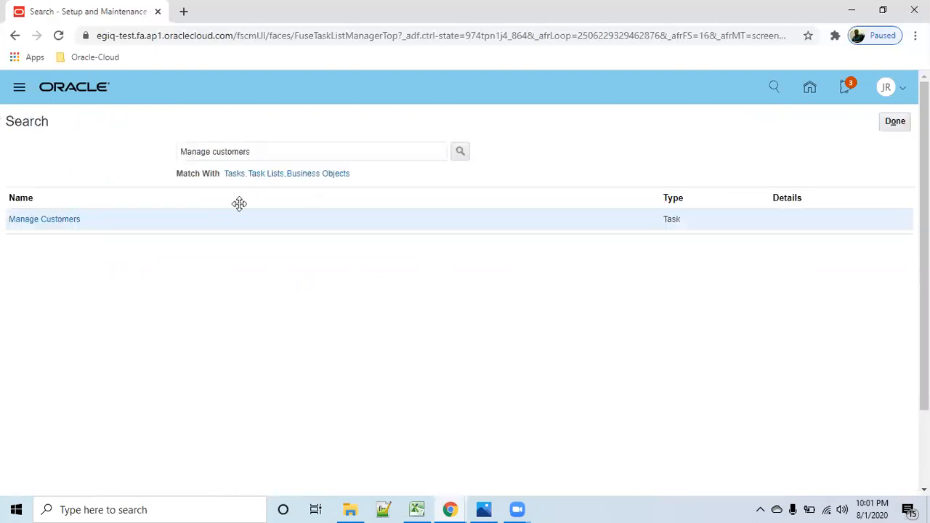
- Leave the setup task search and open Scheduled Processes from the home page
click(896, 125)
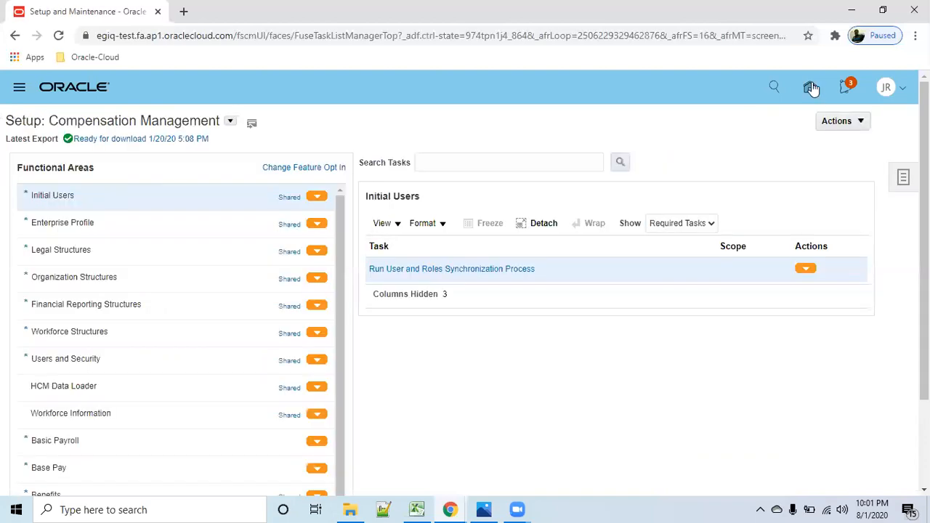
click(811, 87)
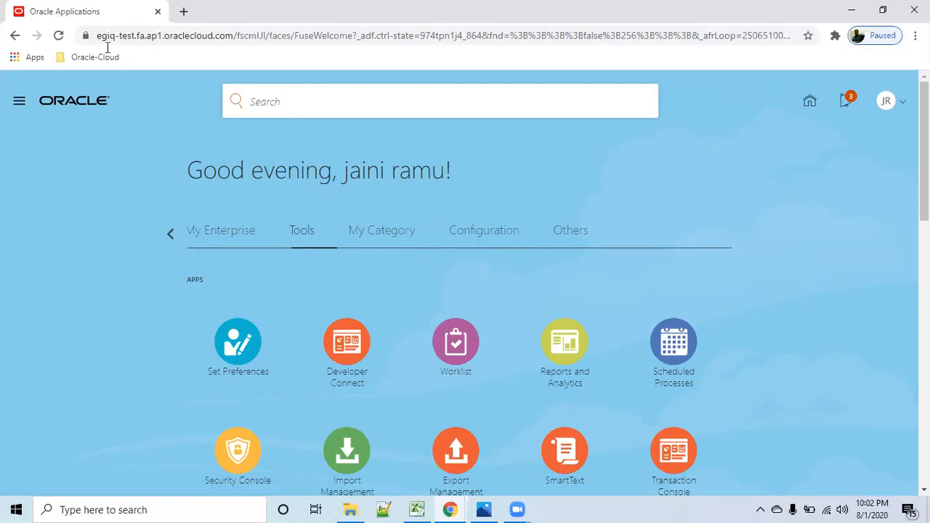
click(675, 347)
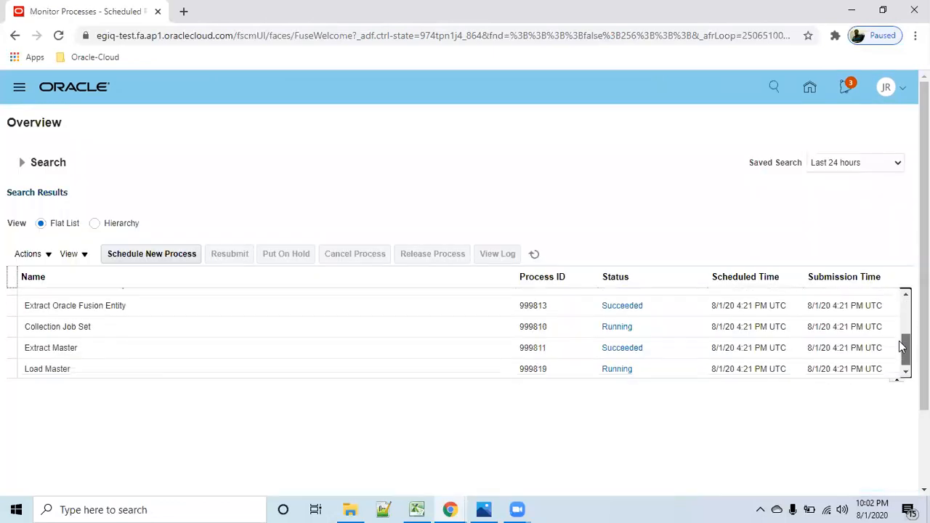
- Refresh the list of scheduled processes and check the status of the collection and load processes
click(535, 254)
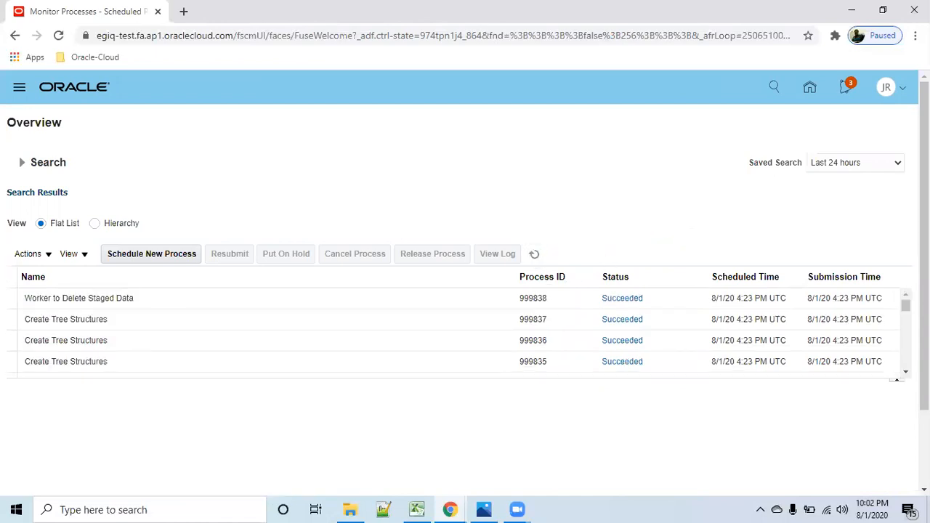
scroll(905, 372, down, 3)
click(906, 372)
click(906, 295)
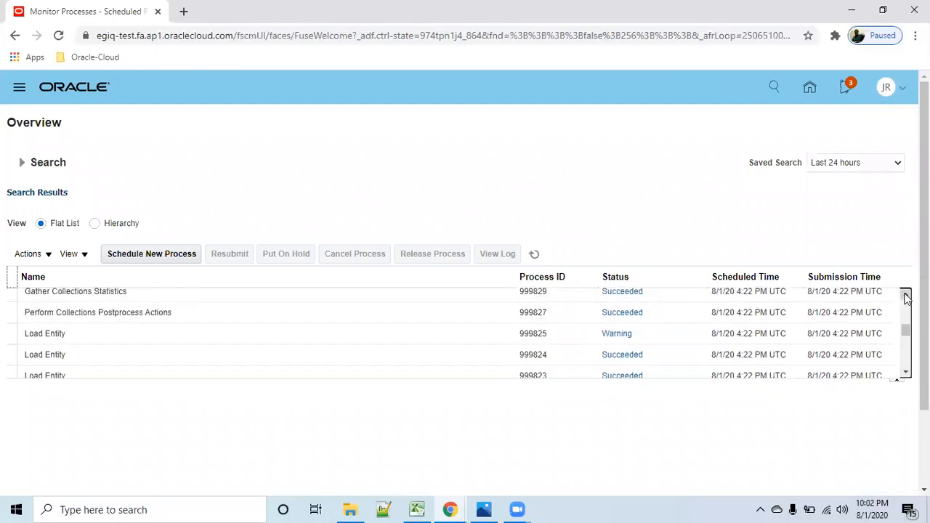
scroll(896, 363, down, 6)
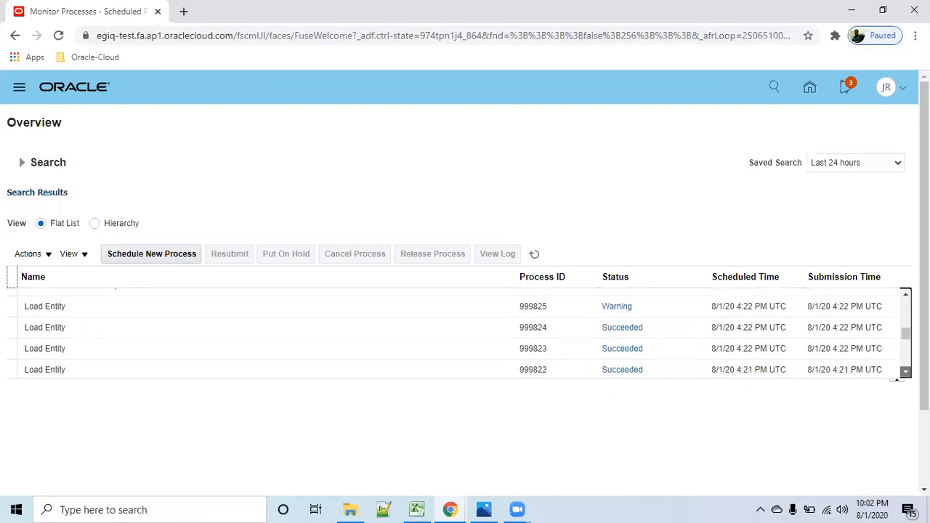
scroll(896, 364, down, 1)
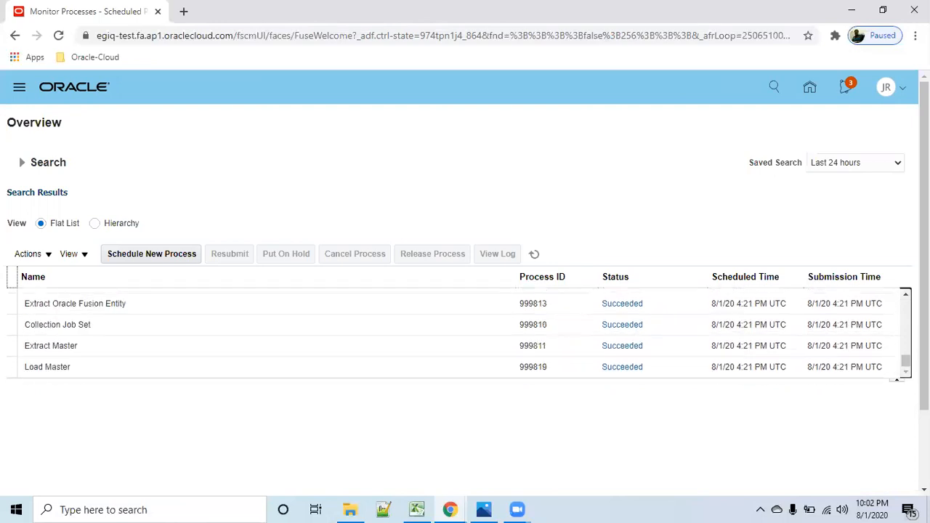
- Sign out of Oracle Applications Cloud and confirm the single sign-off
click(901, 89)
click(874, 118)
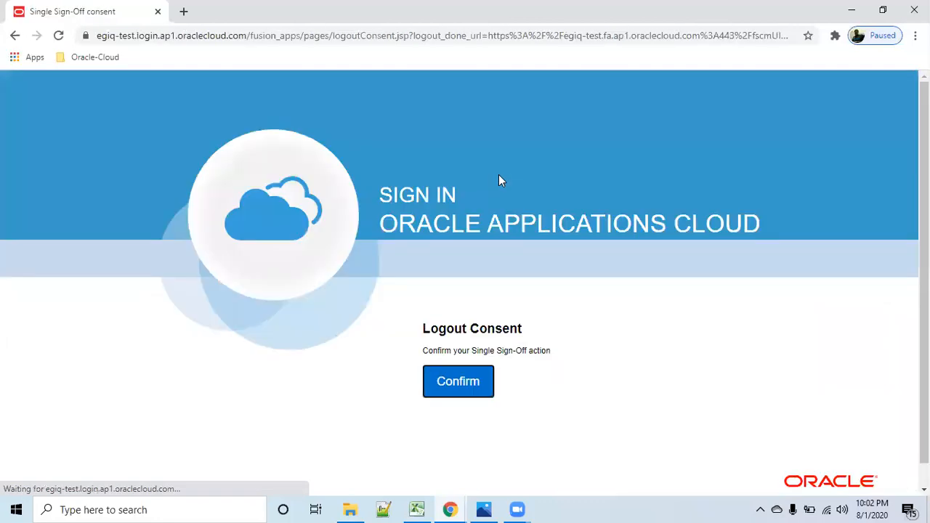
click(434, 382)
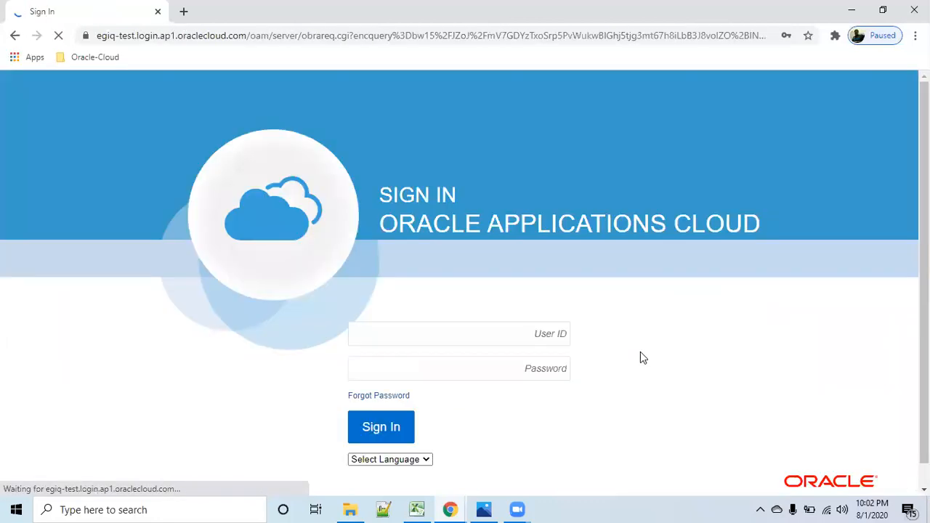
- Sign in to Oracle Applications Cloud again and open Plan Inputs under Supply Chain Planning
click(408, 425)
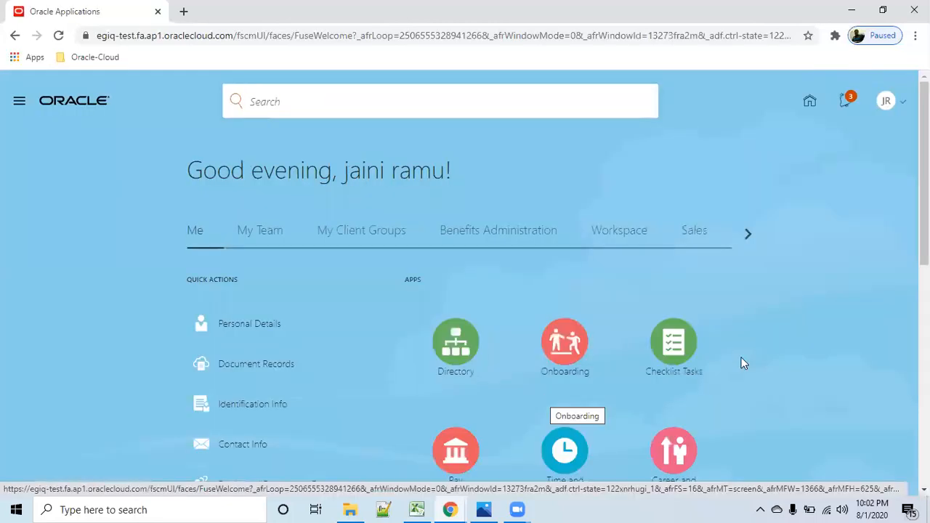
click(747, 234)
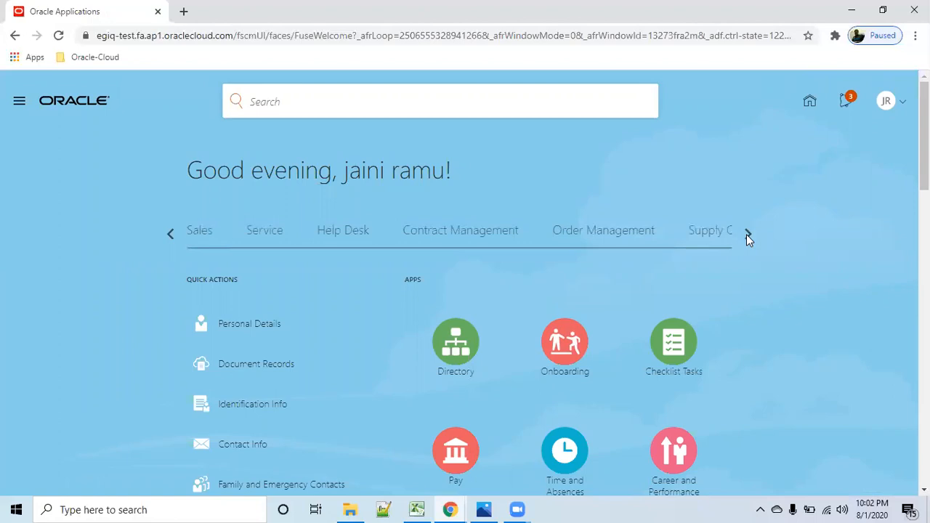
click(747, 234)
click(494, 240)
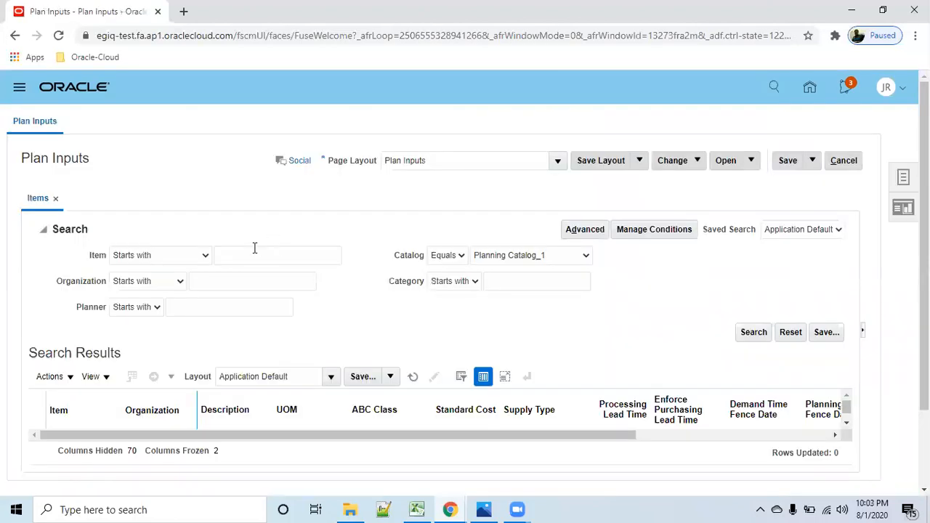
- Search the plan input items for r01_Standard_OM_item1 and widen the Item column to read the results
click(254, 253)
click(283, 291)
click(750, 333)
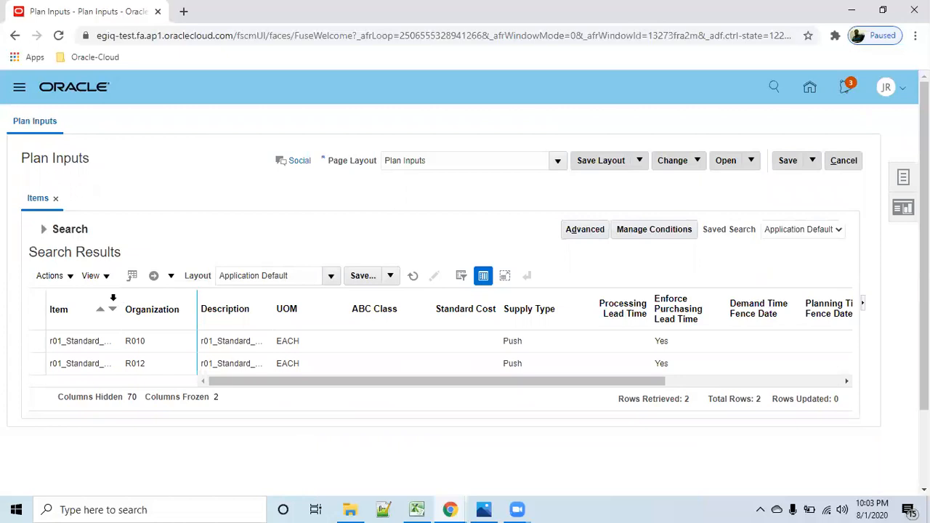
drag(122, 297, 204, 298)
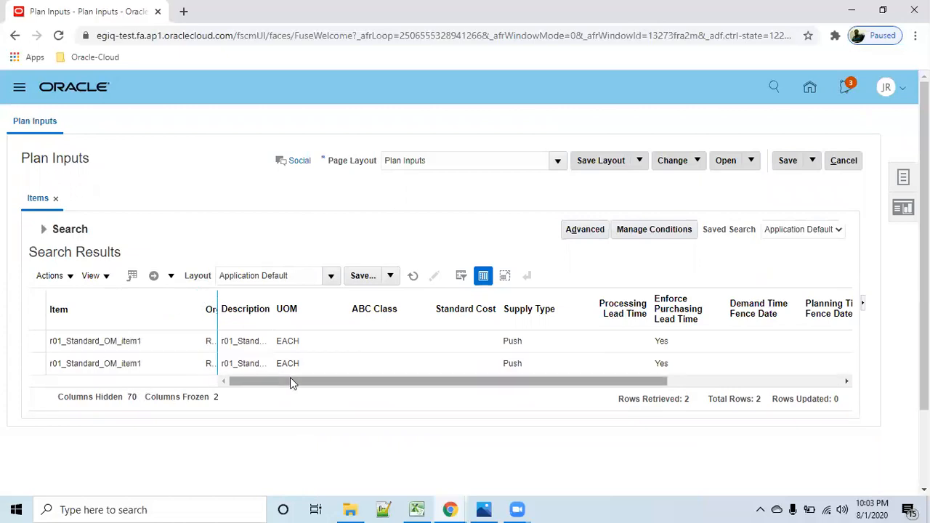
drag(434, 382, 623, 382)
click(240, 382)
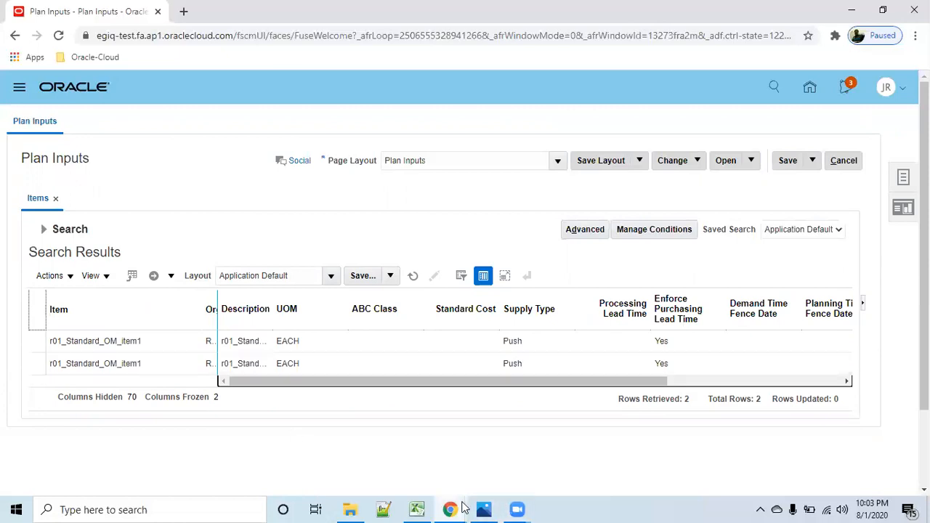
mouse_move(462, 508)
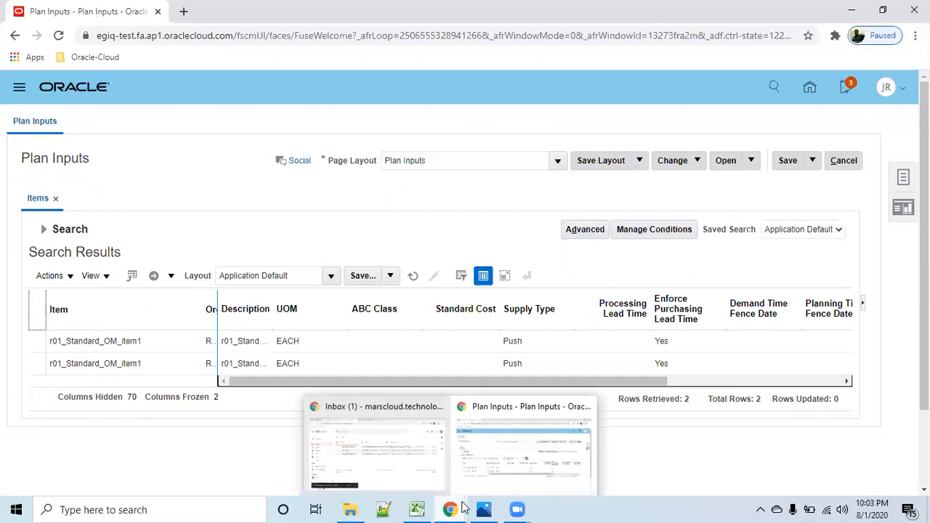
- Reopen the item search criteria and search the plan inputs for items starting with r02
click(45, 229)
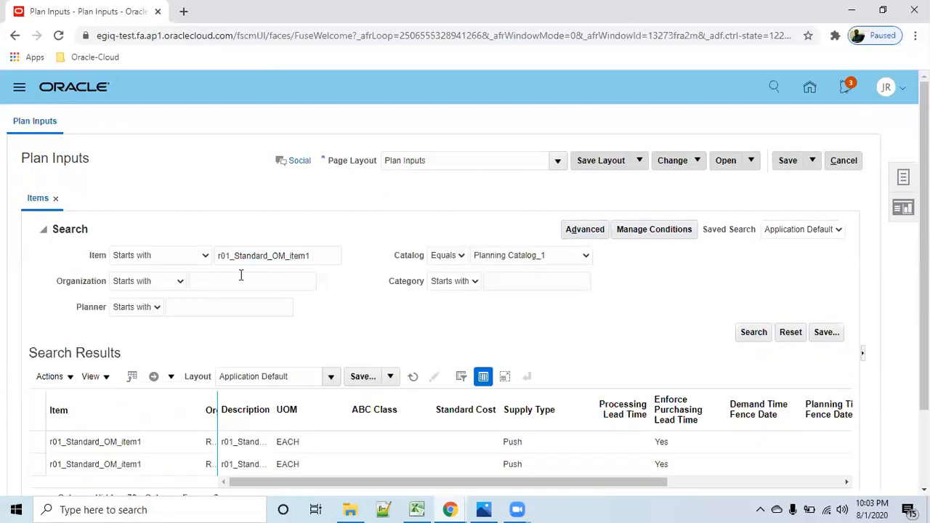
click(228, 255)
drag(336, 255, 226, 255)
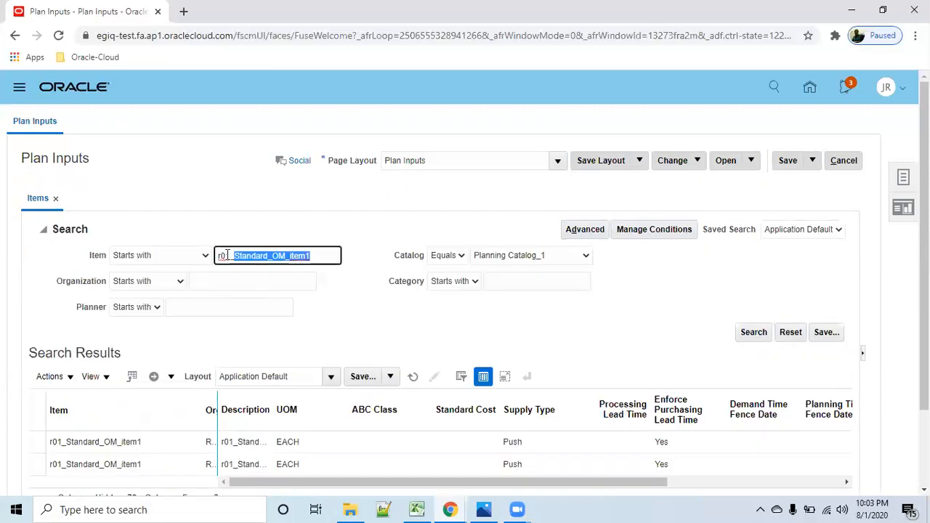
text(0)
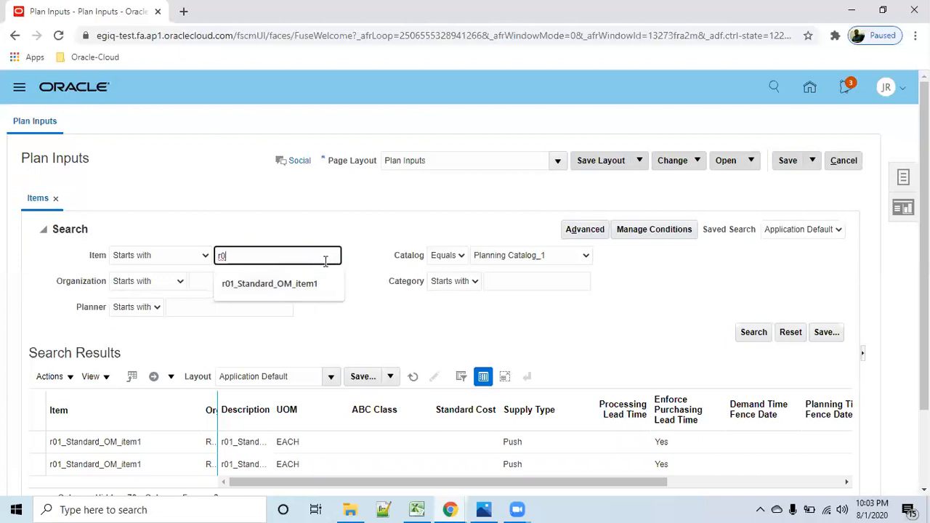
text(2)
click(749, 332)
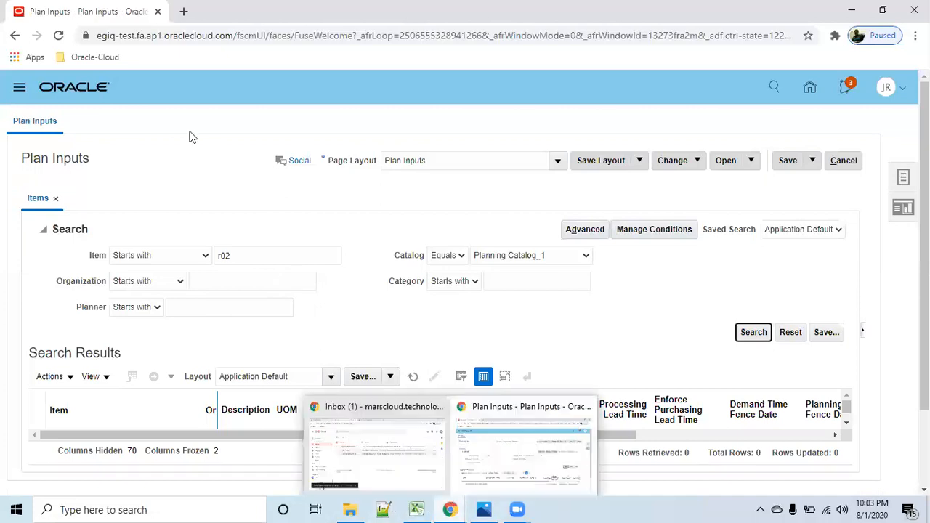
- Open the practice-session-infosys bookmark in a new browser tab and go to the Oracle home page there
click(93, 58)
right_click(109, 80)
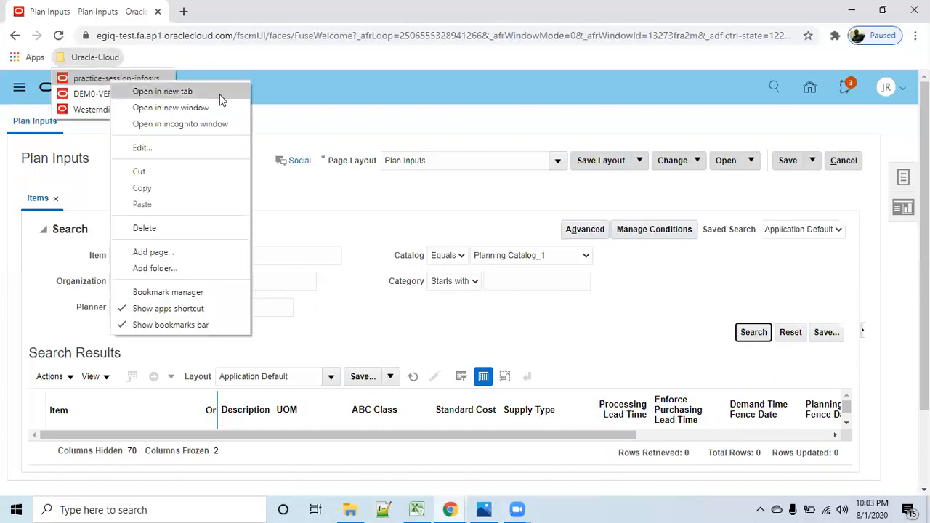
click(218, 90)
click(207, 13)
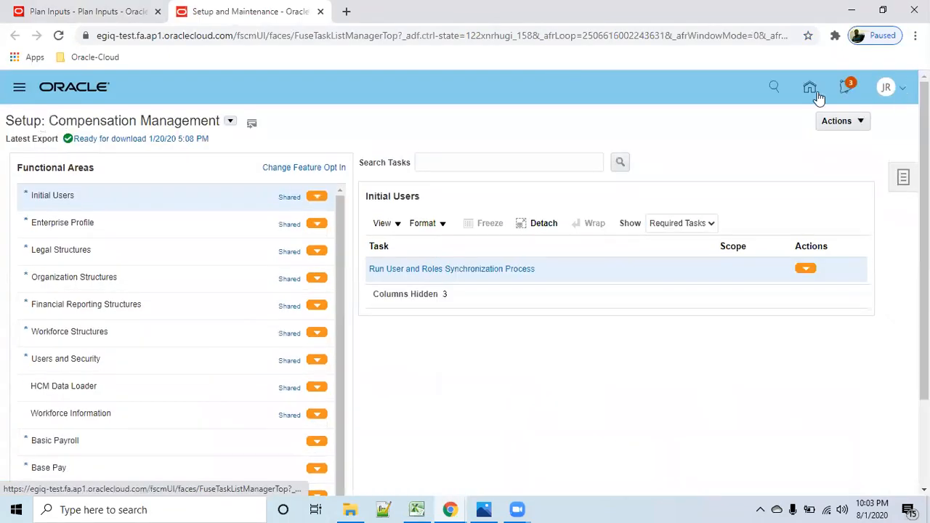
click(818, 98)
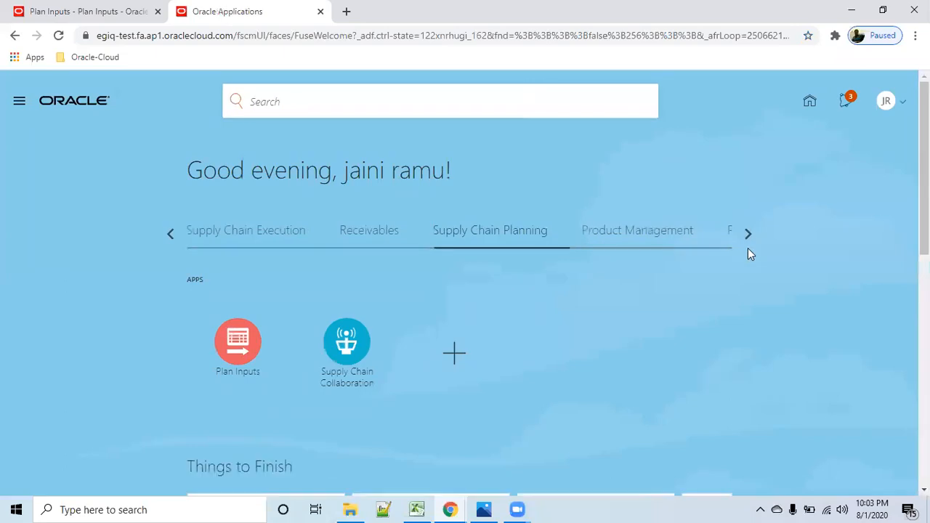
- Open Product Information Management from the Product Management group and start browsing items
click(171, 233)
click(171, 233)
click(171, 233)
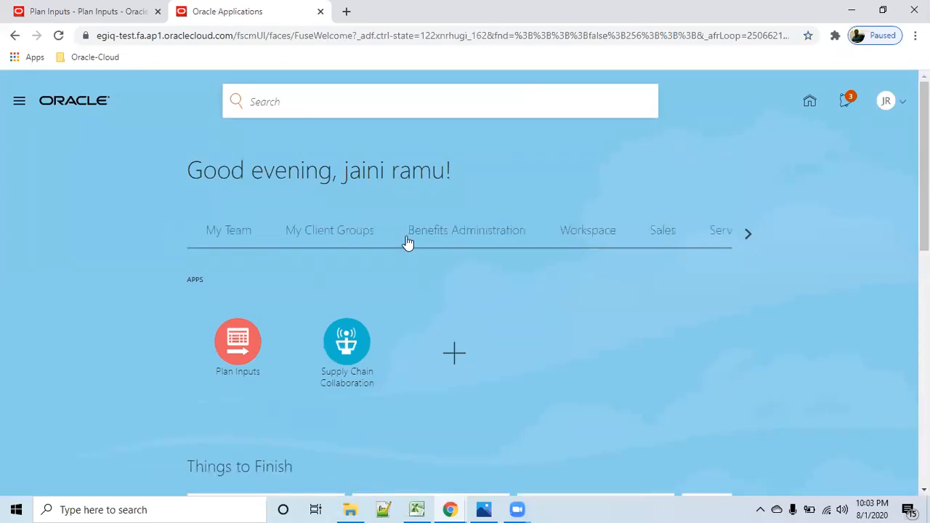
click(748, 237)
click(747, 237)
click(748, 237)
click(749, 237)
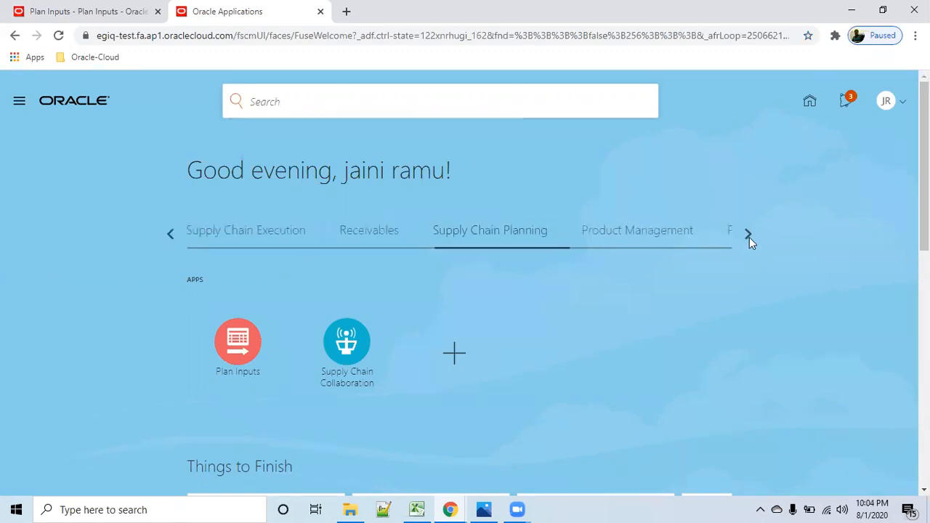
click(637, 240)
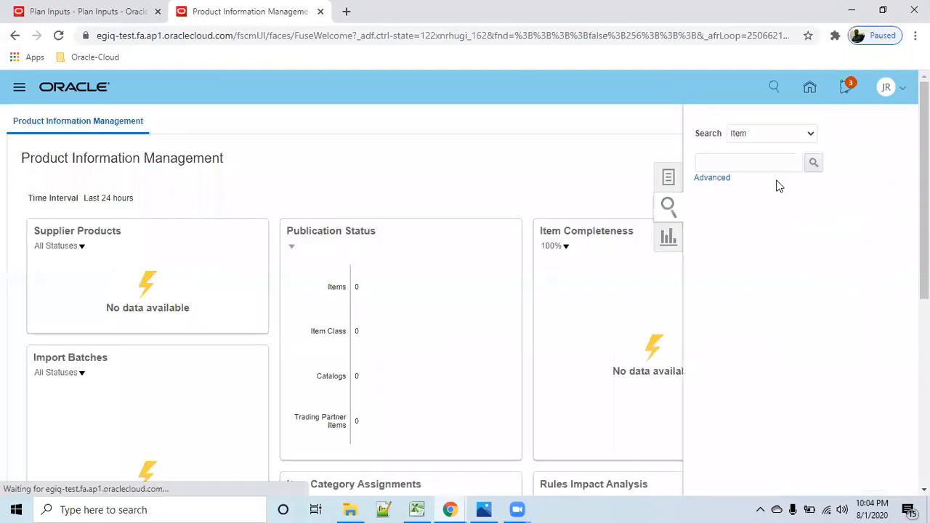
click(618, 179)
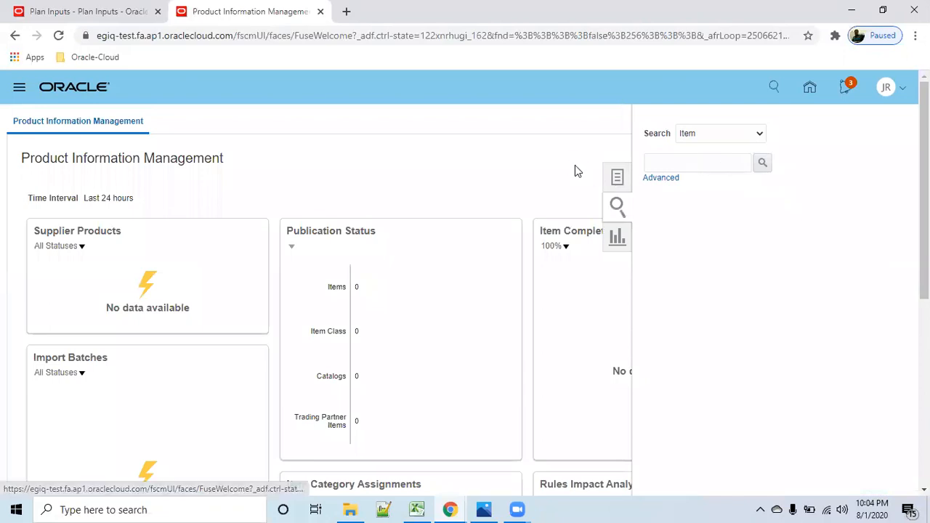
click(821, 167)
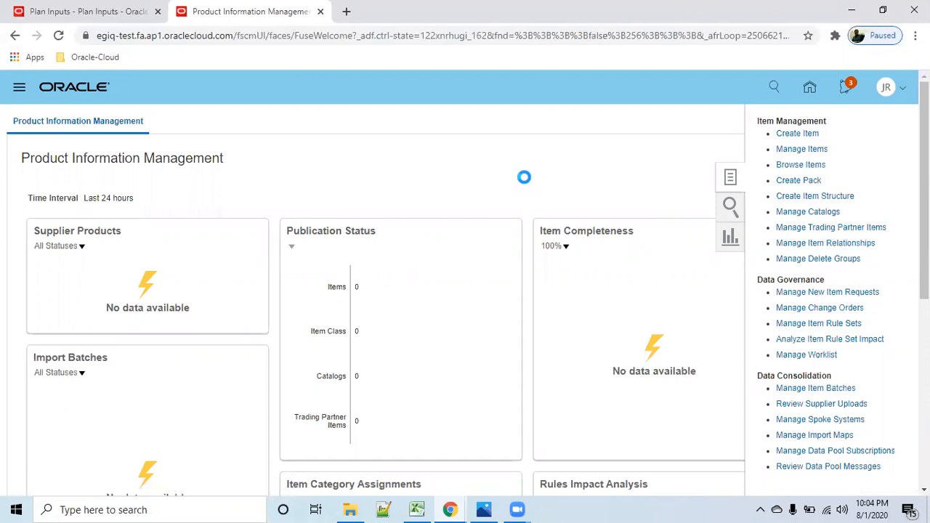
- Search the Root Item Class for items starting with r01 and review the listed items
click(456, 370)
text(r0)
click(741, 446)
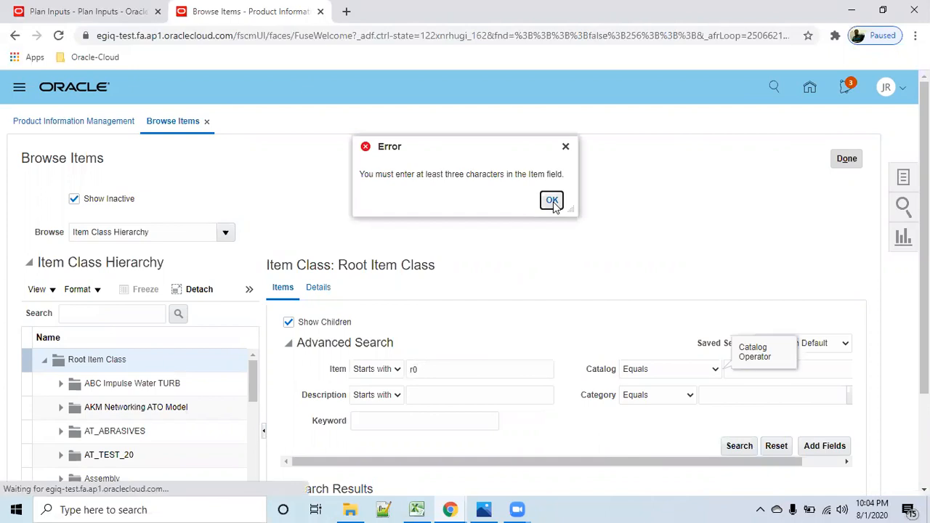
click(553, 200)
click(463, 374)
text(1)
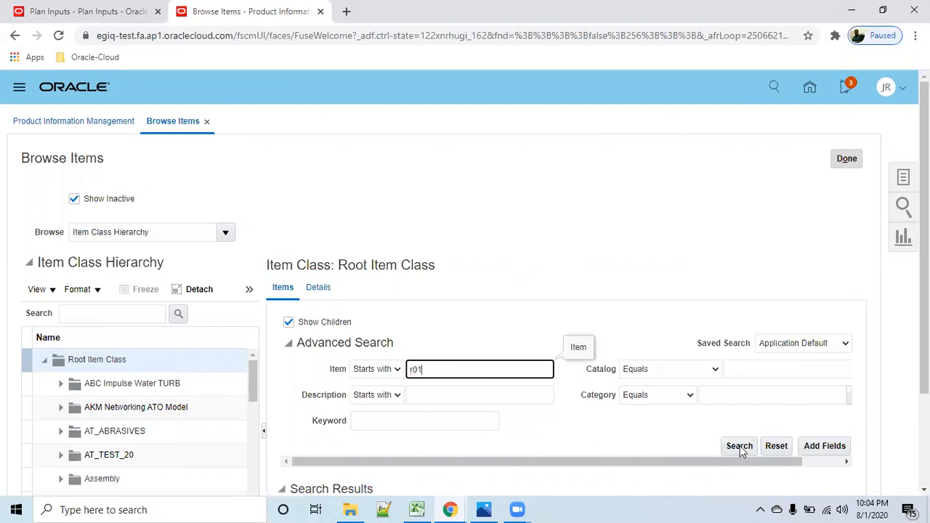
click(742, 448)
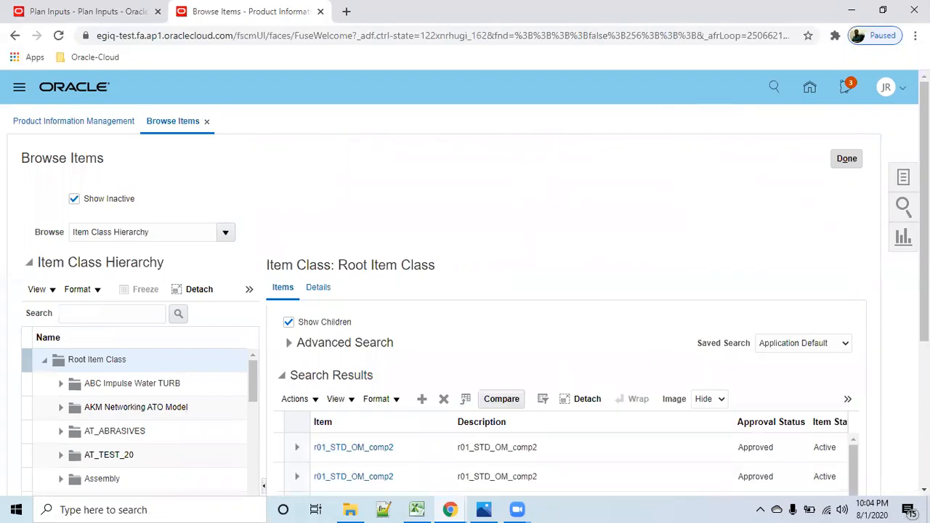
drag(924, 211, 924, 319)
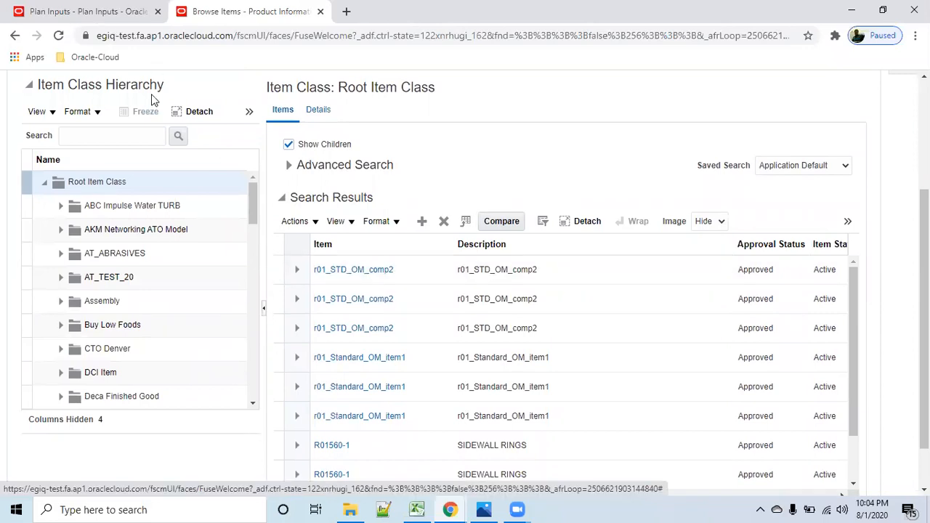
- Return to the Plan Inputs page, search for items starting with r01 and check which items were collected
click(90, 12)
drag(226, 258, 263, 263)
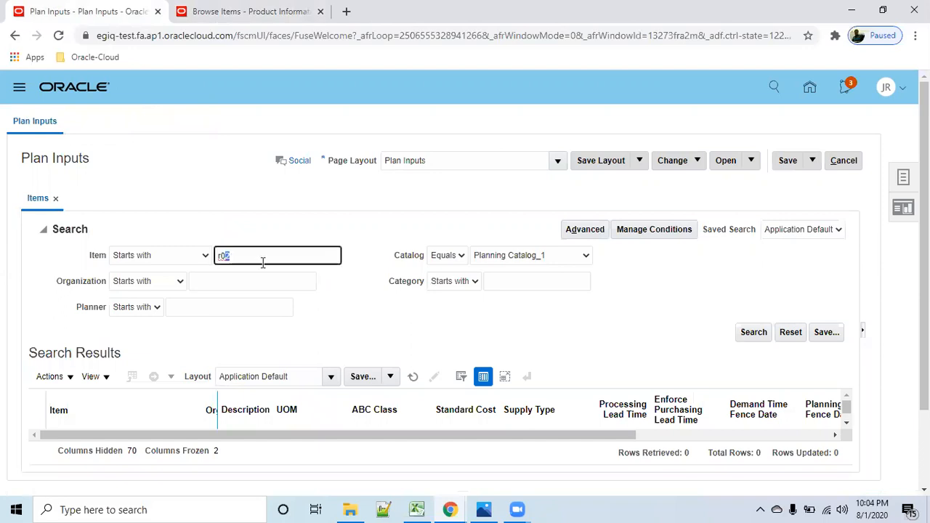
text(1)
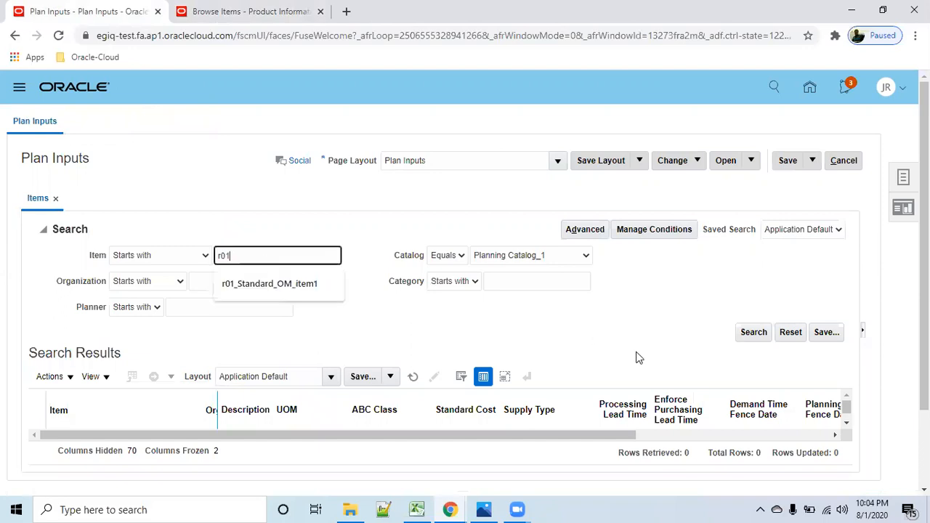
click(749, 336)
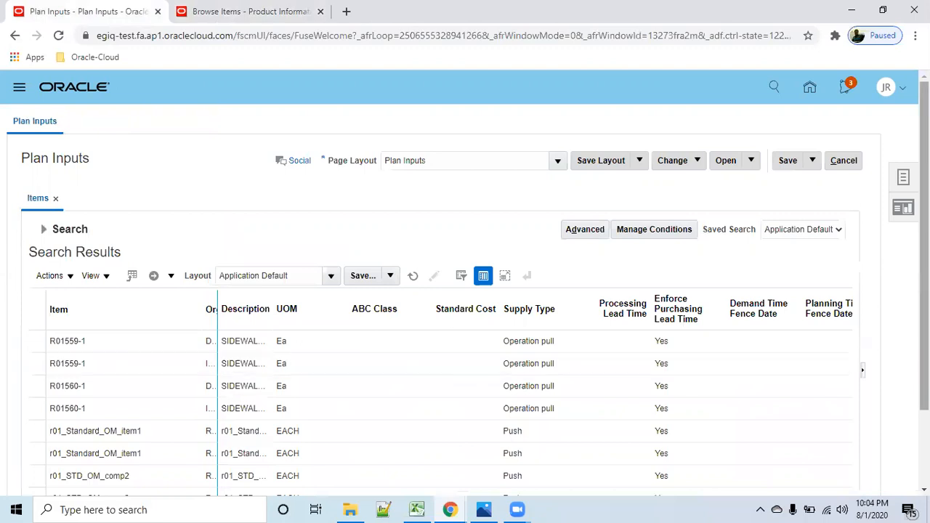
scroll(122, 398, down, 3)
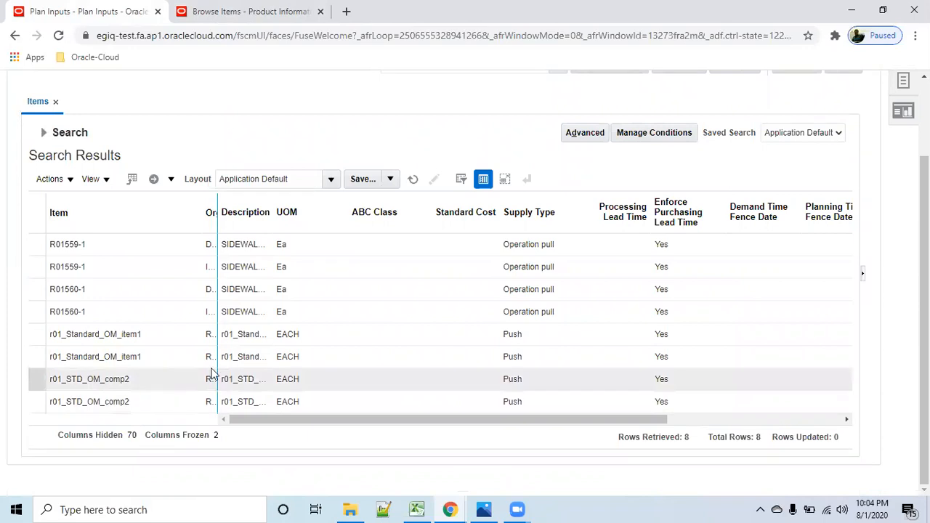
scroll(539, 353, up, 2)
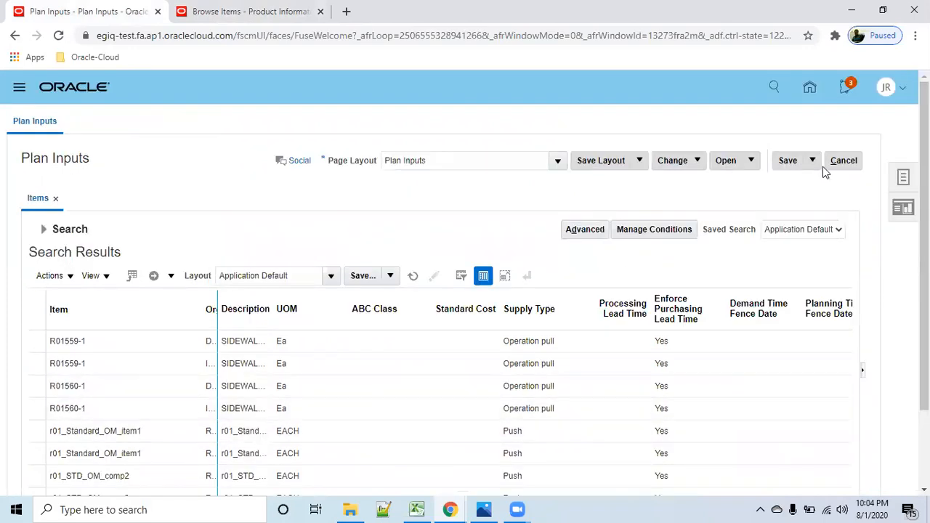
click(44, 229)
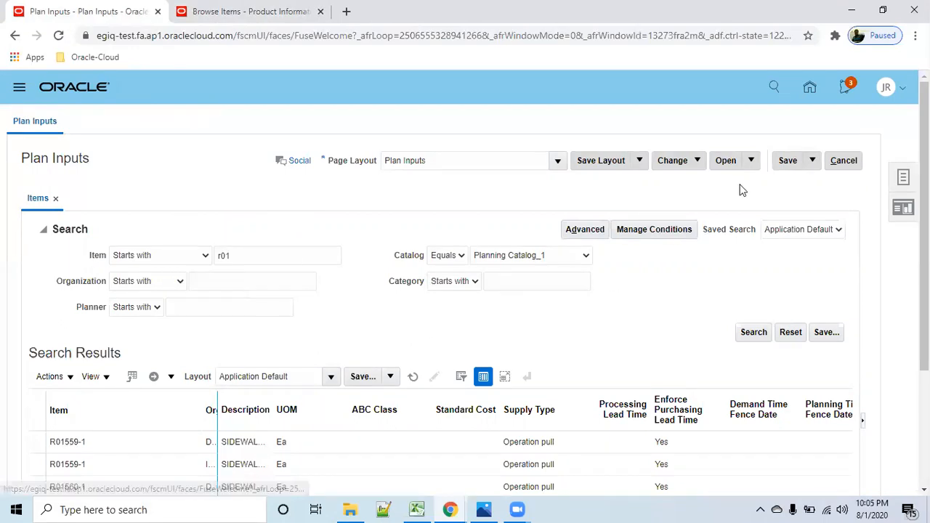
- Go back to the home page and open the Order Management overview
click(810, 89)
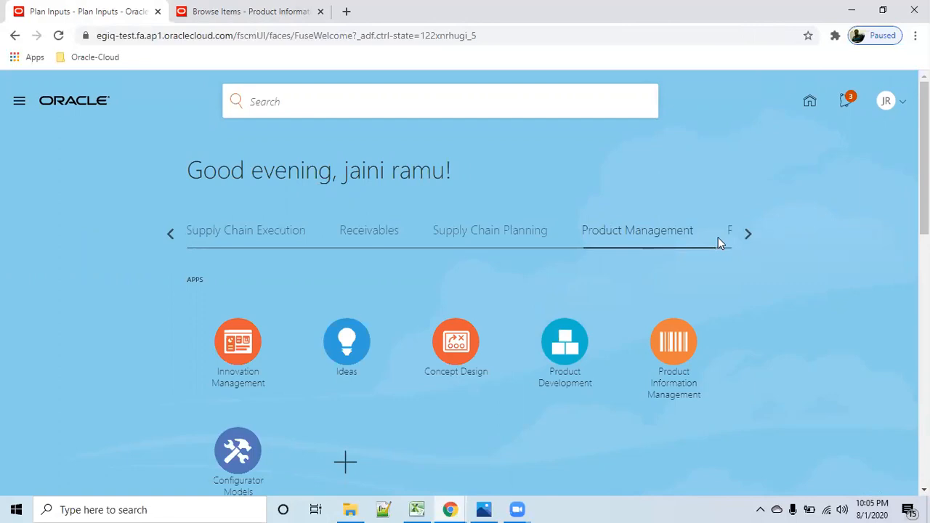
click(745, 240)
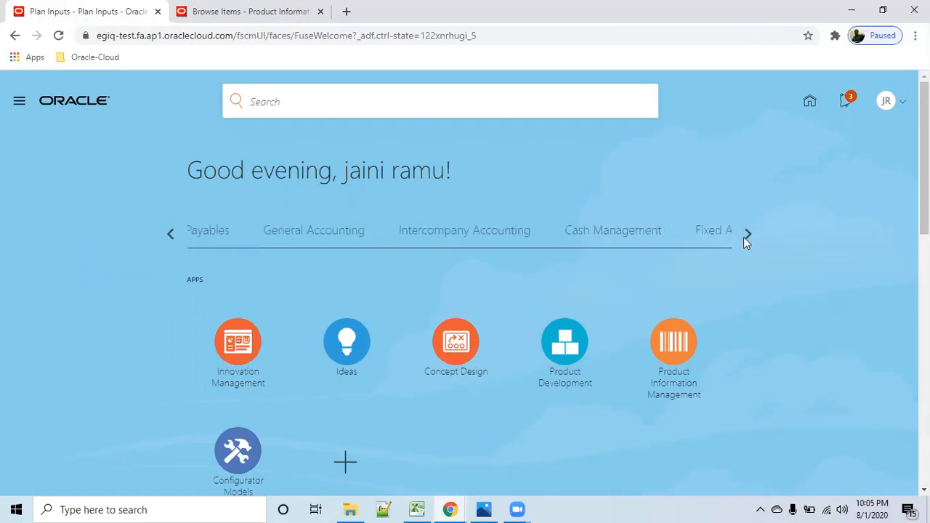
click(745, 238)
click(745, 239)
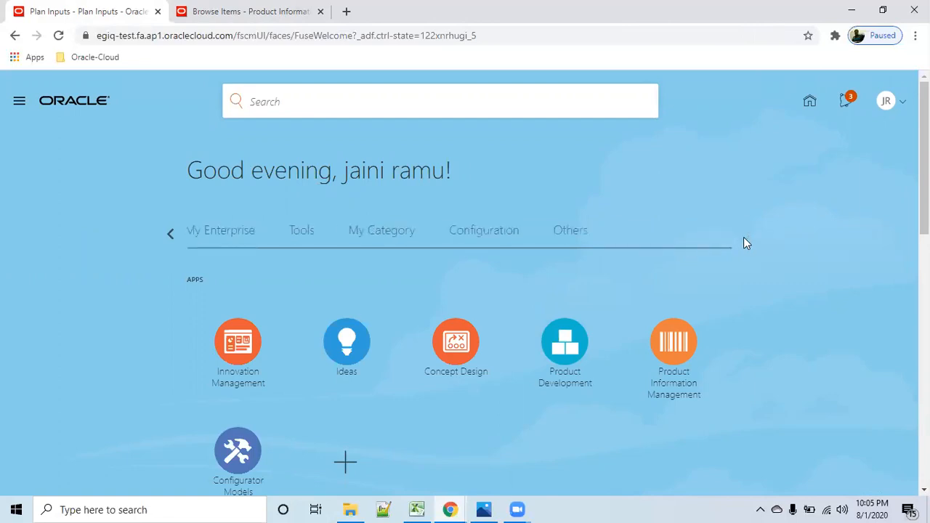
click(173, 231)
click(173, 231)
click(173, 231)
click(173, 231)
click(173, 231)
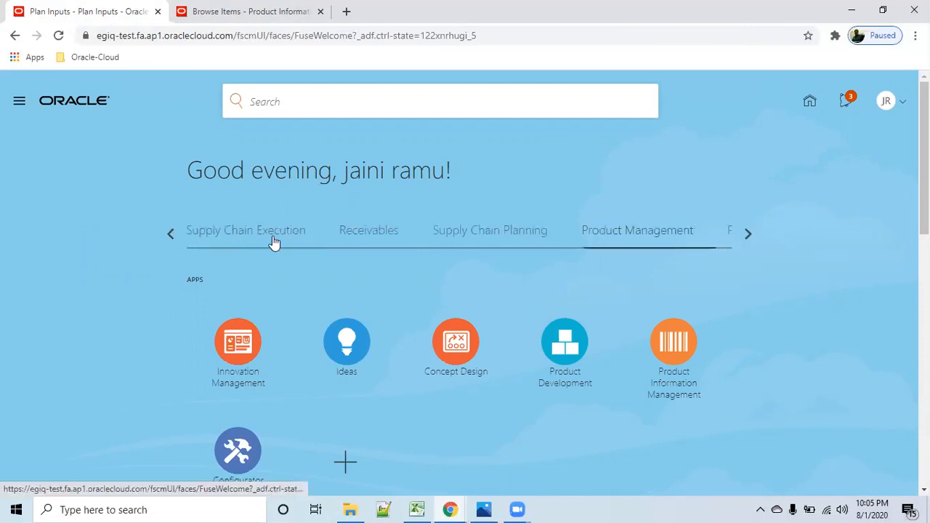
click(170, 234)
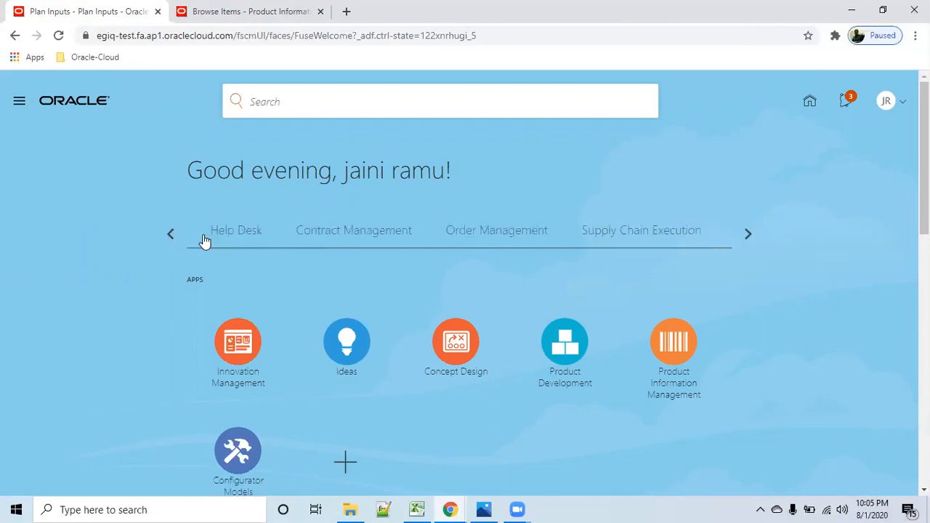
click(629, 231)
click(355, 389)
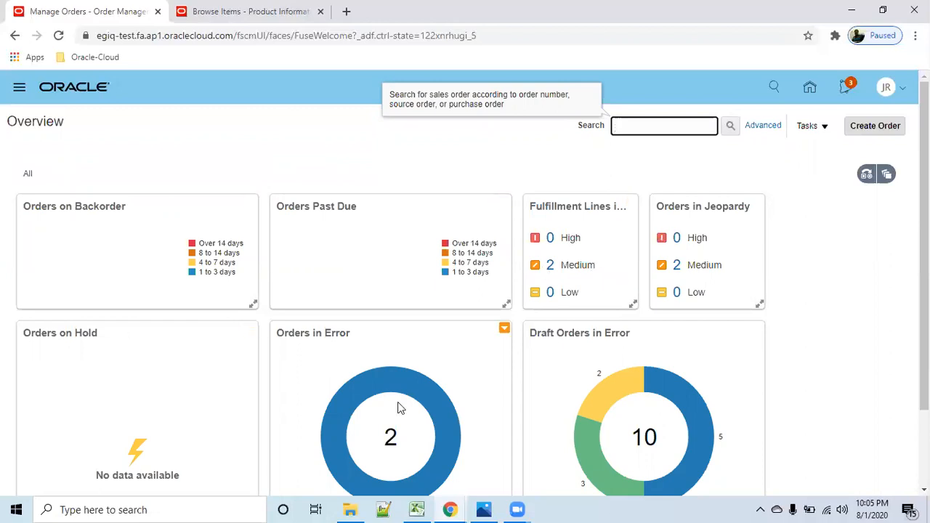
- Start creating a new order and set its business unit to r01 US Business Units
scroll(790, 412, down, 2)
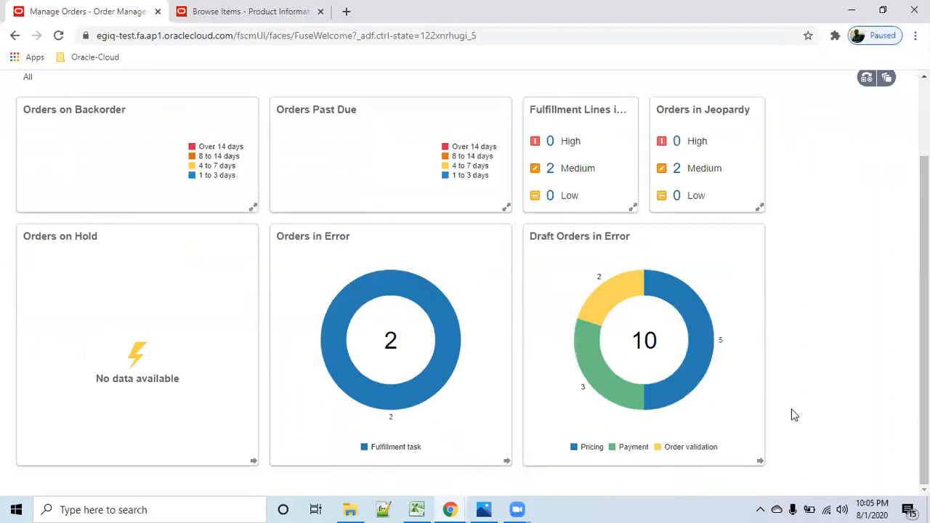
scroll(791, 412, up, 2)
click(885, 124)
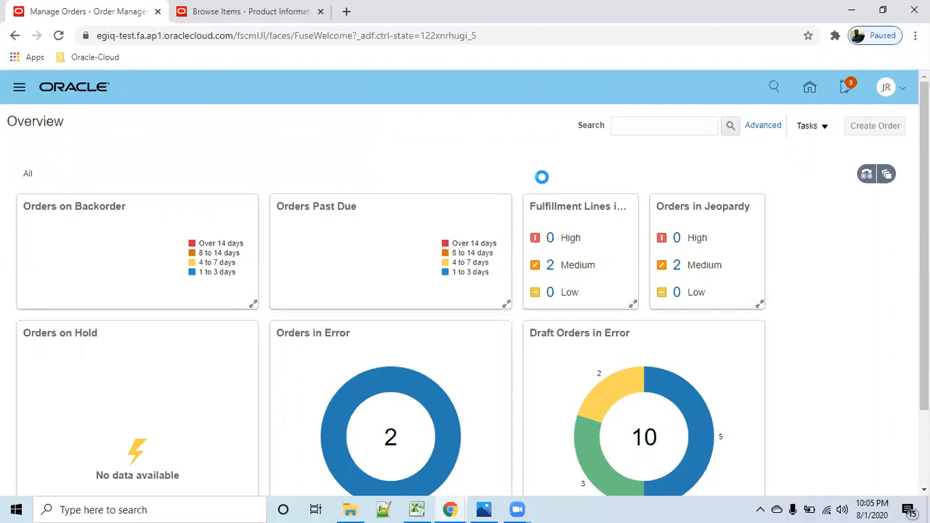
click(717, 204)
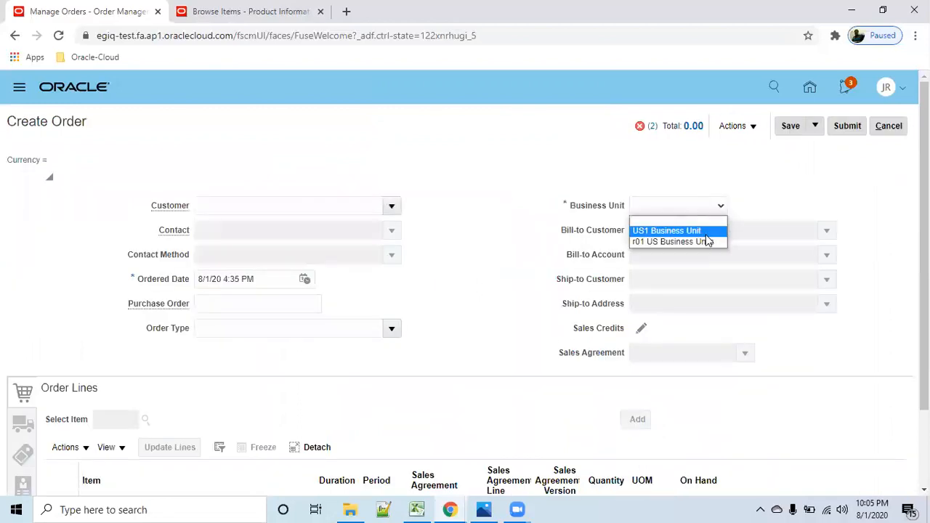
click(702, 240)
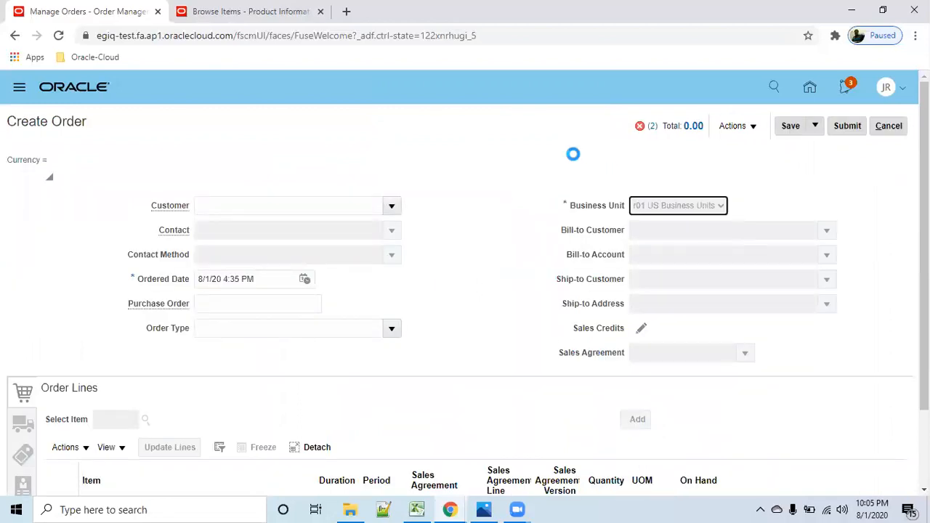
- Search the customers for r02 and choose r02_customer_corp as the order's customer
click(230, 205)
key(Tab)
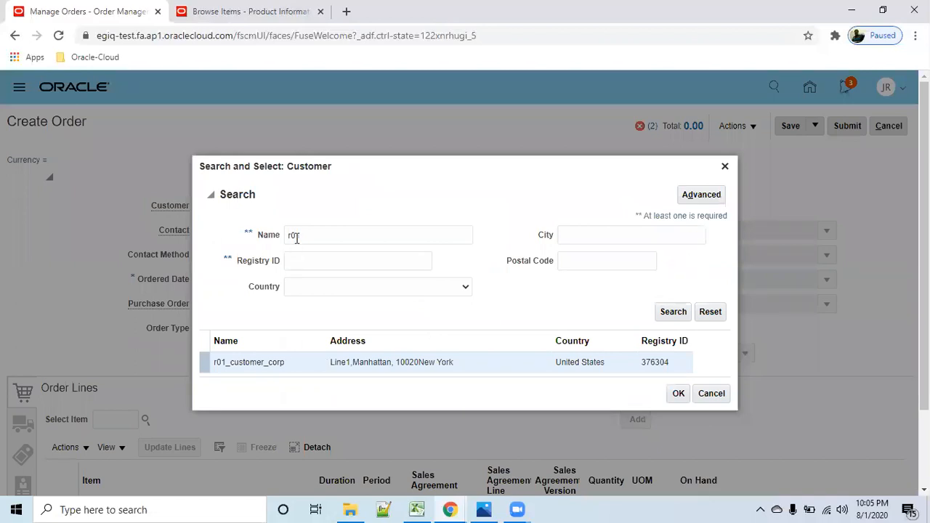
double_click(302, 237)
text(r02)
click(670, 311)
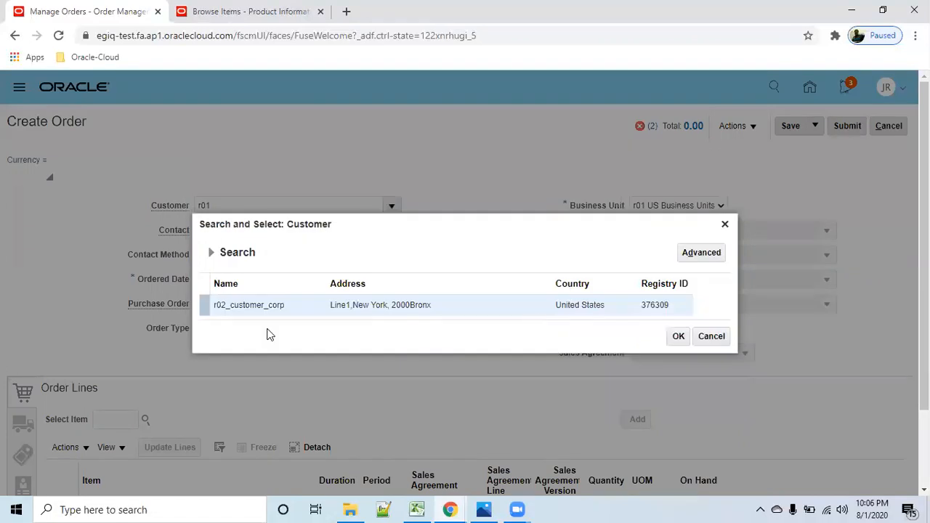
click(443, 302)
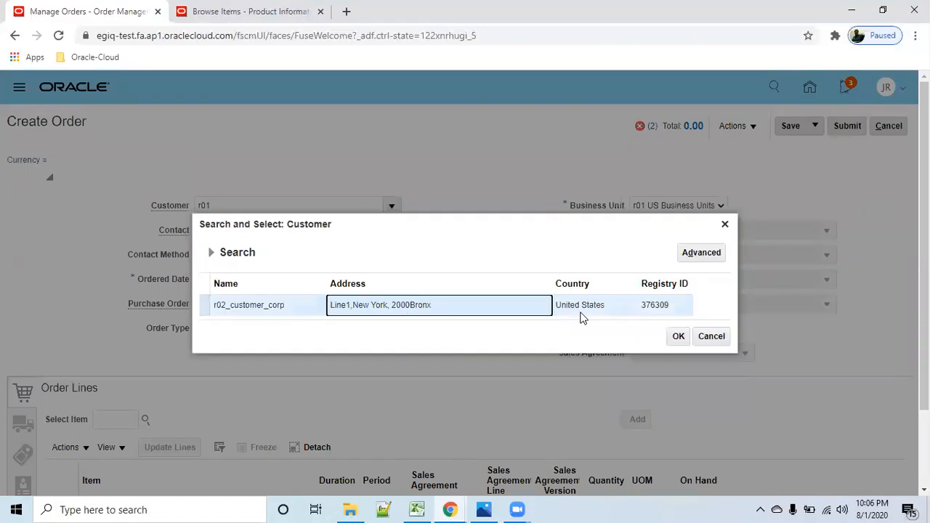
click(677, 336)
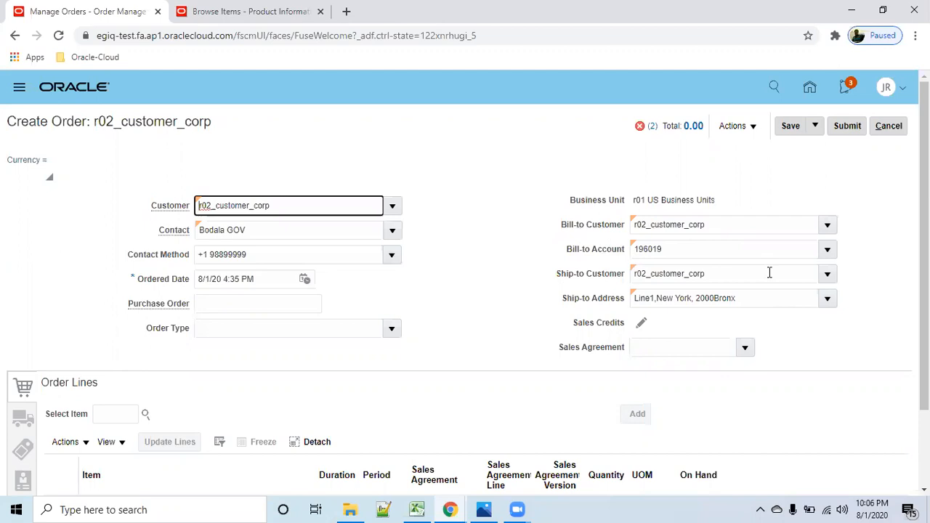
- Search for order line items with r01% and r01, and close the item search without selecting anything
click(125, 415)
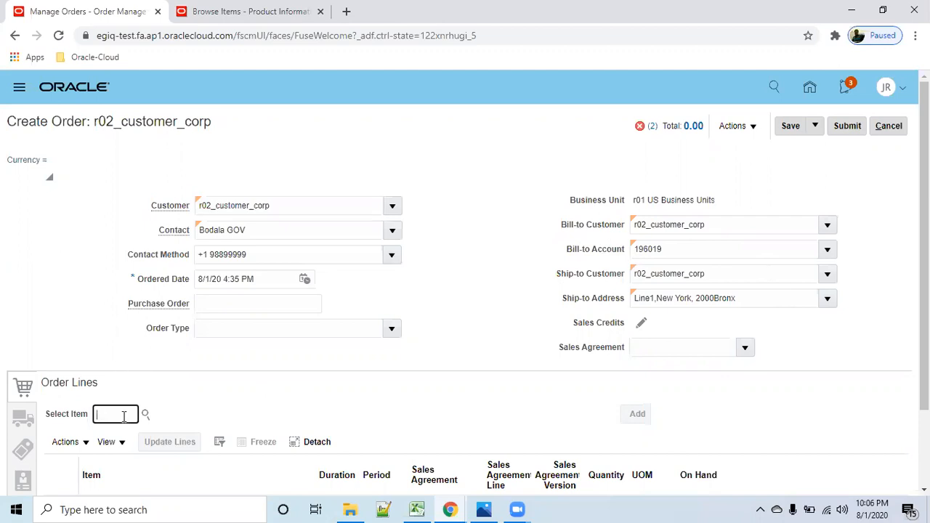
text(r01)
key(Tab)
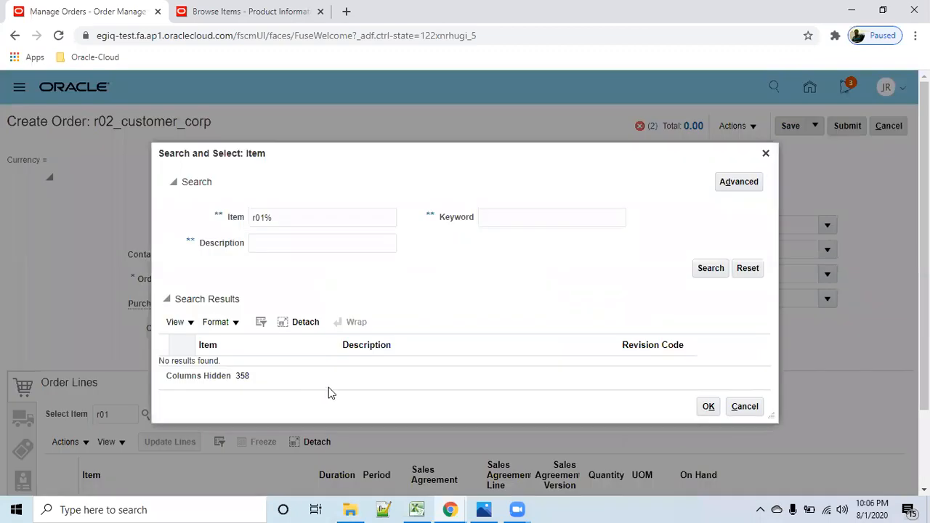
click(702, 274)
click(307, 220)
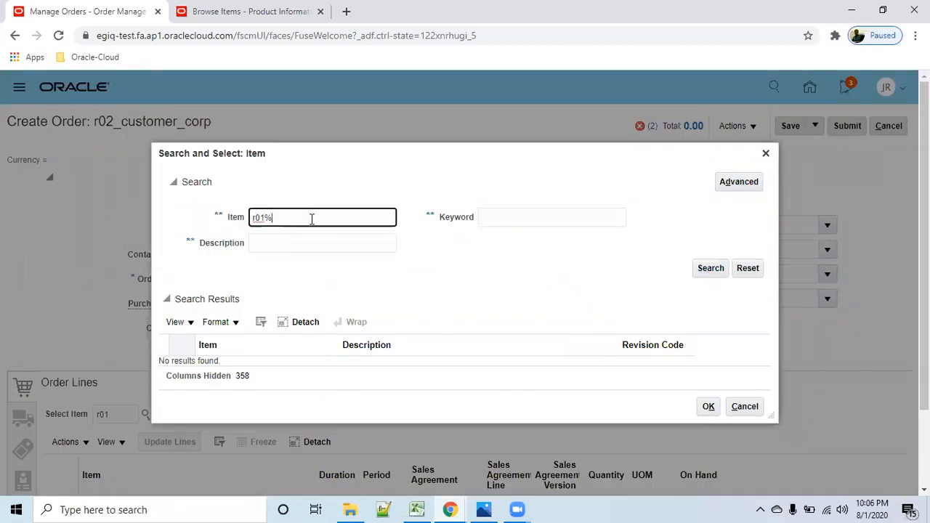
key(BackSpace)
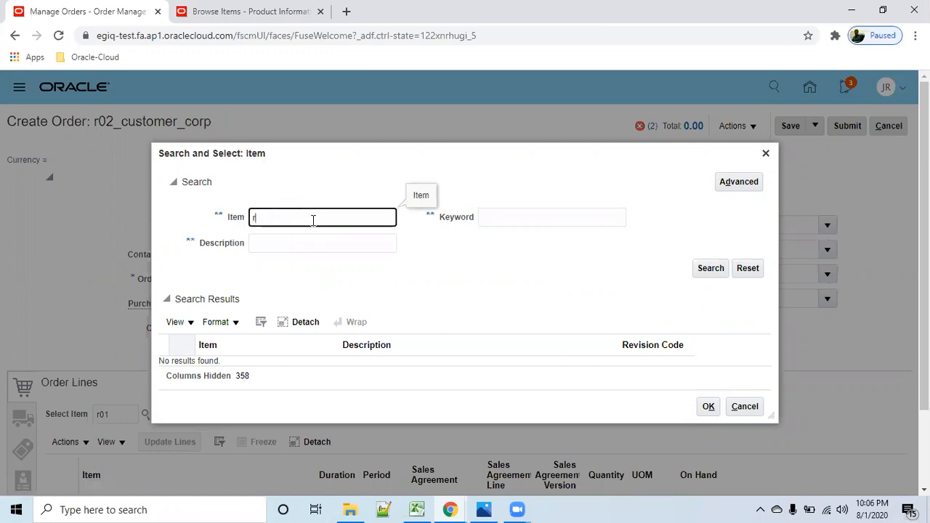
text(1)
click(709, 268)
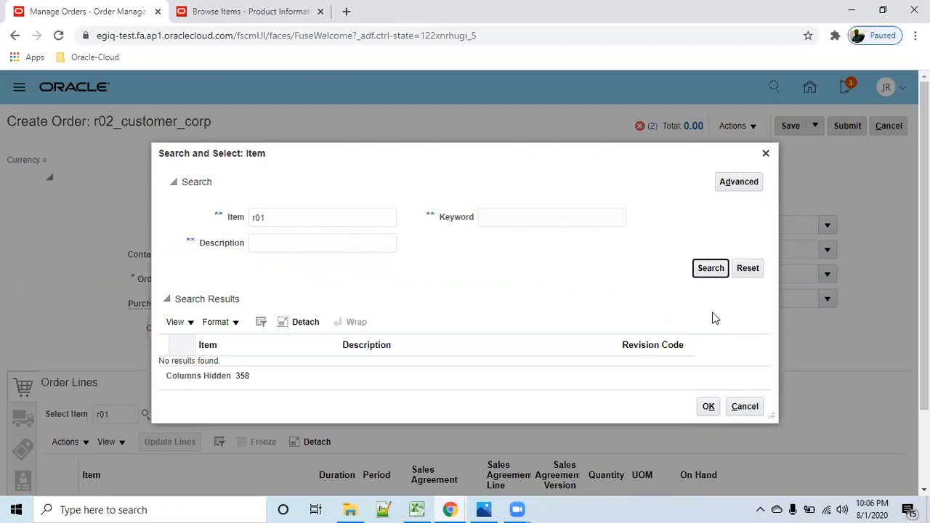
click(715, 274)
click(744, 406)
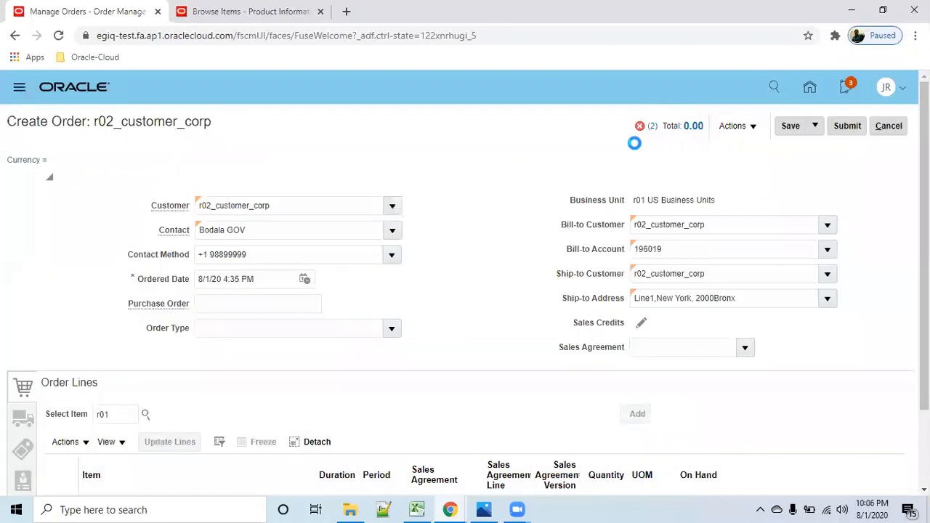
click(640, 126)
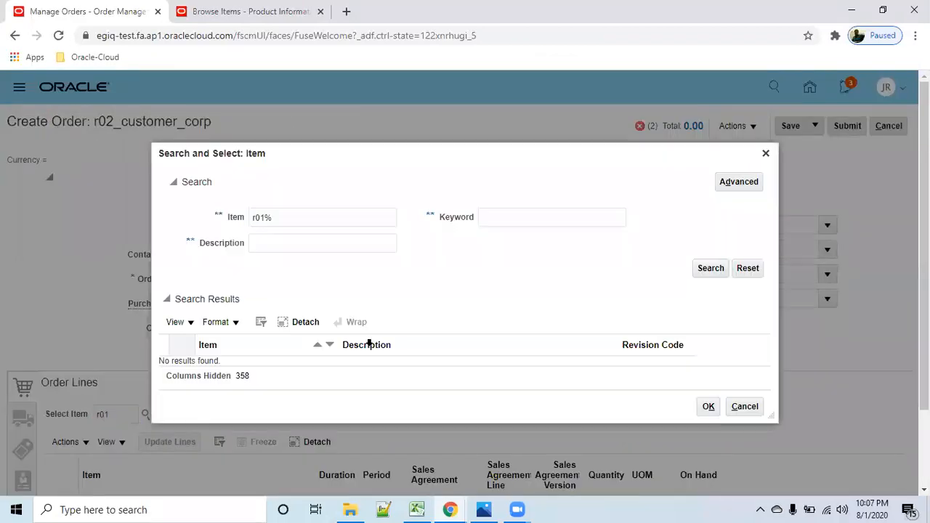
click(767, 154)
click(695, 324)
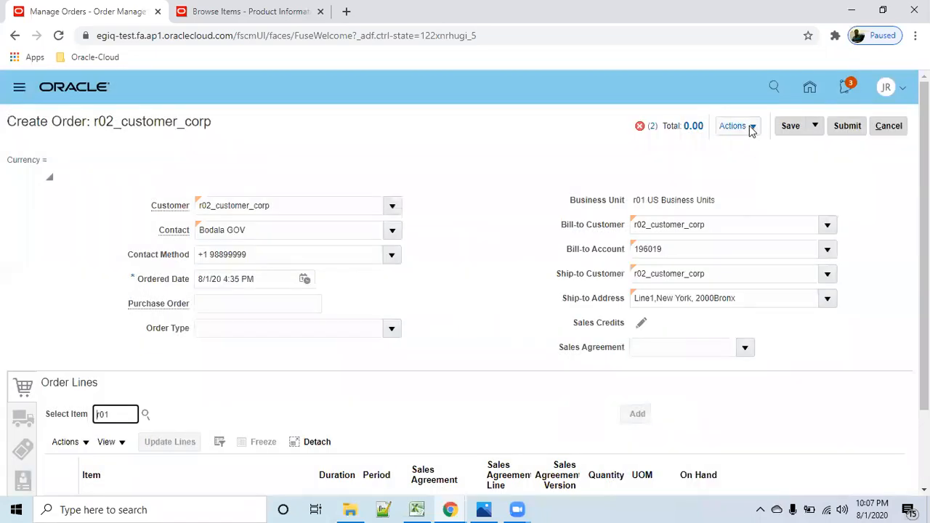
- View the order's pricing strategy and segment, and close the details
click(750, 126)
click(406, 271)
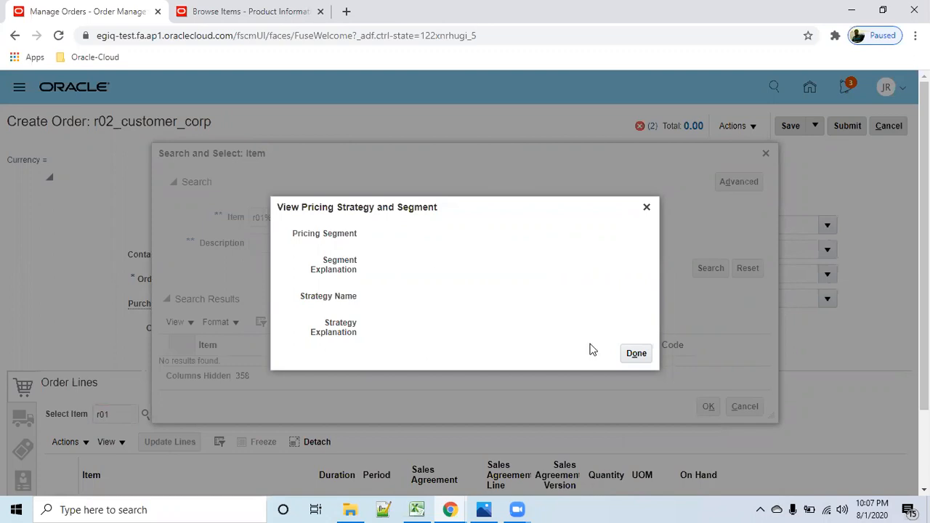
click(642, 356)
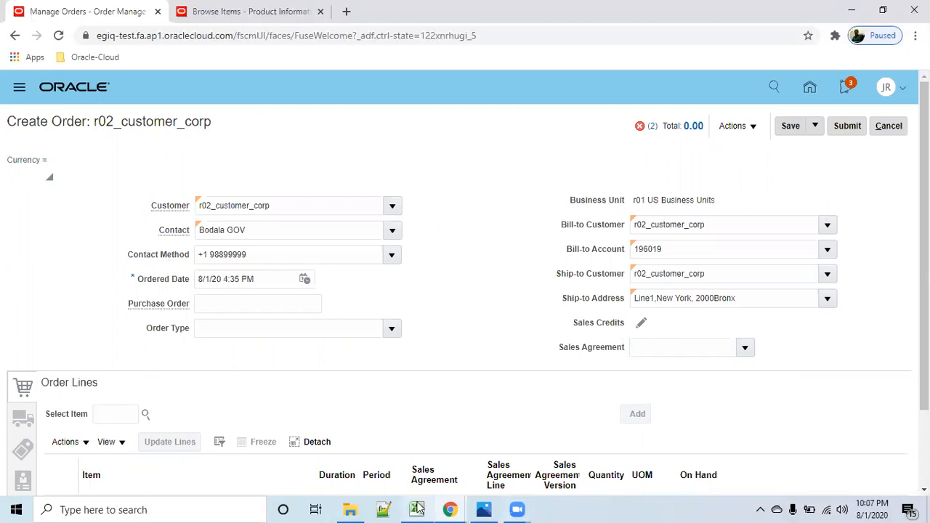
- Leave the new order for the home page, discarding the unsaved changes
click(812, 89)
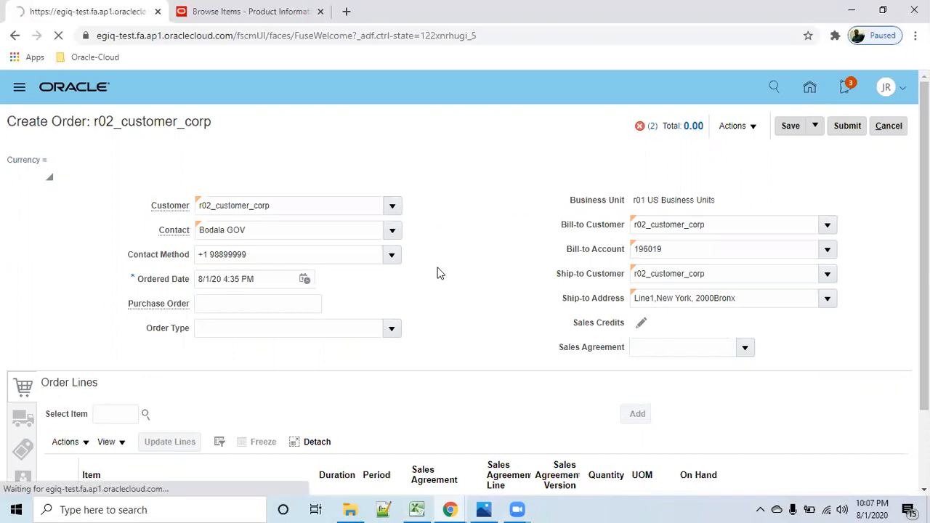
click(889, 129)
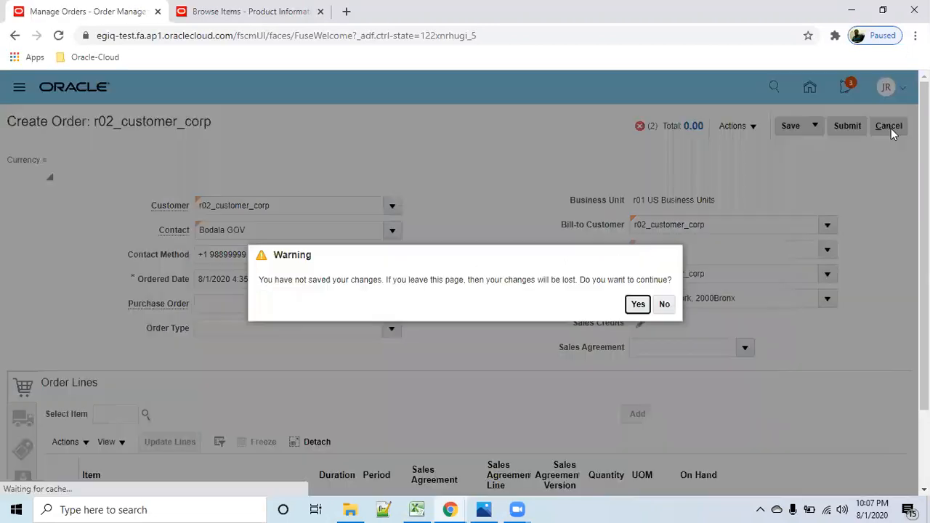
click(638, 306)
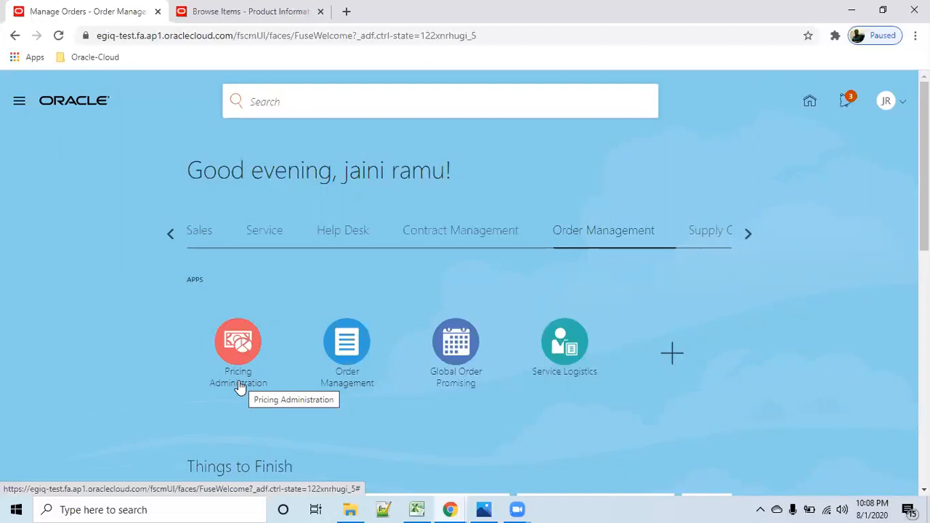
- Open Pricing Administration from the Order Management group and go to Manage Pricing Strategies
click(243, 384)
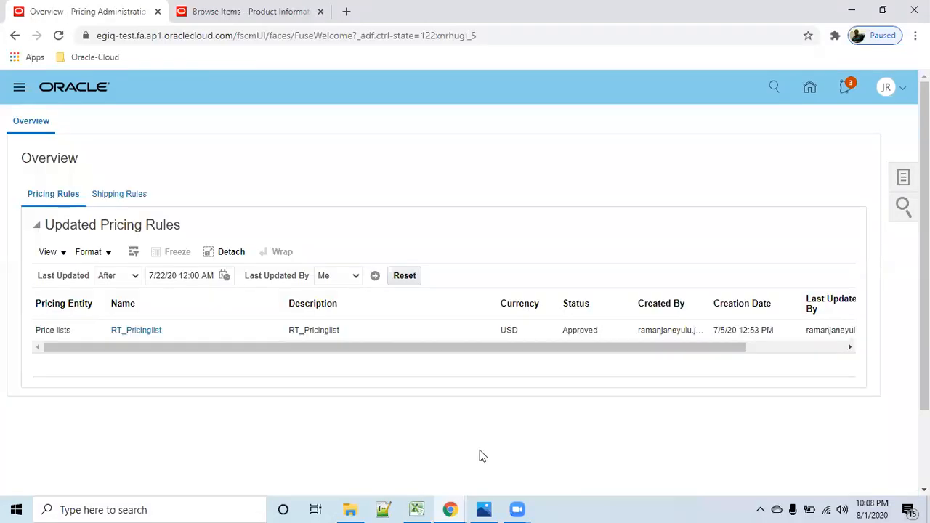
click(903, 178)
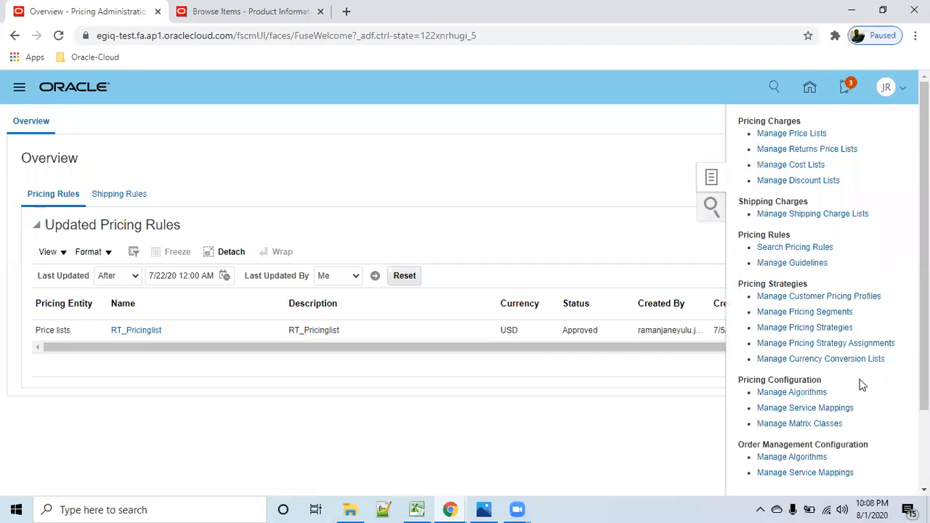
click(813, 327)
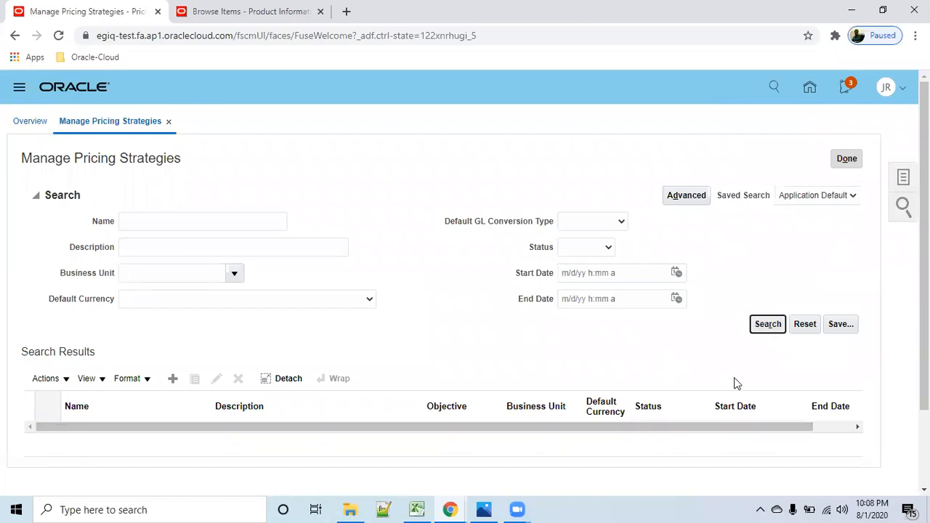
- Search for all pricing strategies without filters and open RT_Corportate_Strategy
click(768, 323)
click(344, 372)
click(107, 370)
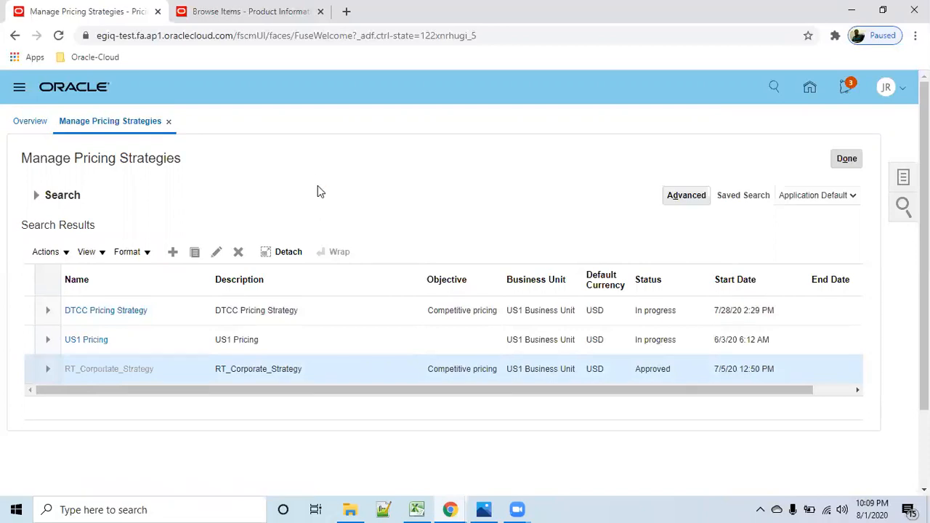
- Examine the strategy's segment, ceiling, GSA and floor price lists
scroll(429, 305, down, 4)
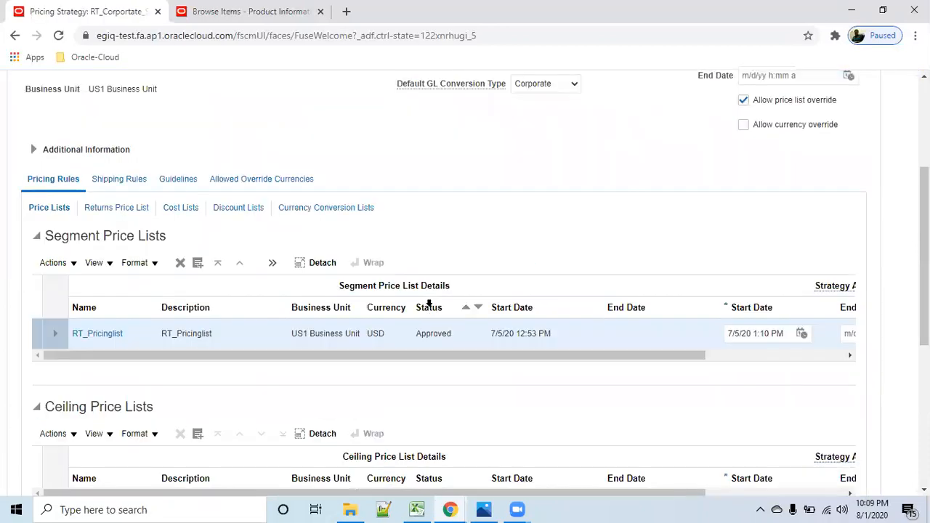
scroll(433, 309, down, 1)
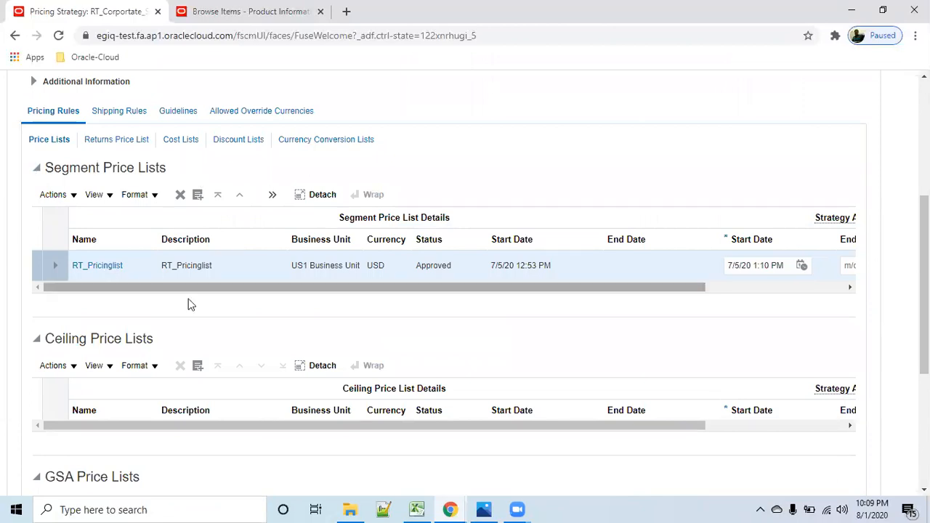
scroll(188, 299, down, 2)
scroll(196, 318, down, 1)
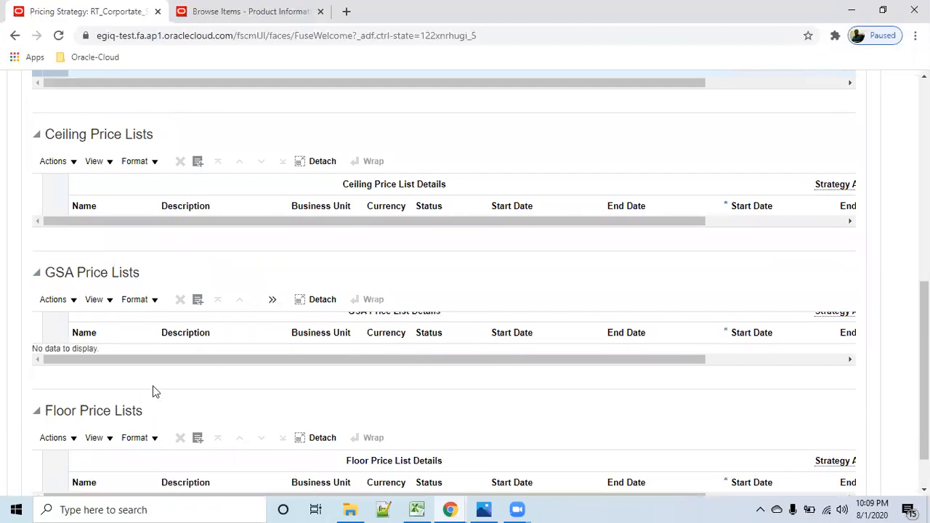
scroll(152, 390, down, 1)
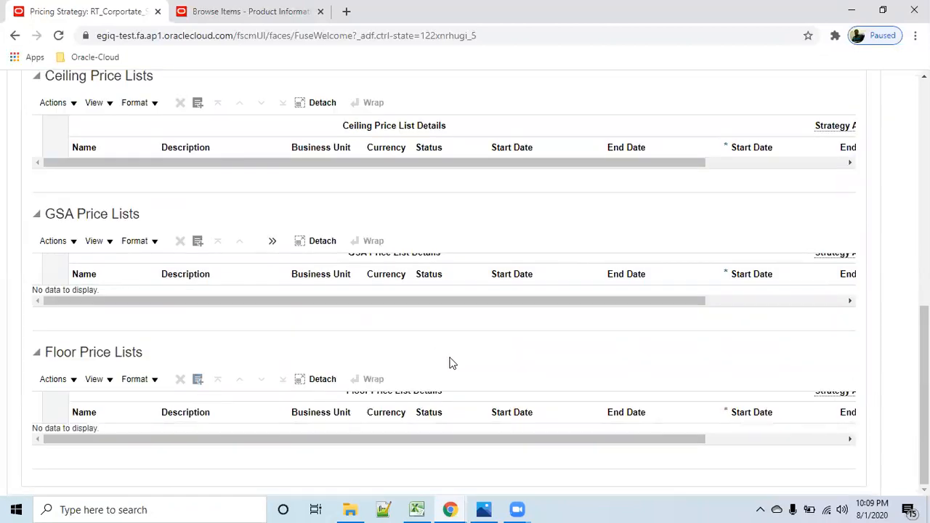
scroll(100, 215, up, 4)
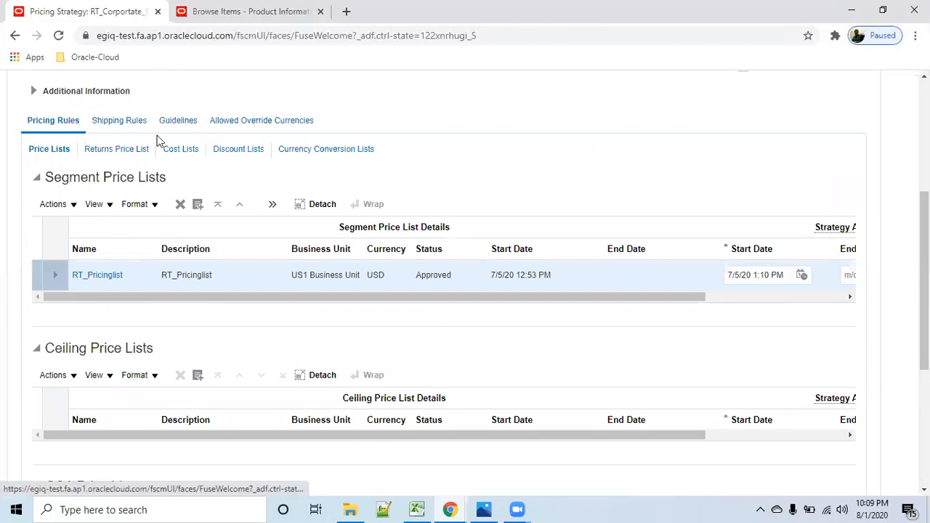
- Review the strategy's discount lists, shipping charge lists and header details
click(232, 154)
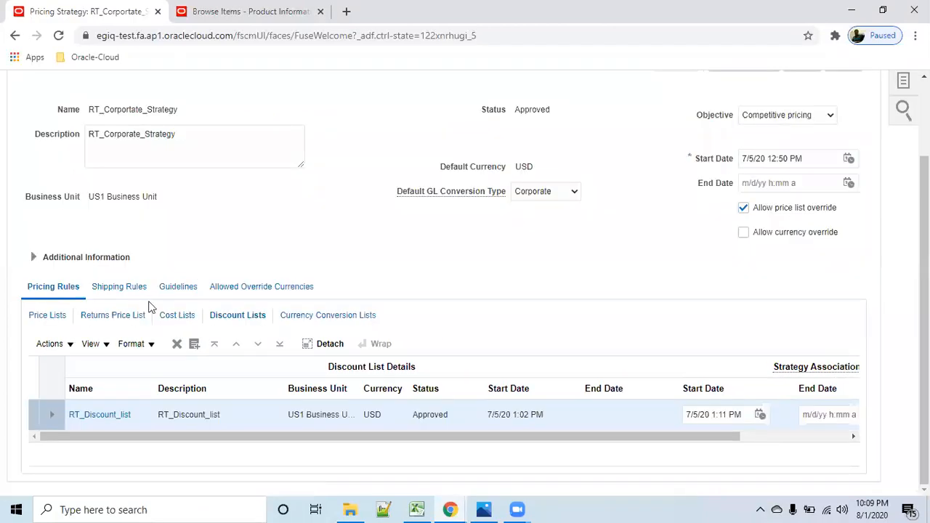
double_click(121, 287)
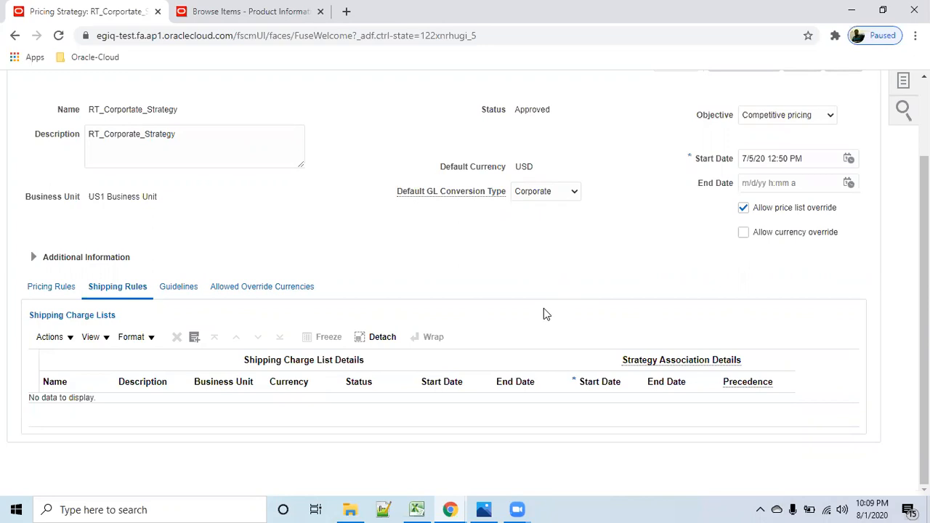
scroll(531, 321, up, 2)
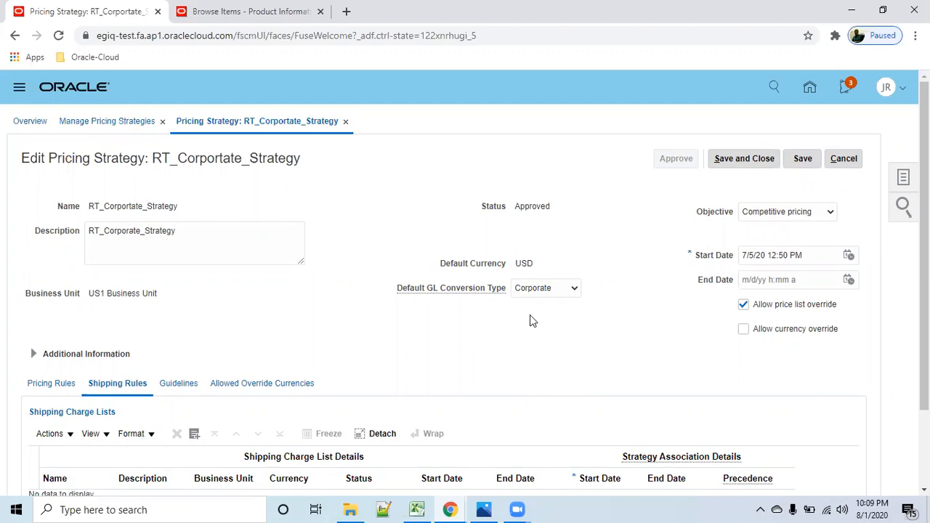
scroll(534, 354, down, 2)
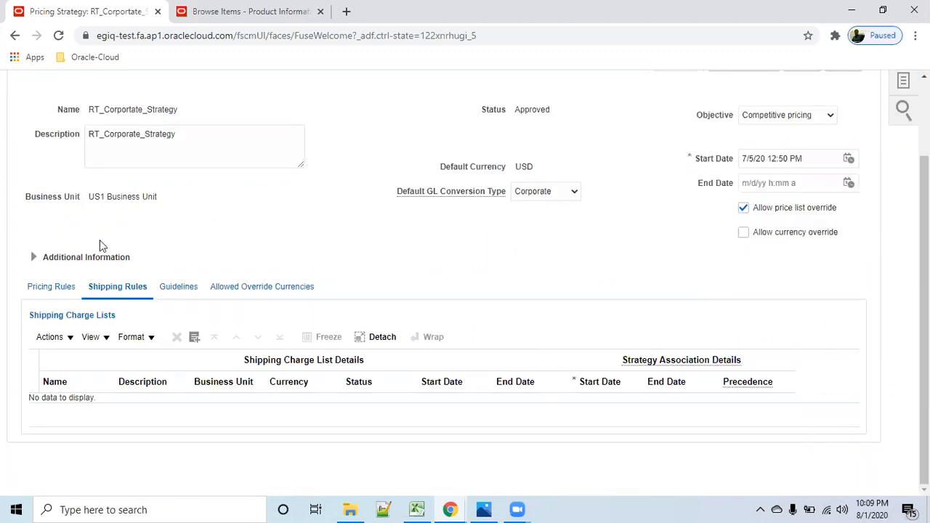
scroll(773, 282, up, 2)
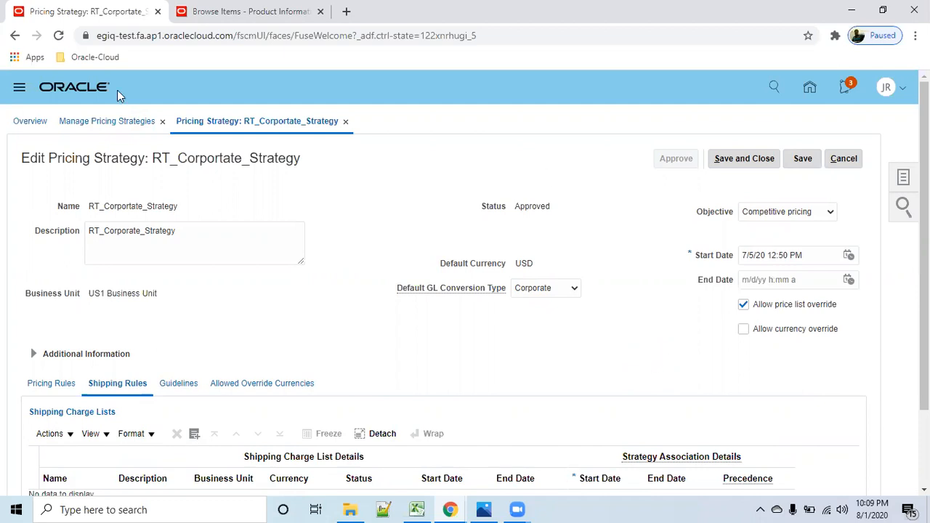
- Leave the pricing strategy without saving and open Manage Customers from Billing in the Receivables group
click(842, 160)
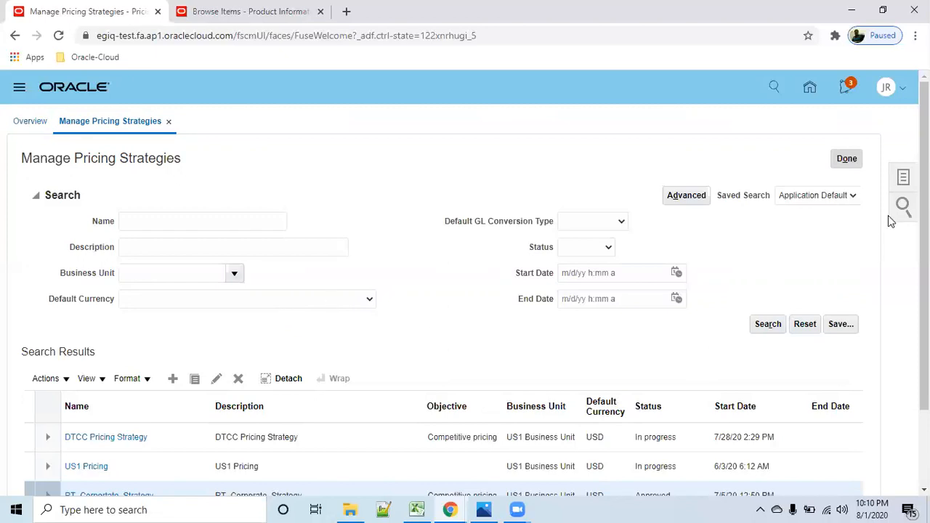
click(109, 494)
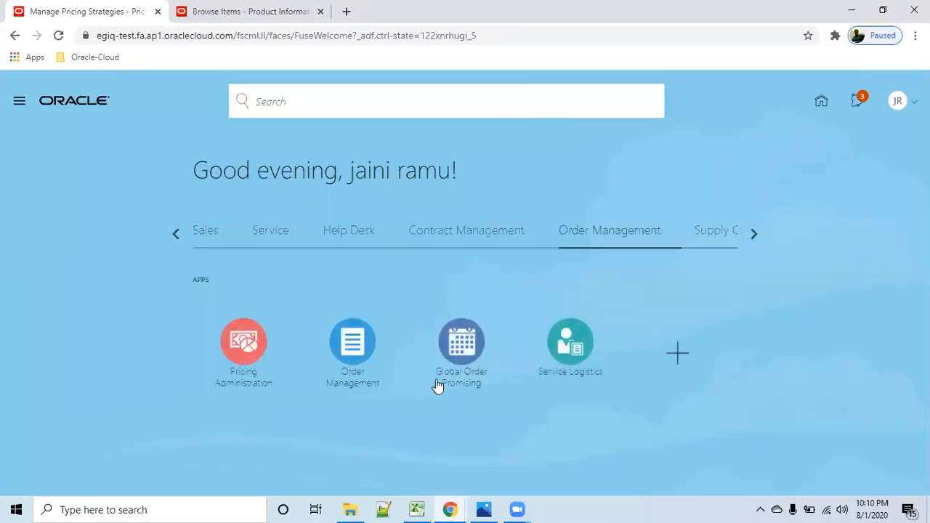
click(753, 234)
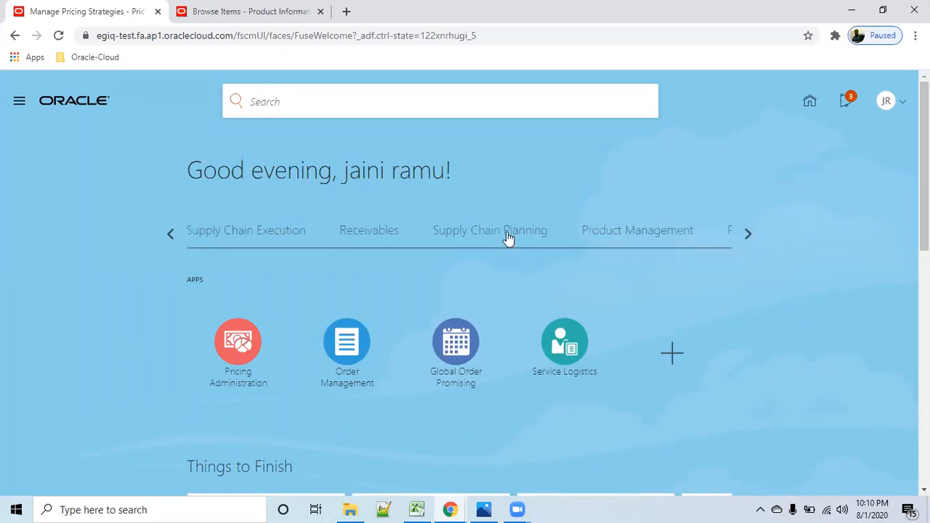
click(365, 238)
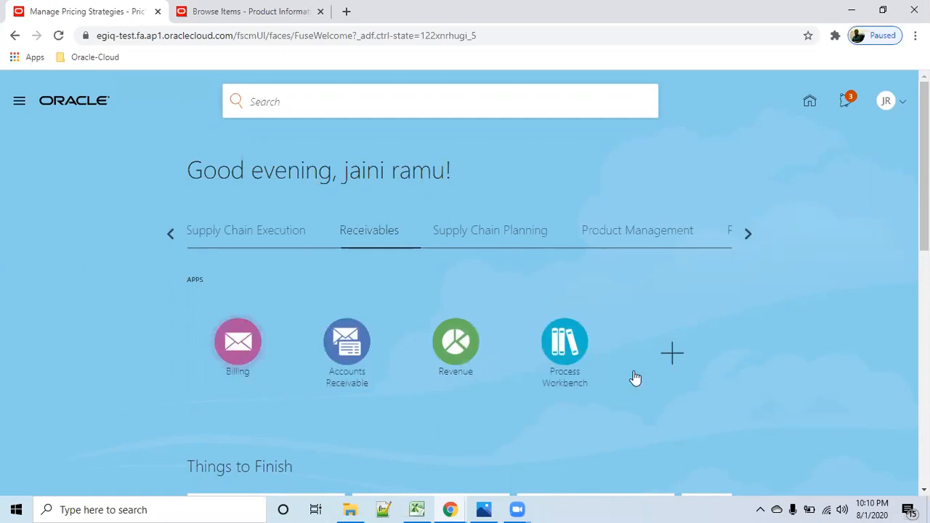
click(238, 343)
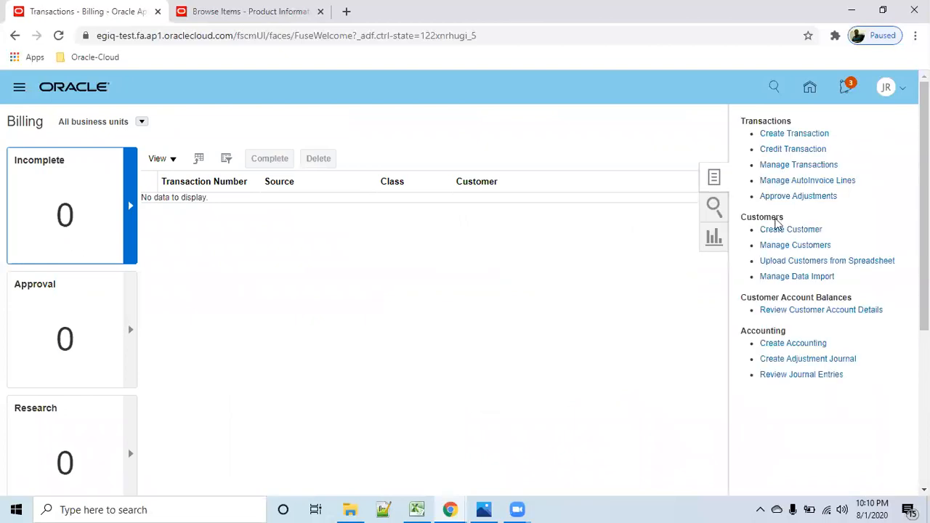
click(800, 246)
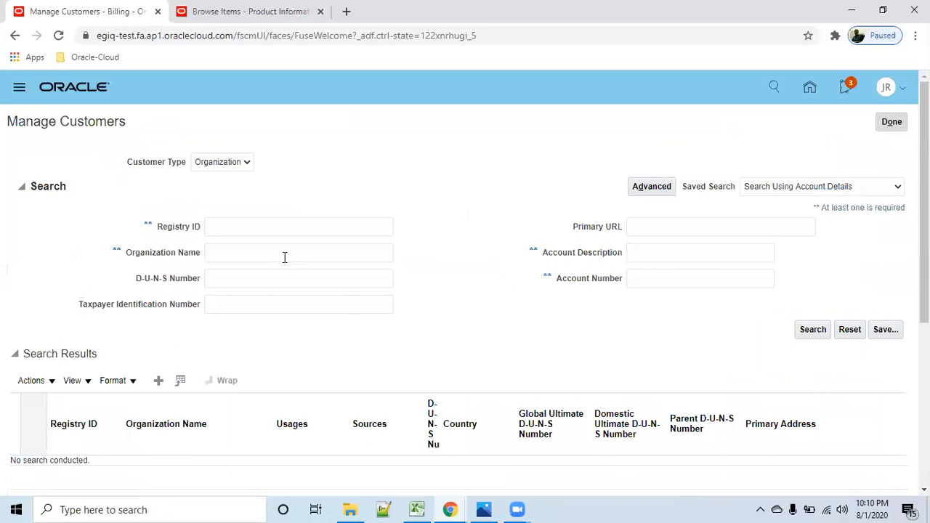
- Search the customers for organization name r01 and open r01_customer_corp
click(269, 252)
text(r01)
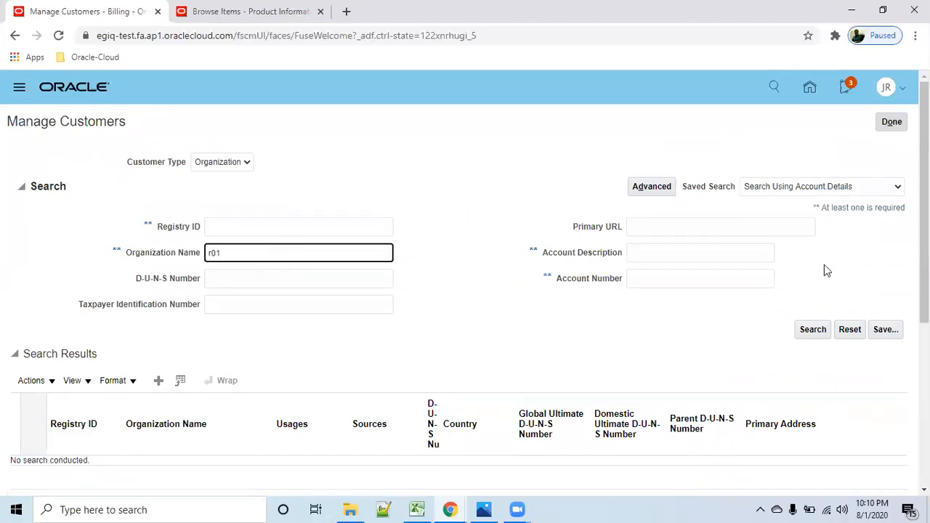
click(813, 329)
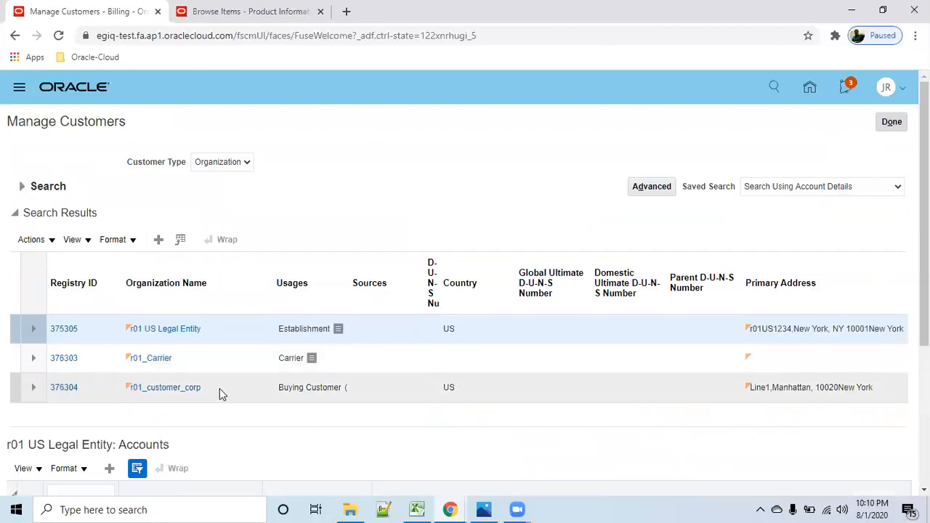
click(182, 389)
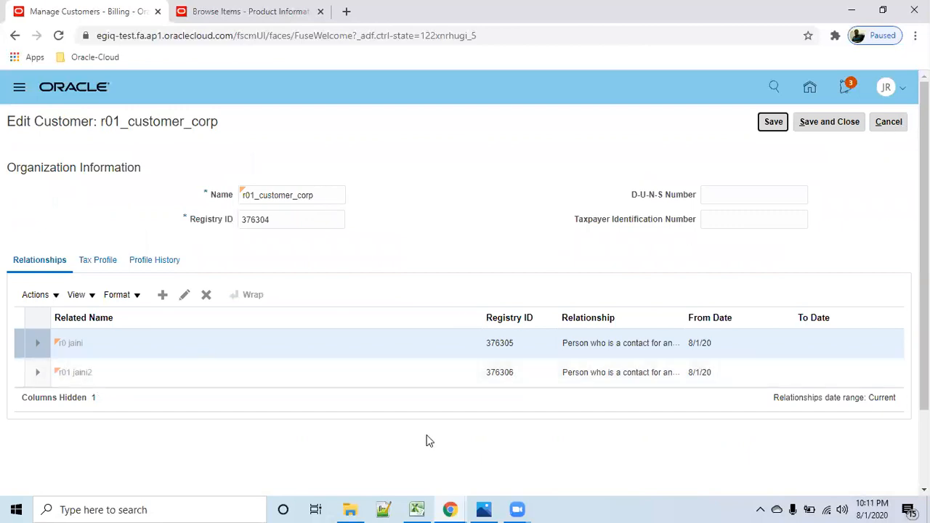
- Review the customer's organization information and relationships, and return to the customer list without saving
scroll(430, 436, down, 2)
scroll(432, 433, up, 2)
click(900, 123)
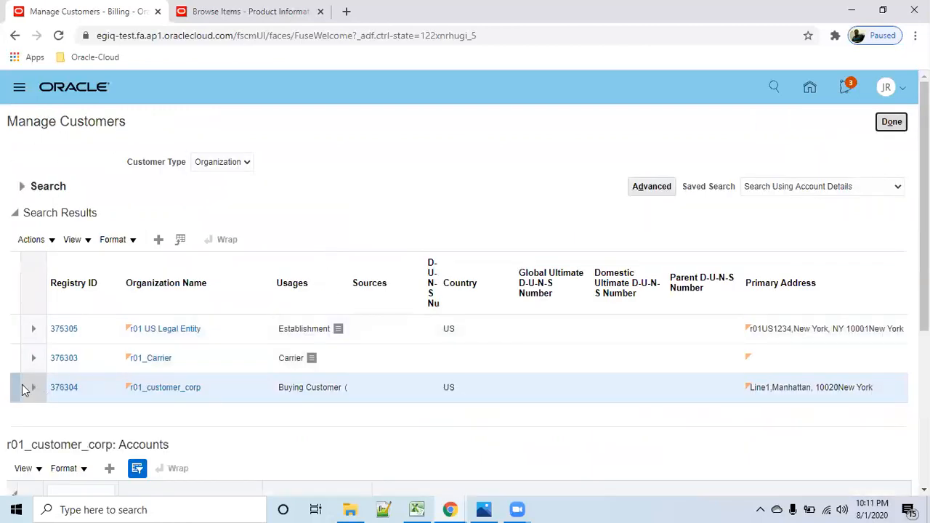
- Open the bill-to and ship-to site of r01_customer_corp and examine its tax profile, including tax registrations
scroll(197, 422, down, 3)
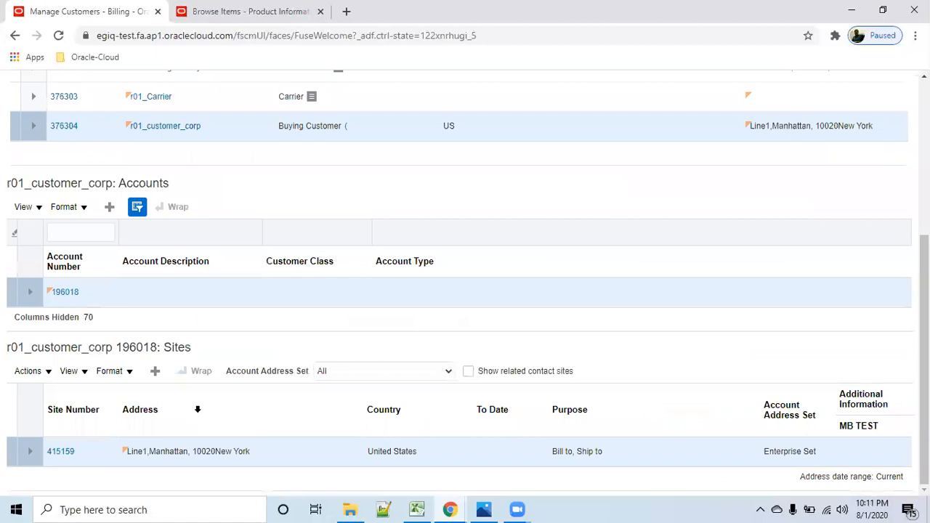
click(61, 452)
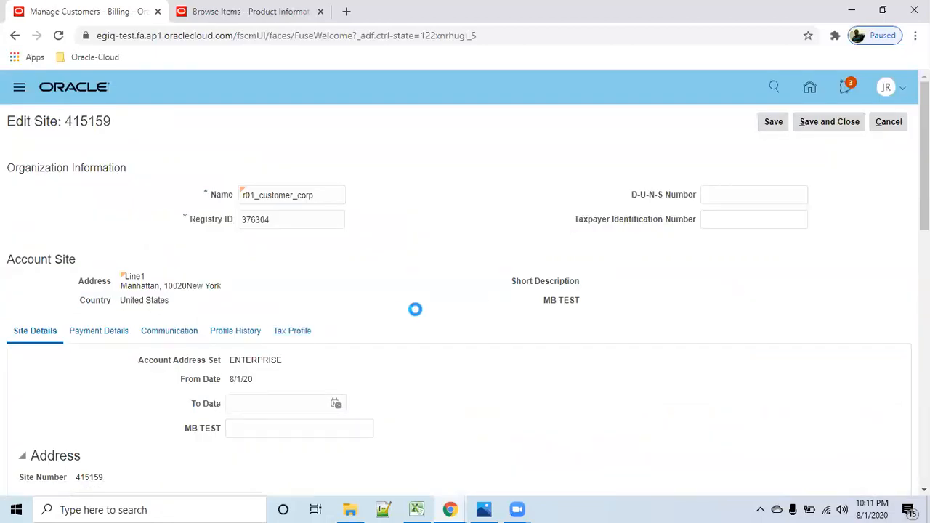
scroll(465, 356, down, 2)
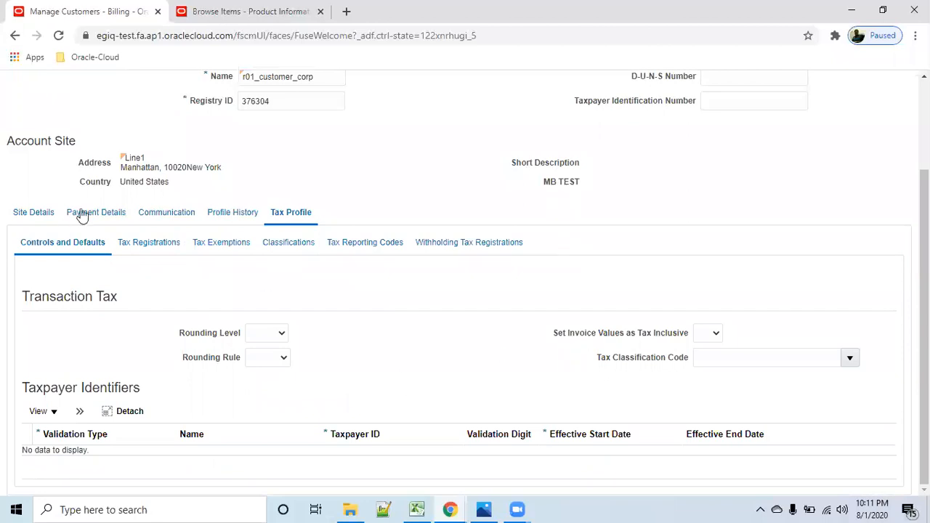
click(169, 249)
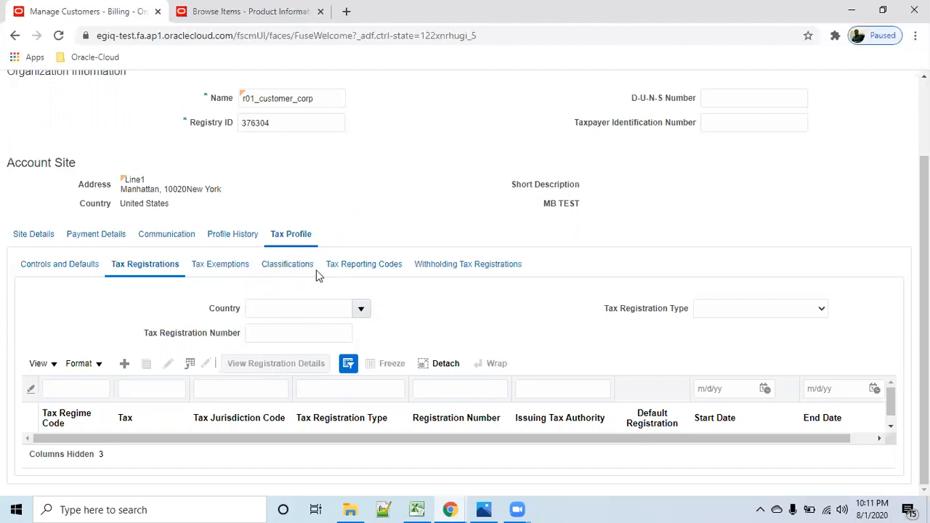
click(292, 266)
click(356, 268)
scroll(533, 331, up, 3)
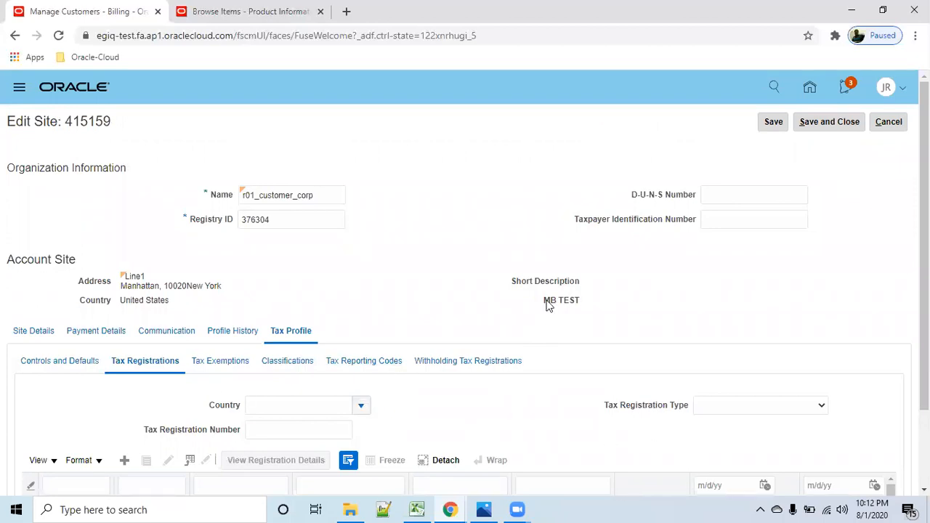
- Close the site and customer management without changes and return to the home page
click(905, 127)
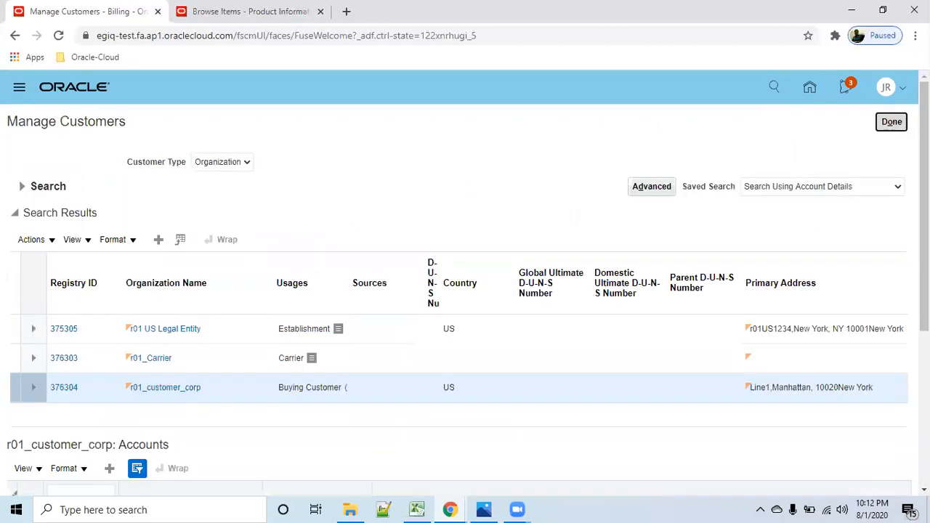
click(894, 125)
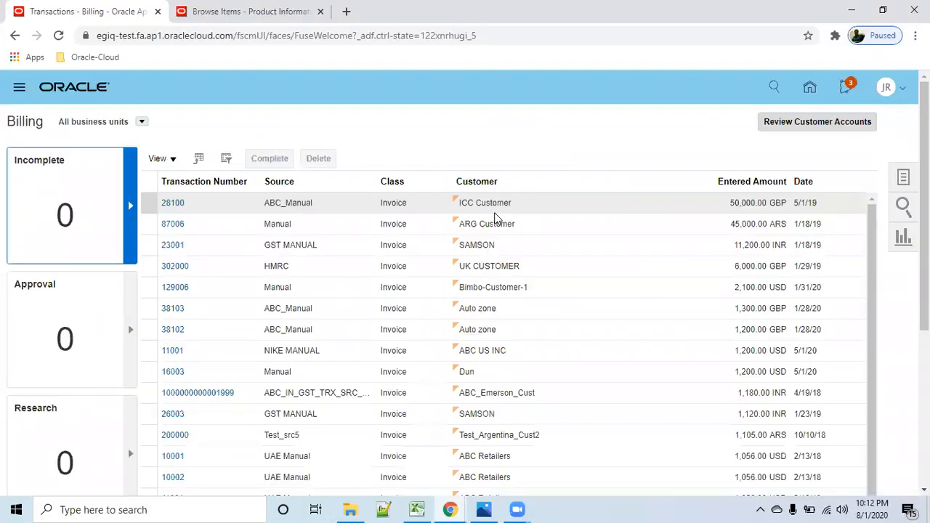
click(810, 90)
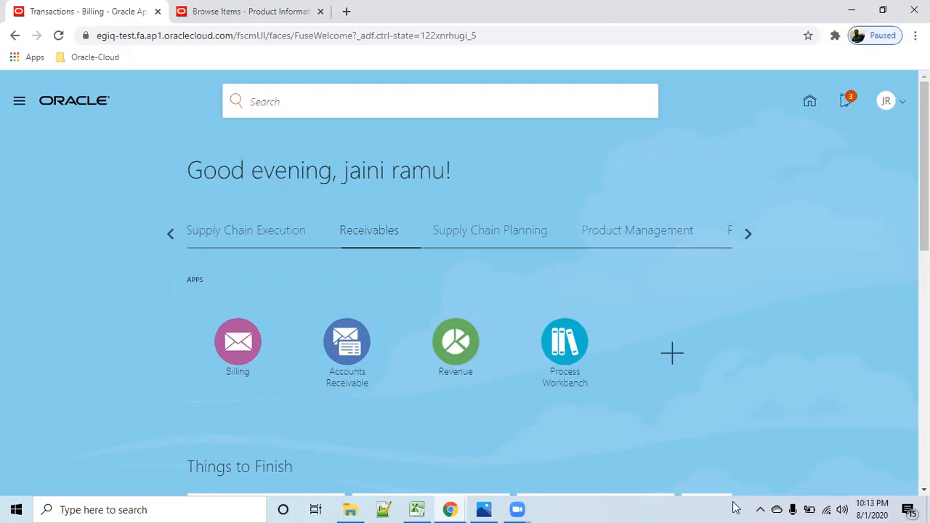
- Switch to the Practice-omsheet workbook in Excel and go through the highlighted setup checklist from Carrier to create Customer, selecting M11:M18
mouse_move(418, 508)
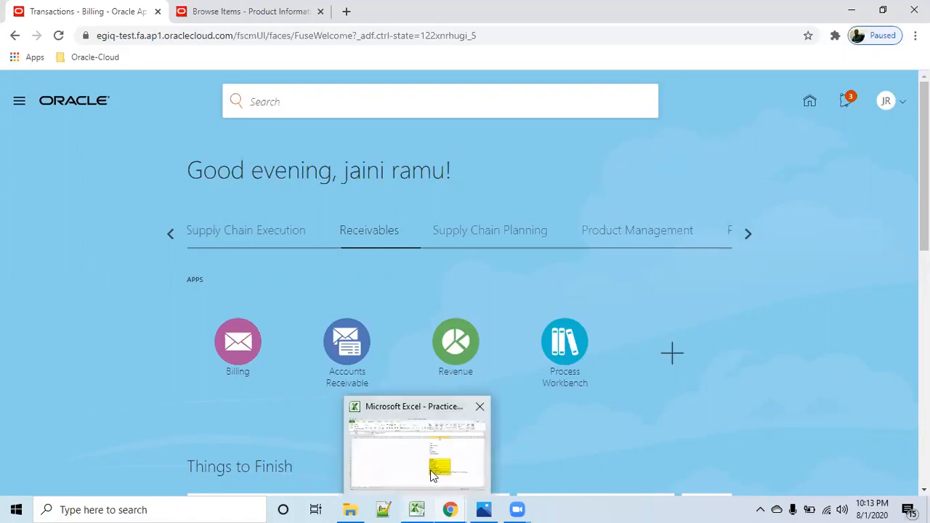
click(434, 474)
click(616, 285)
click(720, 283)
click(623, 299)
click(727, 301)
click(628, 313)
click(710, 315)
click(641, 327)
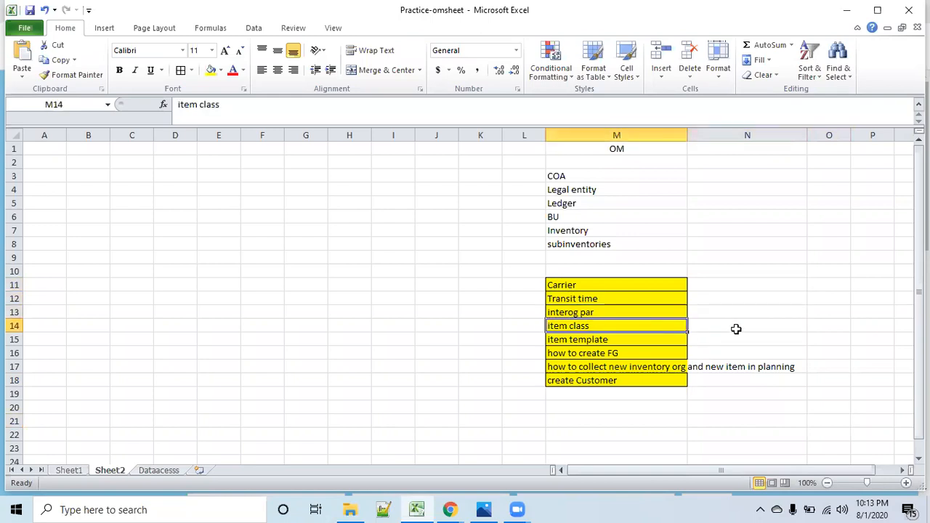
click(699, 333)
click(637, 345)
click(728, 336)
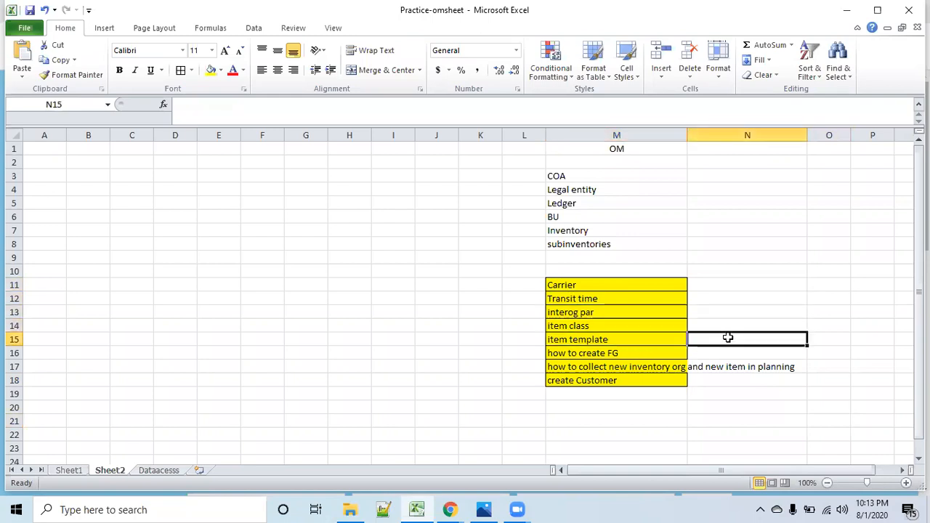
click(660, 355)
click(739, 354)
click(649, 377)
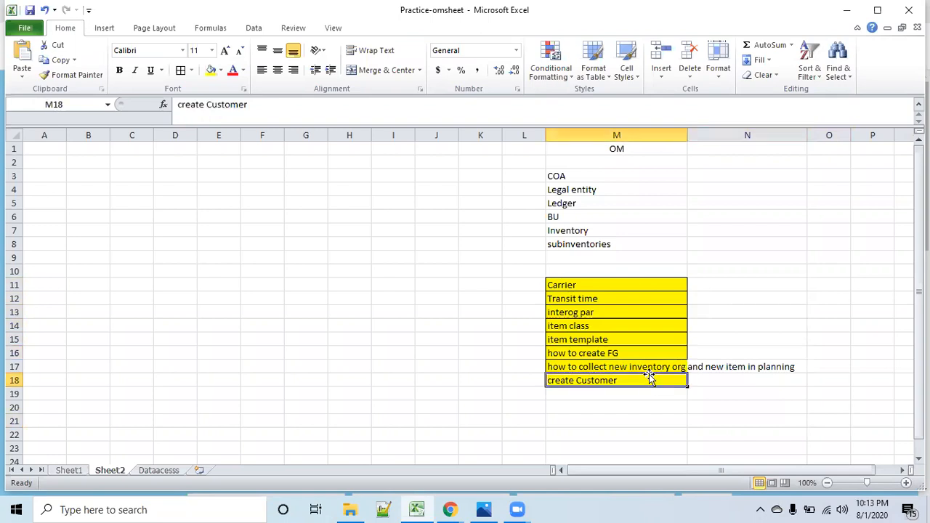
click(649, 367)
click(753, 415)
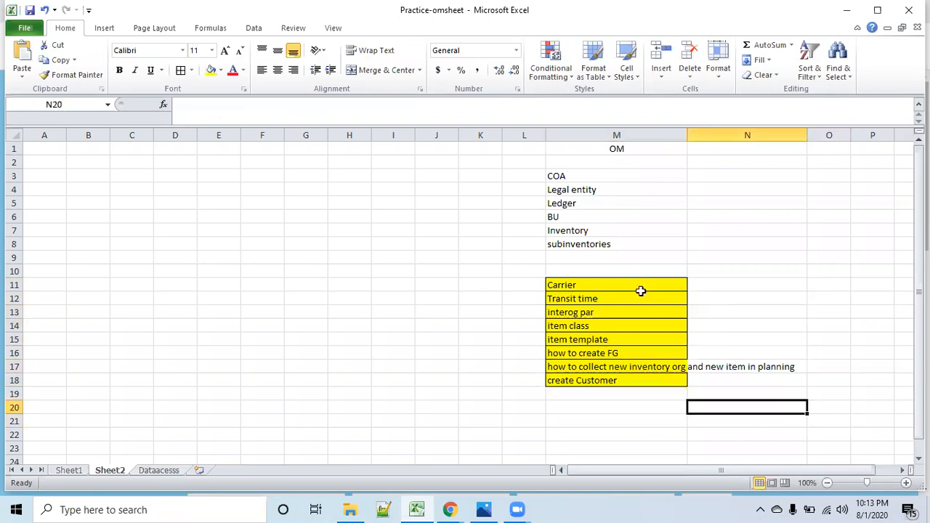
drag(635, 286, 639, 374)
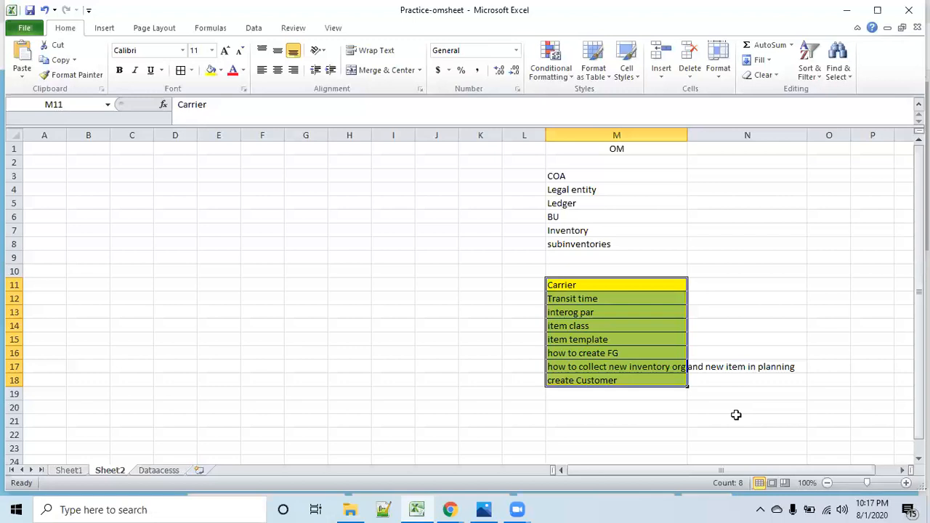
- Review the highlighted checklist entries Transit time, interog par, item class and item template in M12:M15
click(882, 300)
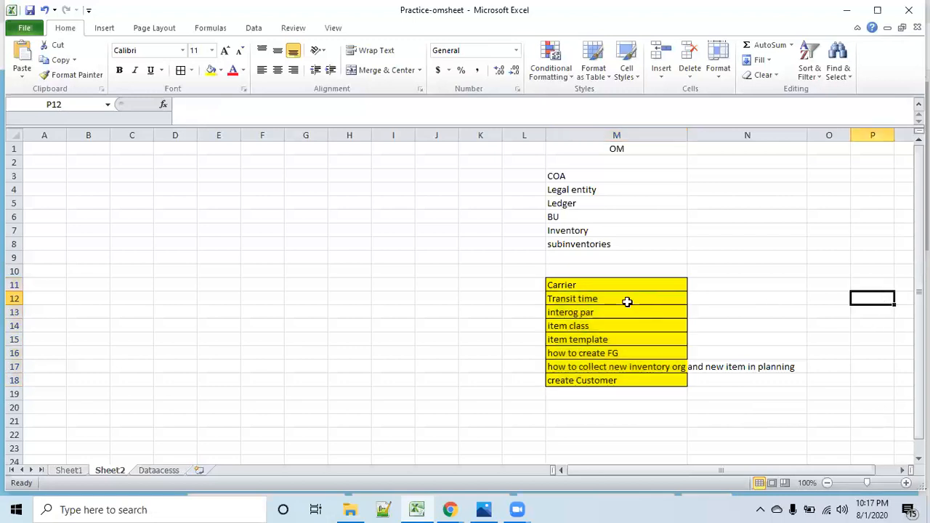
drag(623, 298, 623, 312)
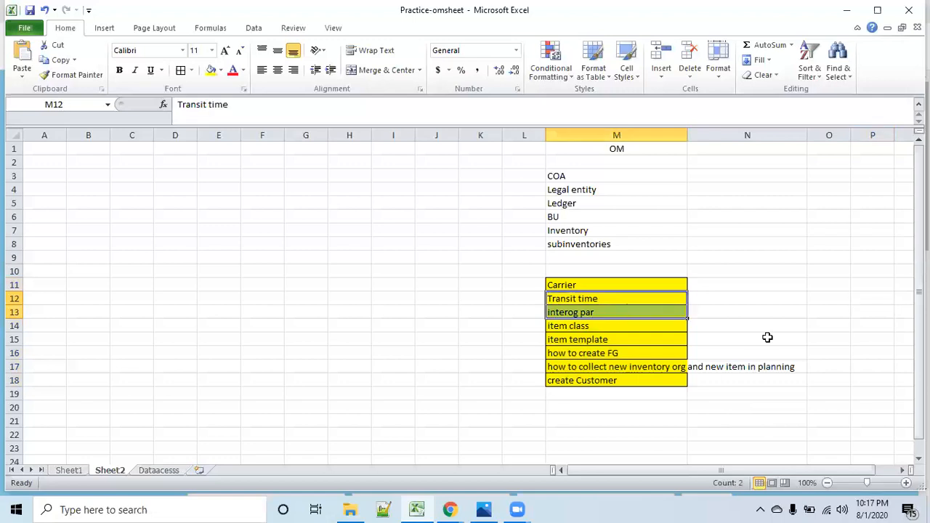
click(845, 338)
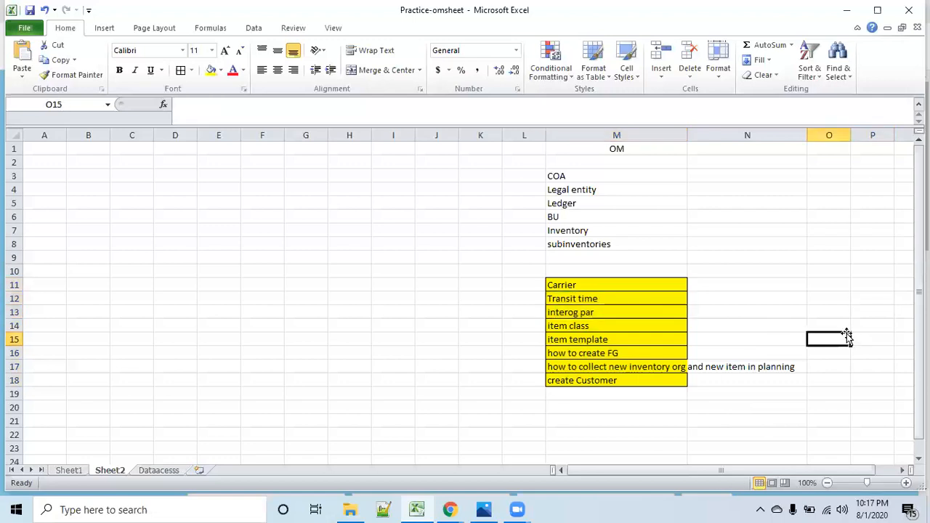
click(623, 327)
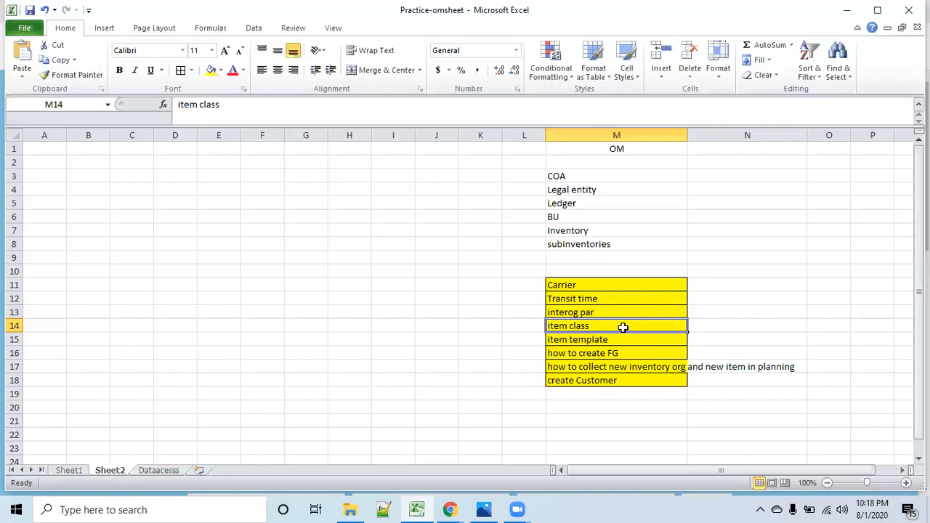
click(854, 352)
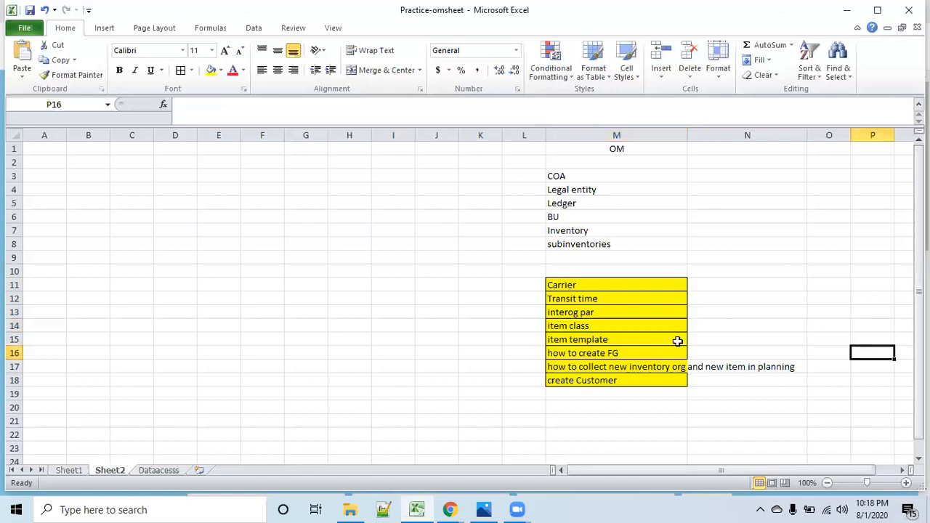
click(654, 330)
click(653, 337)
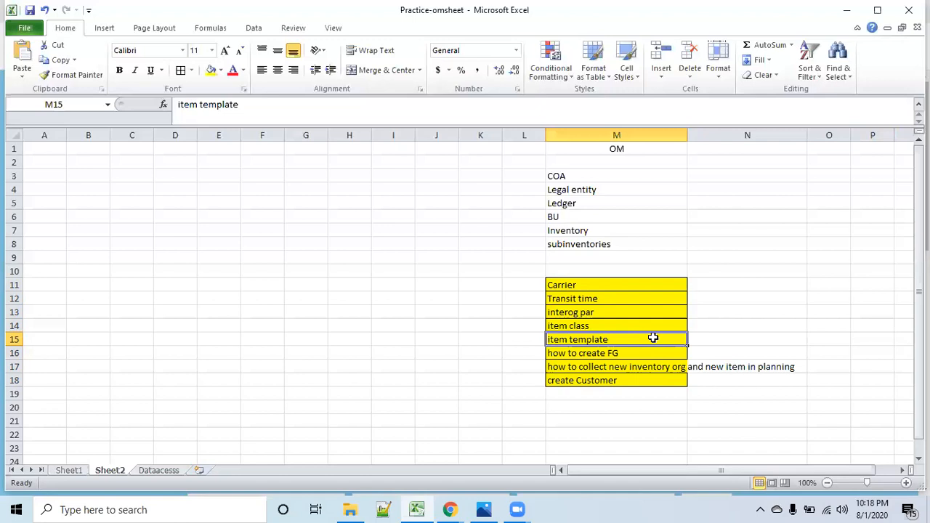
click(741, 336)
drag(605, 340, 535, 338)
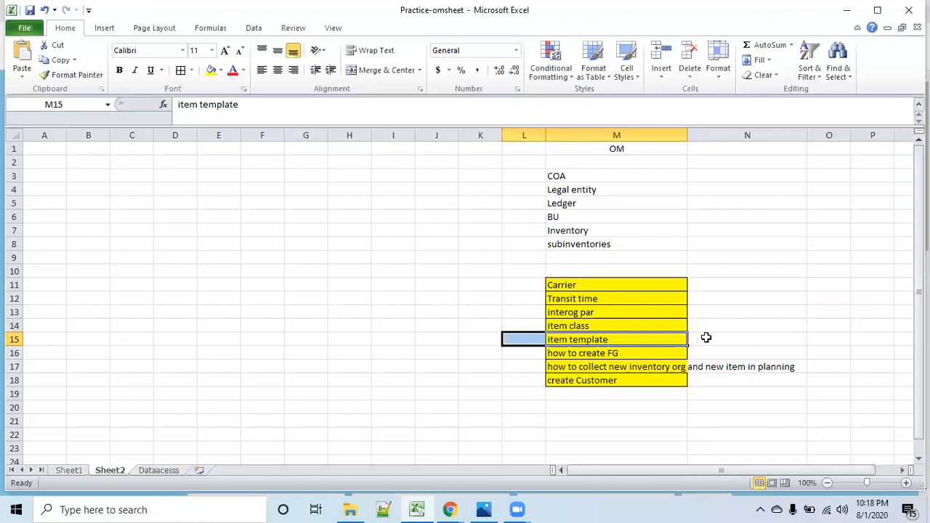
click(749, 354)
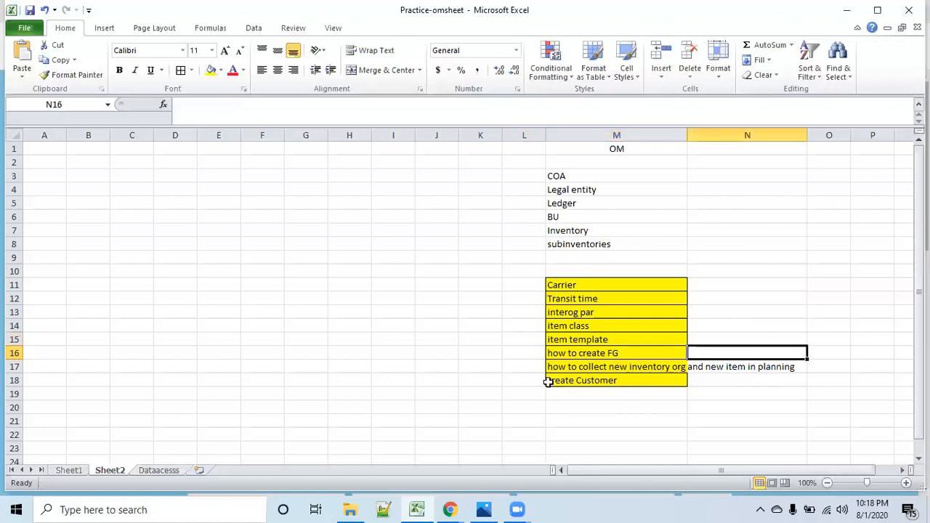
- Recap the checklist from Carrier to how to create FG, then the planning collection and create Customer entries, and select M11:M18
drag(604, 285, 616, 354)
click(626, 368)
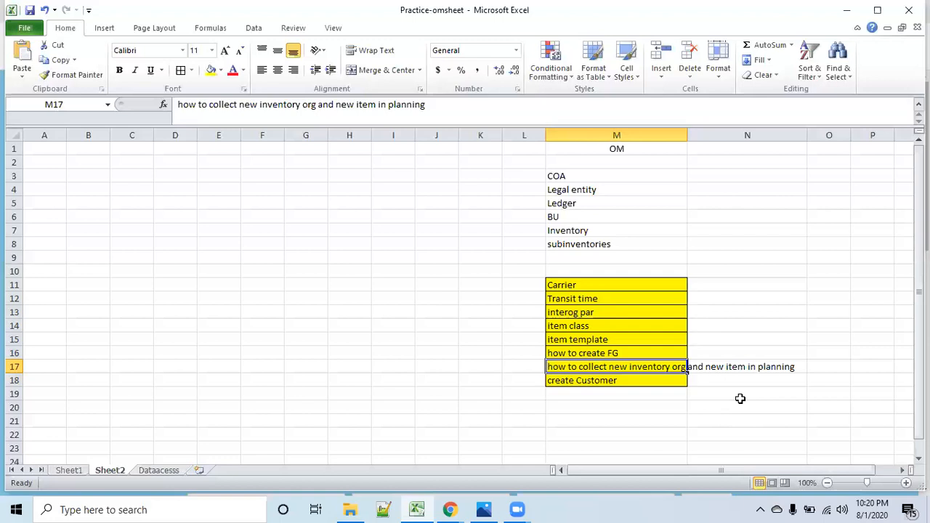
click(833, 420)
drag(611, 371, 737, 376)
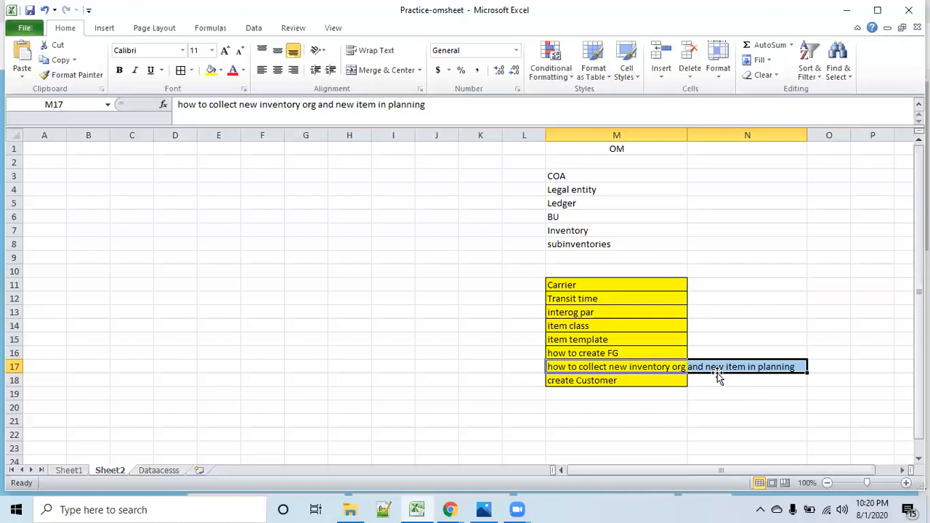
click(719, 408)
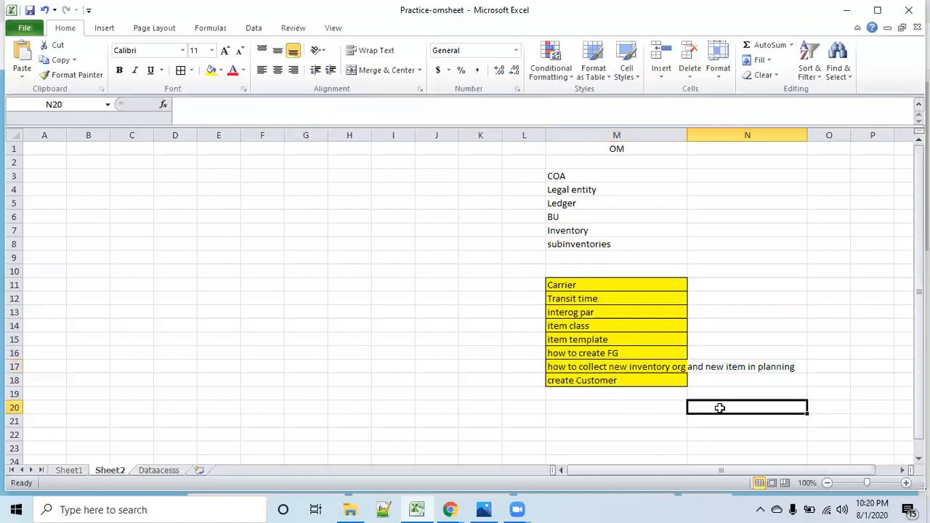
click(616, 381)
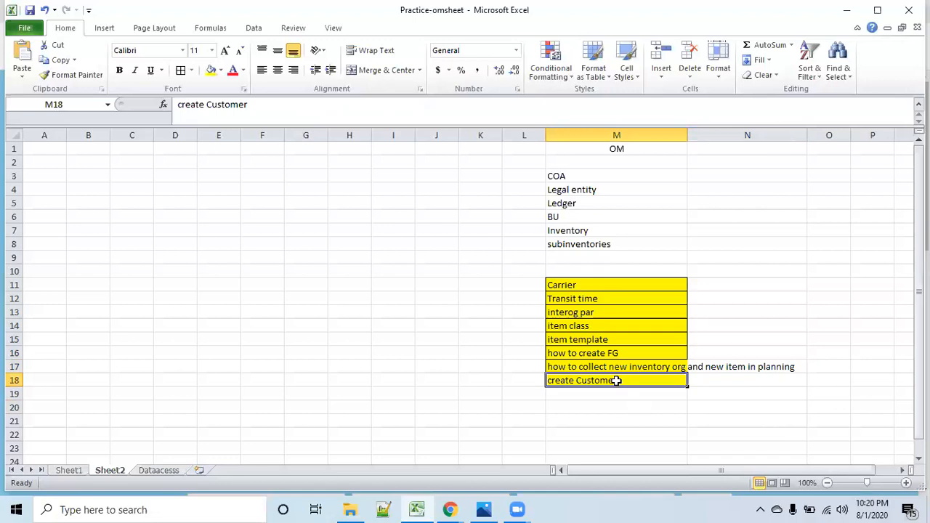
click(784, 423)
drag(603, 285, 625, 378)
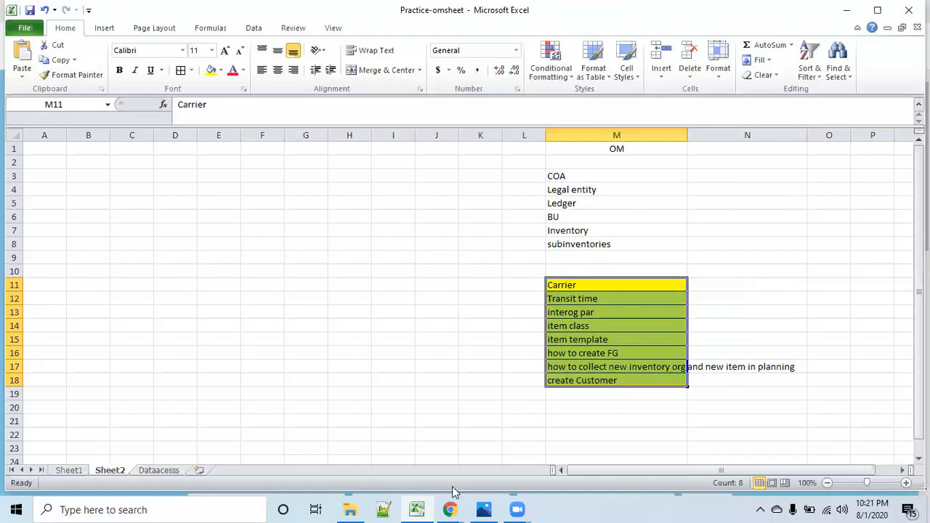
- Switch to Google Drive in Chrome and start signing in with the first signed-out Google account
mouse_move(450, 508)
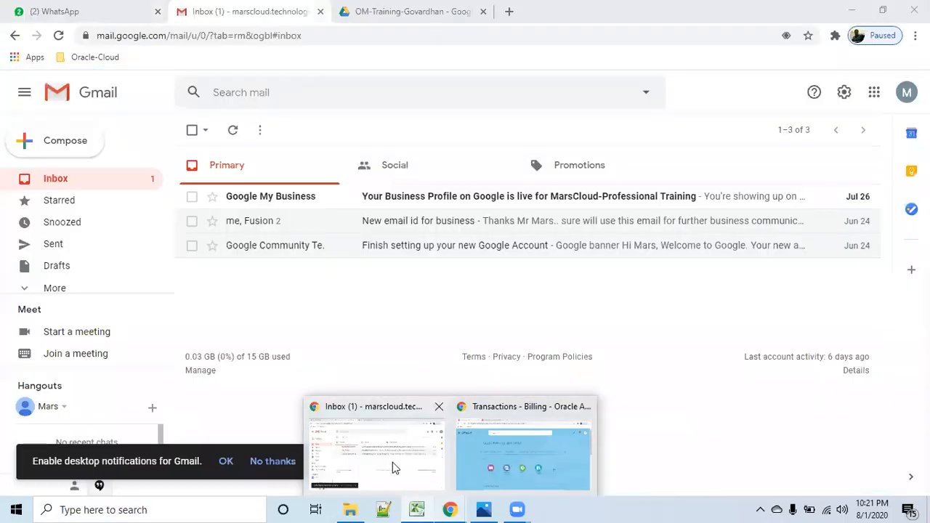
click(392, 462)
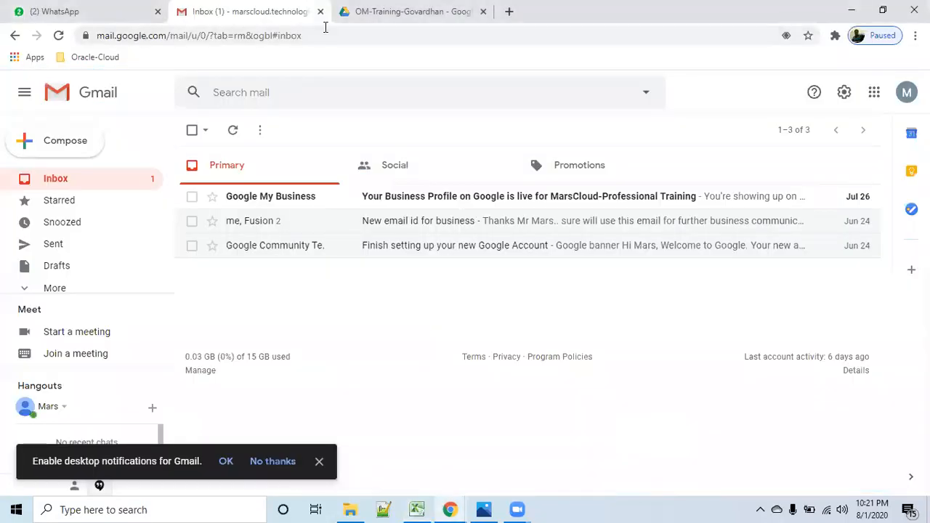
click(407, 12)
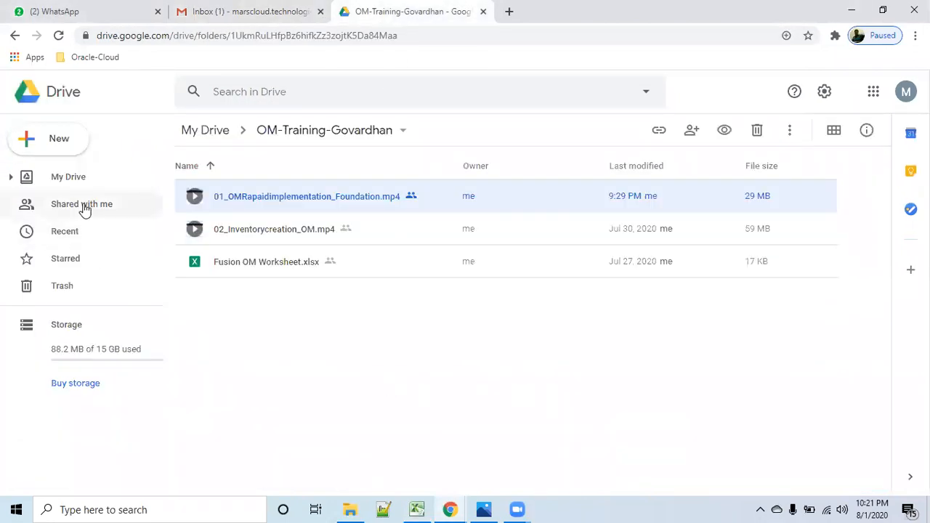
click(906, 92)
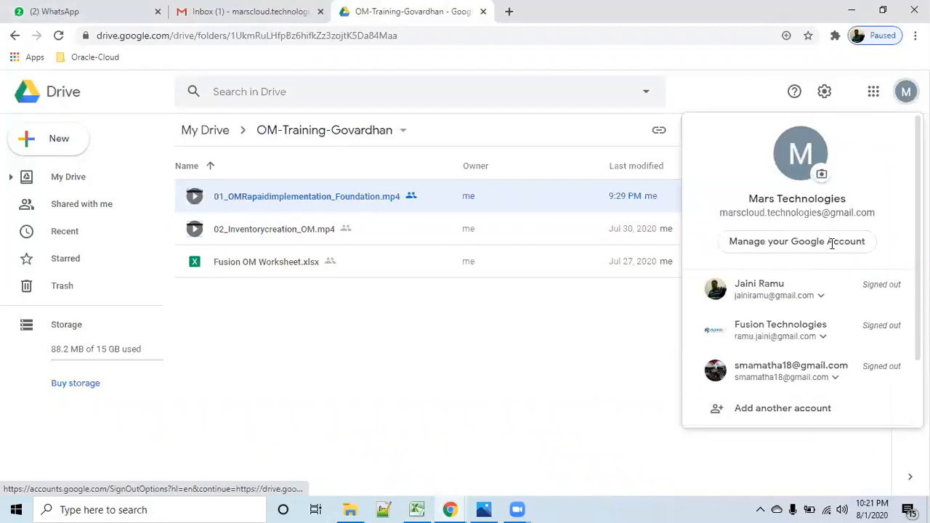
click(783, 292)
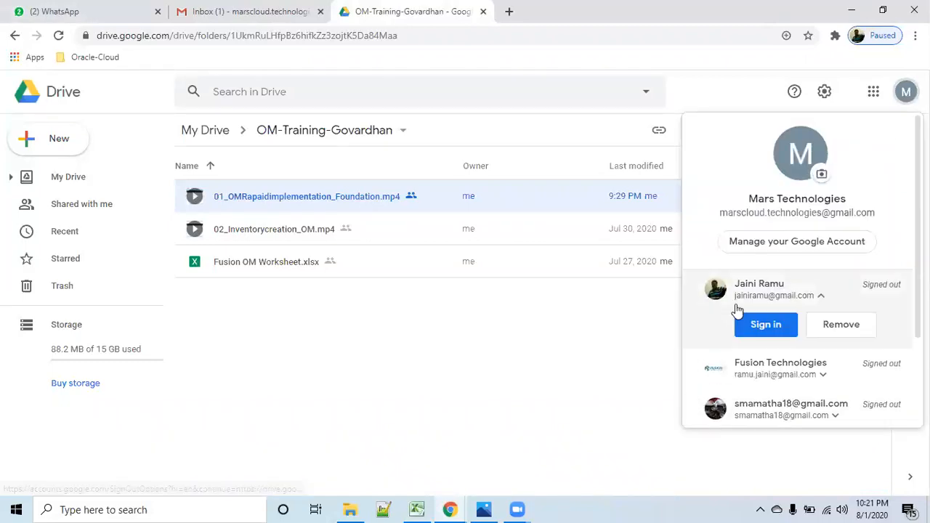
click(765, 324)
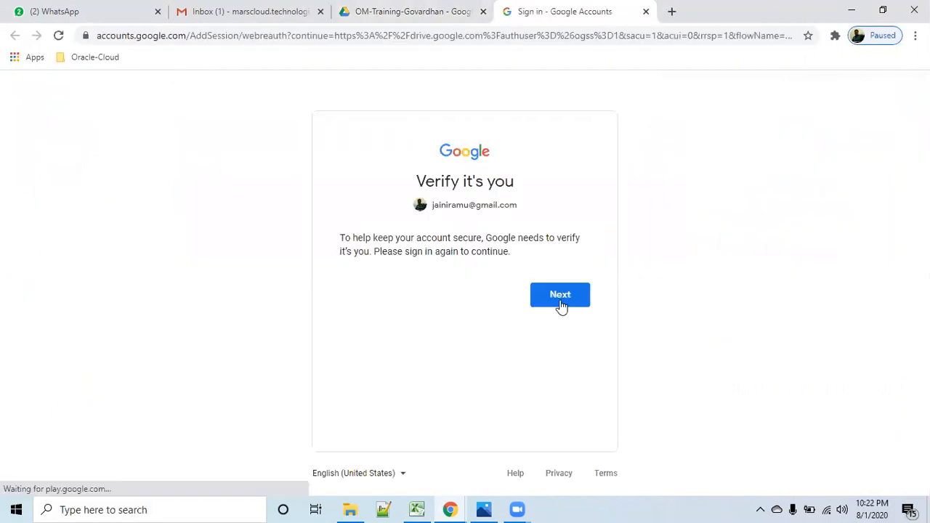
click(559, 294)
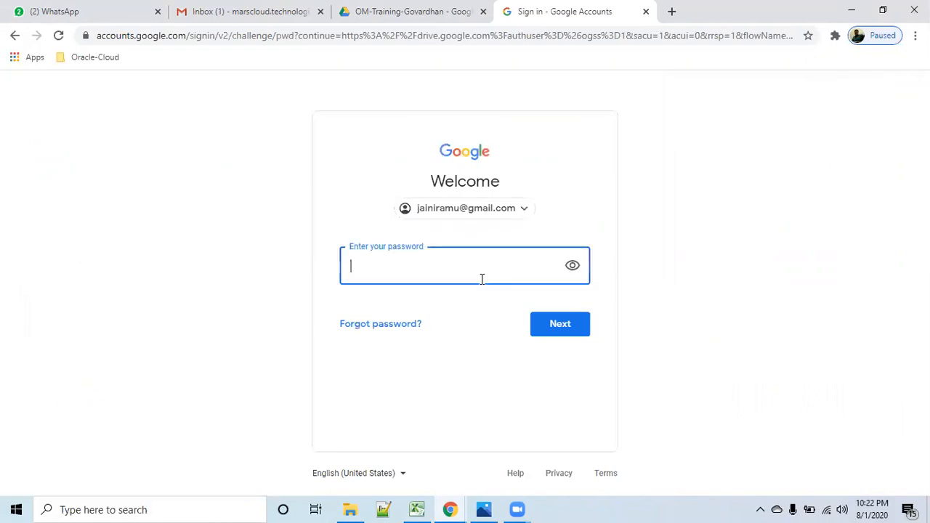
- Enter the Google account password, correcting mistyped characters, and sign in to its Drive
text(••••••)
key(BackSpace)
key(BackSpace)
key(BackSpace)
key(BackSpace)
key(BackSpace)
key(BackSpace)
text(••••••••••)
key(BackSpace)
key(BackSpace)
key(BackSpace)
key(BackSpace)
key(BackSpace)
key(BackSpace)
key(BackSpace)
key(BackSpace)
key(BackSpace)
text(••••••••••••)
key(Return)
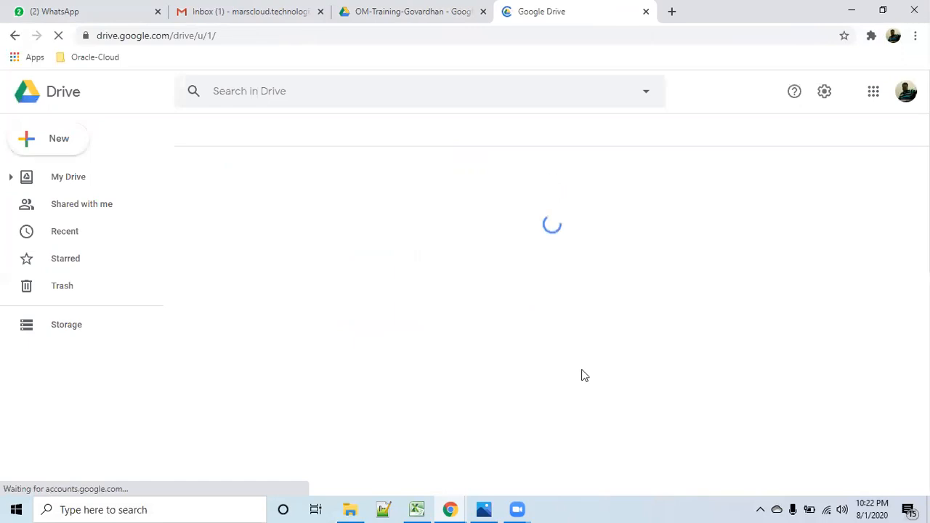
- Look into the shared Fusion OM Training July 2020 folder and check its sharing options without sending a request
click(73, 211)
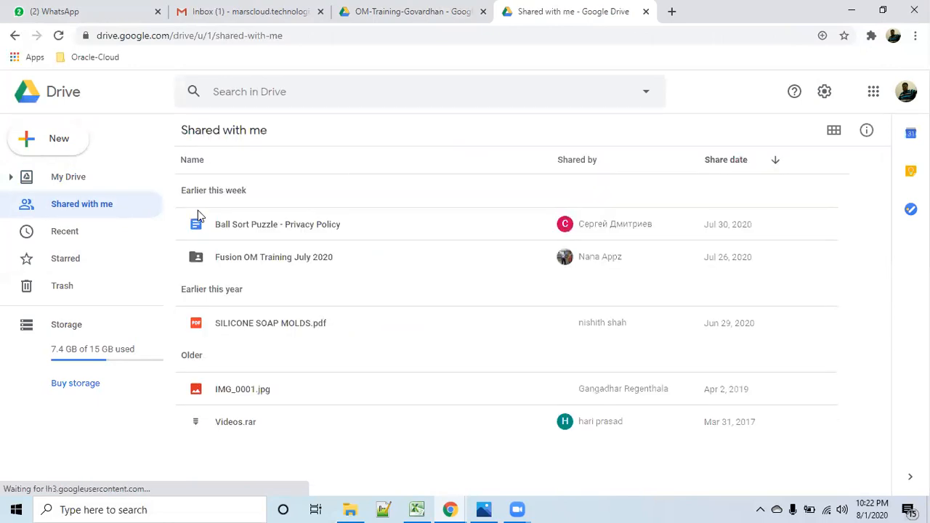
double_click(294, 256)
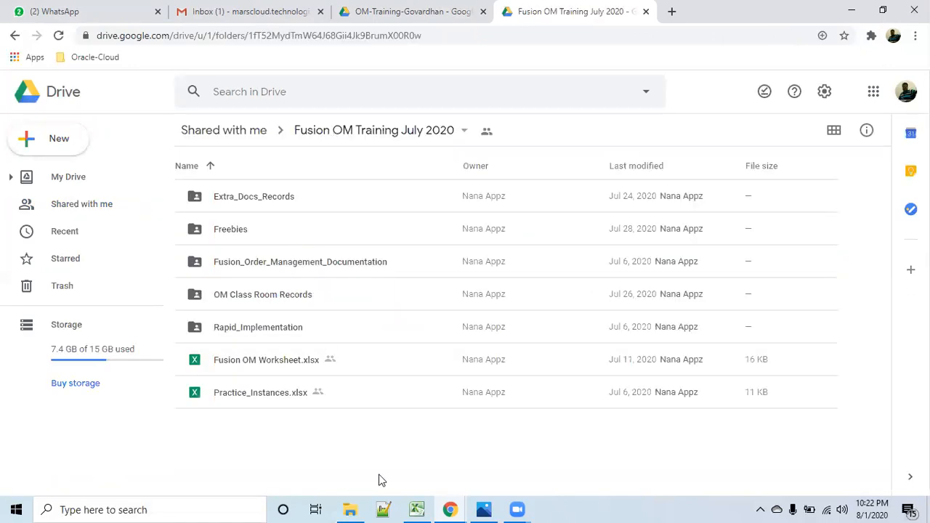
click(93, 215)
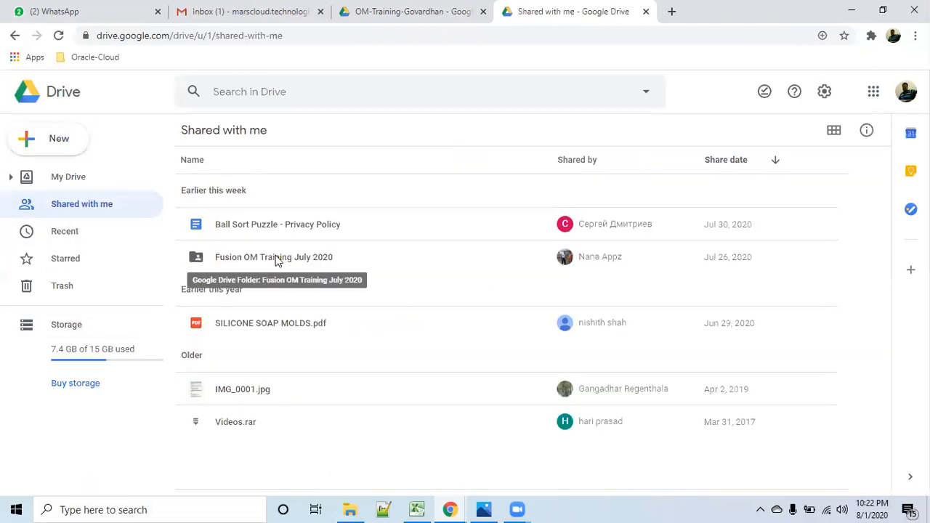
click(279, 262)
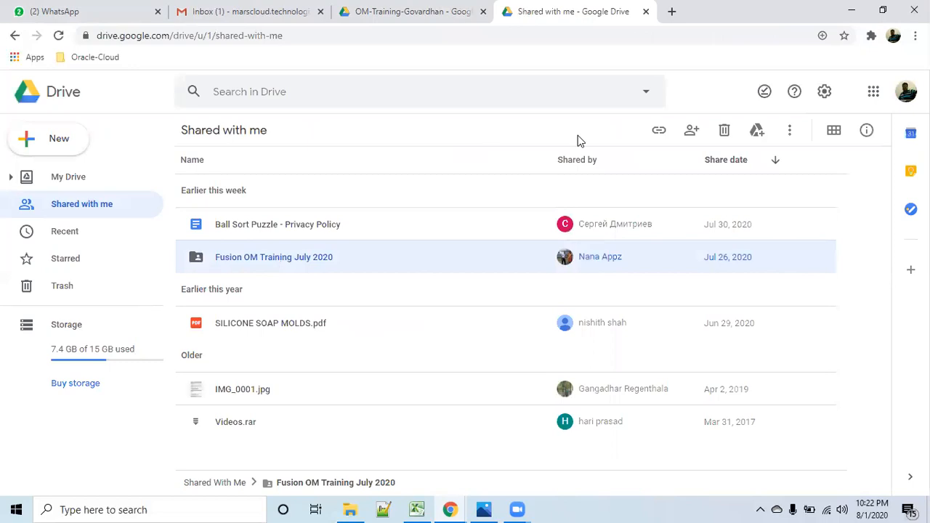
click(691, 134)
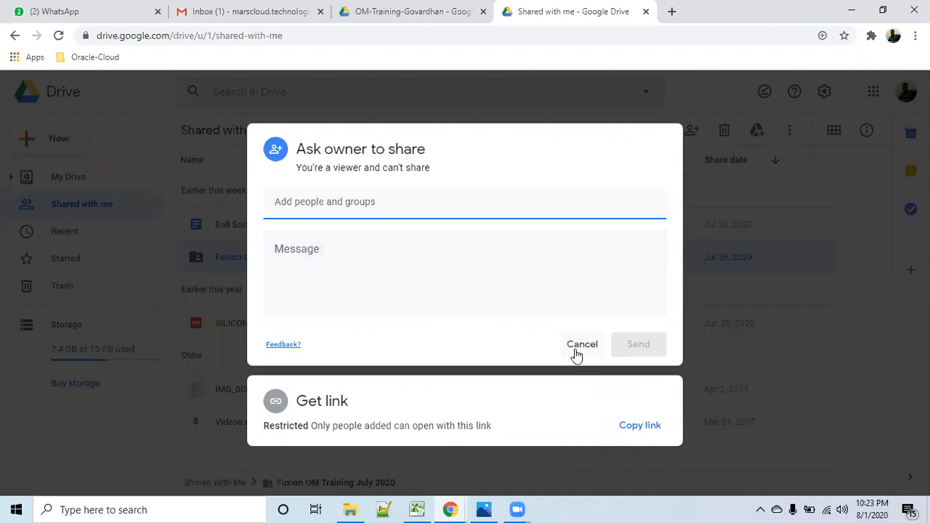
click(582, 345)
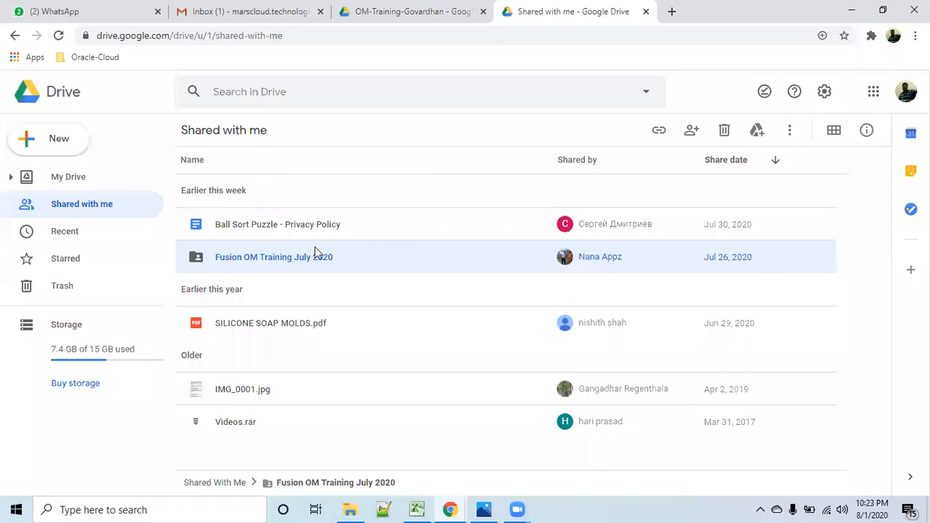
- Open Extra_Docs_Records inside the Fusion OM Training July 2020 folder and browse its documents
double_click(288, 263)
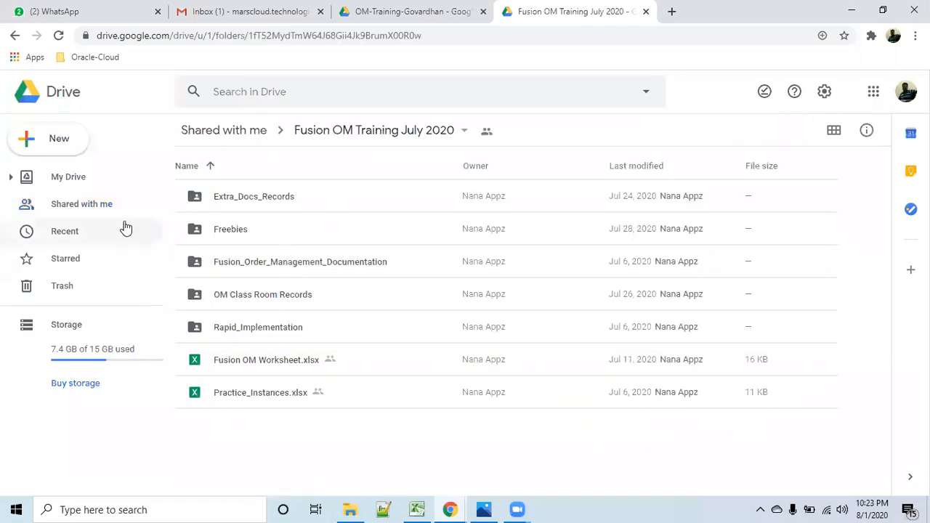
double_click(268, 200)
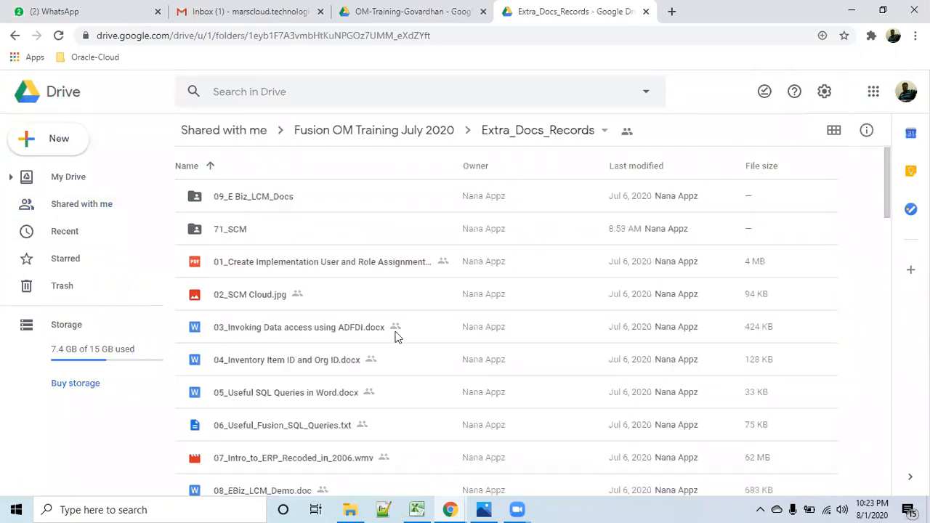
scroll(518, 431, down, 7)
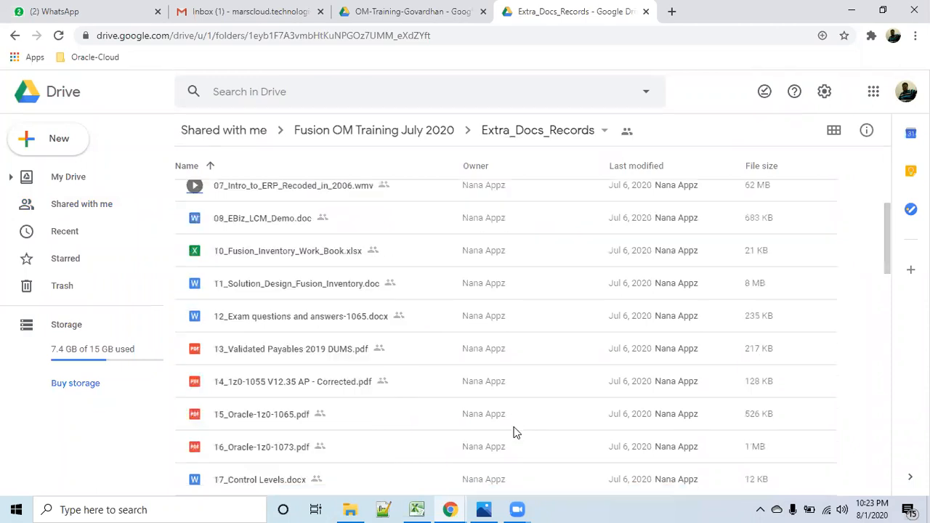
scroll(514, 430, up, 4)
scroll(511, 425, down, 13)
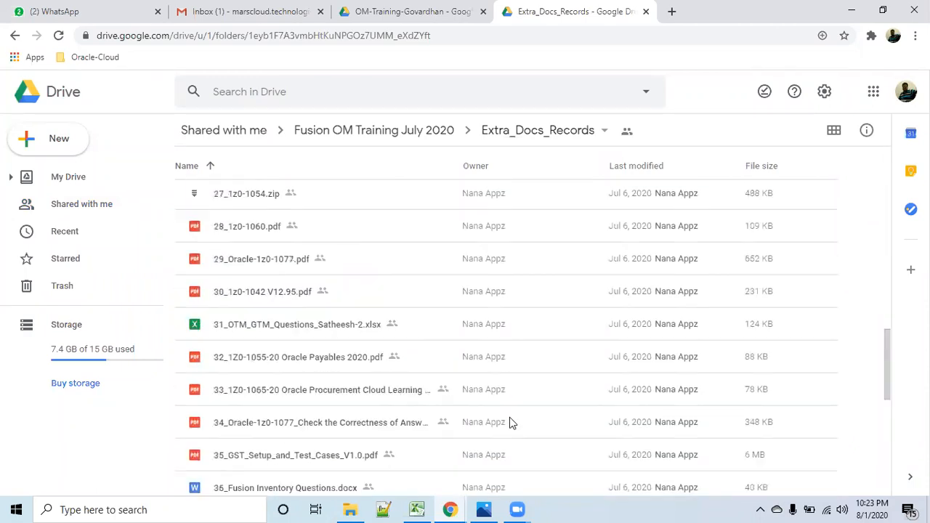
scroll(509, 417, down, 8)
scroll(509, 416, up, 5)
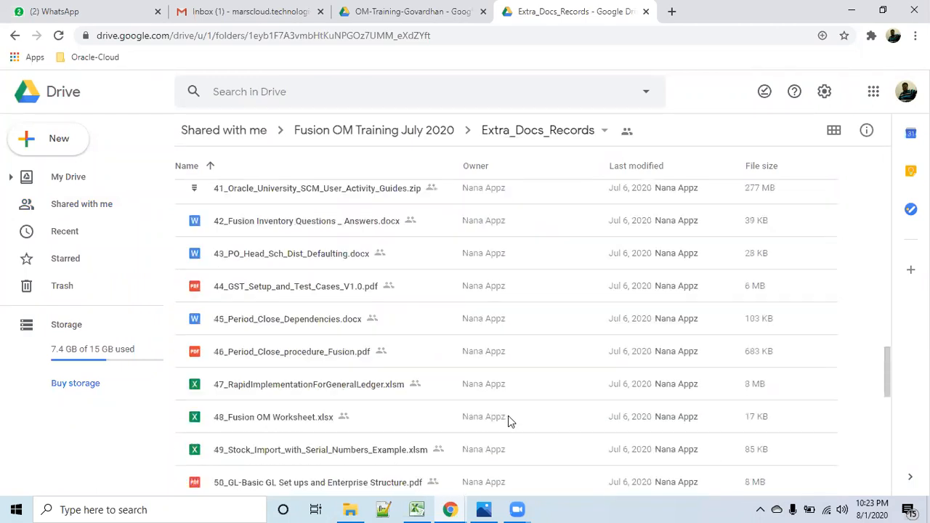
scroll(508, 415, up, 20)
- Return to the Fusion OM Training July 2020 folder, open Freebies and browse its contents
click(372, 134)
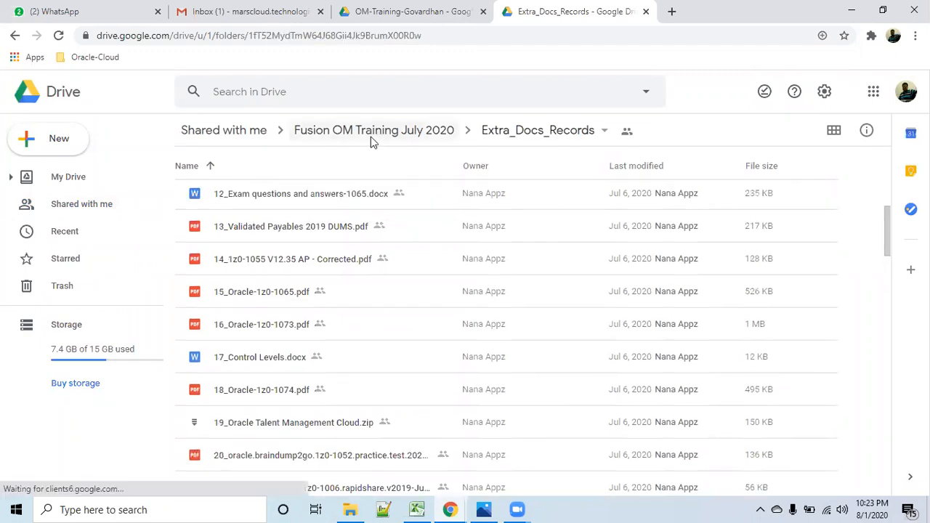
double_click(241, 230)
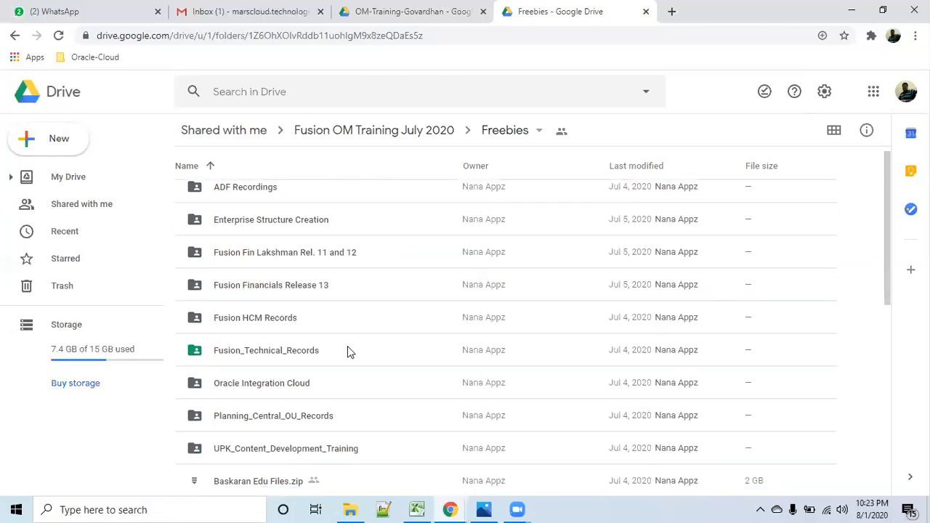
scroll(347, 352, down, 1)
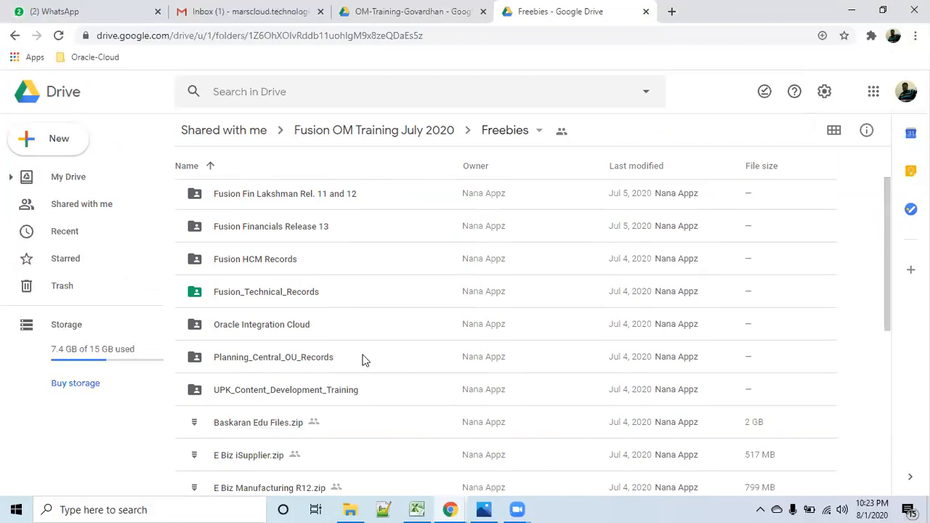
- Look through the subfolders and zip archives in Freebies down to the end of the list
scroll(363, 359, up, 1)
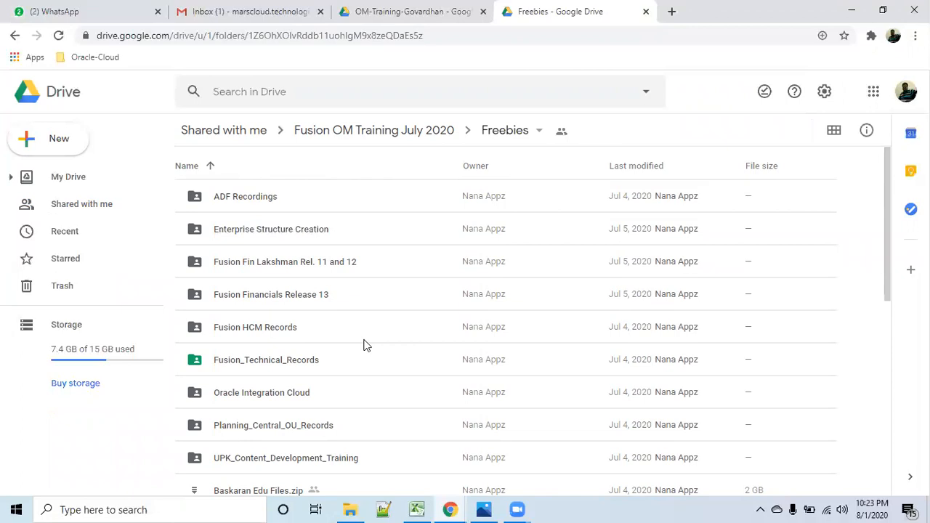
scroll(365, 342, down, 3)
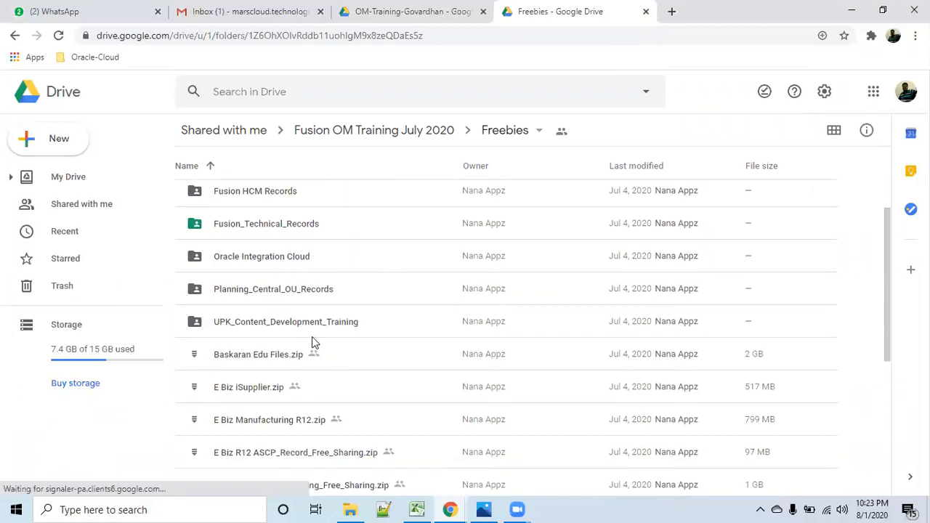
scroll(316, 356, down, 3)
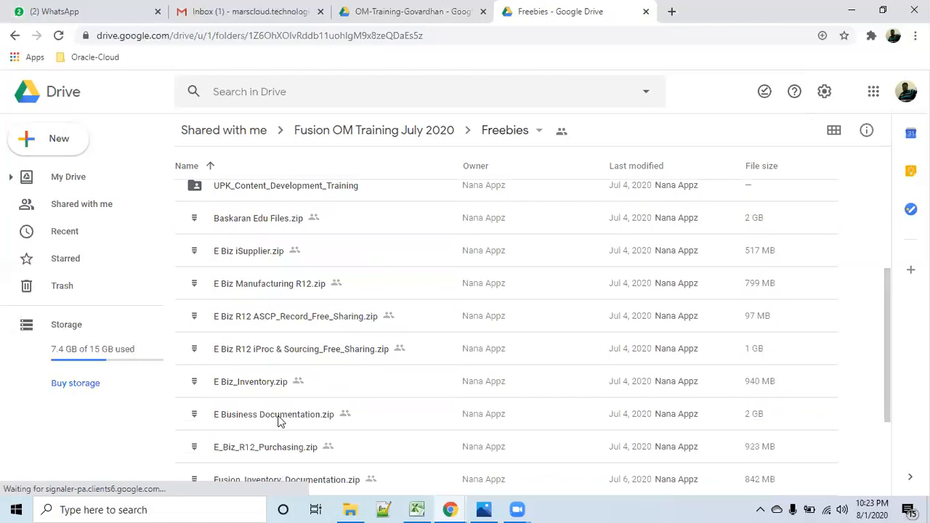
scroll(280, 421, down, 2)
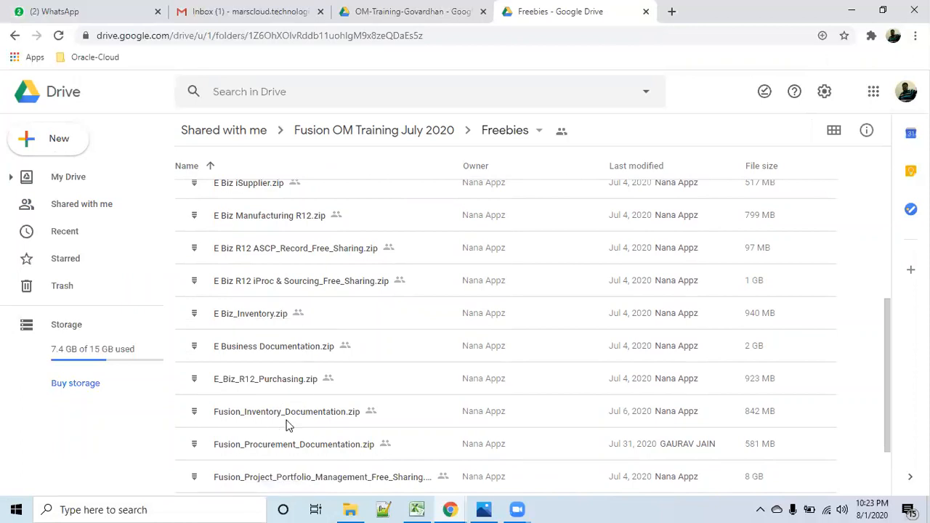
scroll(302, 413, down, 1)
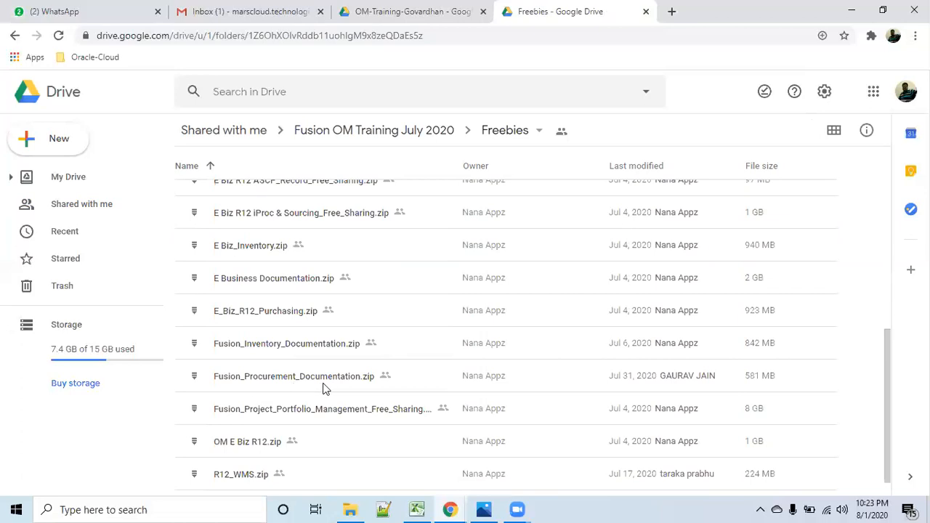
scroll(324, 389, down, 1)
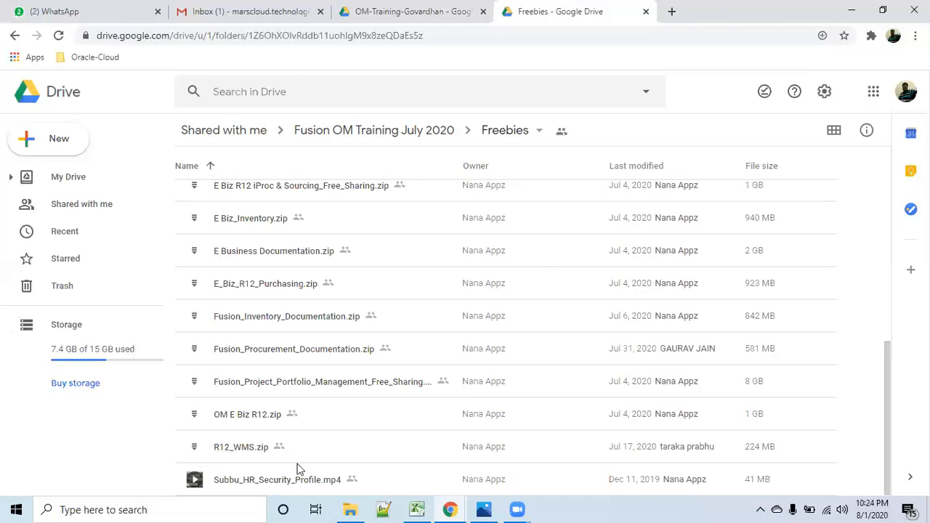
scroll(282, 398, up, 5)
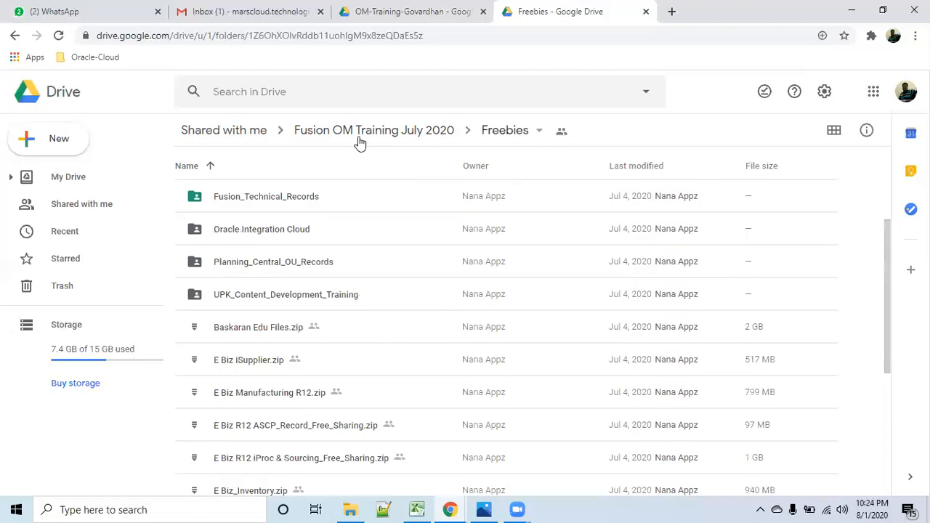
- Return to the Fusion OM Training July 2020 folder, open Fusion_Order_Management_Documentation and browse its whole file list
click(356, 130)
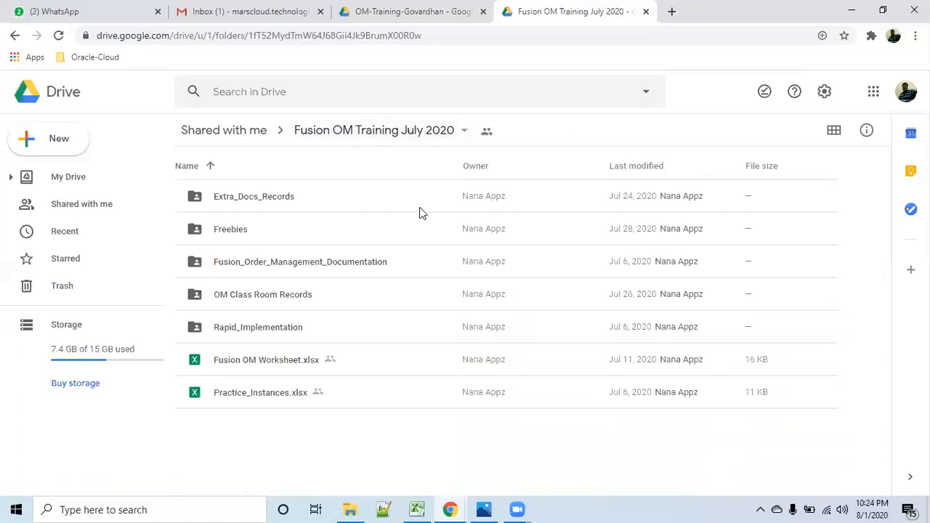
click(294, 267)
double_click(295, 267)
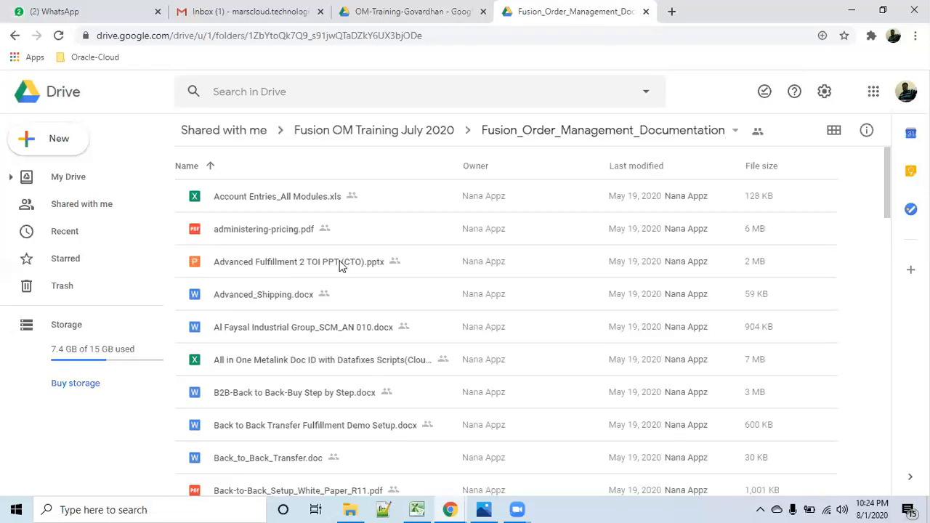
scroll(300, 352, down, 2)
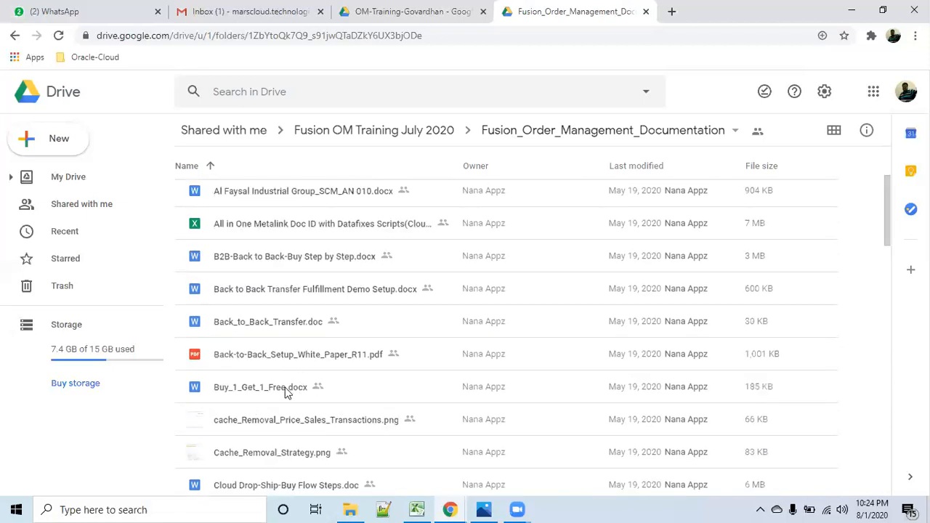
scroll(287, 392, down, 5)
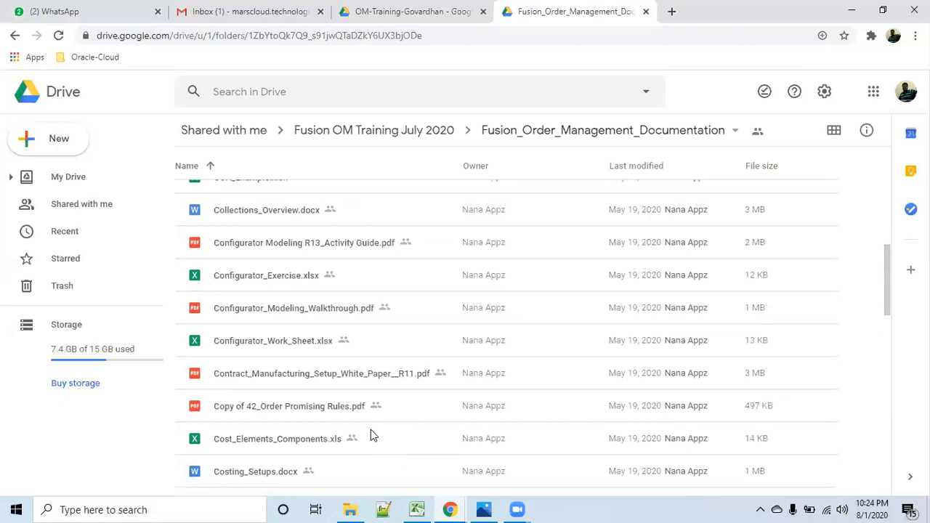
scroll(369, 428, down, 4)
scroll(369, 426, down, 3)
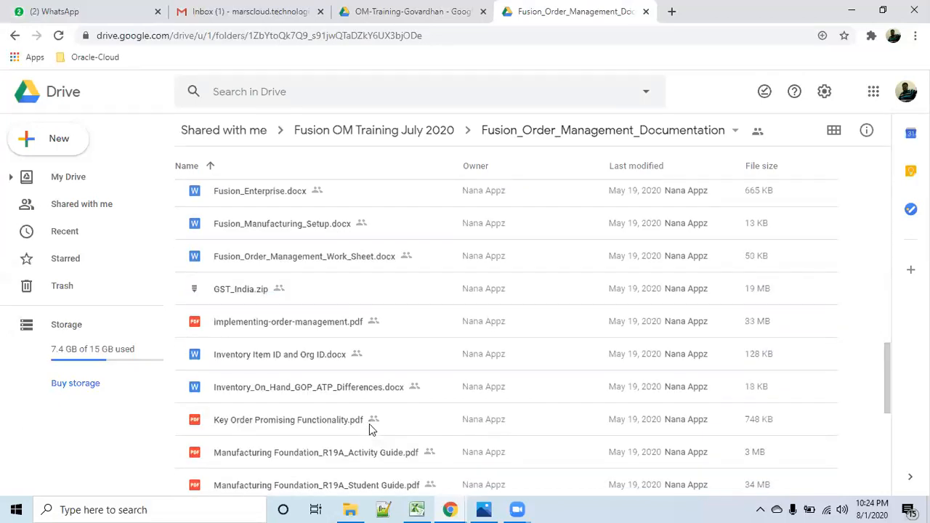
scroll(369, 425, down, 2)
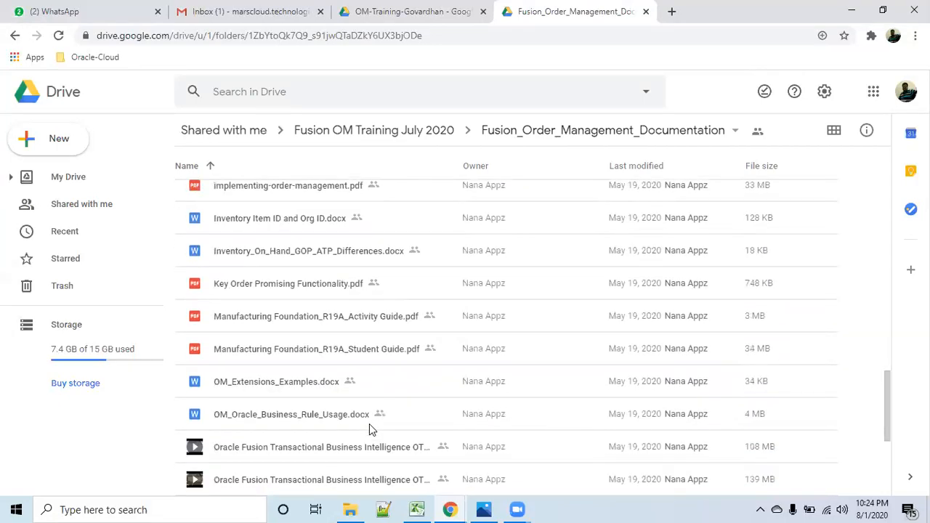
scroll(367, 423, down, 2)
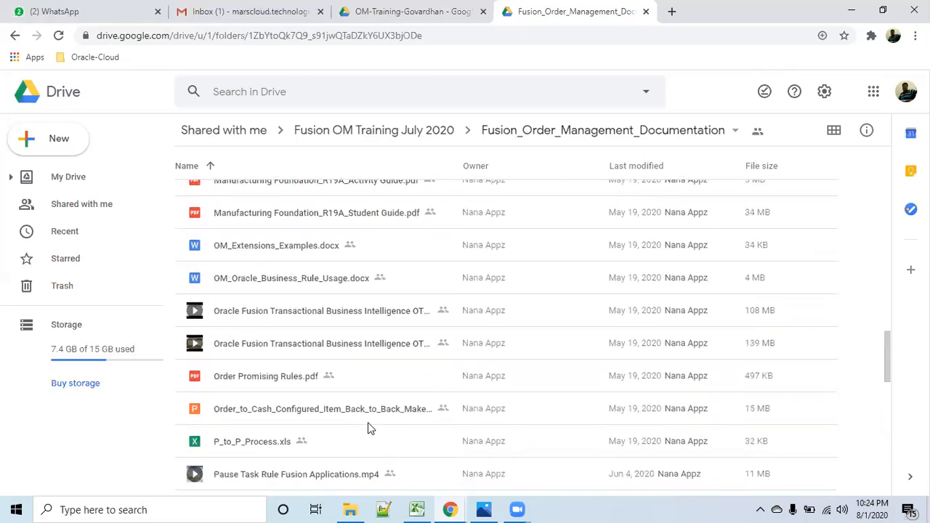
scroll(368, 424, down, 1)
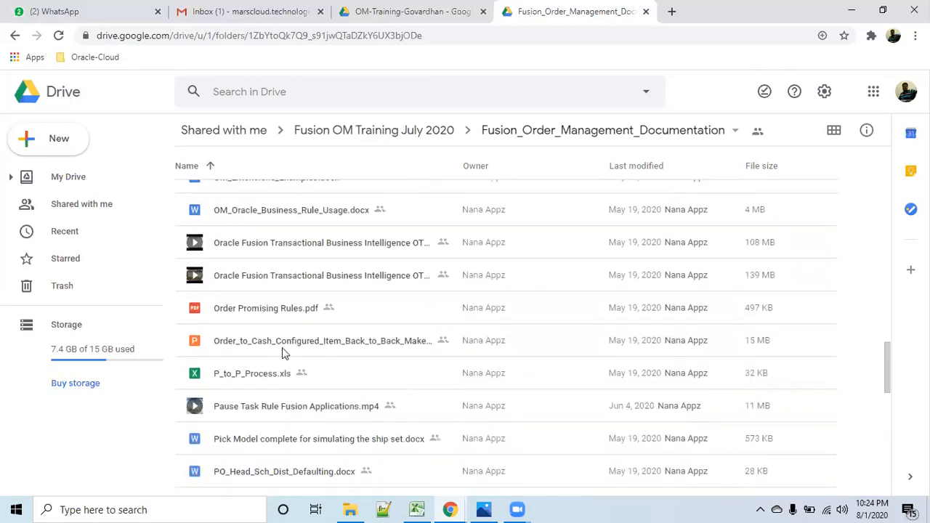
scroll(330, 396, down, 8)
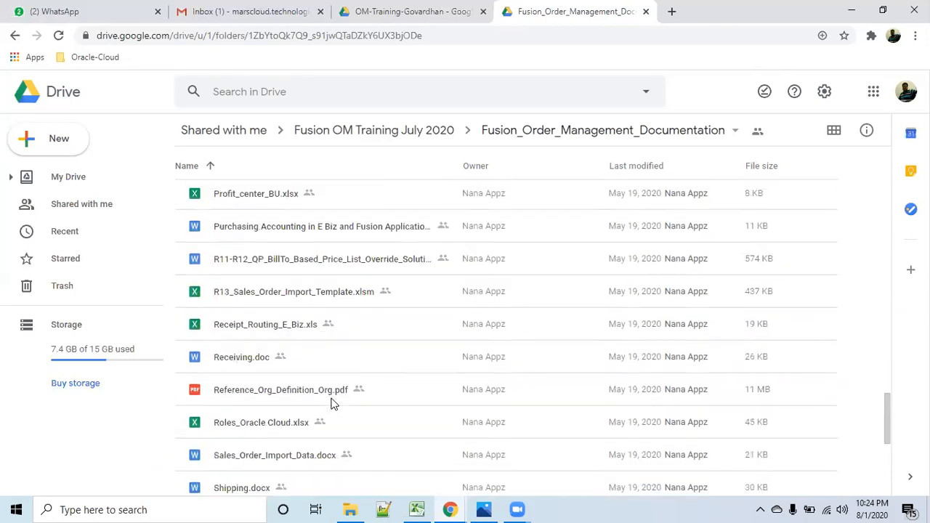
scroll(333, 399, down, 1)
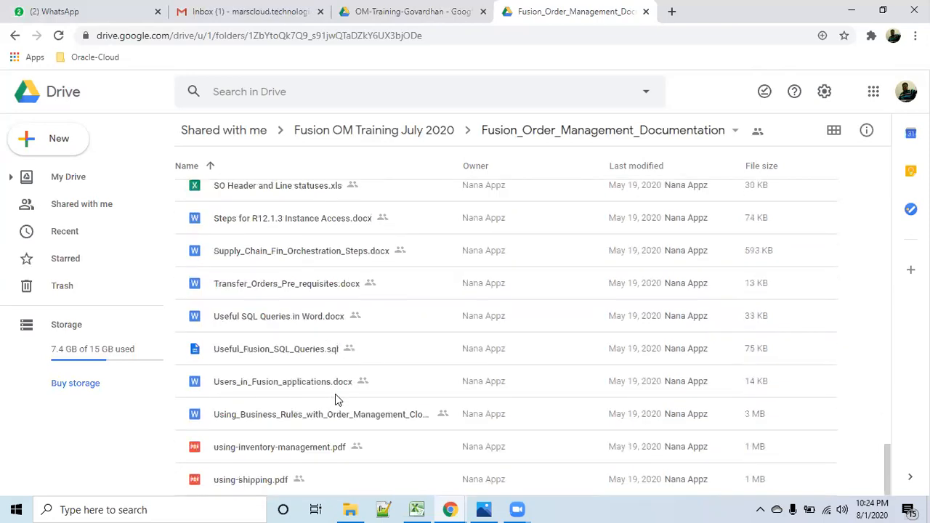
scroll(305, 400, up, 20)
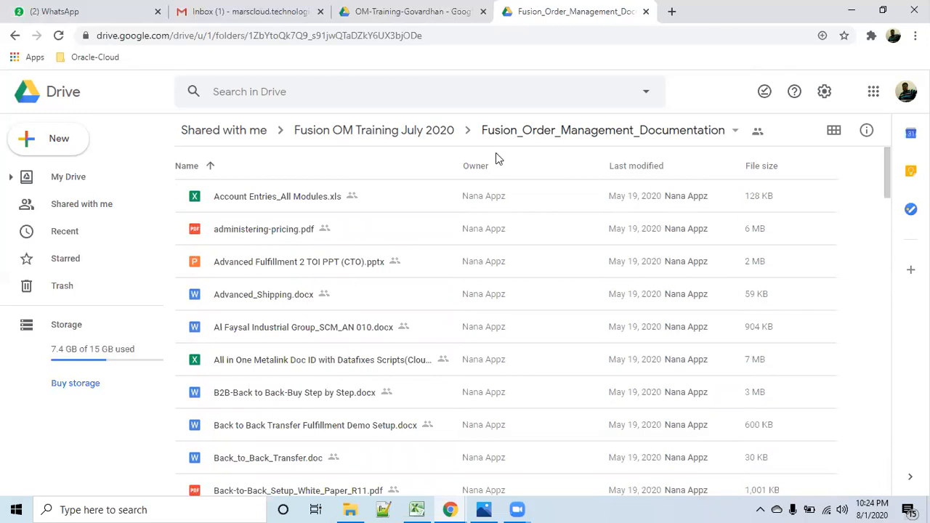
- Look into the Rapid_Implementation folder inside Fusion OM Training July 2020, and go back to the parent folder
click(424, 138)
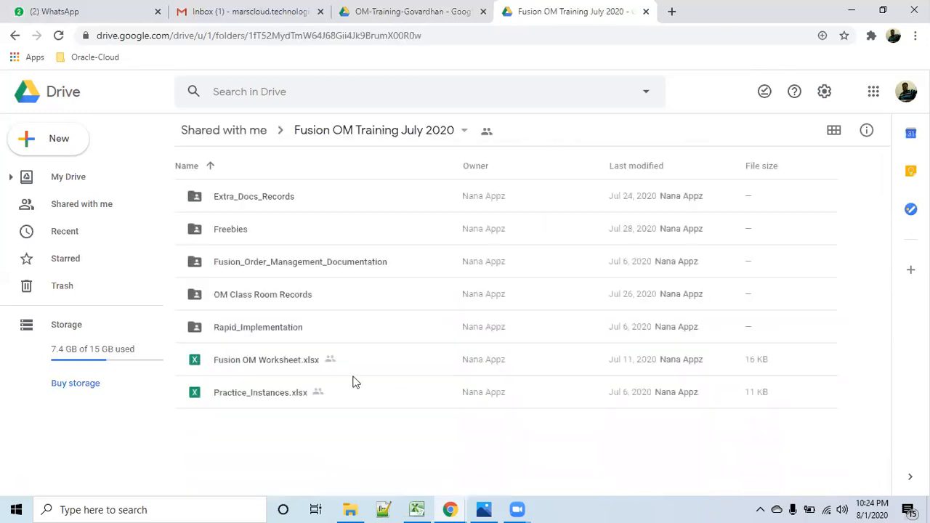
double_click(281, 327)
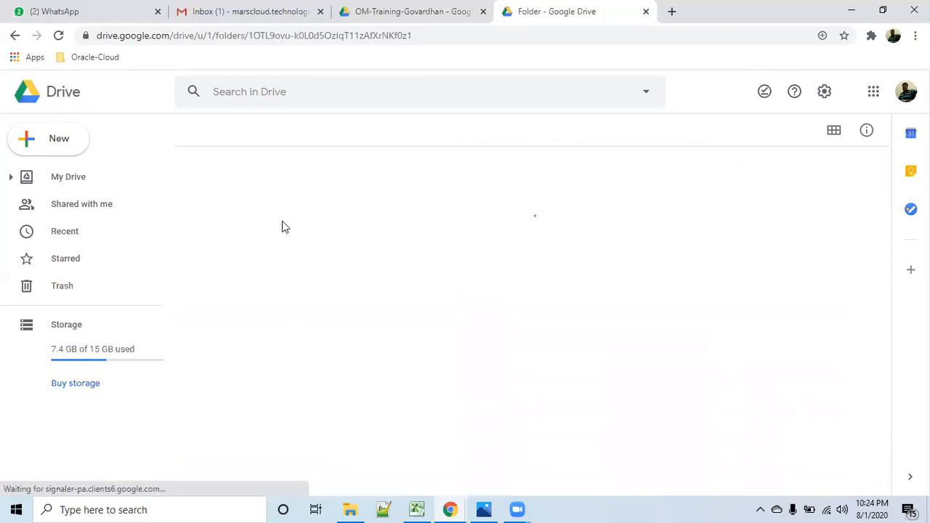
click(369, 138)
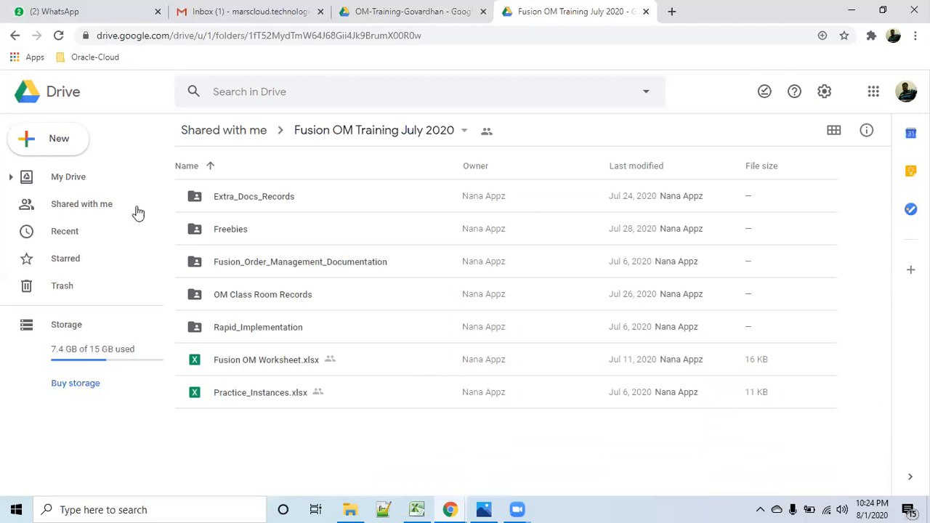
- Go to Shared with me, check the sharing options of the Fusion OM Training July 2020 folder, and cancel the request
click(109, 208)
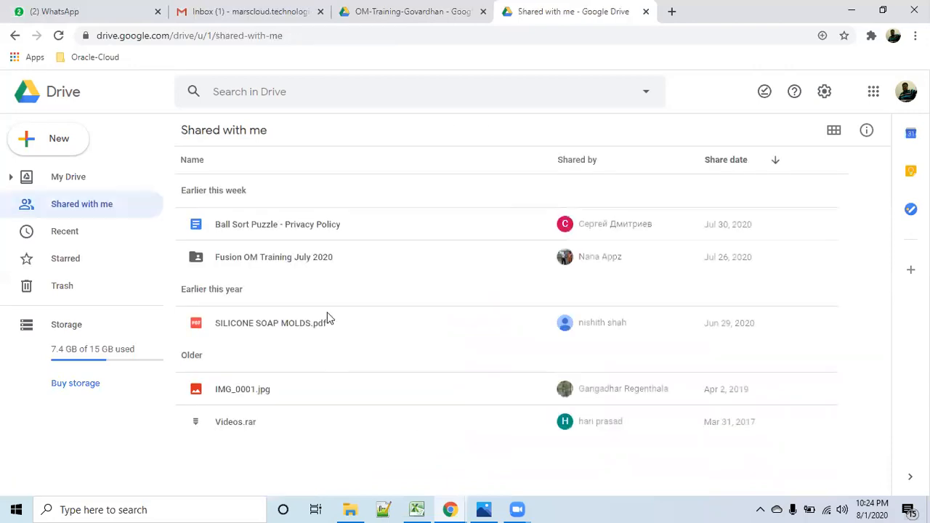
click(325, 258)
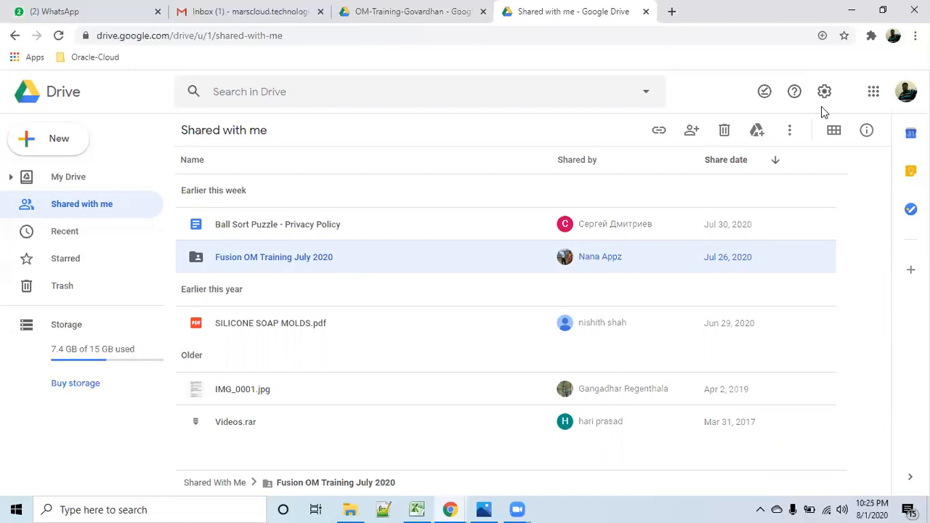
click(692, 131)
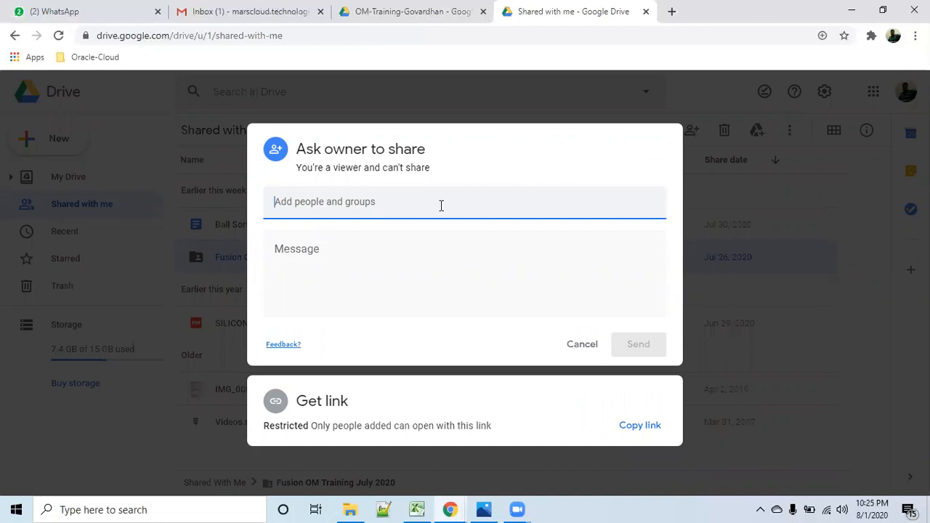
click(580, 354)
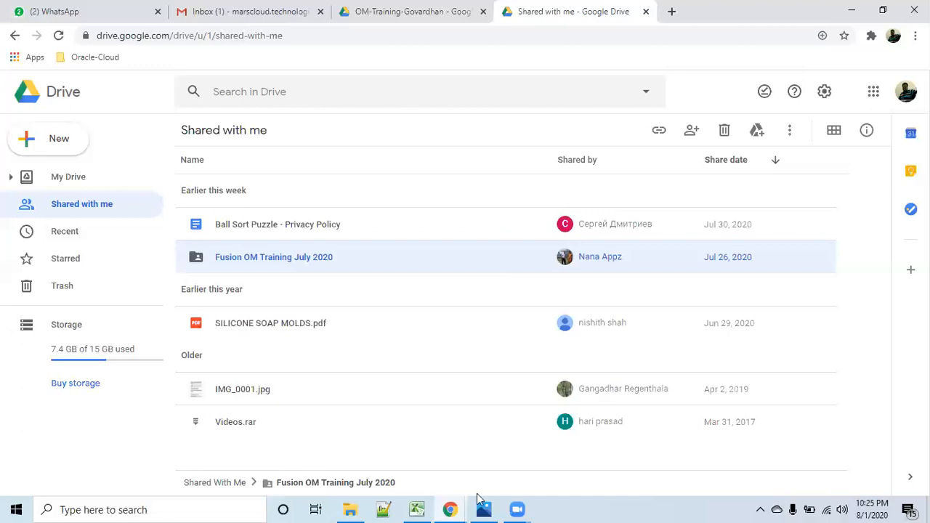
- Switch to the Practice-omsheet workbook in Excel and review the practice details for each video on Sheet1, including cell I7
mouse_move(417, 508)
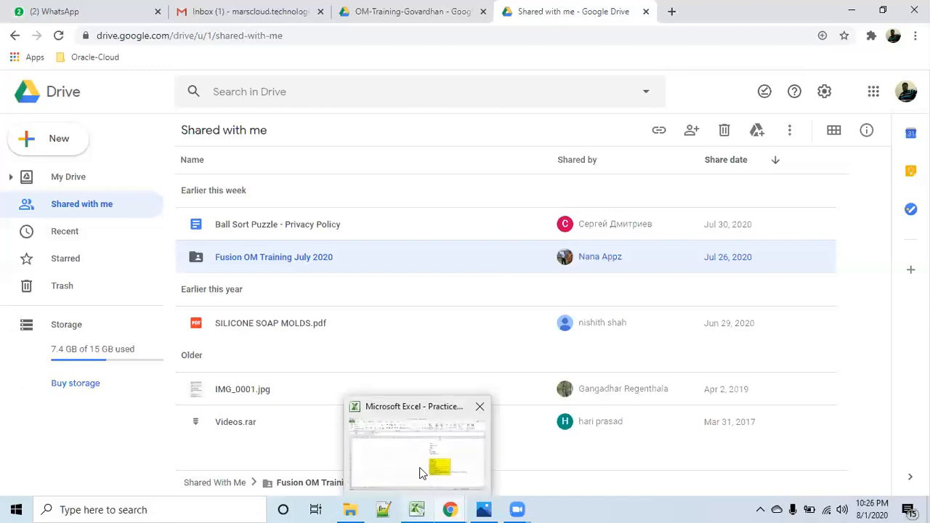
click(421, 469)
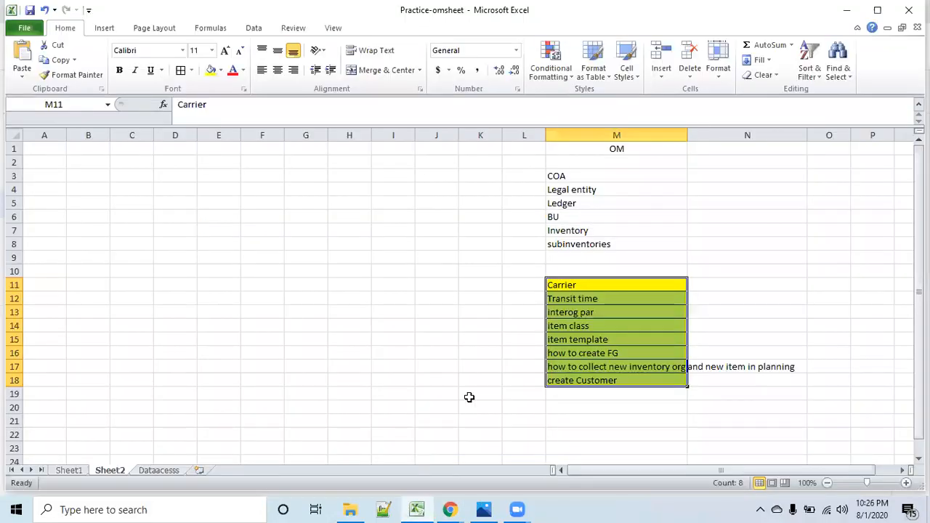
click(67, 472)
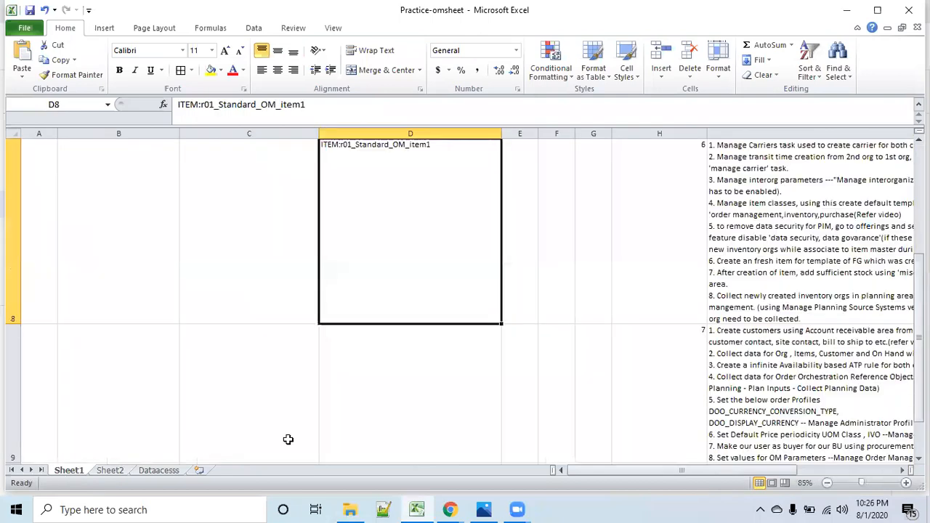
scroll(287, 439, up, 3)
scroll(291, 439, down, 1)
scroll(637, 441, down, 1)
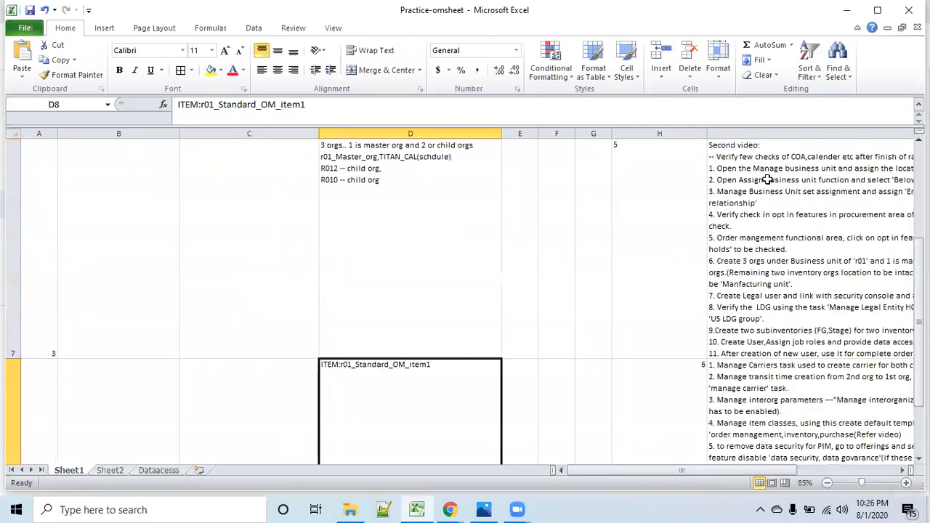
click(761, 146)
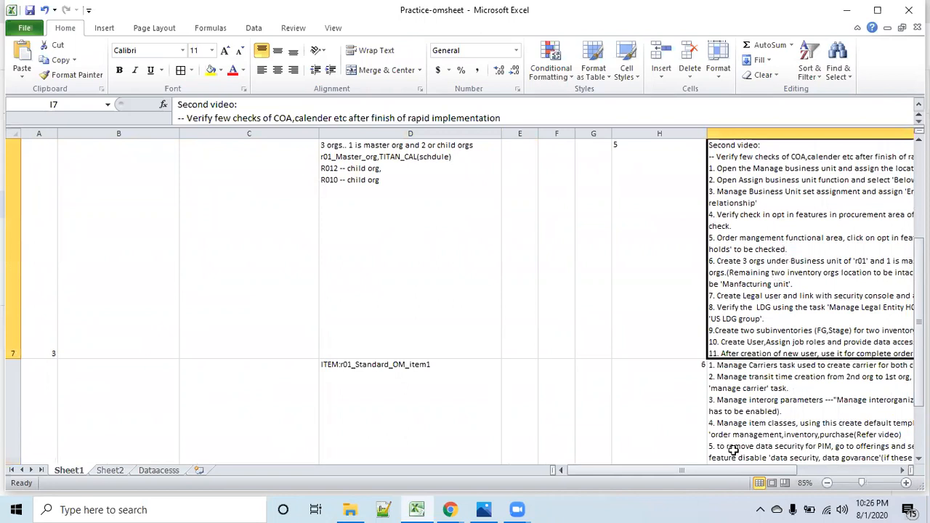
scroll(739, 477, right, 3)
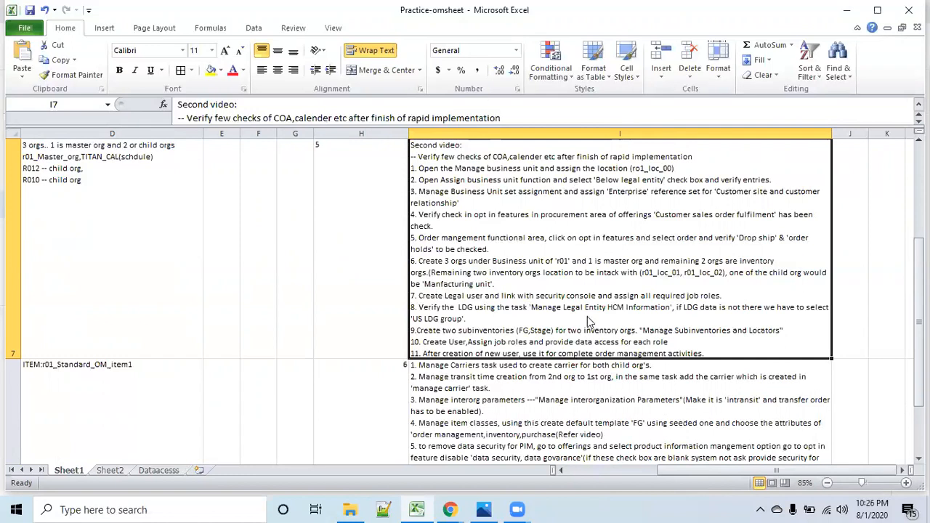
scroll(587, 317, up, 2)
scroll(588, 317, down, 9)
scroll(588, 313, up, 9)
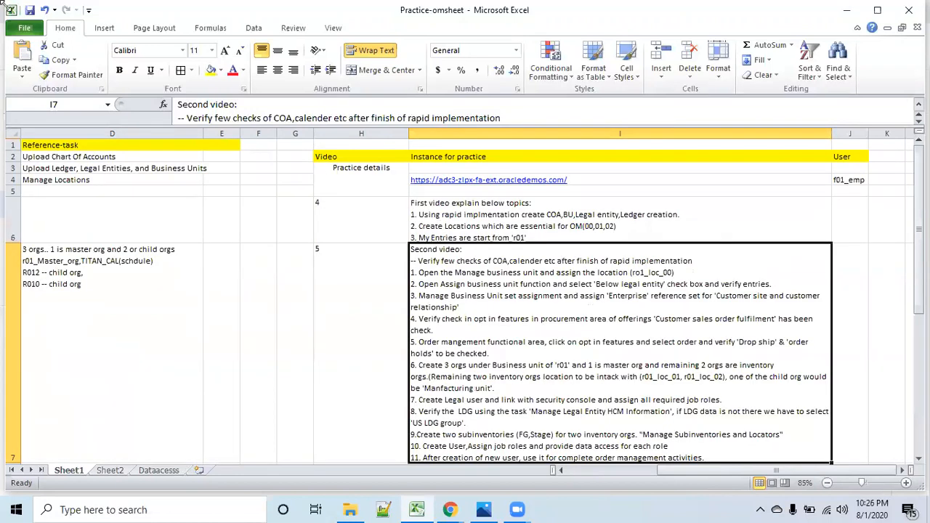
- Show the Dataacesss sheet, save the Practice-omsheet workbook, and close Excel
click(165, 472)
click(31, 12)
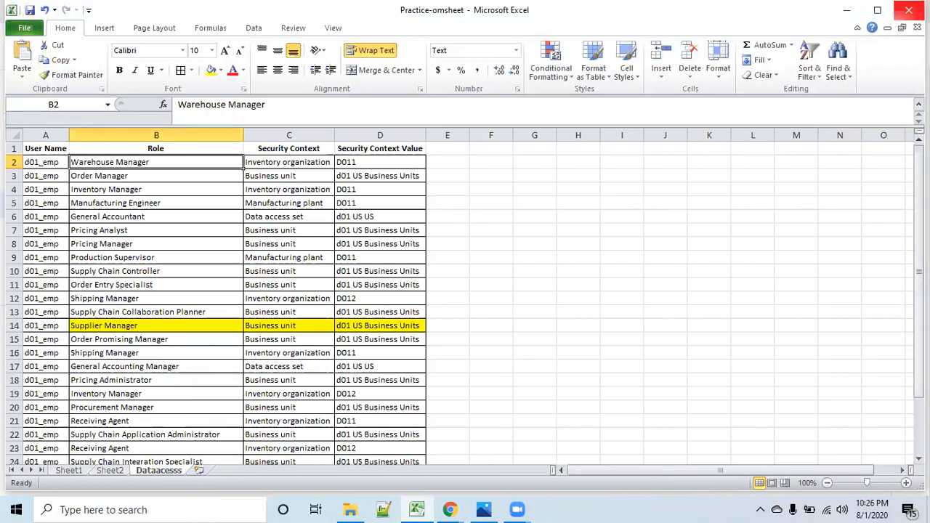
click(909, 10)
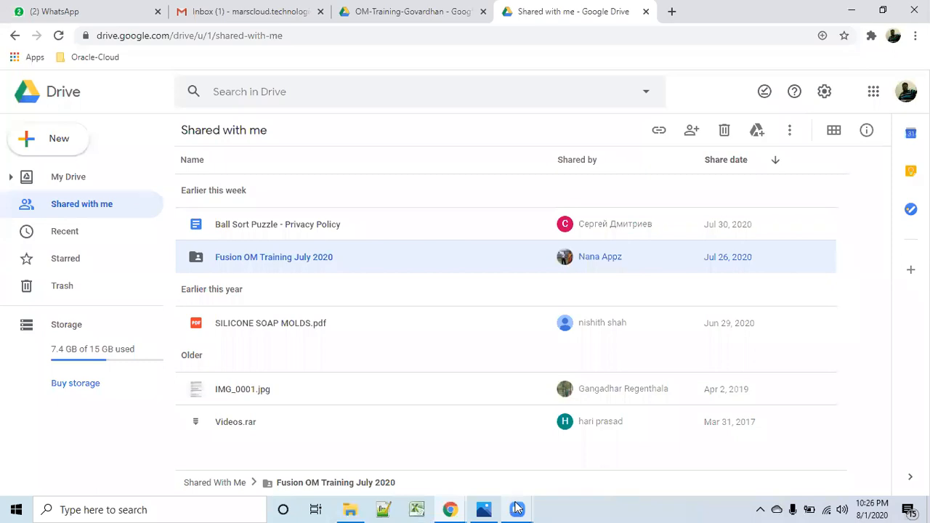
mouse_move(517, 509)
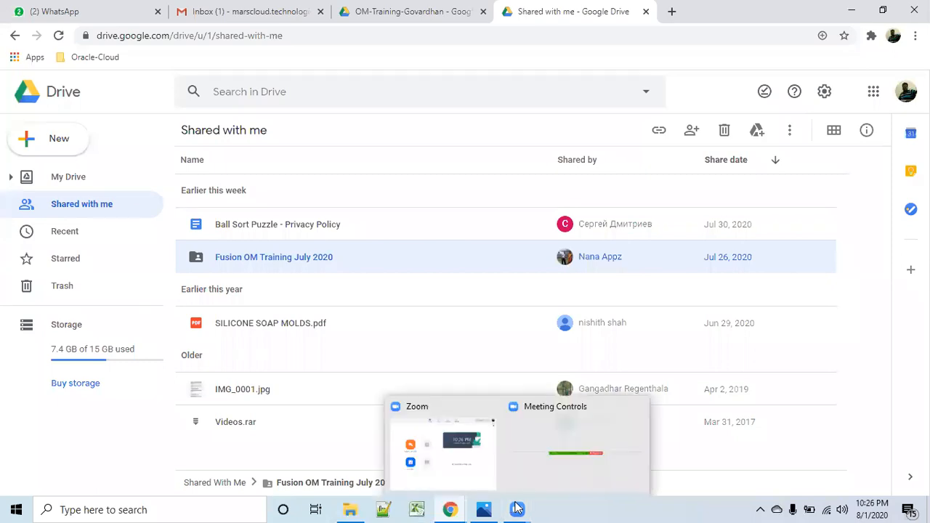